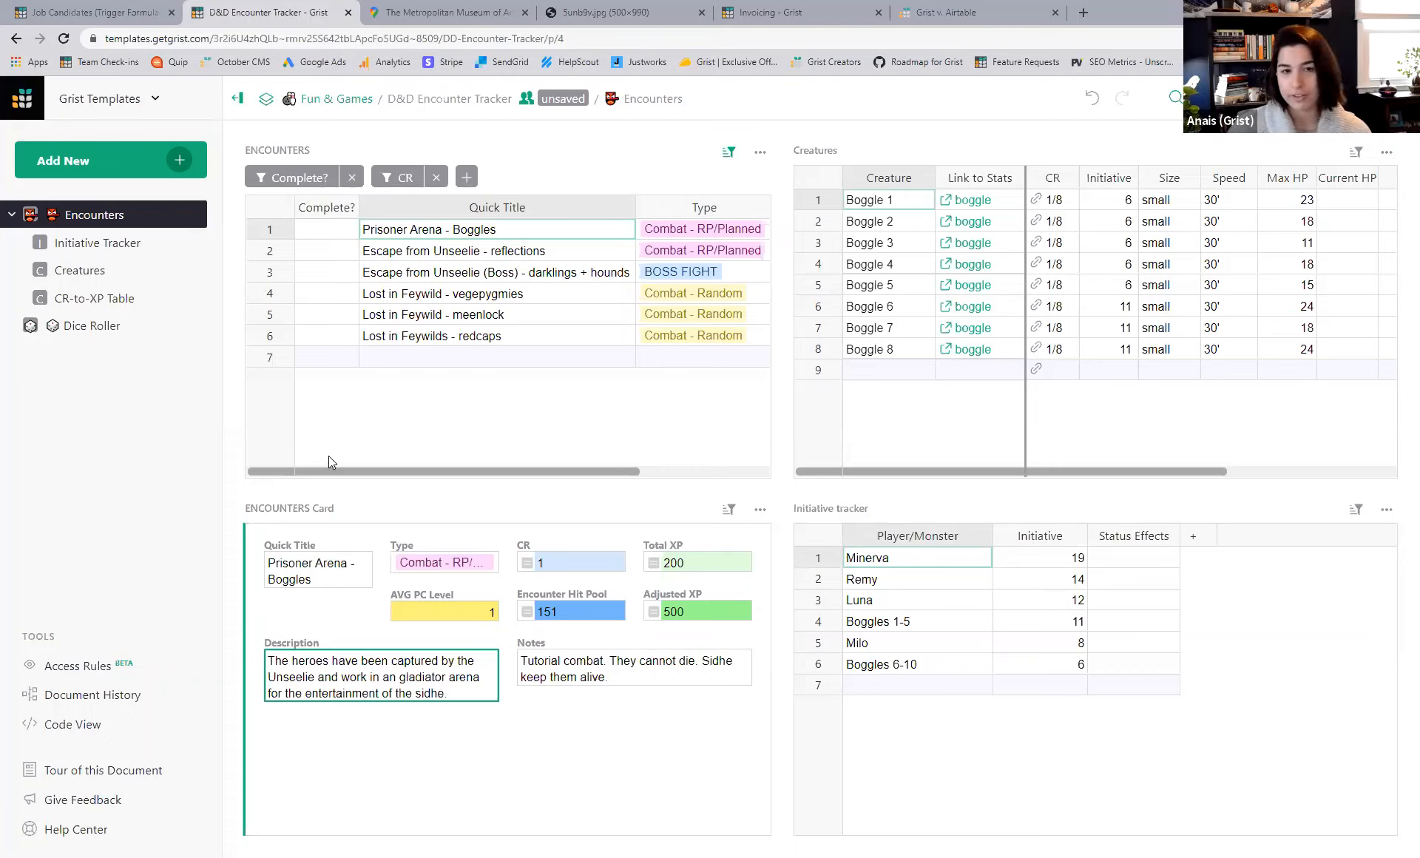
- Go to the Dice Roller page of the D&D Encounter Tracker
{"action": "left_click", "coordinate": [90, 337]}
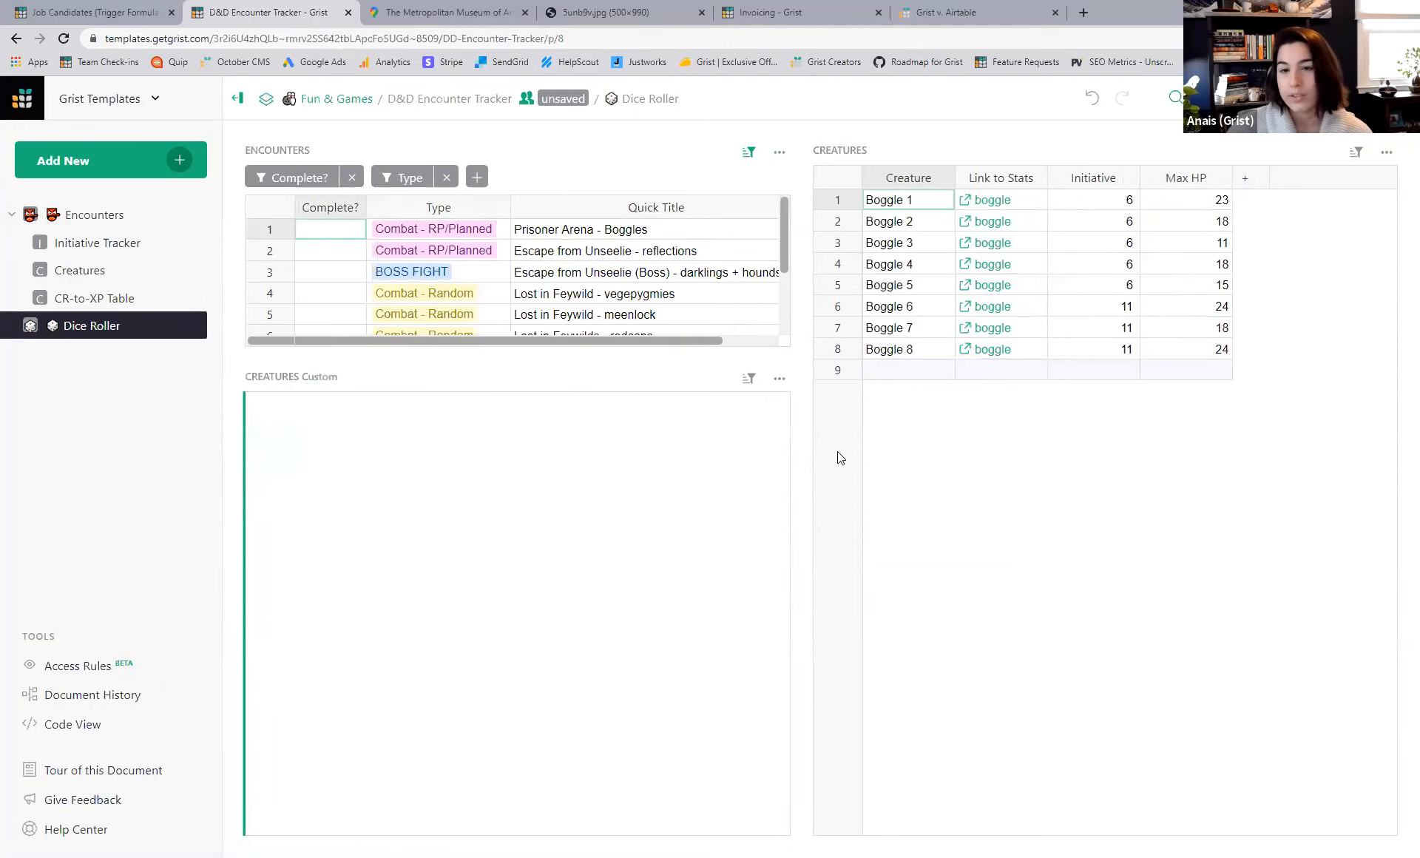
- Roll two d8 dice in the dice-roller widget for 8 + 8 = 16, briefly checking its settings
{"action": "left_click", "coordinate": [740, 820]}
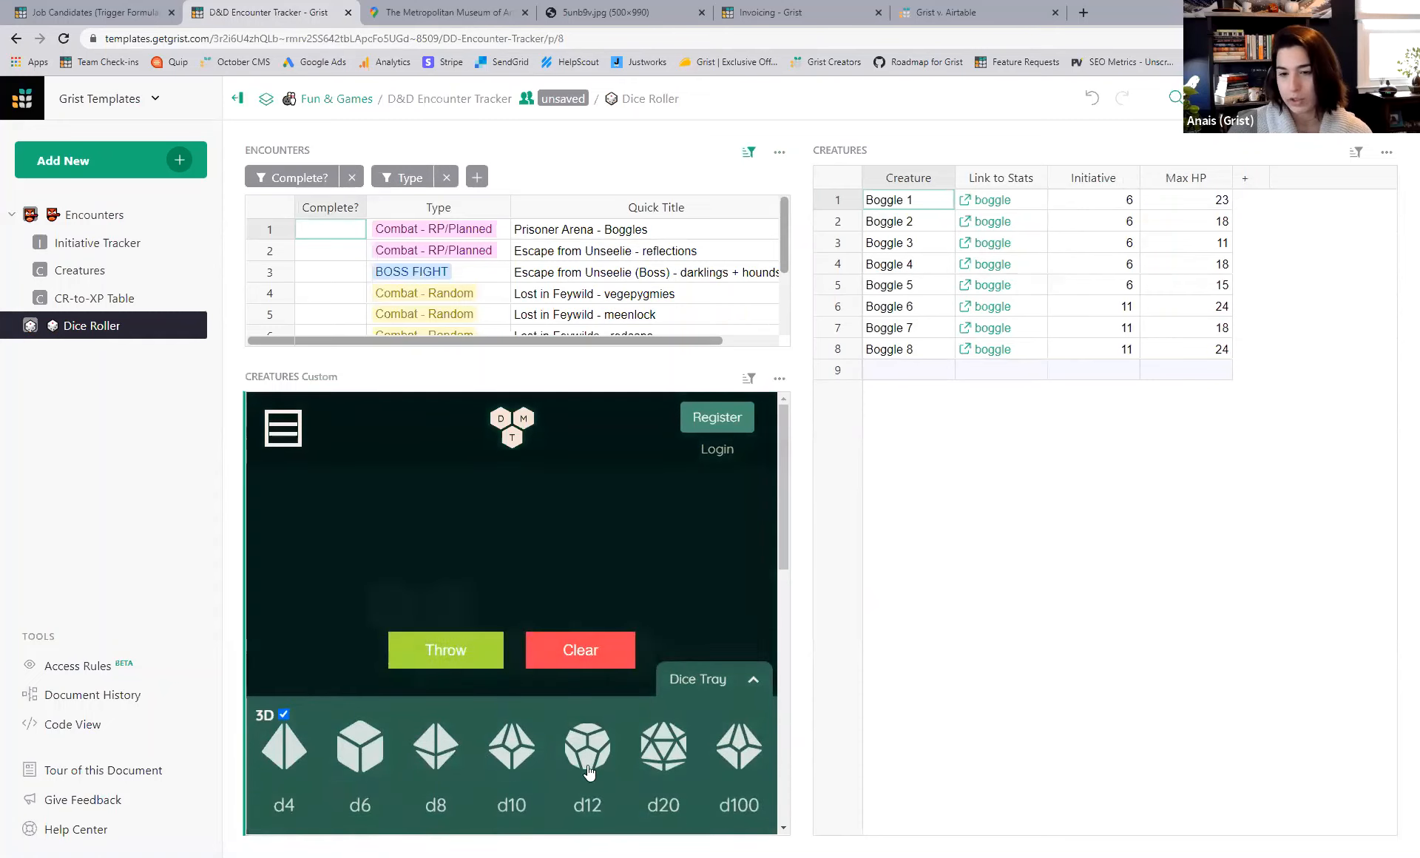
{"action": "left_click", "coordinate": [459, 739]}
{"action": "left_click", "coordinate": [459, 738]}
{"action": "left_click", "coordinate": [466, 671]}
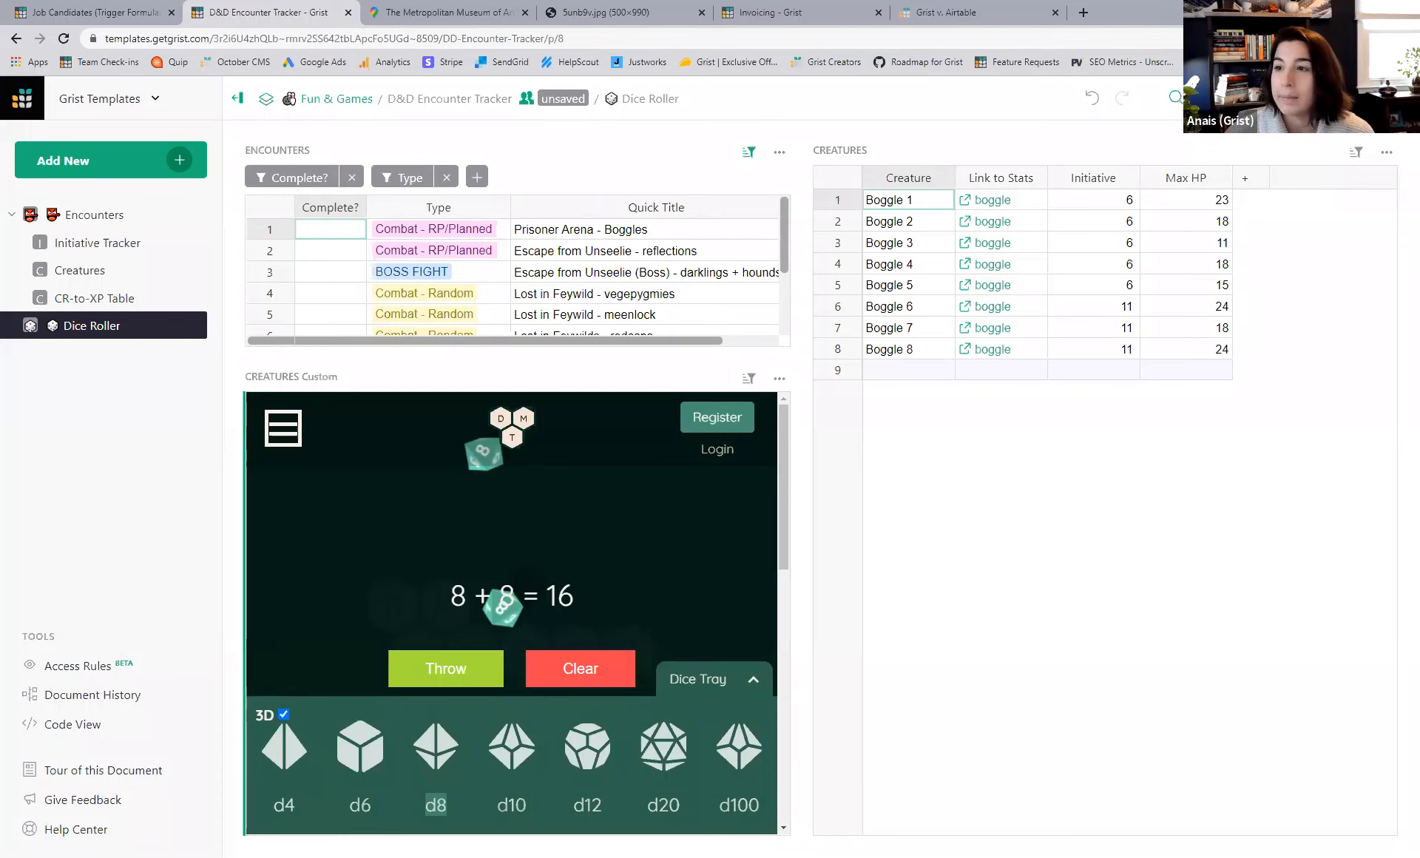
{"action": "left_click", "coordinate": [1274, 342]}
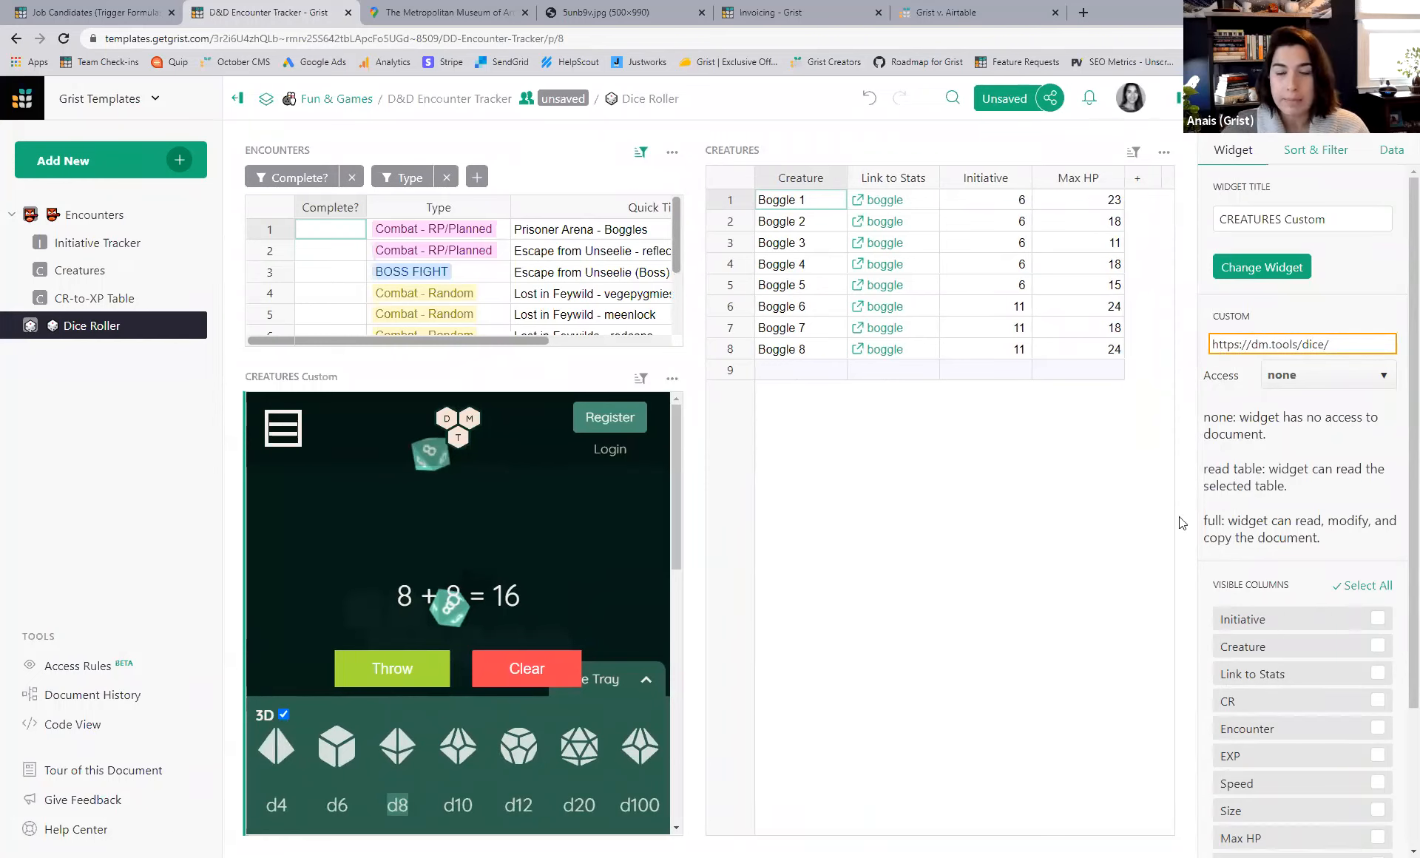
{"action": "left_click", "coordinate": [1181, 115]}
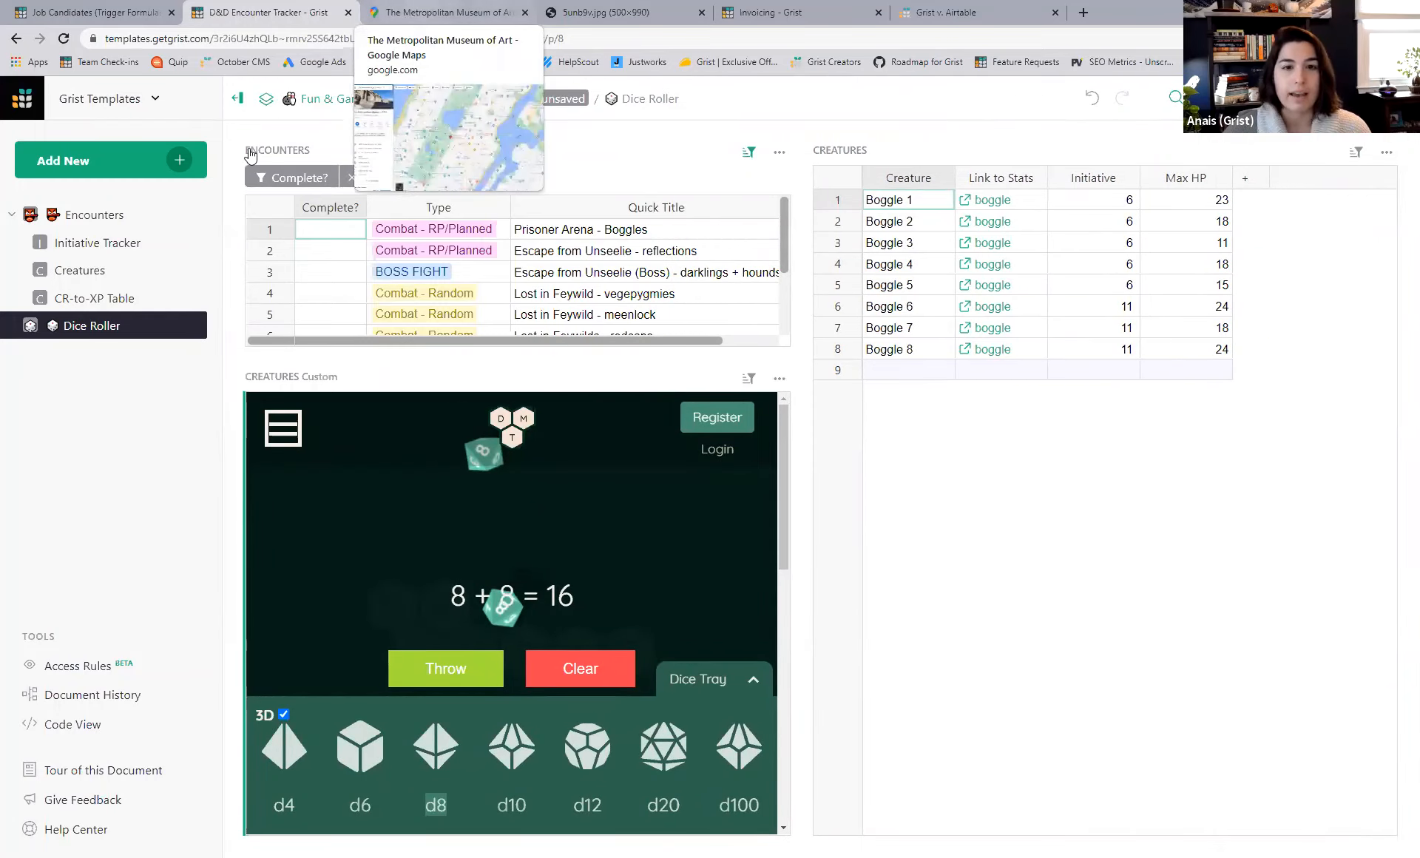
- In Google Maps, select the Metropolitan Museum of Art's Embed a map iframe HTML
{"action": "key", "text": "ctrl+Tab"}
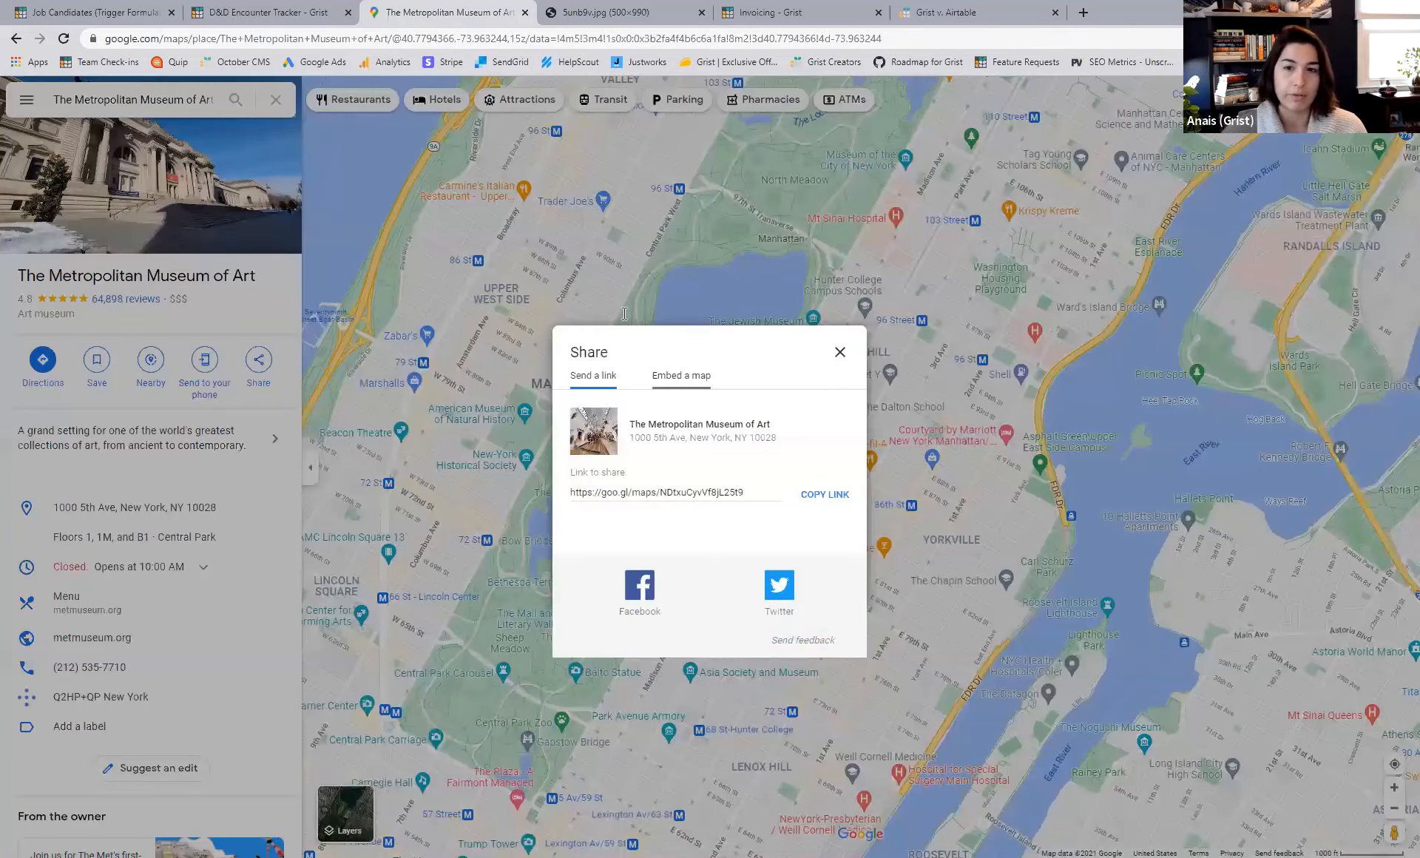
{"action": "left_click", "coordinate": [681, 375]}
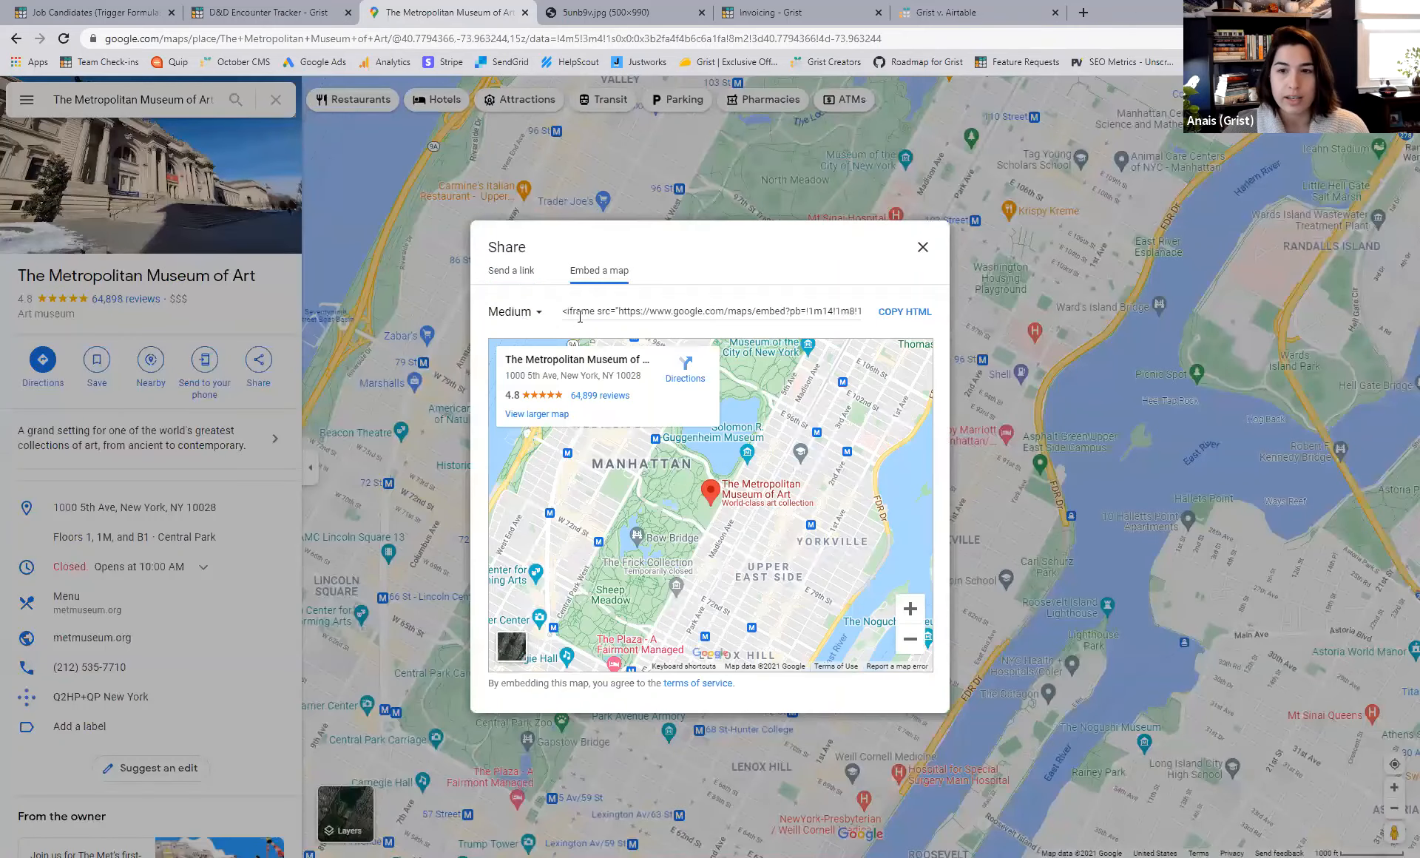
{"action": "left_click_drag", "start_coordinate": [619, 312], "coordinate": [864, 309]}
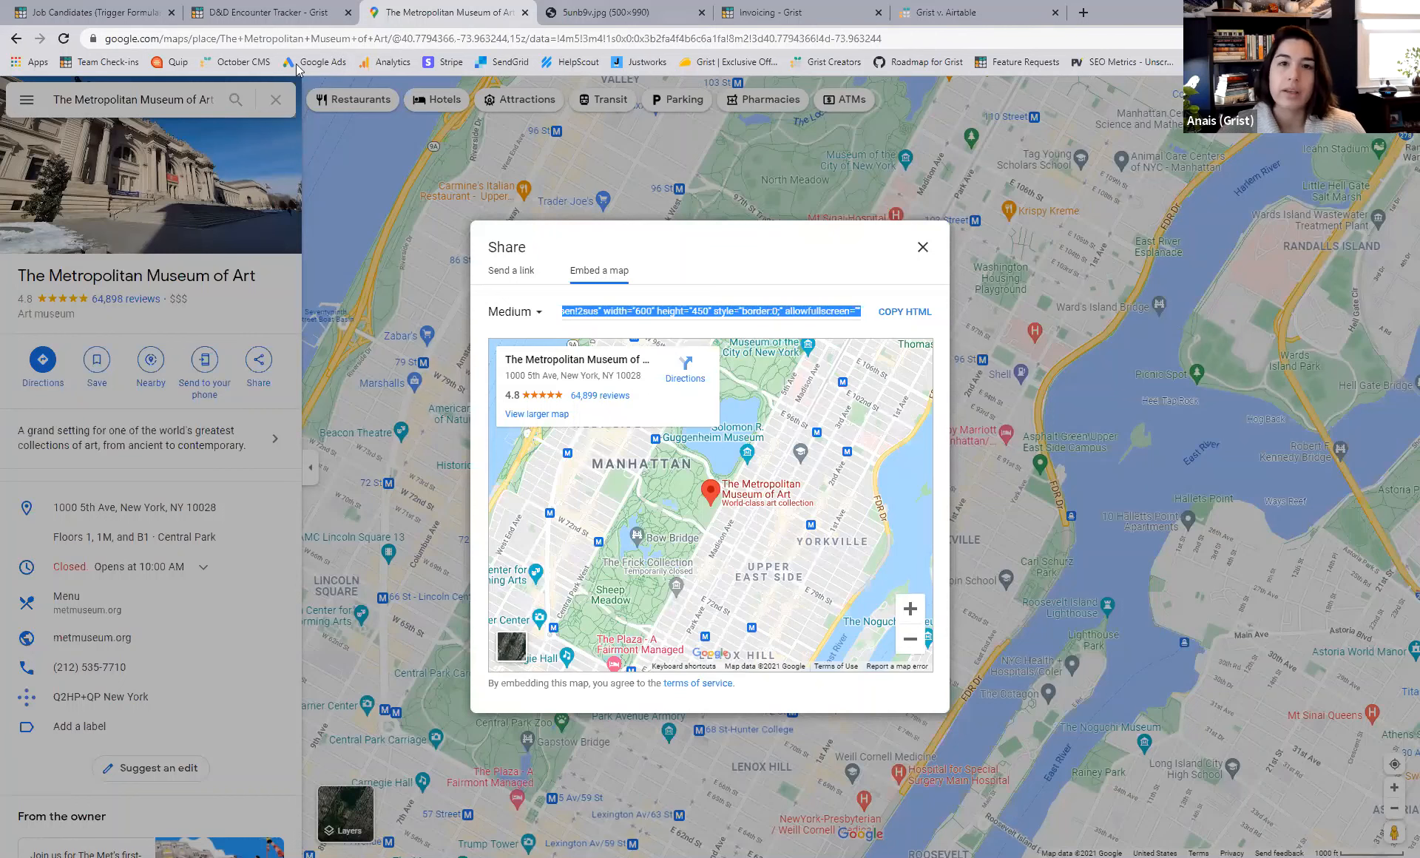
- Add a new Custom widget to the Dice Roller page using the Encounters table
{"action": "left_click", "coordinate": [244, 12]}
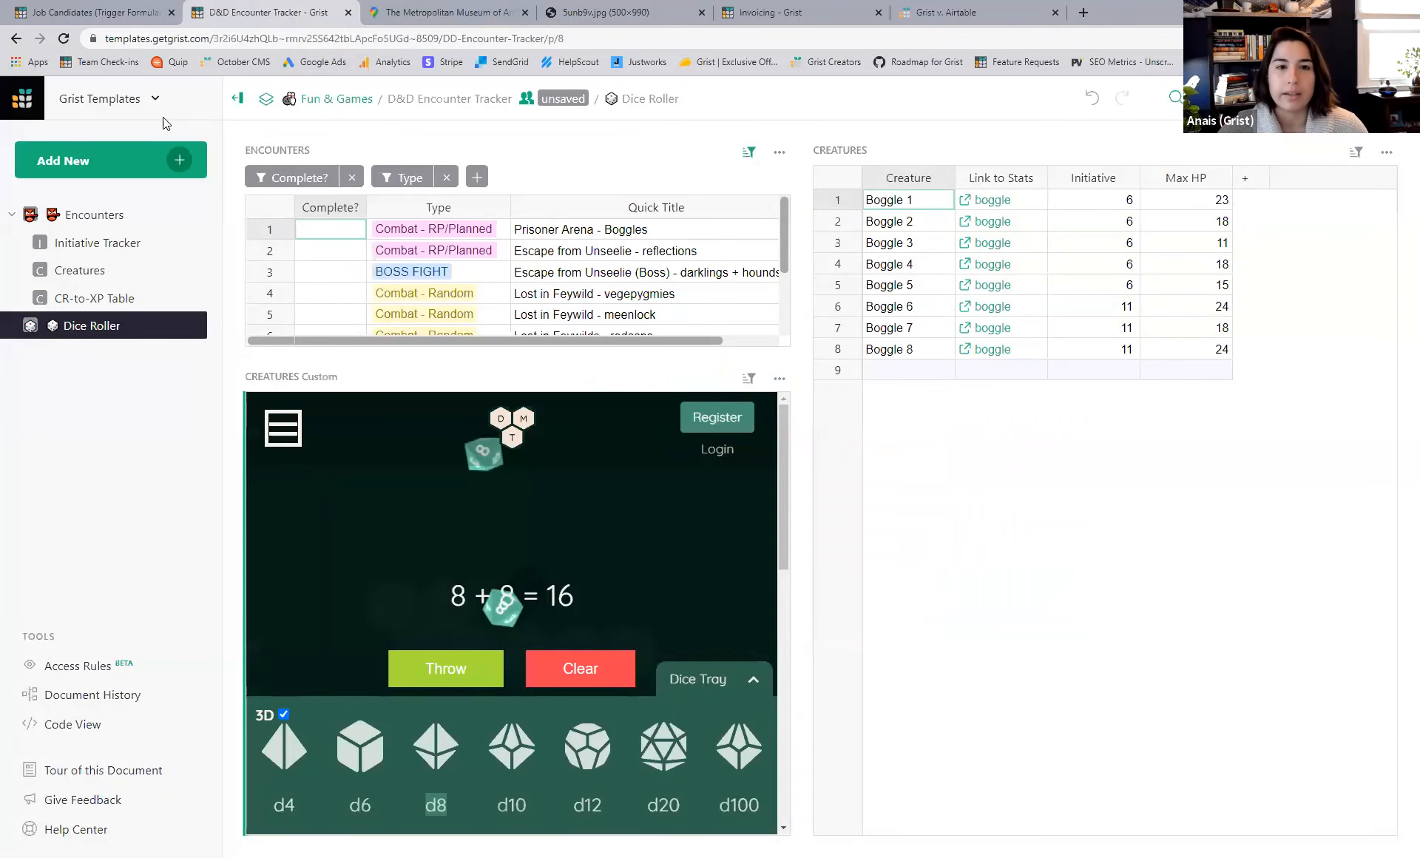
{"action": "left_click", "coordinate": [177, 160]}
{"action": "left_click", "coordinate": [128, 234]}
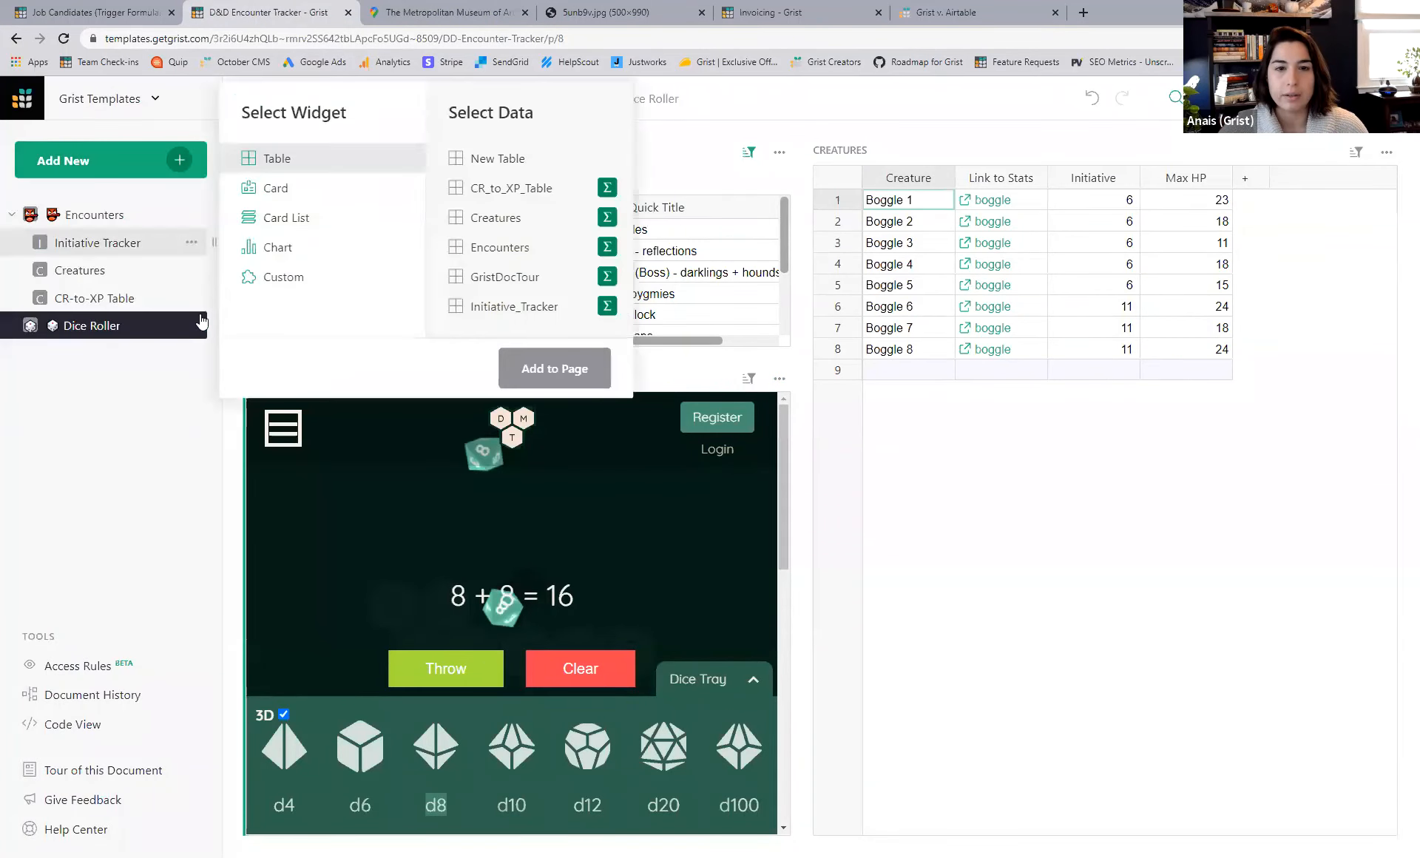
{"action": "left_click", "coordinate": [273, 280]}
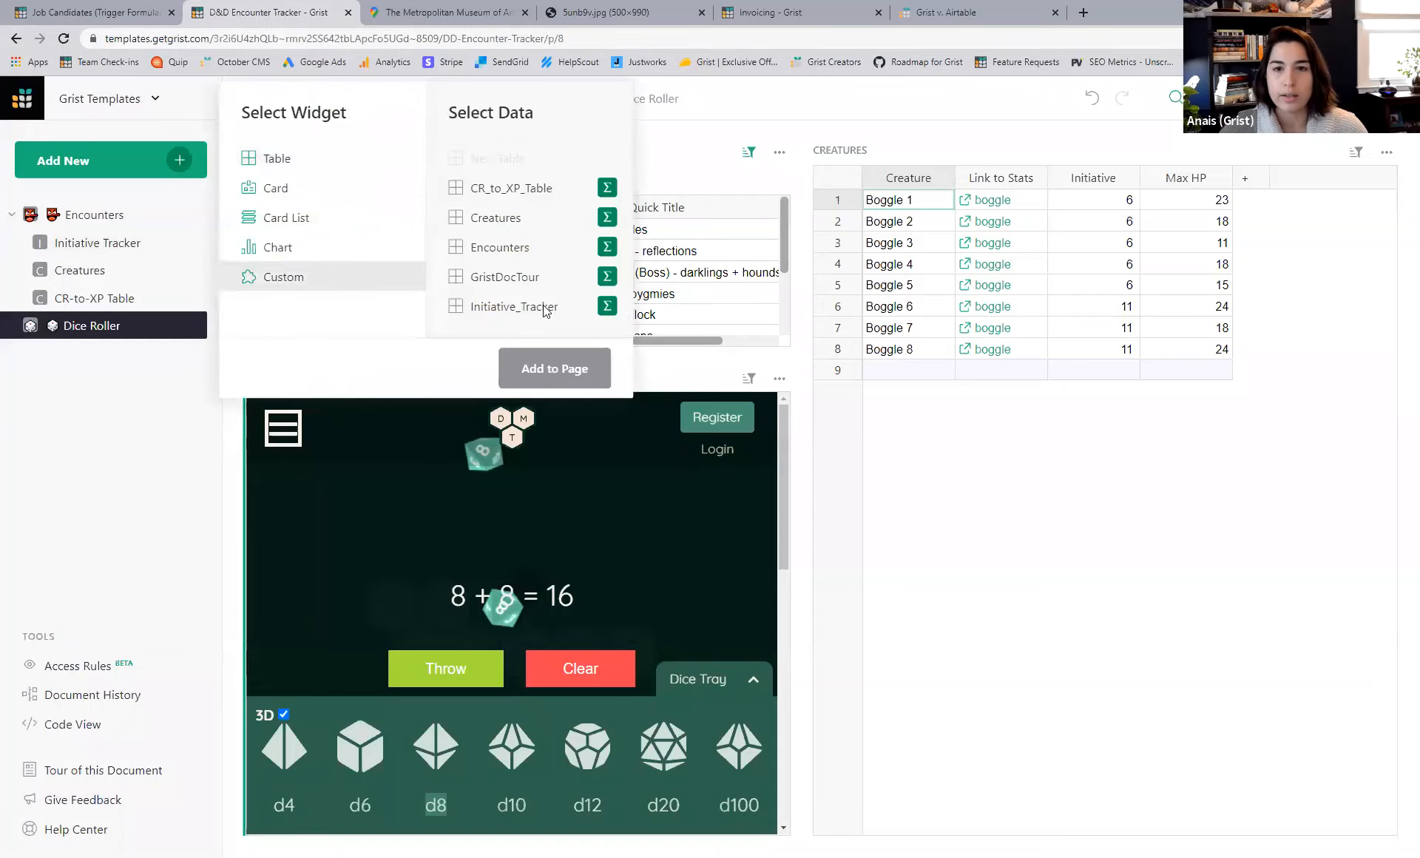
{"action": "left_click", "coordinate": [505, 276]}
{"action": "left_click", "coordinate": [500, 247]}
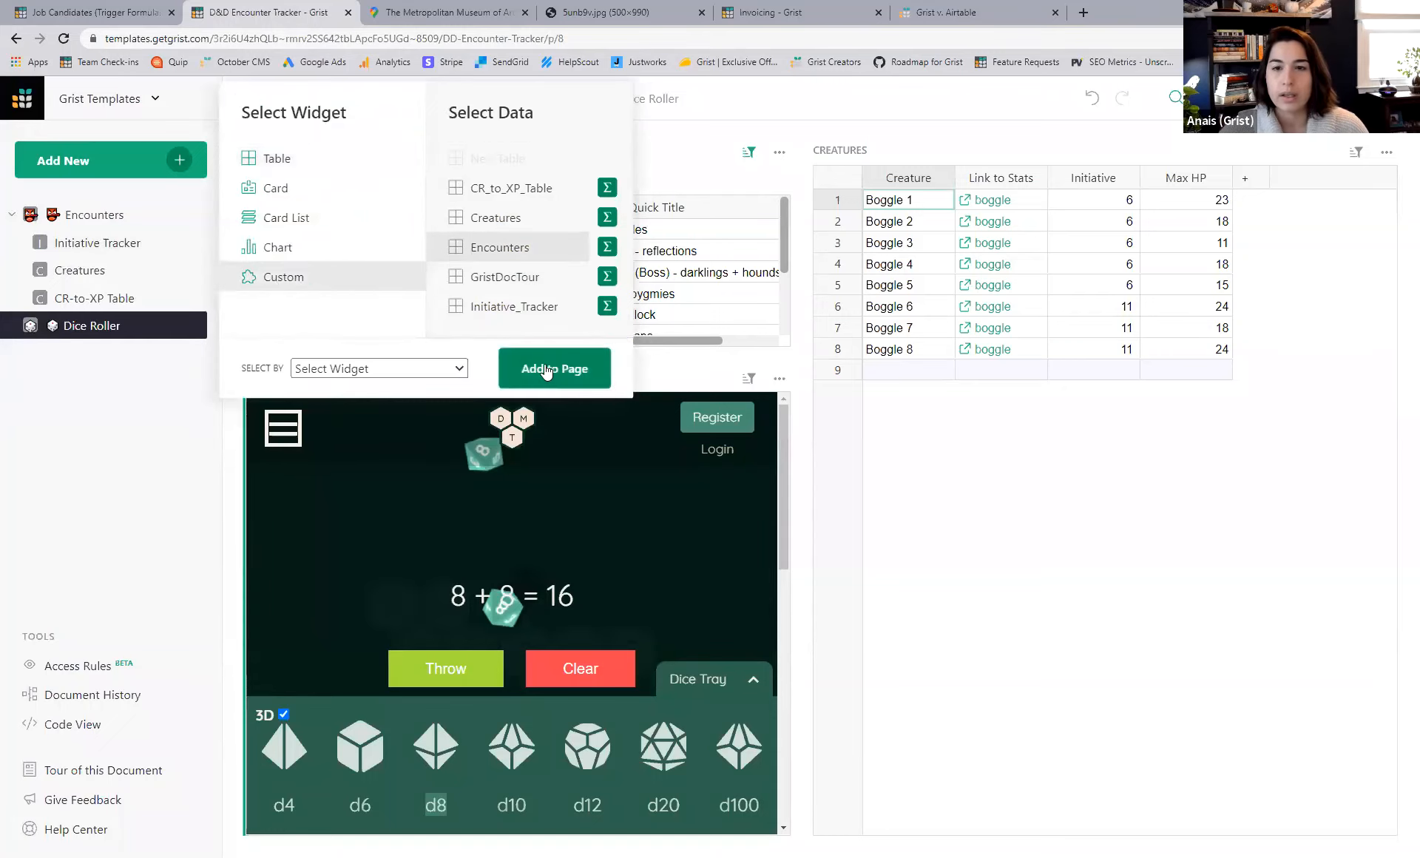
{"action": "left_click", "coordinate": [547, 372]}
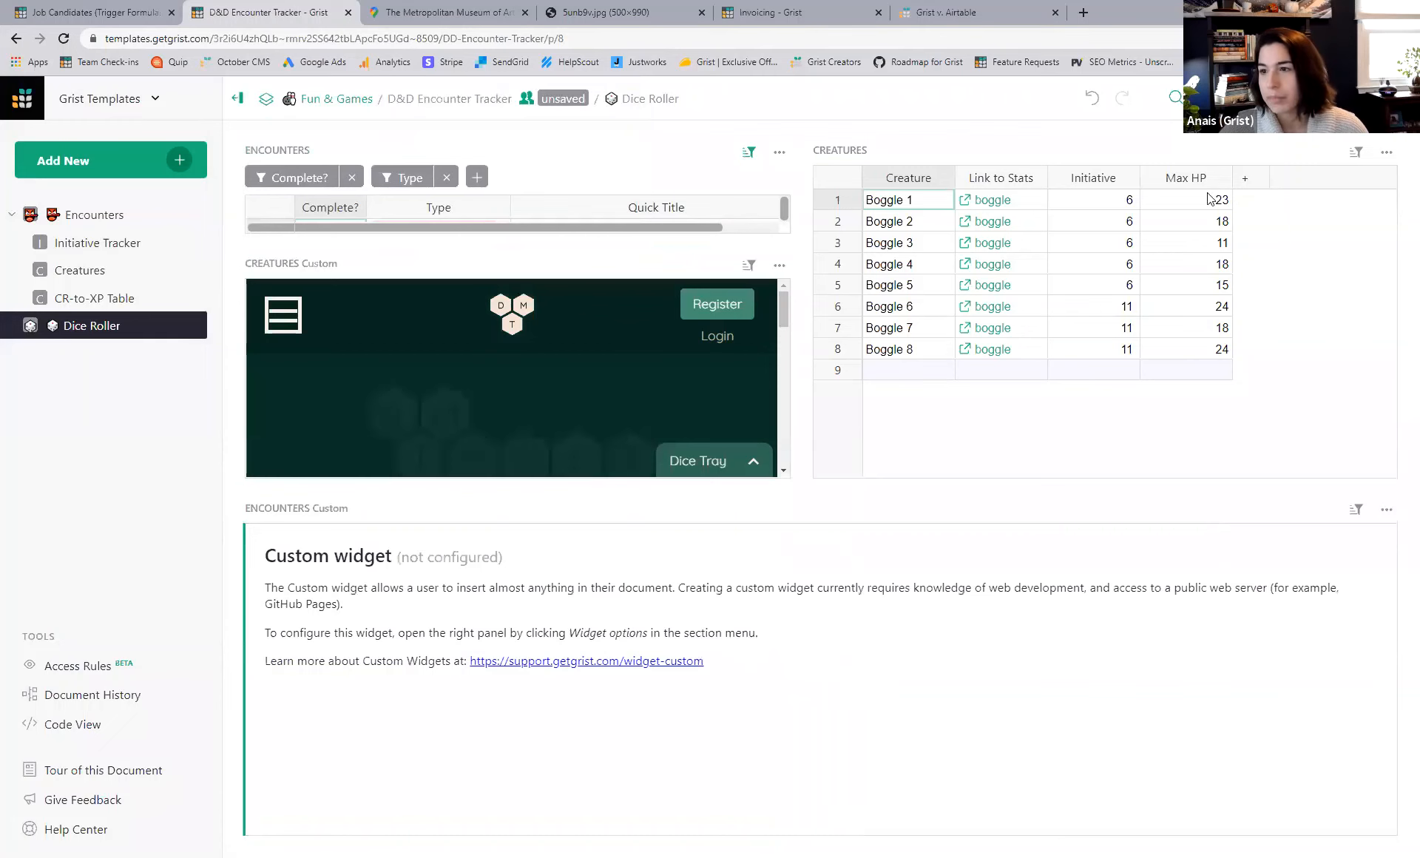
- Set the new widget's Custom URL to the pasted Met Google Maps embed URL, without the iframe tag
{"action": "left_click", "coordinate": [1289, 342]}
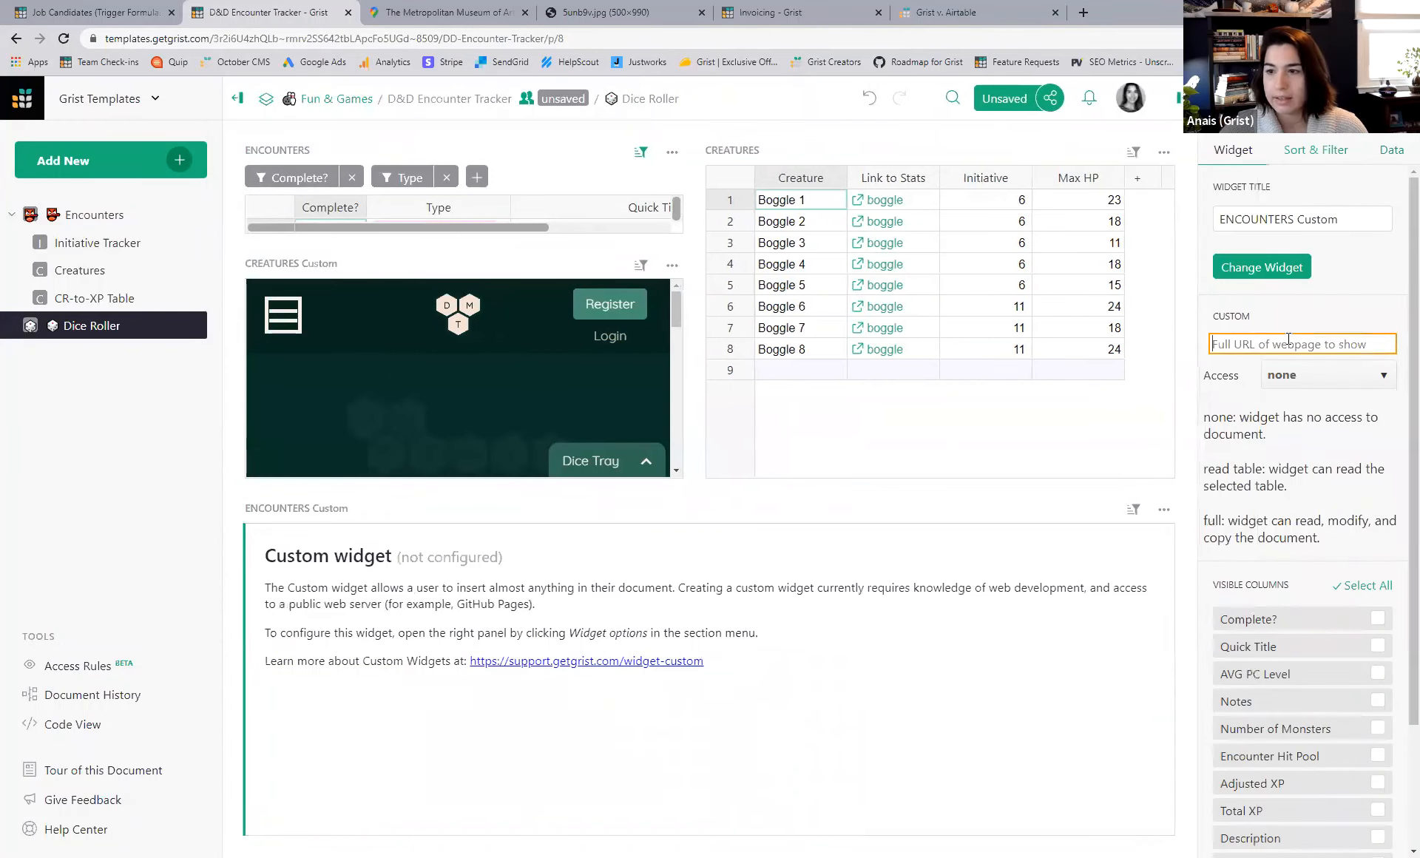
{"action": "key", "text": "ctrl+v"}
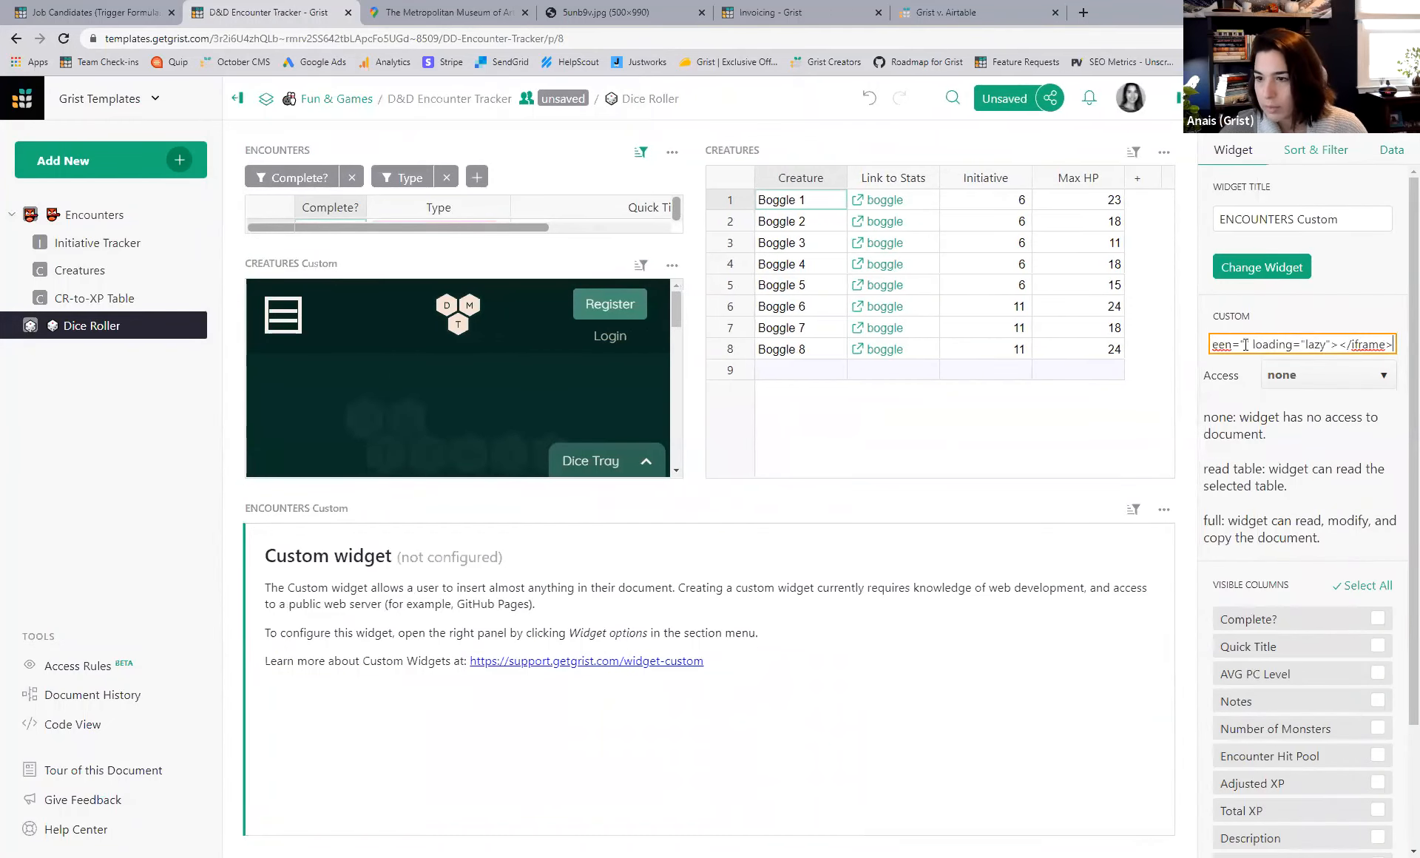
{"action": "key", "text": "Left"}
{"action": "key", "text": "Left"}
{"action": "key", "text": "Left"}
{"action": "key", "text": "Left"}
{"action": "key", "text": "Left"}
{"action": "key", "text": "Left"}
{"action": "key", "text": "Left"}
{"action": "key", "text": "Left"}
{"action": "key", "text": "Left"}
{"action": "key", "text": "Left"}
{"action": "key", "text": "Left"}
{"action": "key", "text": "Left"}
{"action": "key", "text": "Left"}
{"action": "key", "text": "Left"}
{"action": "key", "text": "Left"}
{"action": "key", "text": "Left"}
{"action": "key", "text": "Left"}
{"action": "key", "text": "Left"}
{"action": "key", "text": "Left"}
{"action": "key", "text": "Left"}
{"action": "key", "text": "Left"}
{"action": "key", "text": "Left"}
{"action": "key", "text": "Left"}
{"action": "key", "text": "Left"}
{"action": "key", "text": "Left"}
{"action": "key", "text": "Left"}
{"action": "key", "text": "Left"}
{"action": "key", "text": "Left"}
{"action": "key", "text": "Left"}
{"action": "key", "text": "Left"}
{"action": "key", "text": "Left"}
{"action": "key", "text": "Left"}
{"action": "key", "text": "Left"}
{"action": "key", "text": "Left"}
{"action": "key", "text": "Left"}
{"action": "key", "text": "Left"}
{"action": "key", "text": "Left"}
{"action": "key", "text": "Left"}
{"action": "key", "text": "Left"}
{"action": "key", "text": "Left"}
{"action": "key", "text": "Left"}
{"action": "key", "text": "Left"}
{"action": "key", "text": "Left"}
{"action": "key", "text": "Left"}
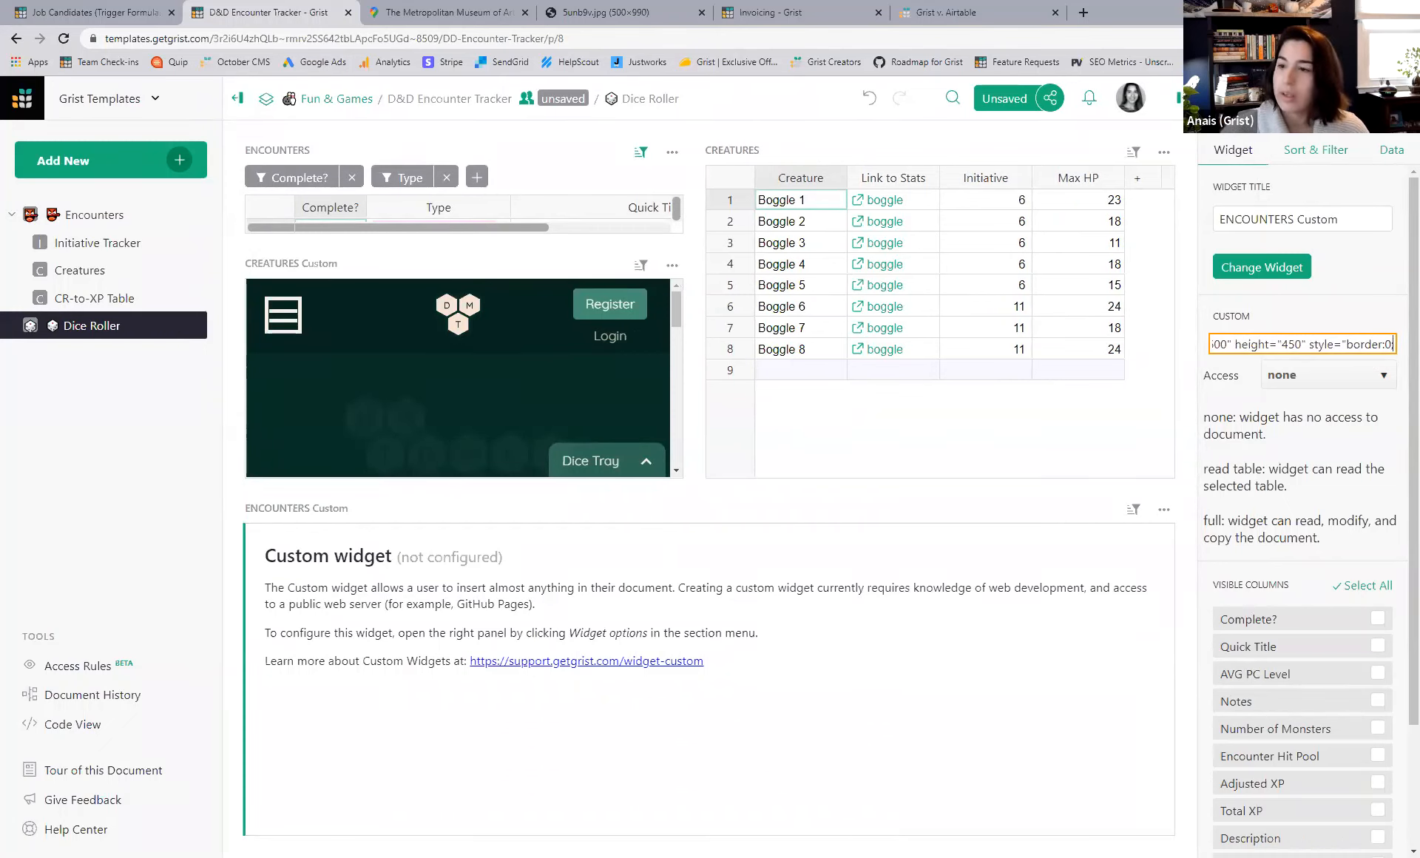
{"action": "triple_click", "coordinate": [1287, 344]}
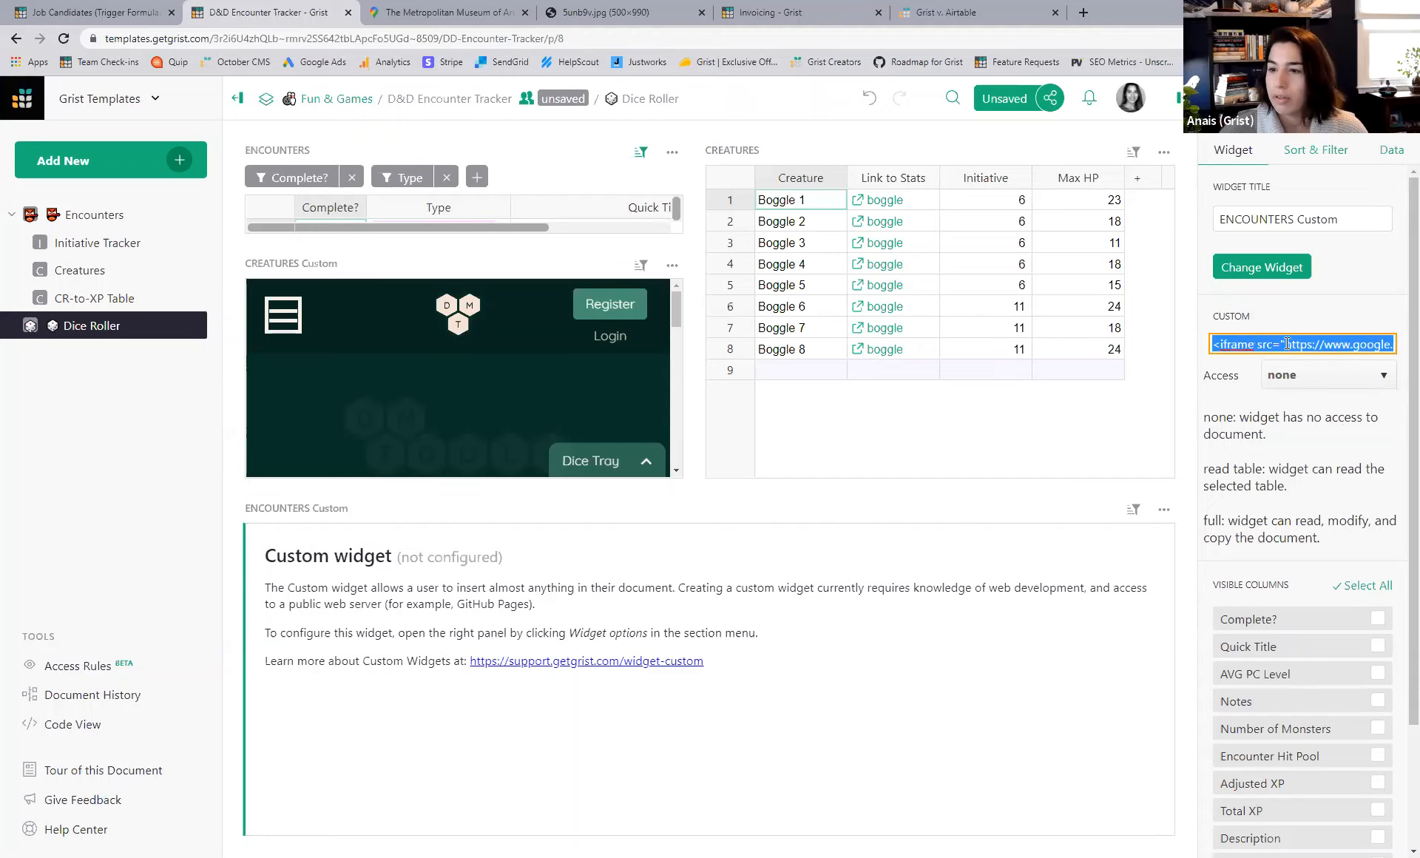
{"action": "left_click_drag", "start_coordinate": [1288, 344], "coordinate": [1183, 346]}
{"action": "key", "text": "BackSpace"}
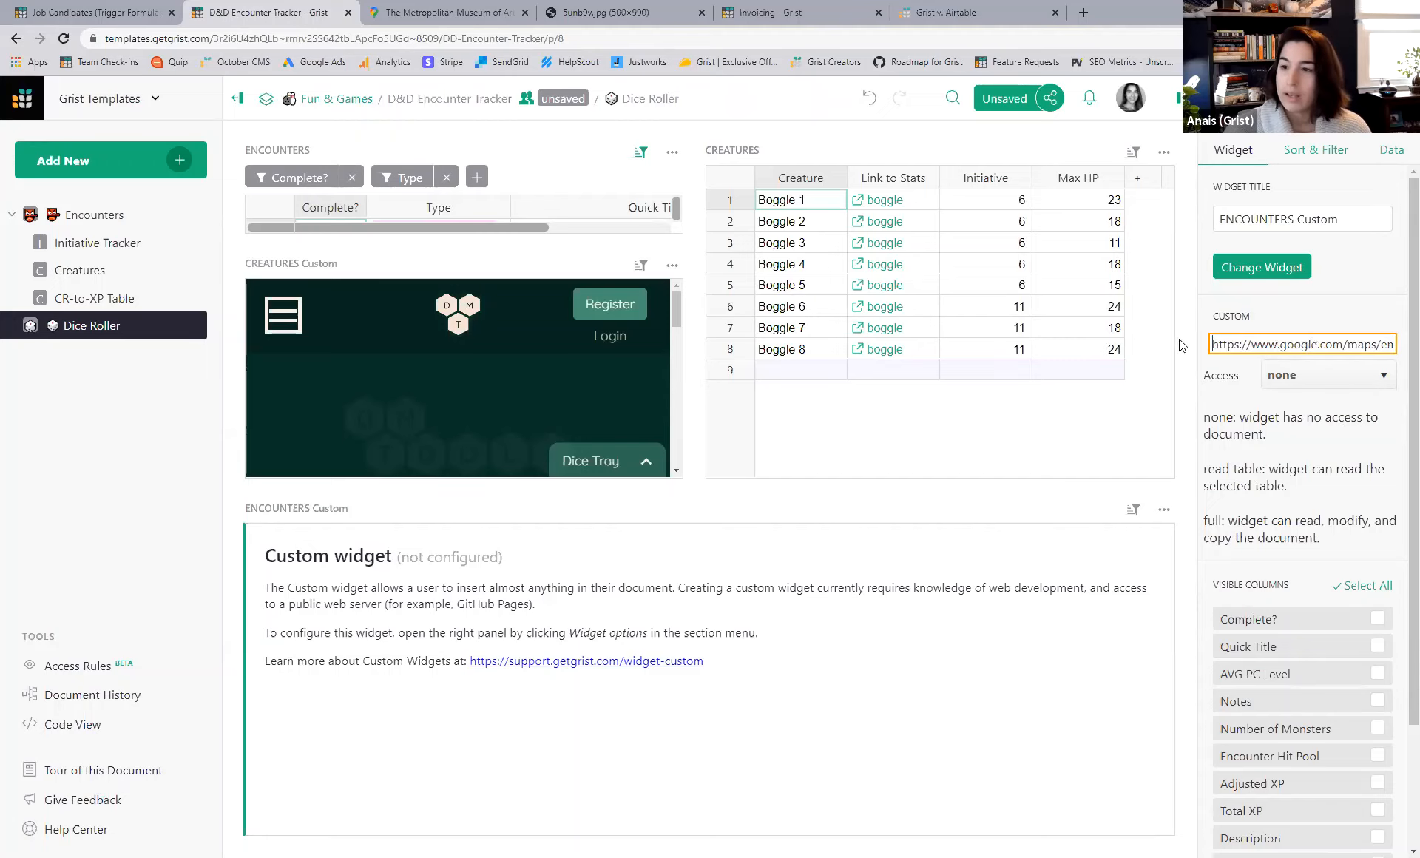
{"action": "key", "text": "Return"}
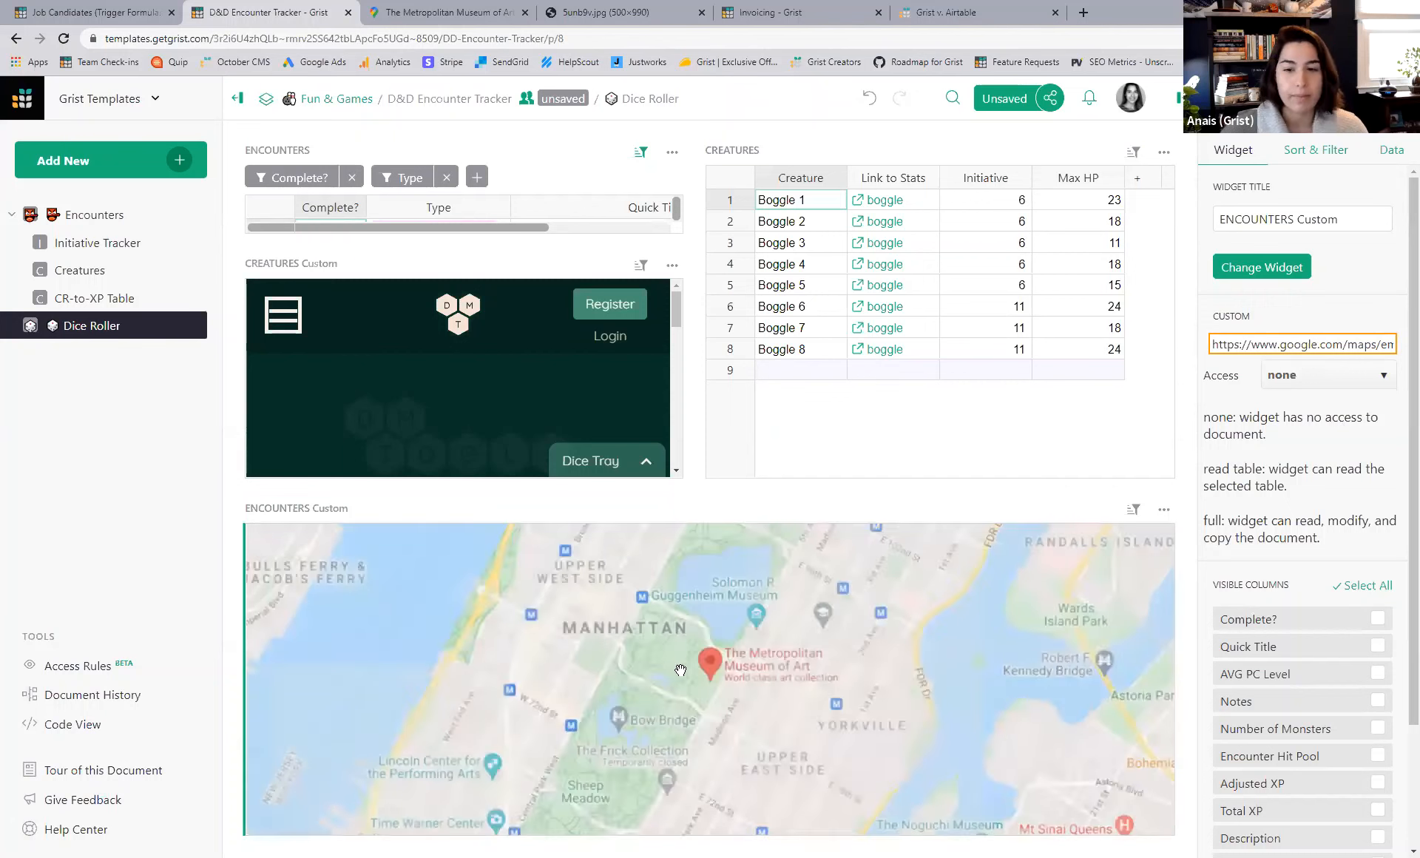
- Zoom and pan the embedded map around the Met, then switch to the formulas meme tab
{"action": "scroll", "coordinate": [940, 721], "scroll_direction": "down", "scroll_amount": 2}
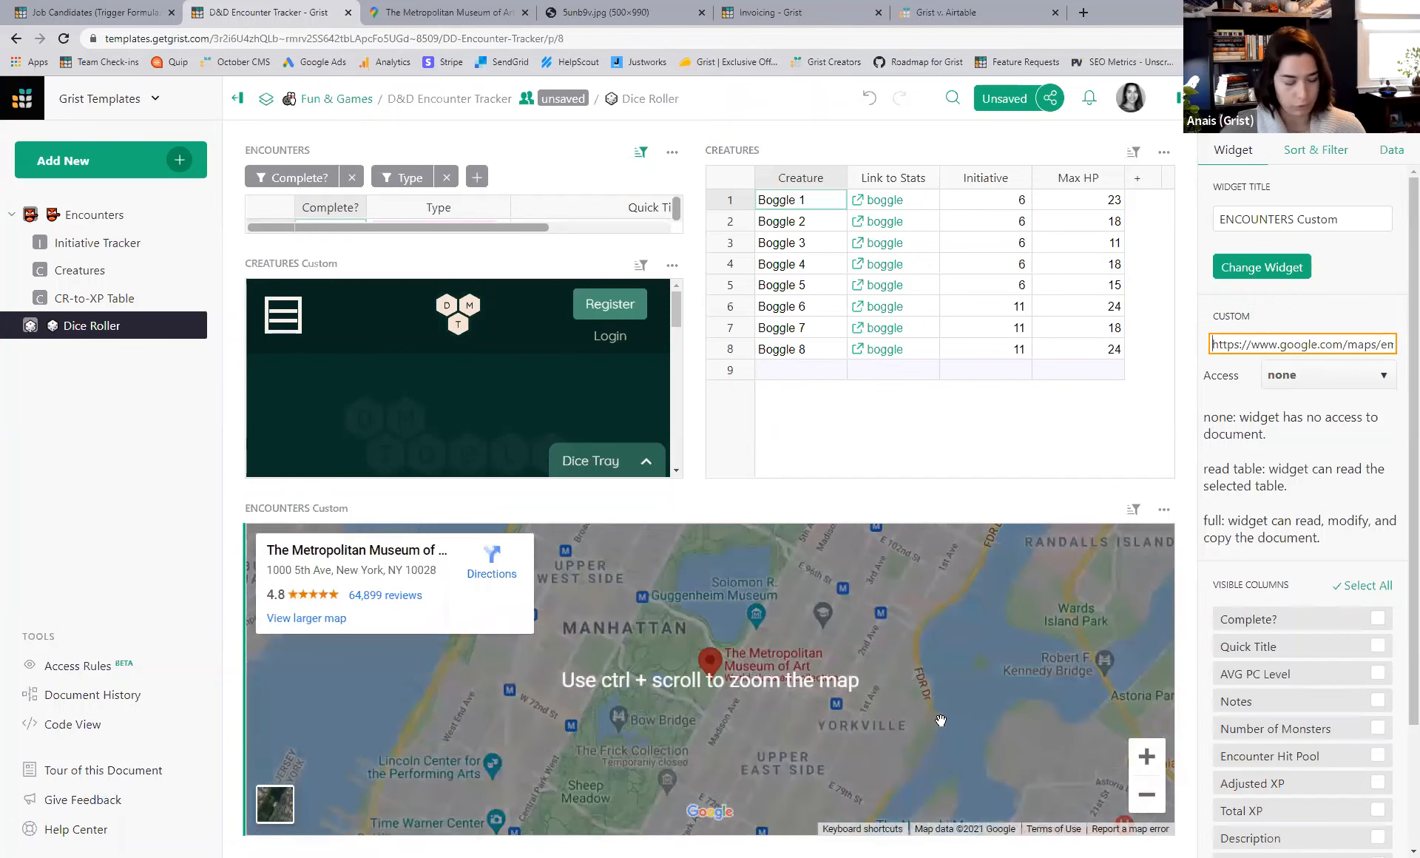
{"action": "scroll", "coordinate": [940, 720], "scroll_direction": "up", "scroll_amount": 3}
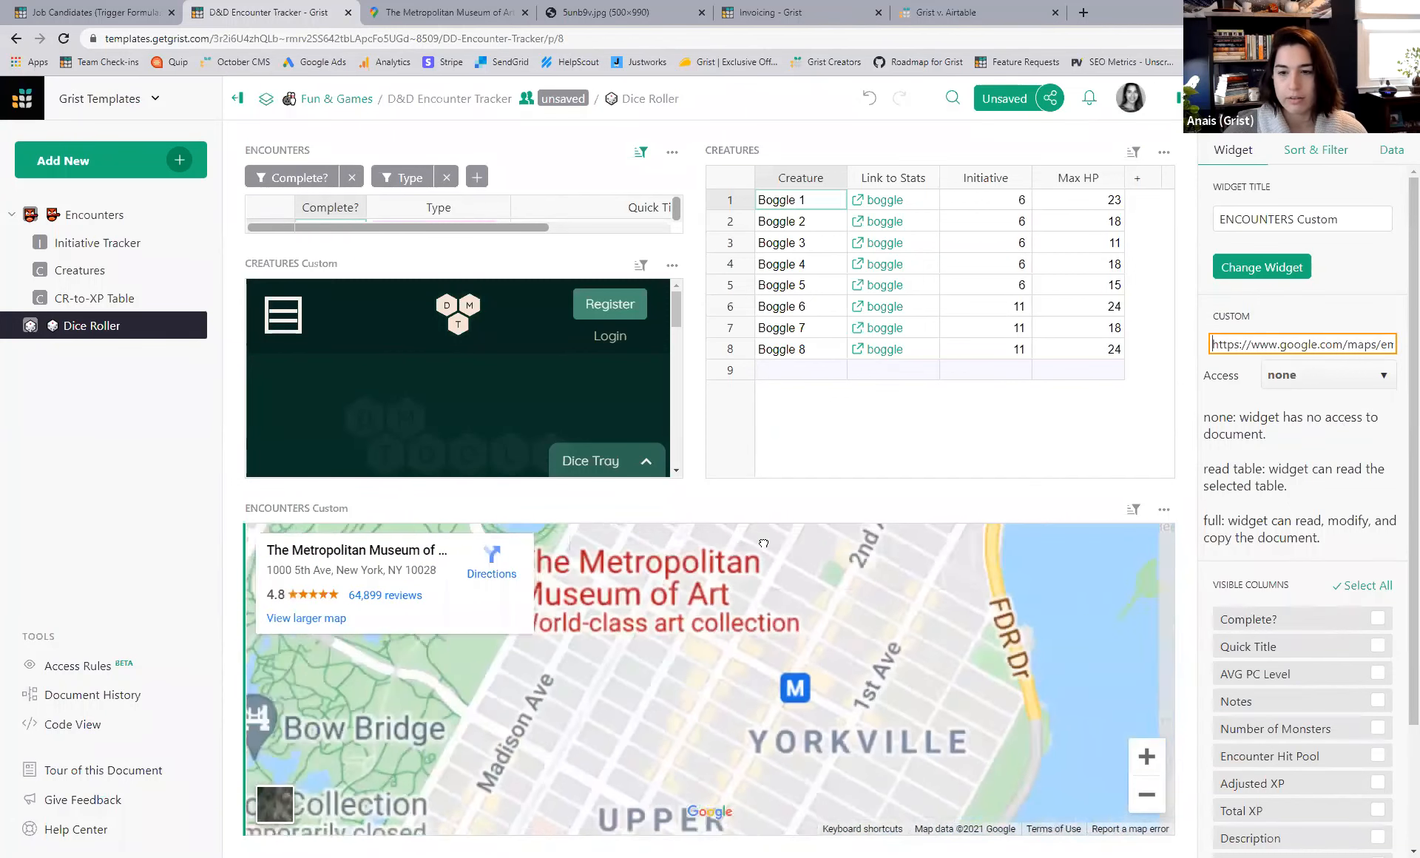
{"action": "scroll", "coordinate": [763, 543], "scroll_direction": "down", "scroll_amount": 3}
{"action": "left_click_drag", "start_coordinate": [899, 531], "coordinate": [728, 674]}
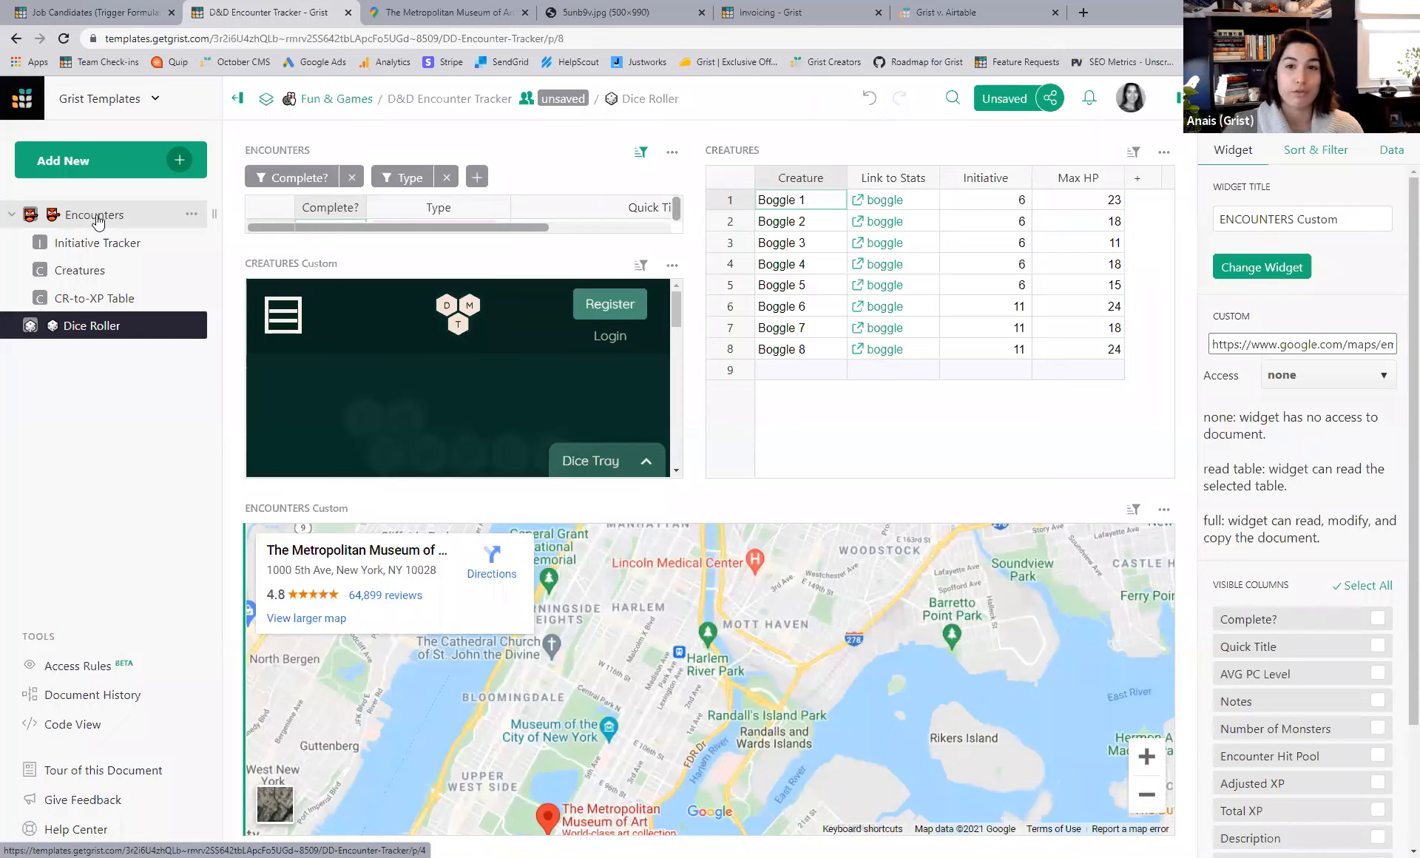
{"action": "key", "text": "ctrl+4"}
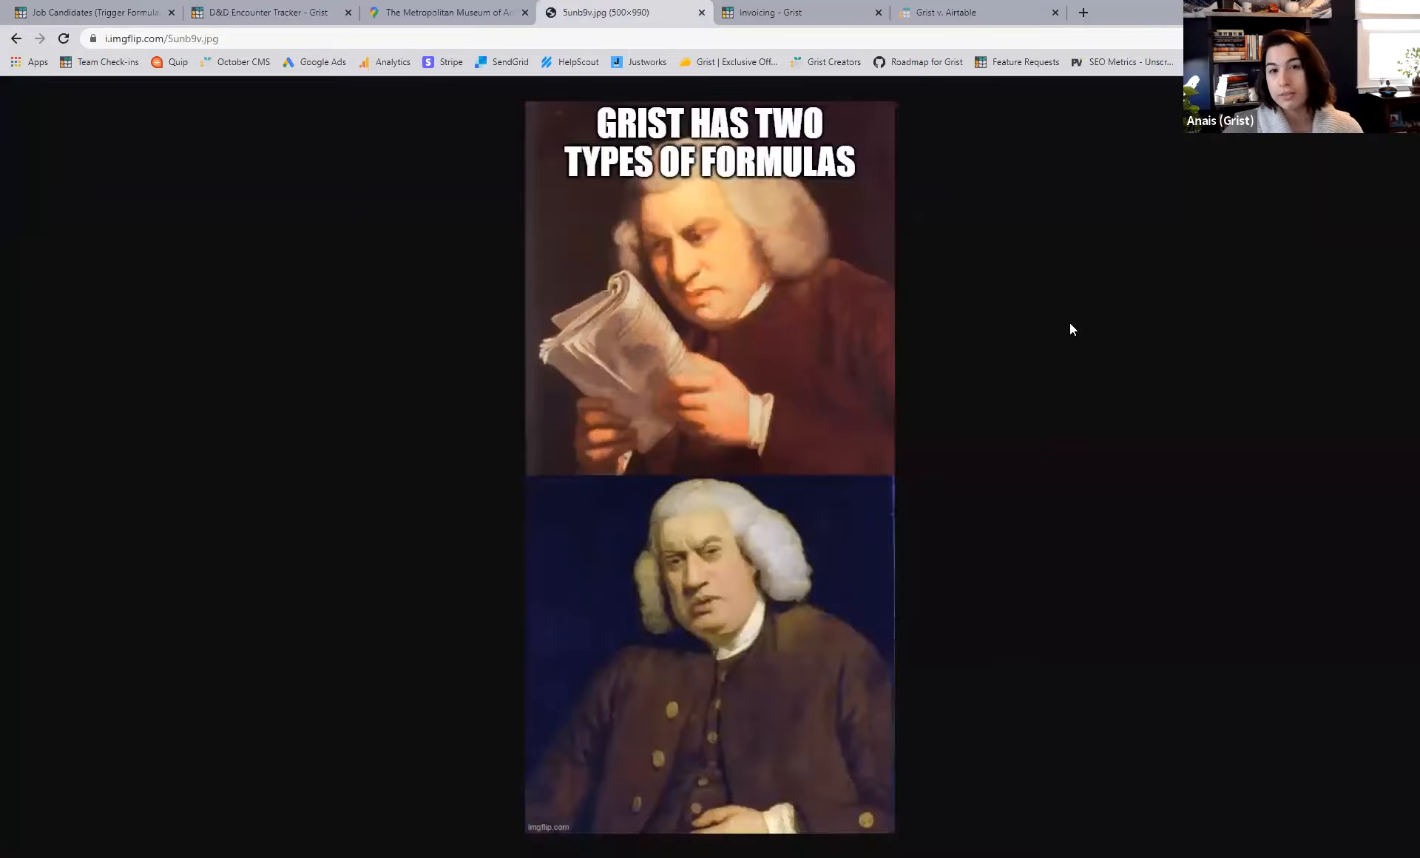
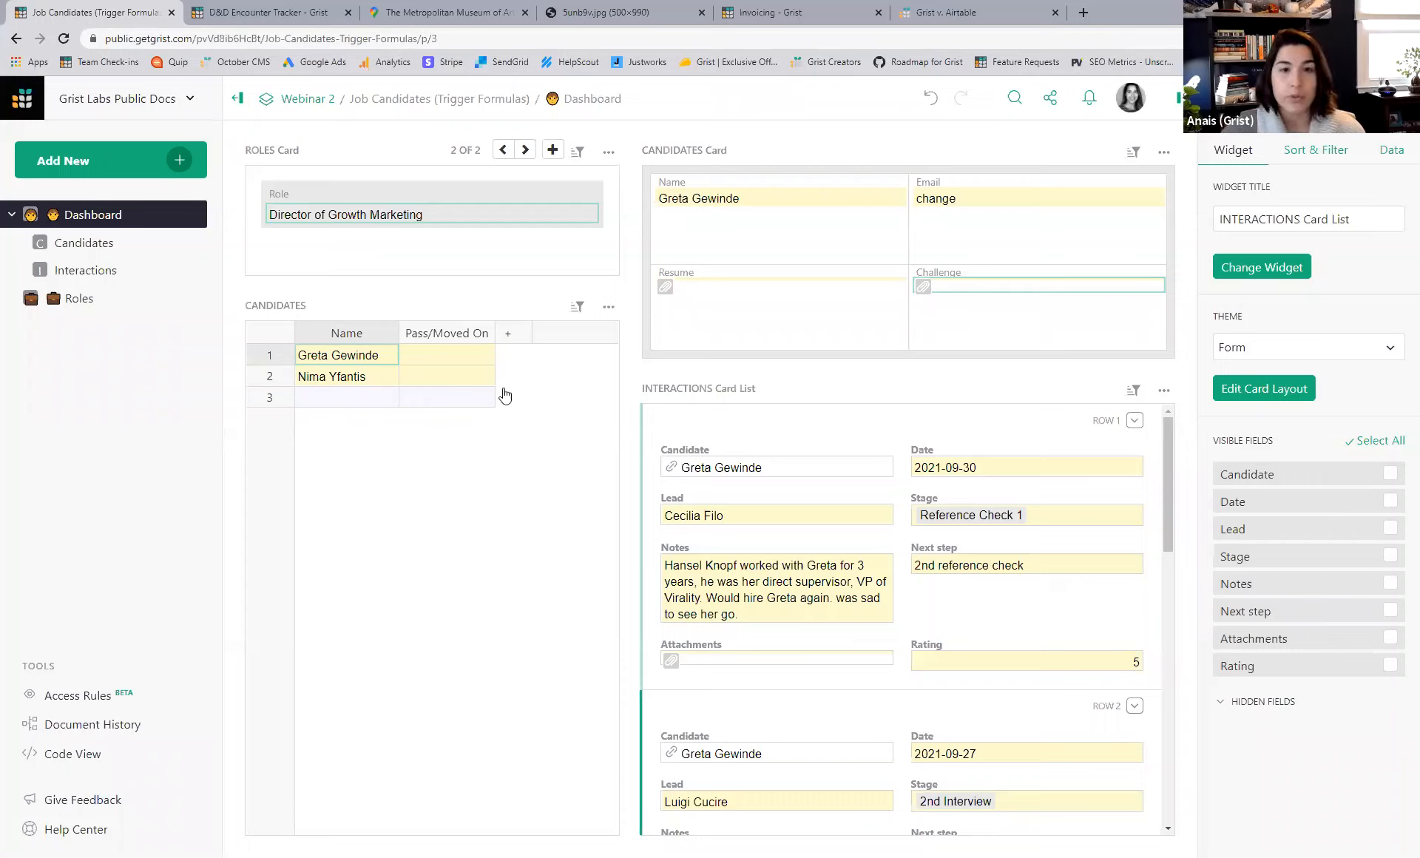
- Look through the Roles and Candidates tables, finishing on the Interactions table
{"action": "left_click", "coordinate": [78, 304]}
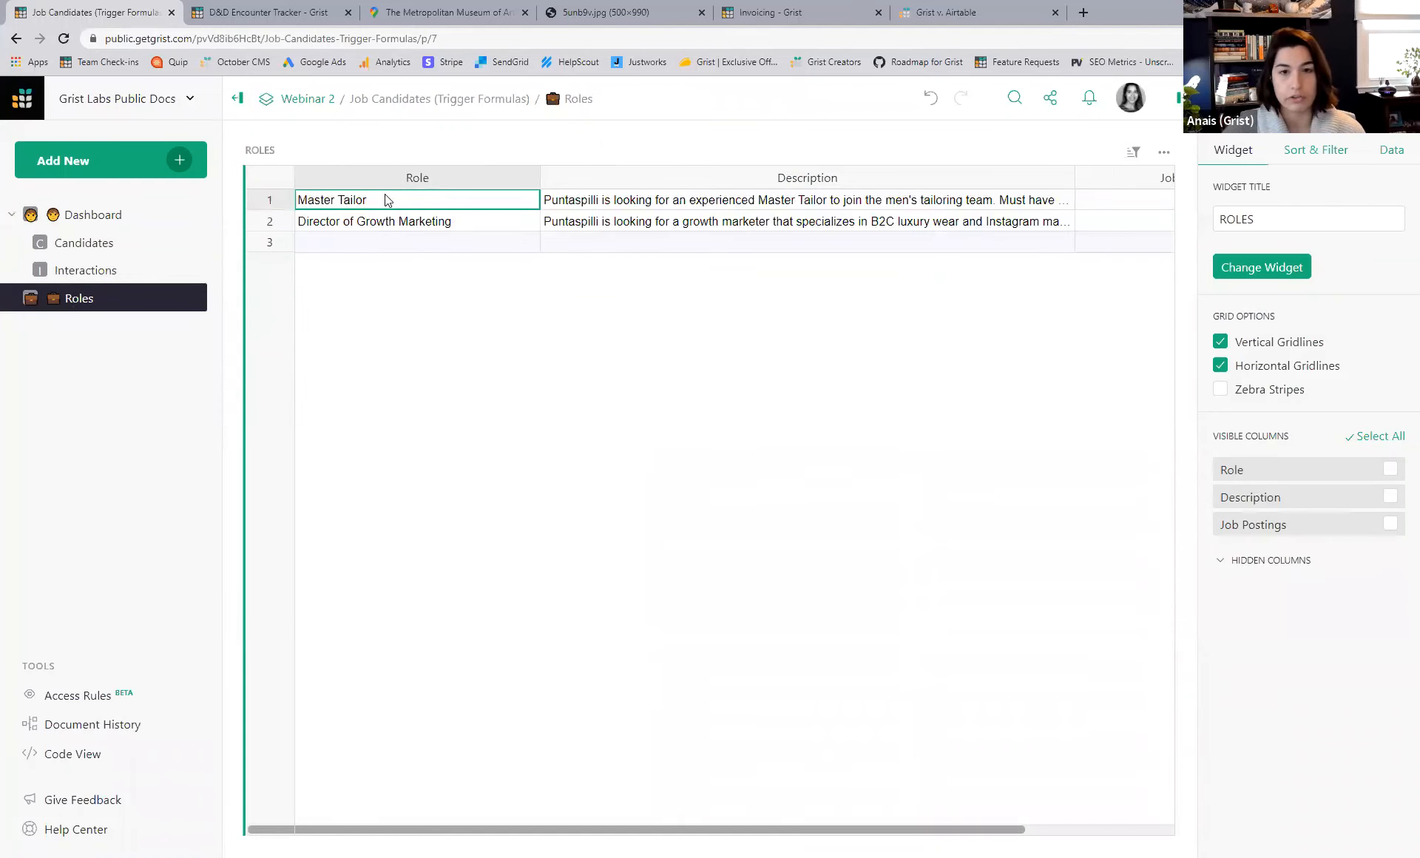
{"action": "left_click", "coordinate": [111, 270]}
{"action": "left_click", "coordinate": [83, 299]}
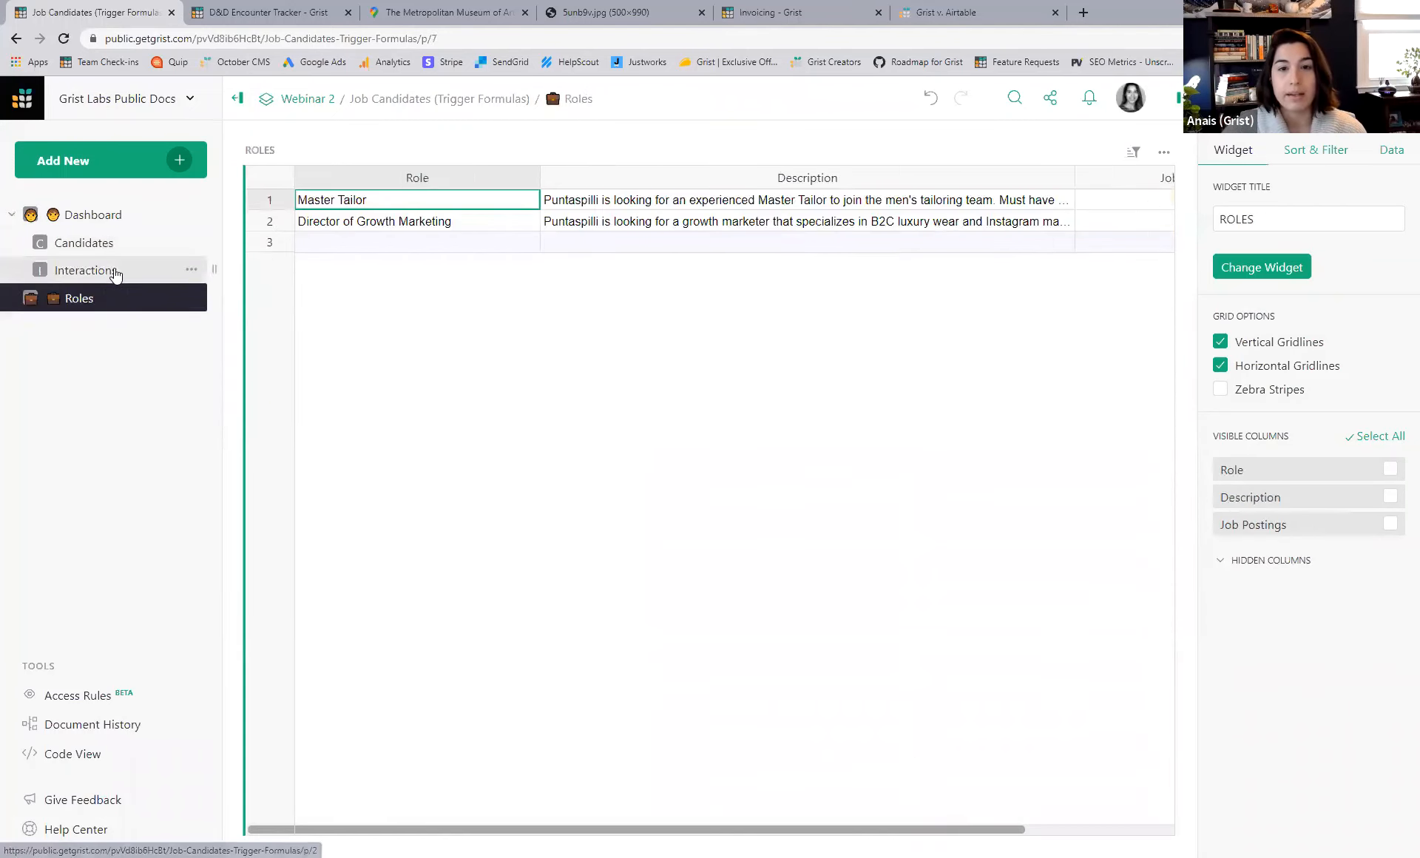
{"action": "left_click", "coordinate": [104, 243]}
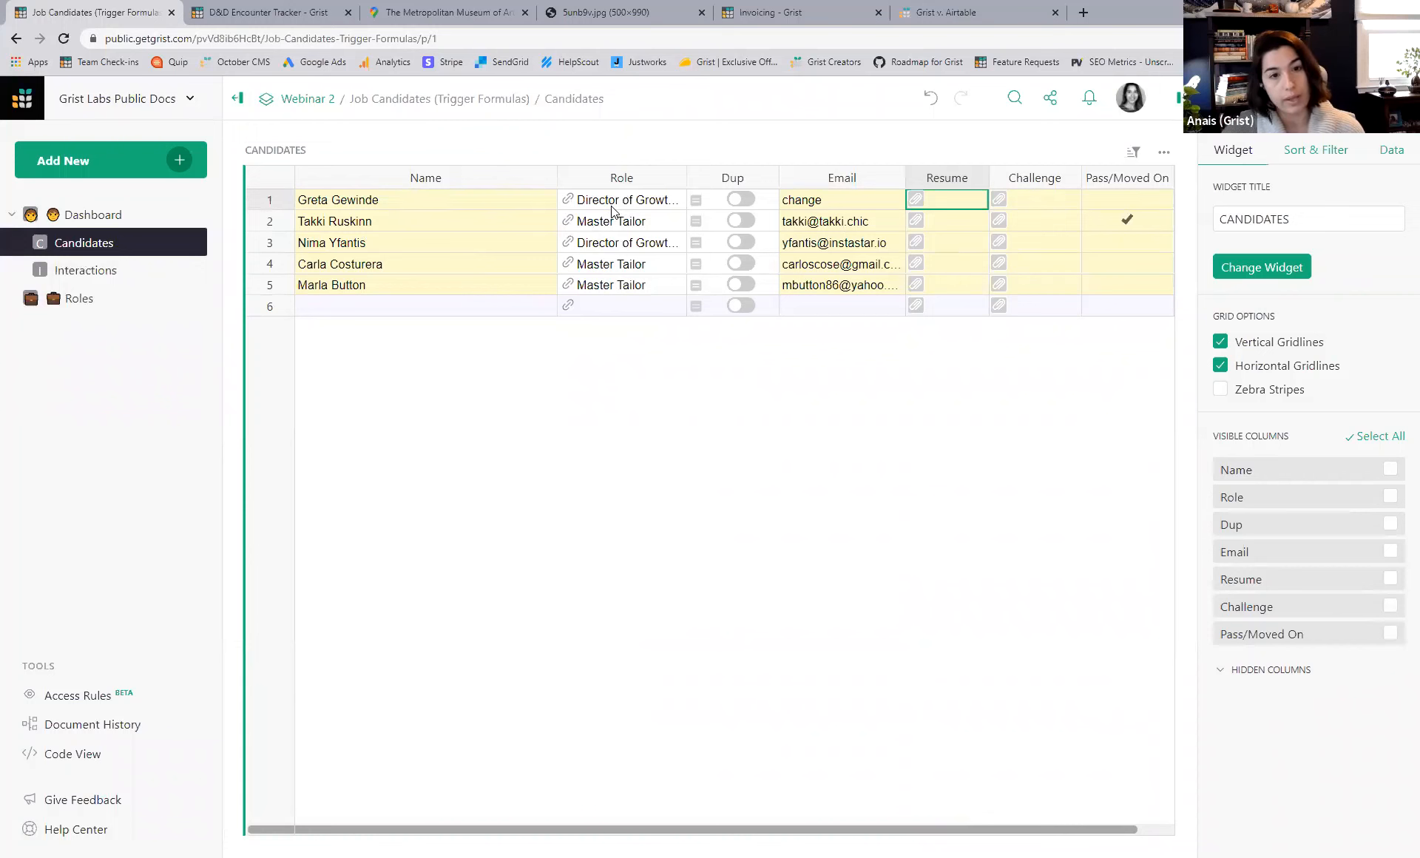
{"action": "left_click", "coordinate": [96, 272]}
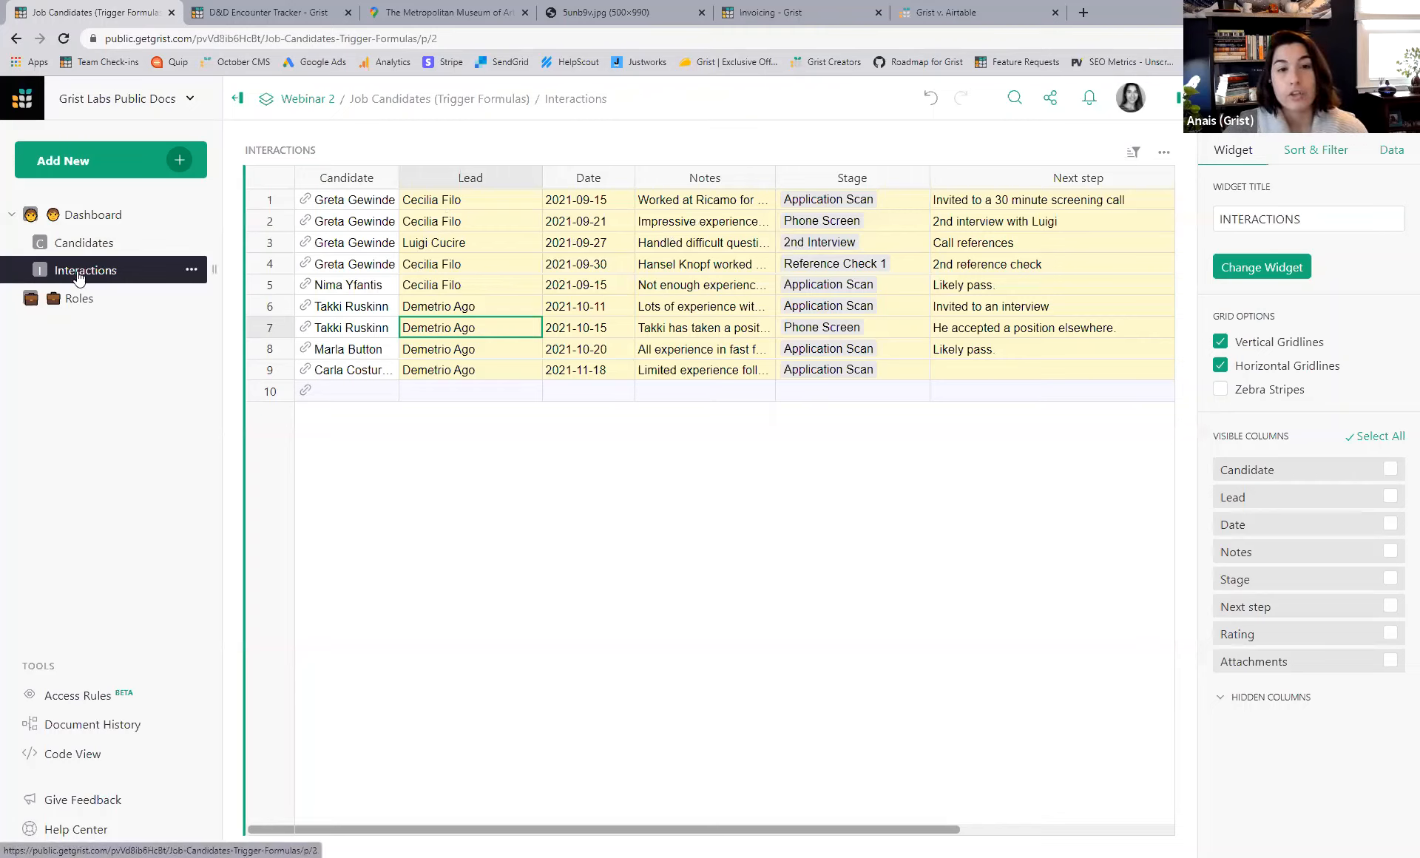
- Return to the Dashboard and step through the role records to the Master Tailor role
{"action": "left_click", "coordinate": [95, 219]}
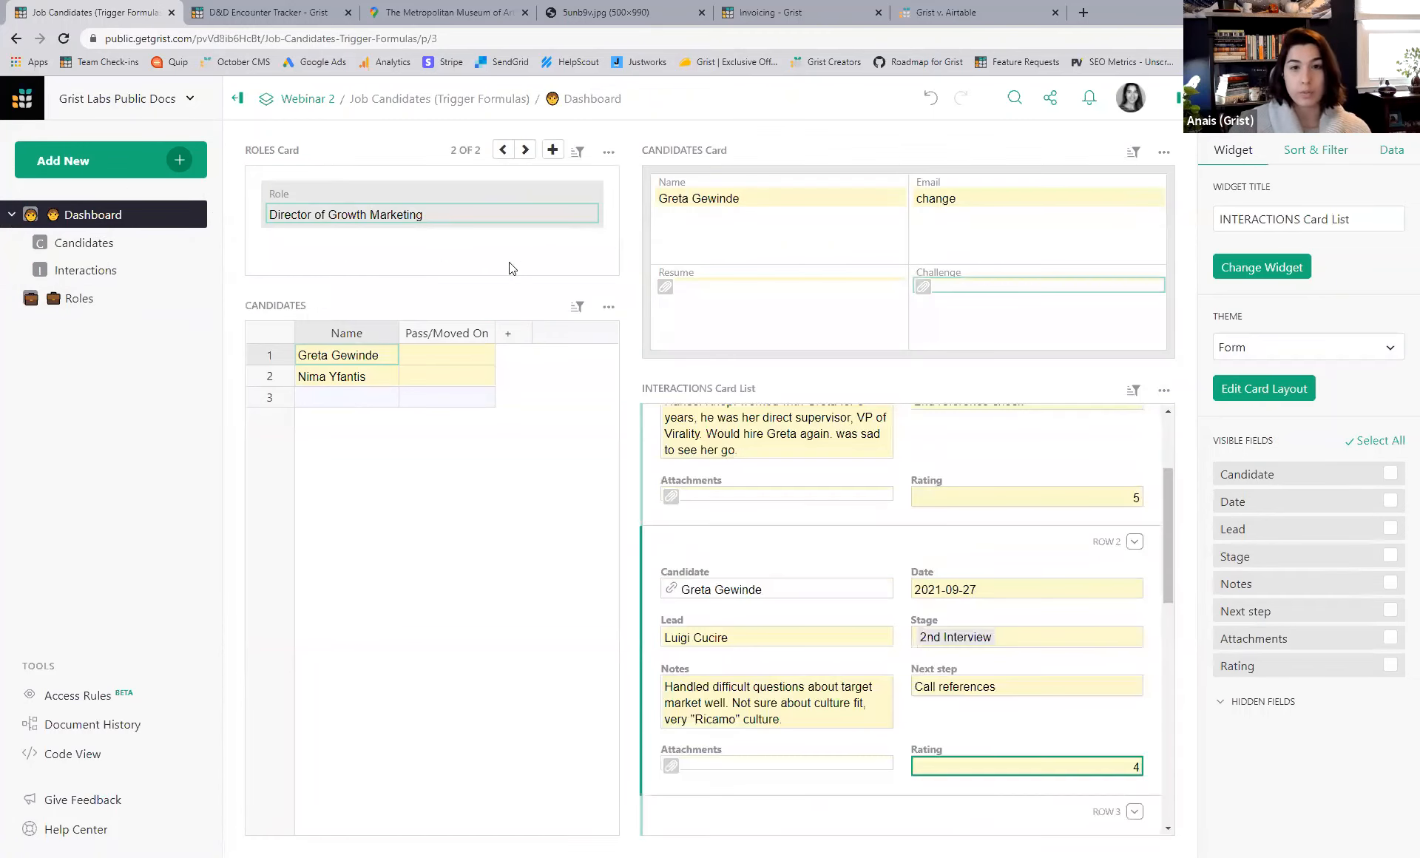
{"action": "left_click", "coordinate": [503, 150]}
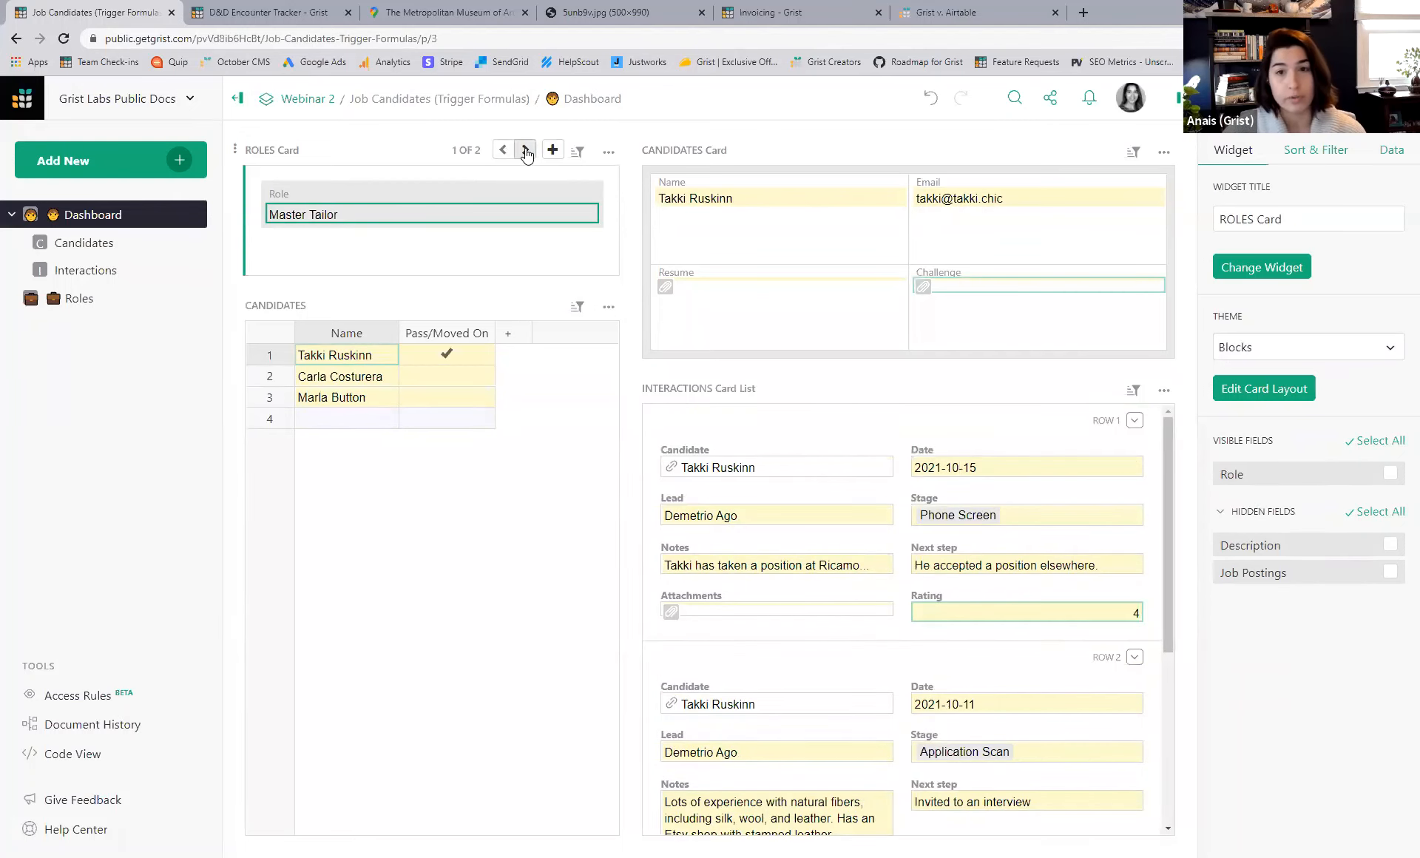
{"action": "left_click", "coordinate": [526, 150]}
{"action": "left_click", "coordinate": [503, 150]}
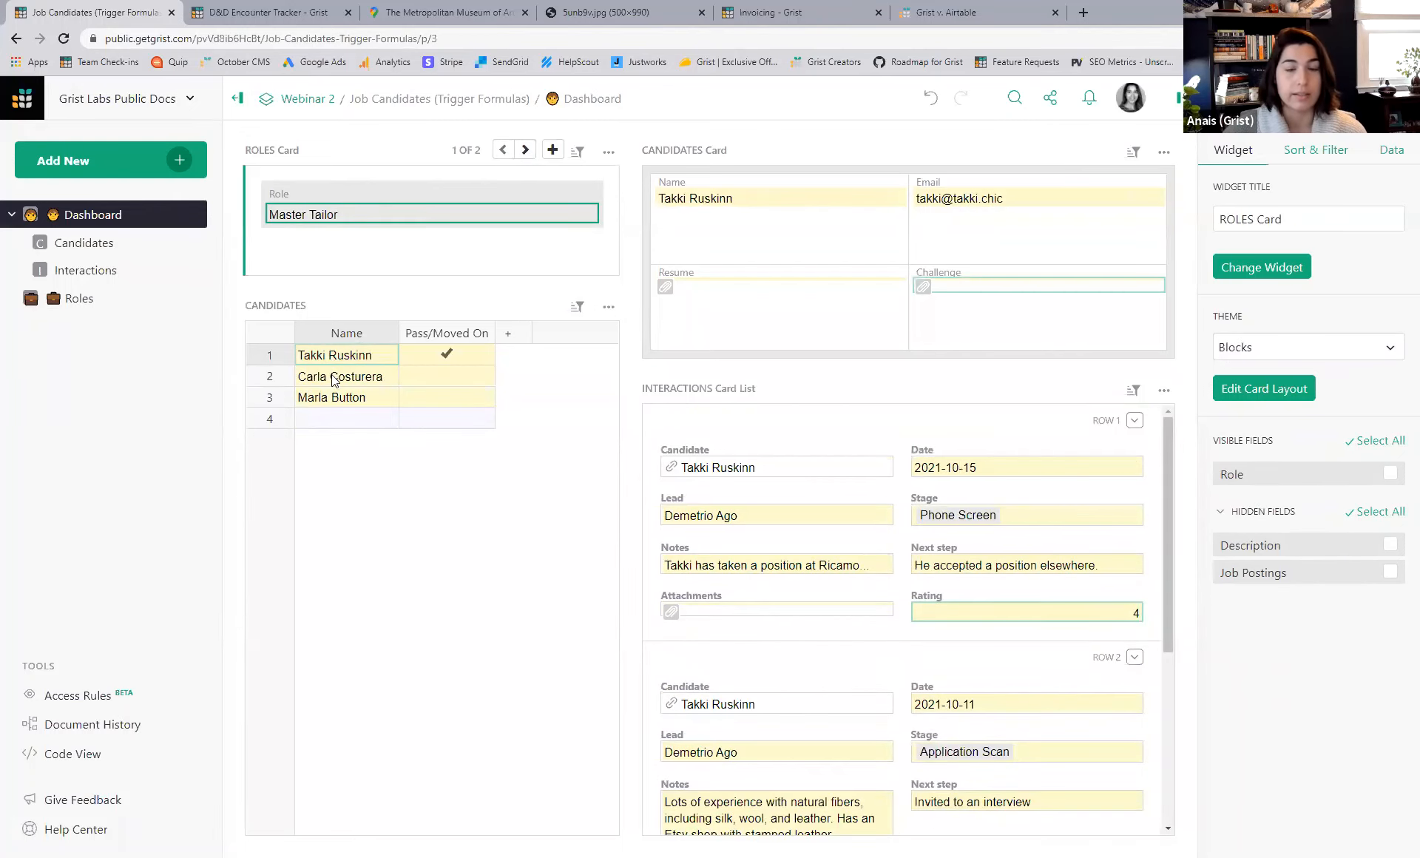
- View two Master Tailor candidates' details, then switch back to the Director of Growth Marketing role
{"action": "left_click", "coordinate": [330, 380]}
{"action": "left_click", "coordinate": [325, 396]}
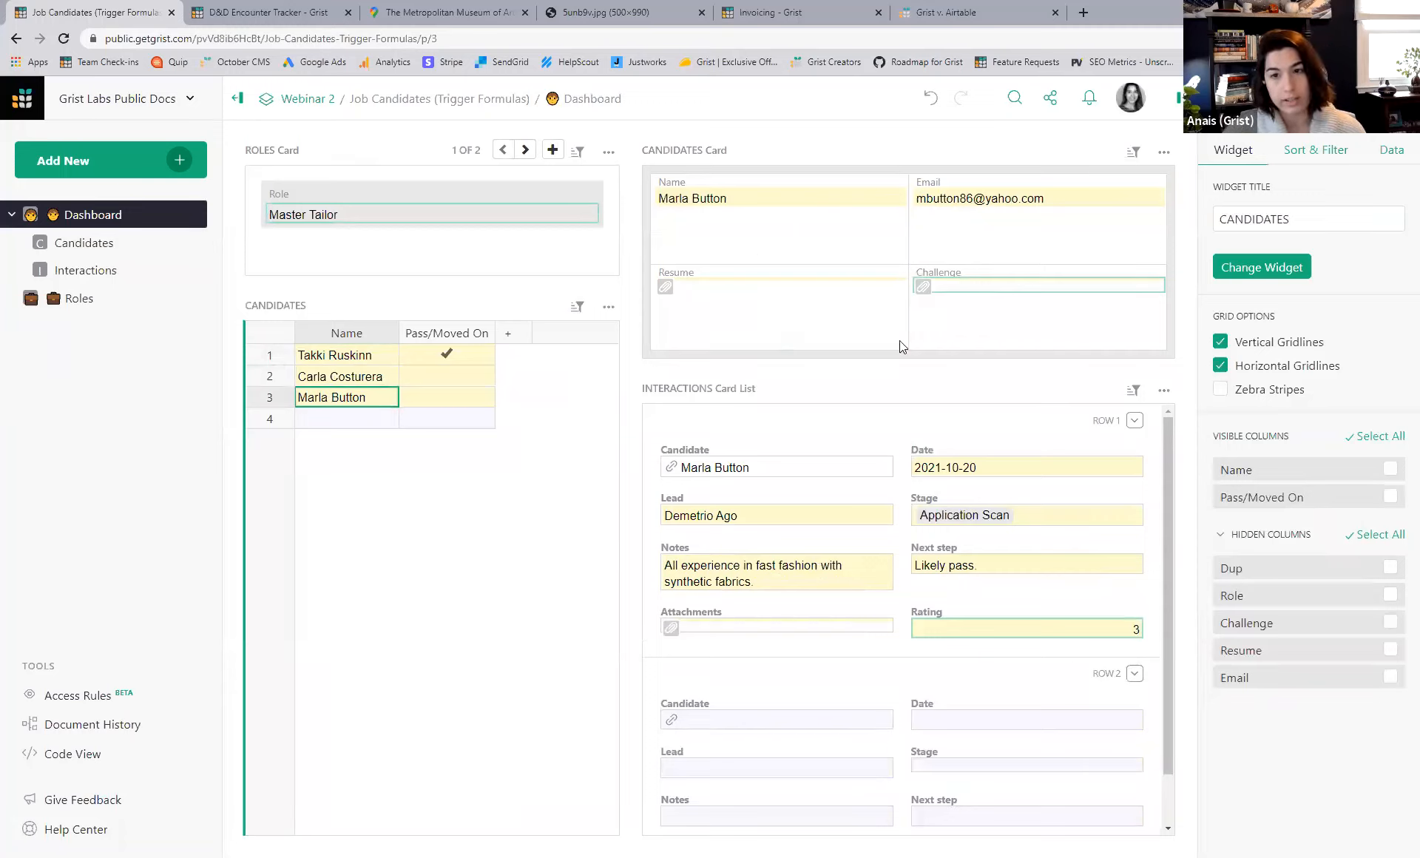
{"action": "left_click", "coordinate": [525, 150]}
{"action": "scroll", "coordinate": [984, 533], "scroll_direction": "down", "scroll_amount": 8}
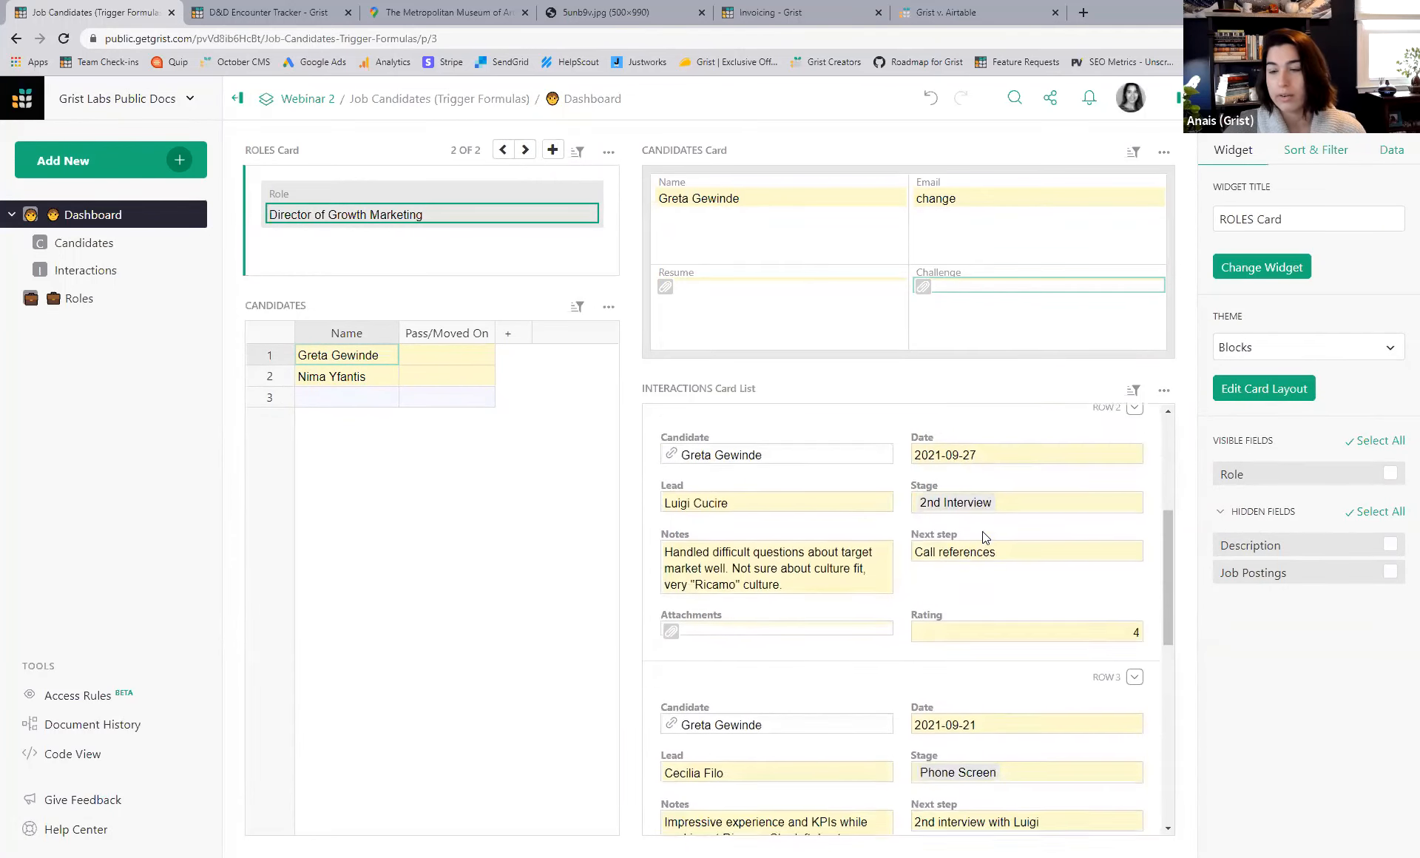
{"action": "scroll", "coordinate": [984, 532], "scroll_direction": "down", "scroll_amount": 1}
{"action": "scroll", "coordinate": [984, 531], "scroll_direction": "up", "scroll_amount": 10}
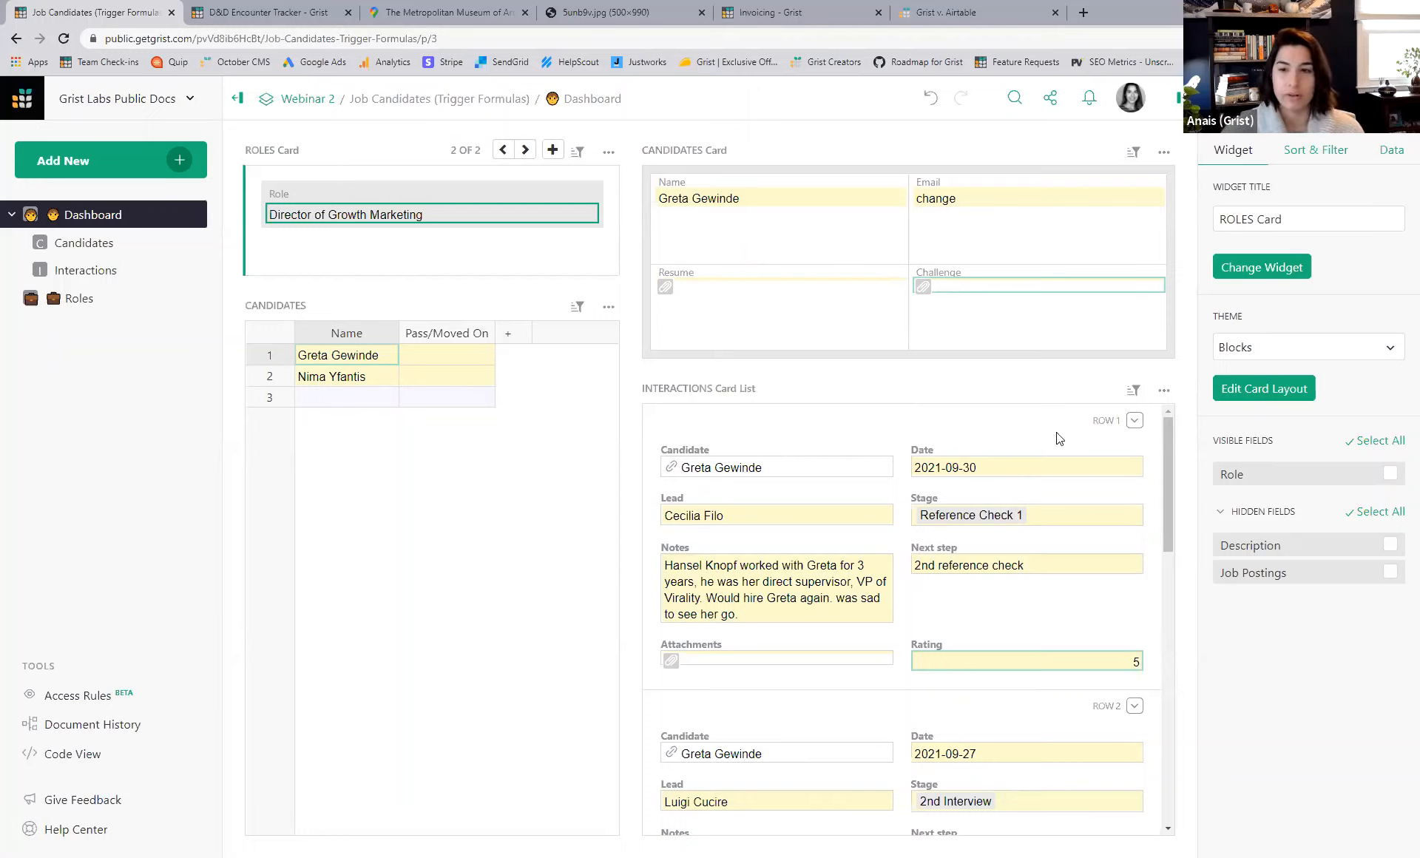
- Insert a blank interaction record at the top of the Interactions card list
{"action": "left_click", "coordinate": [917, 426]}
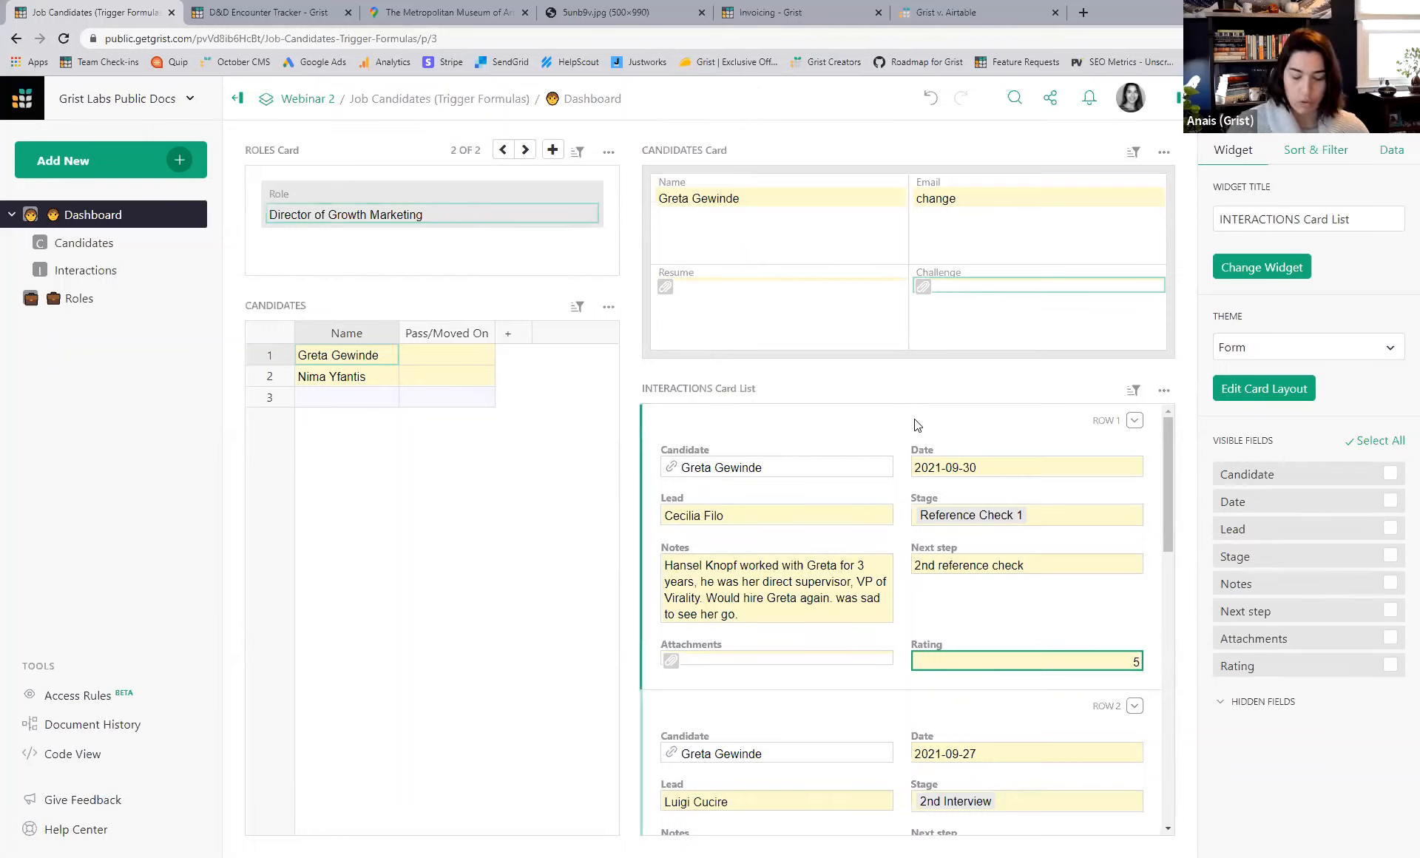
{"action": "key", "text": "ctrl+shift+Return"}
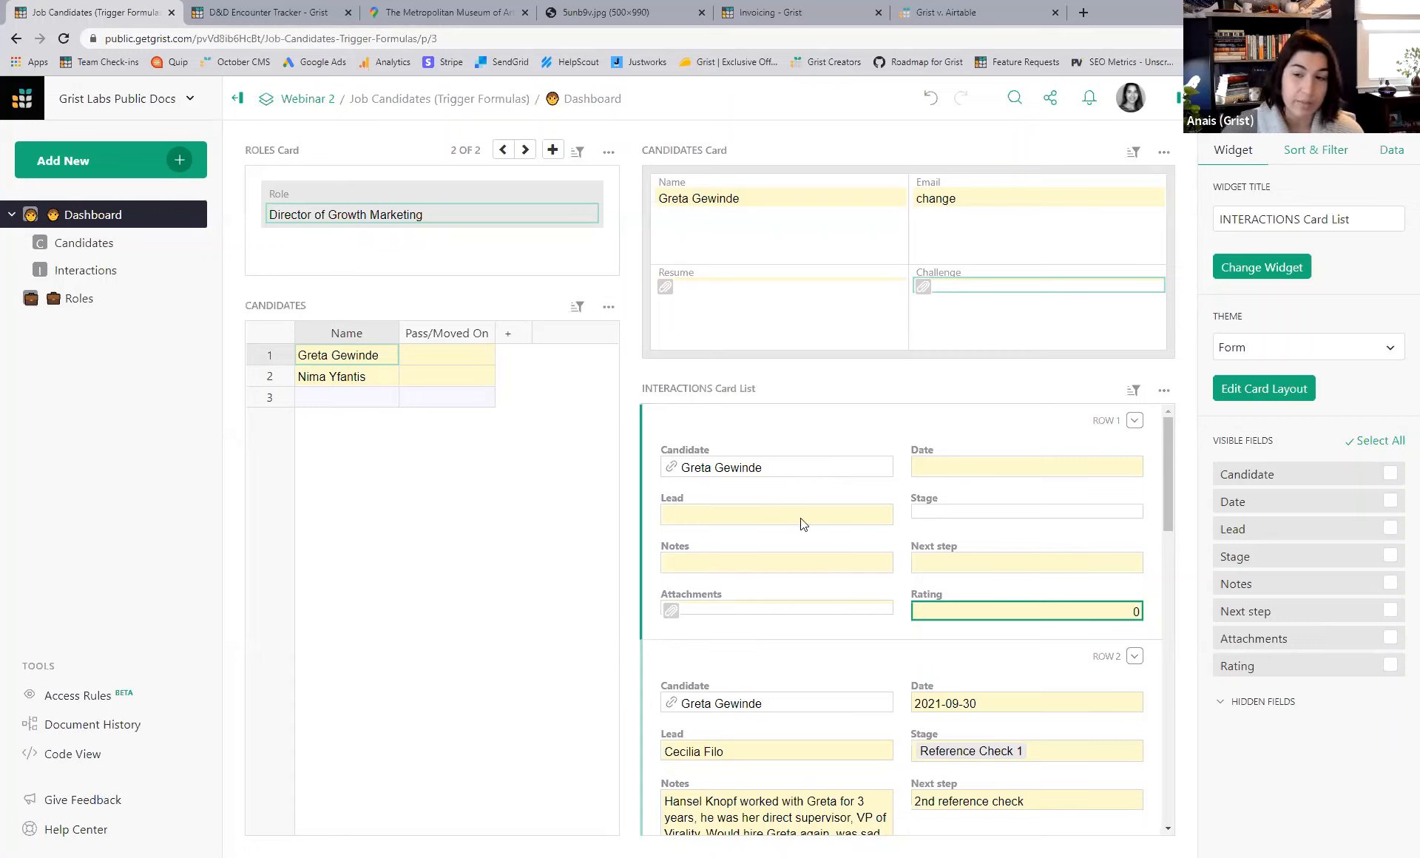
{"action": "left_click", "coordinate": [962, 514]}
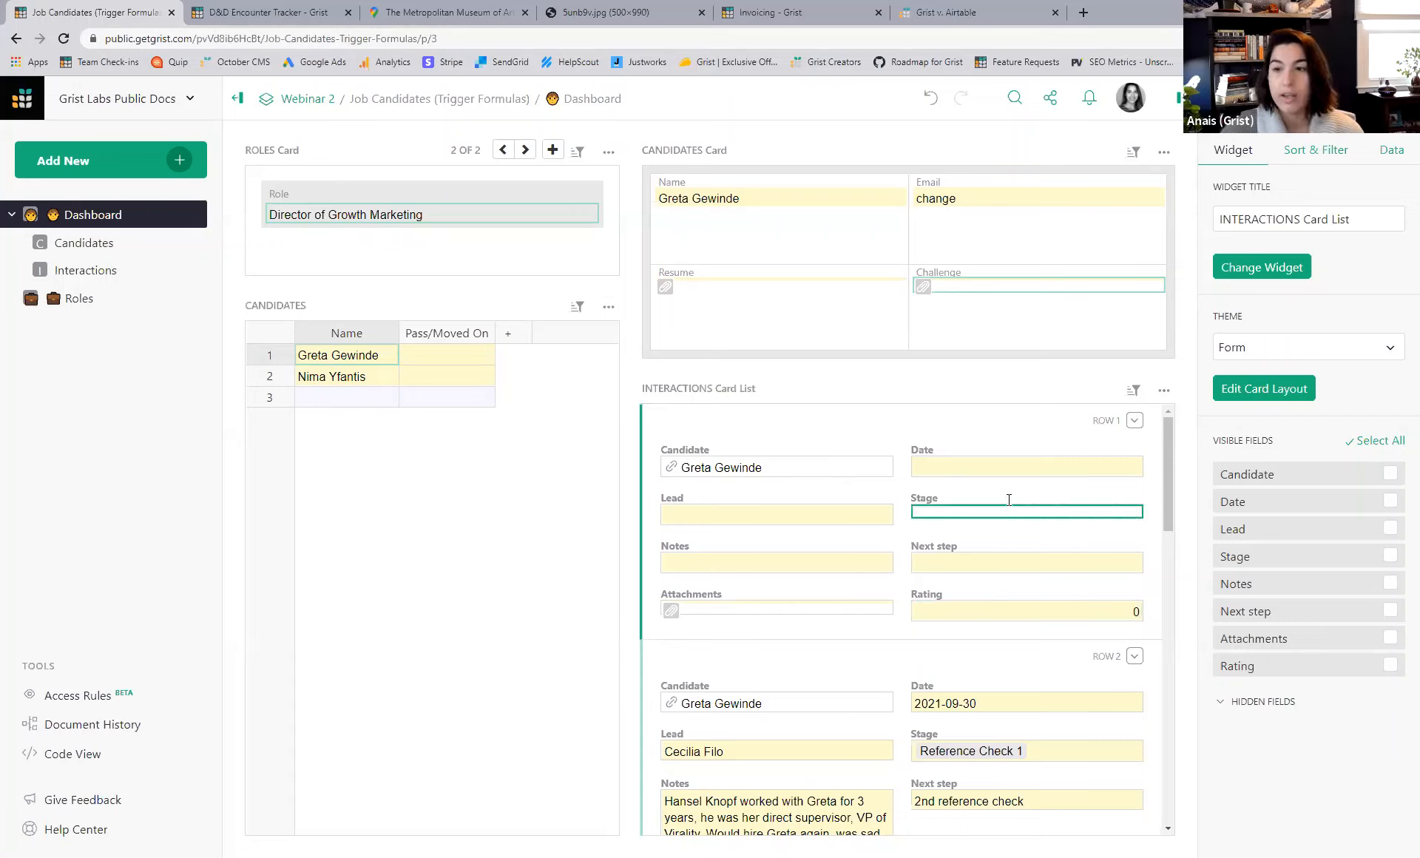
- Inspect the Stage, Notes, Next step, Rating and Date column settings
{"action": "left_click", "coordinate": [1258, 99]}
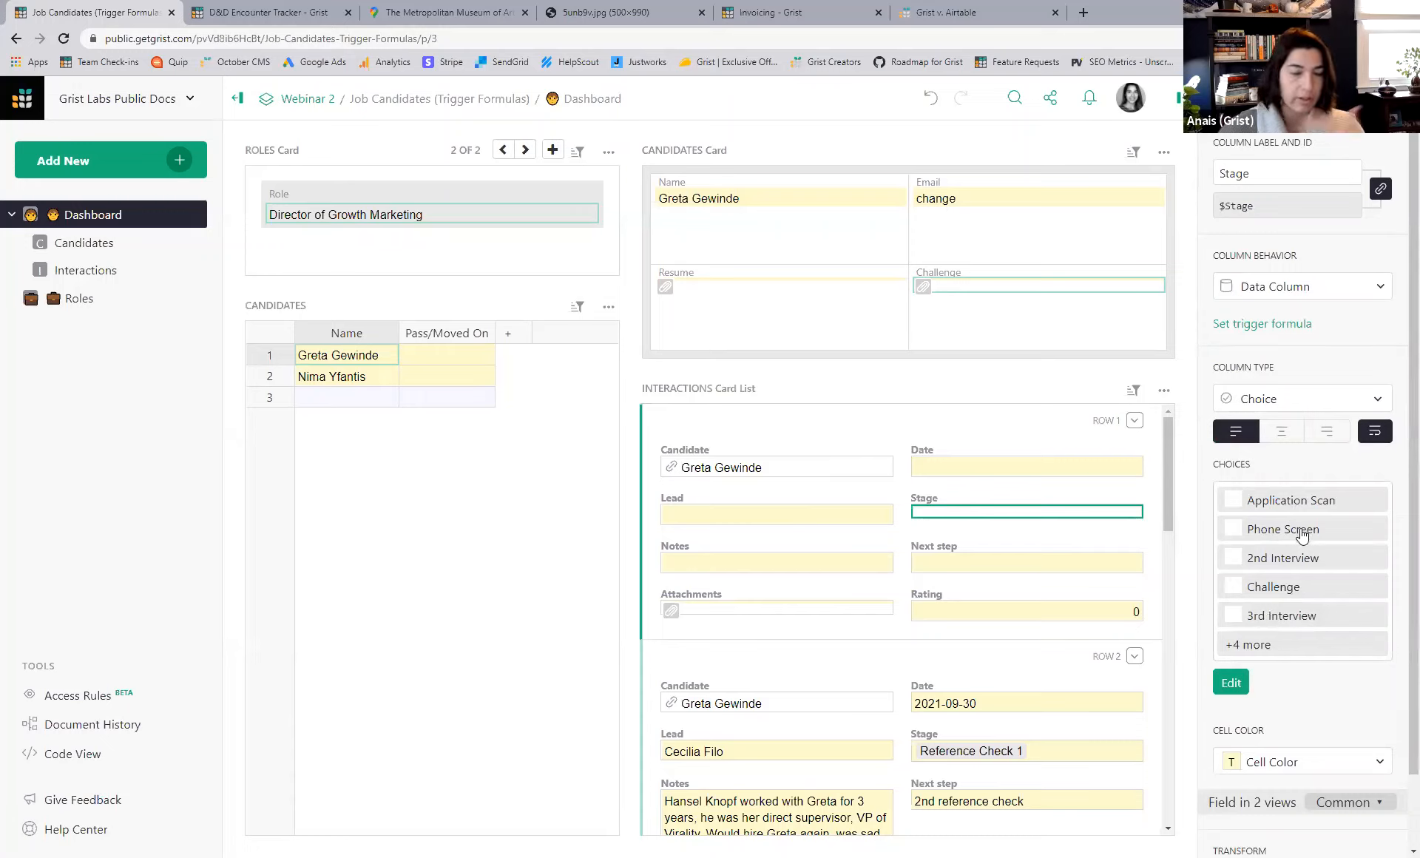
{"action": "left_click", "coordinate": [768, 574]}
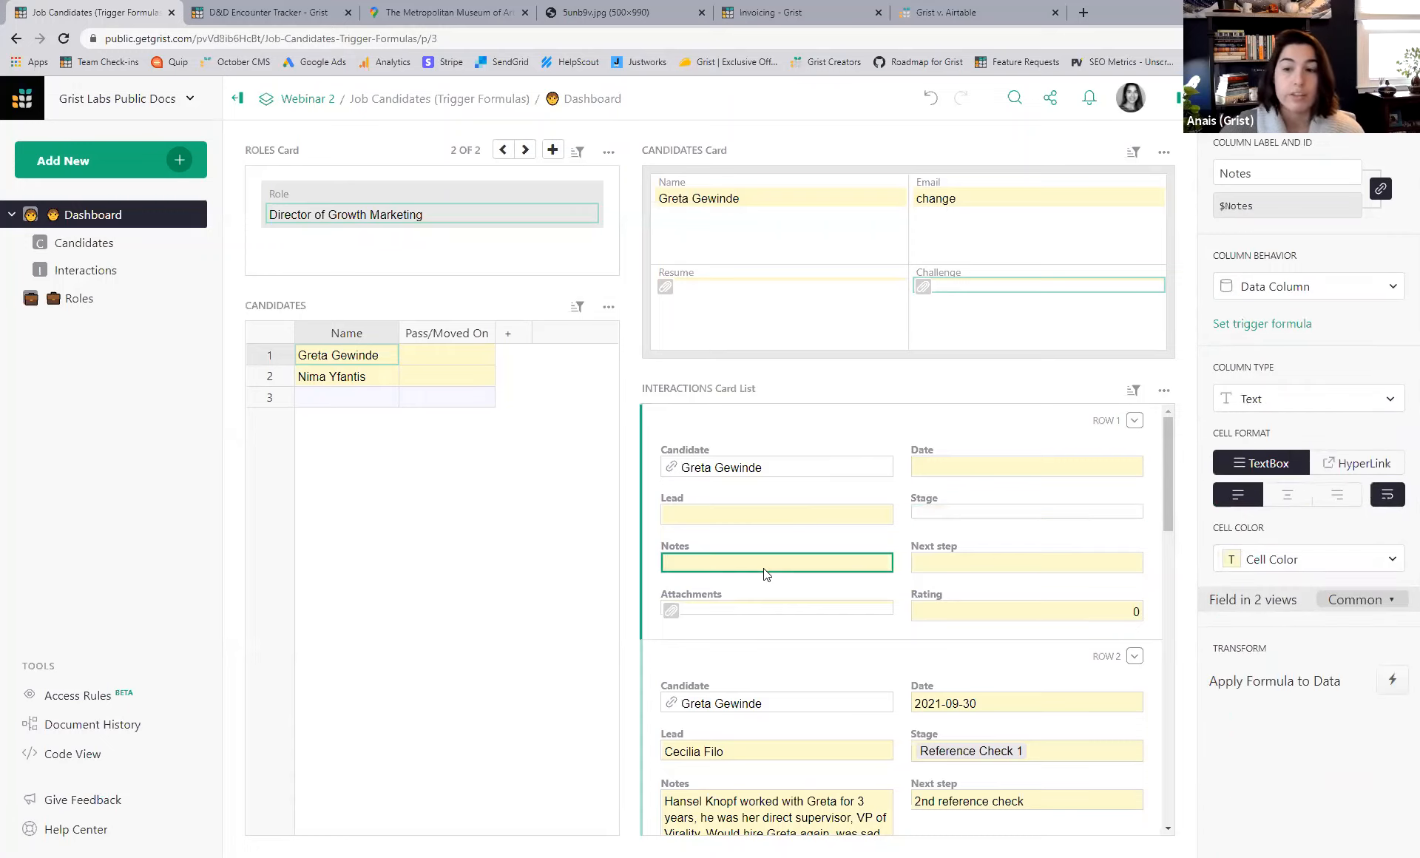
{"action": "left_click", "coordinate": [918, 570]}
{"action": "left_click", "coordinate": [1068, 611]}
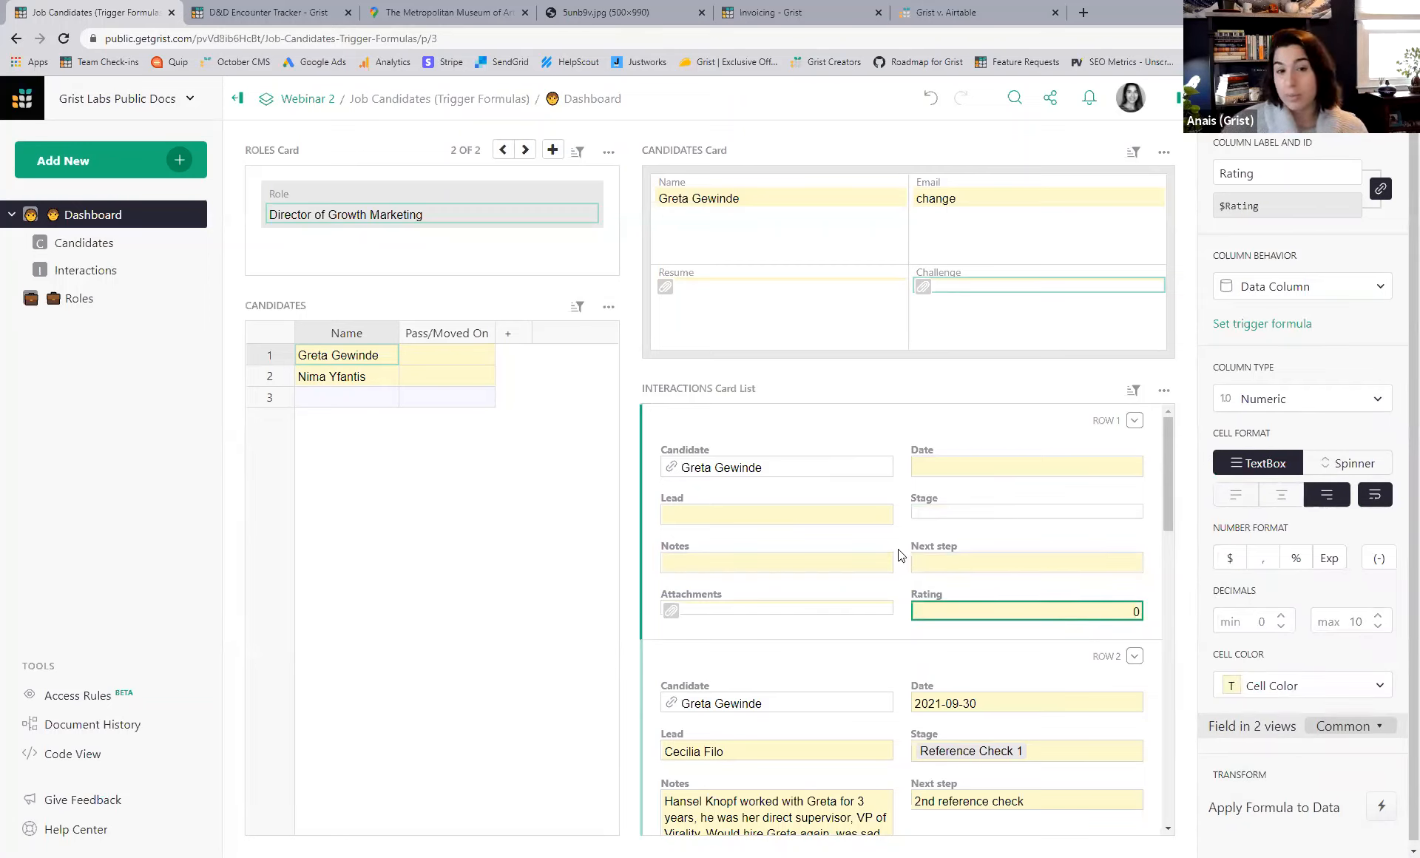
{"action": "left_click", "coordinate": [956, 467]}
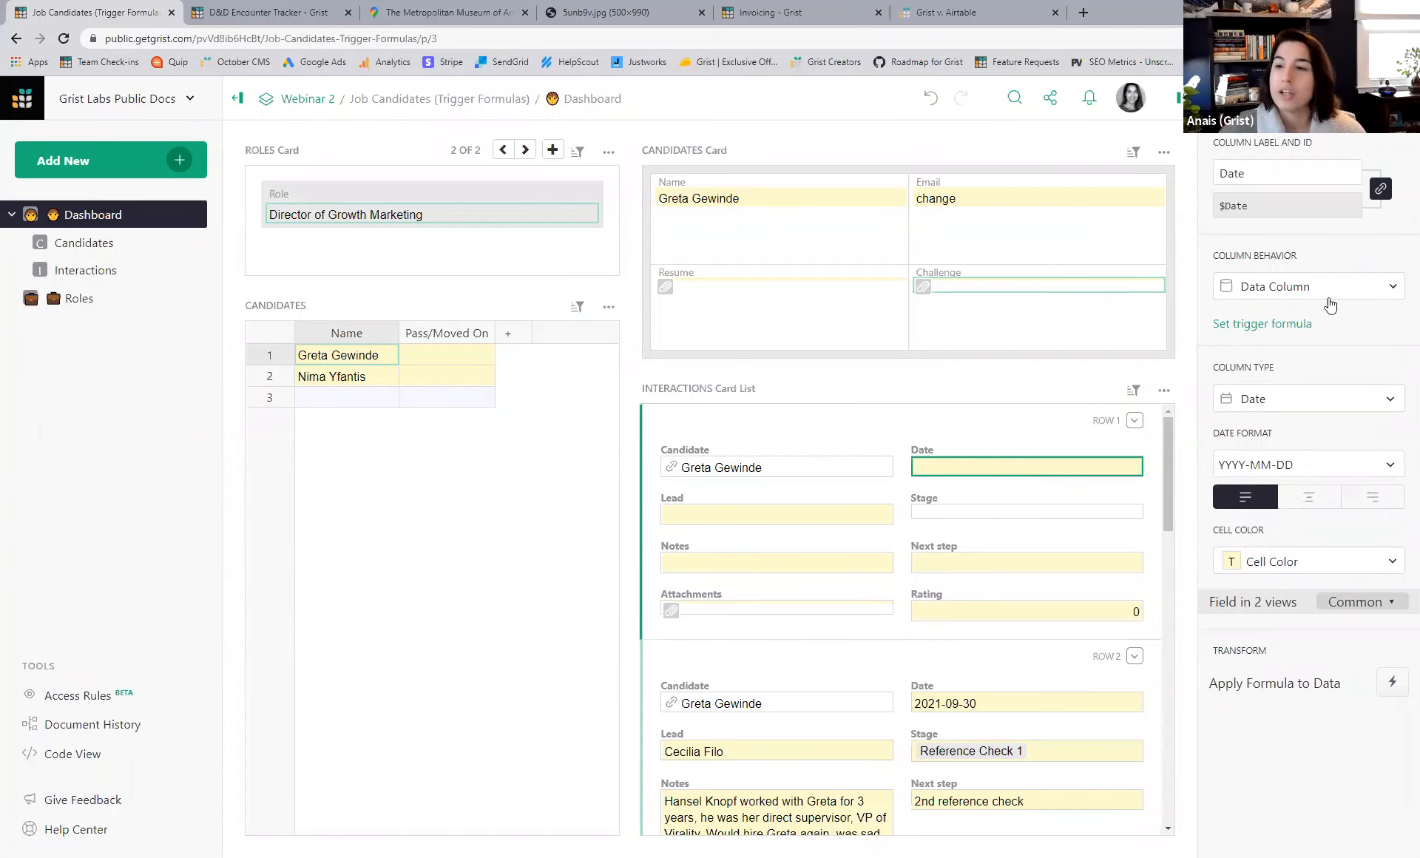
- Give the Date column a TODAY() trigger formula applied to new records
{"action": "left_click", "coordinate": [1297, 325]}
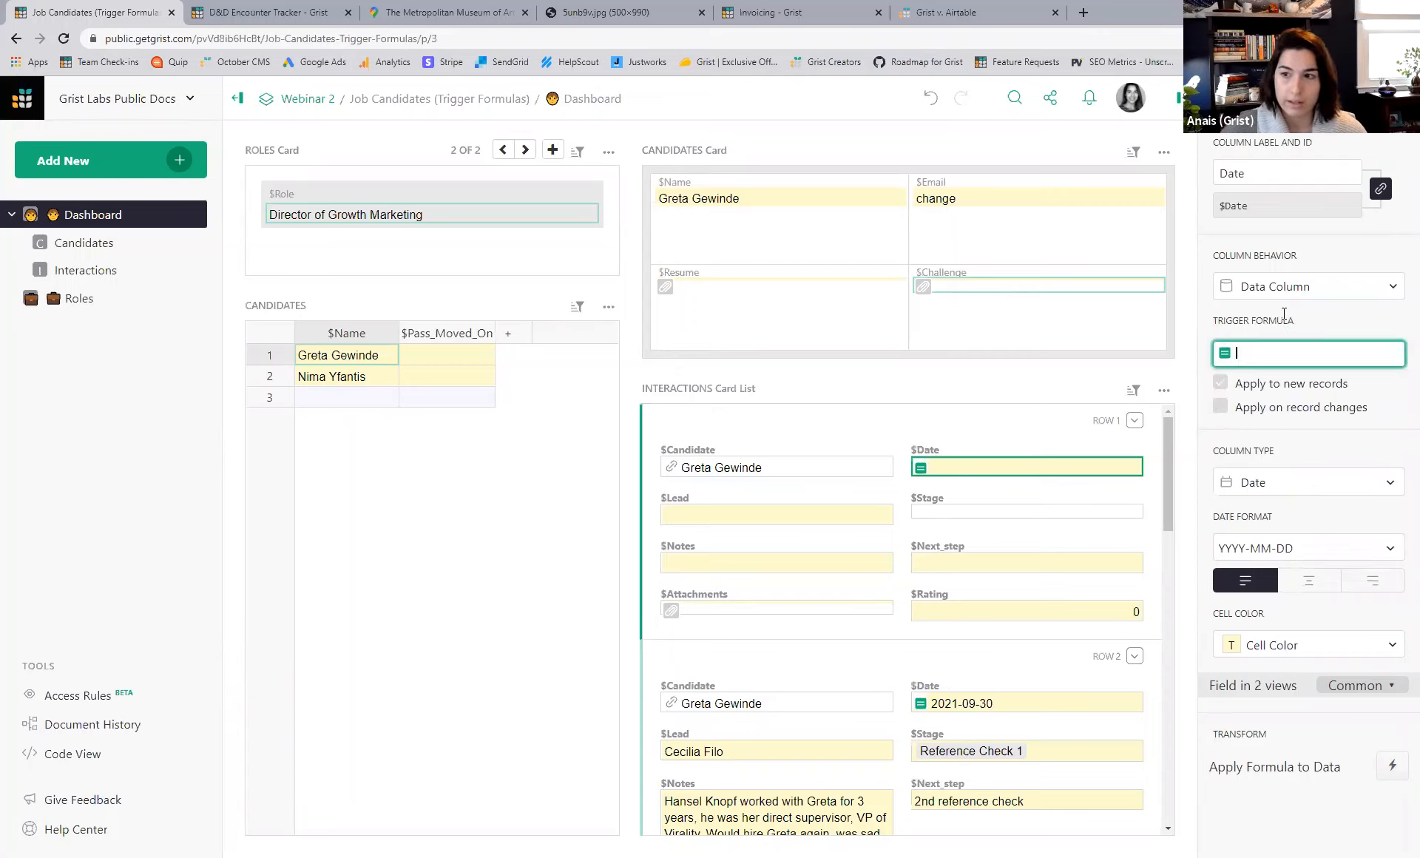
{"action": "left_click", "coordinate": [1310, 286]}
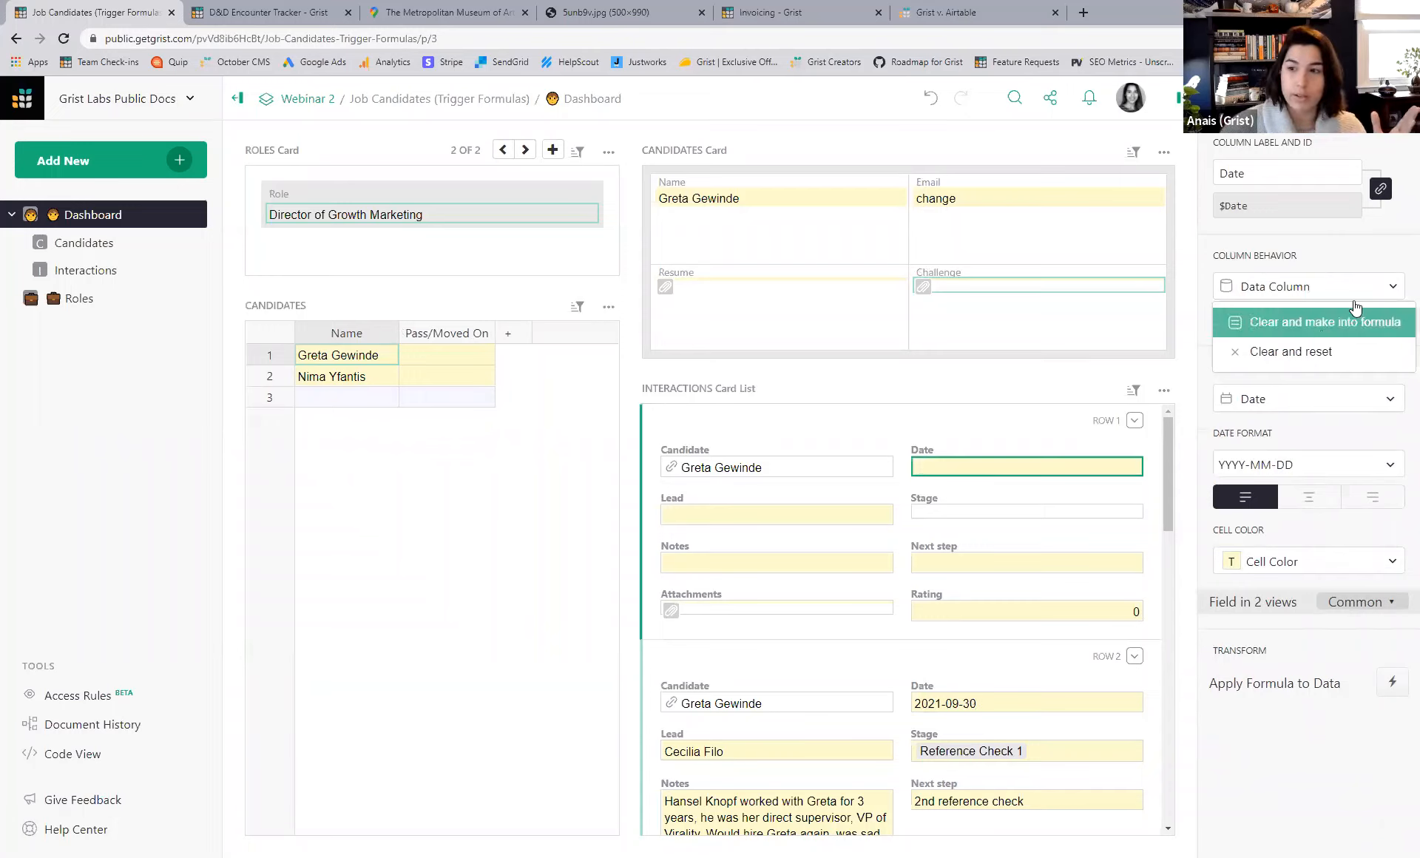
{"action": "left_click", "coordinate": [1388, 260]}
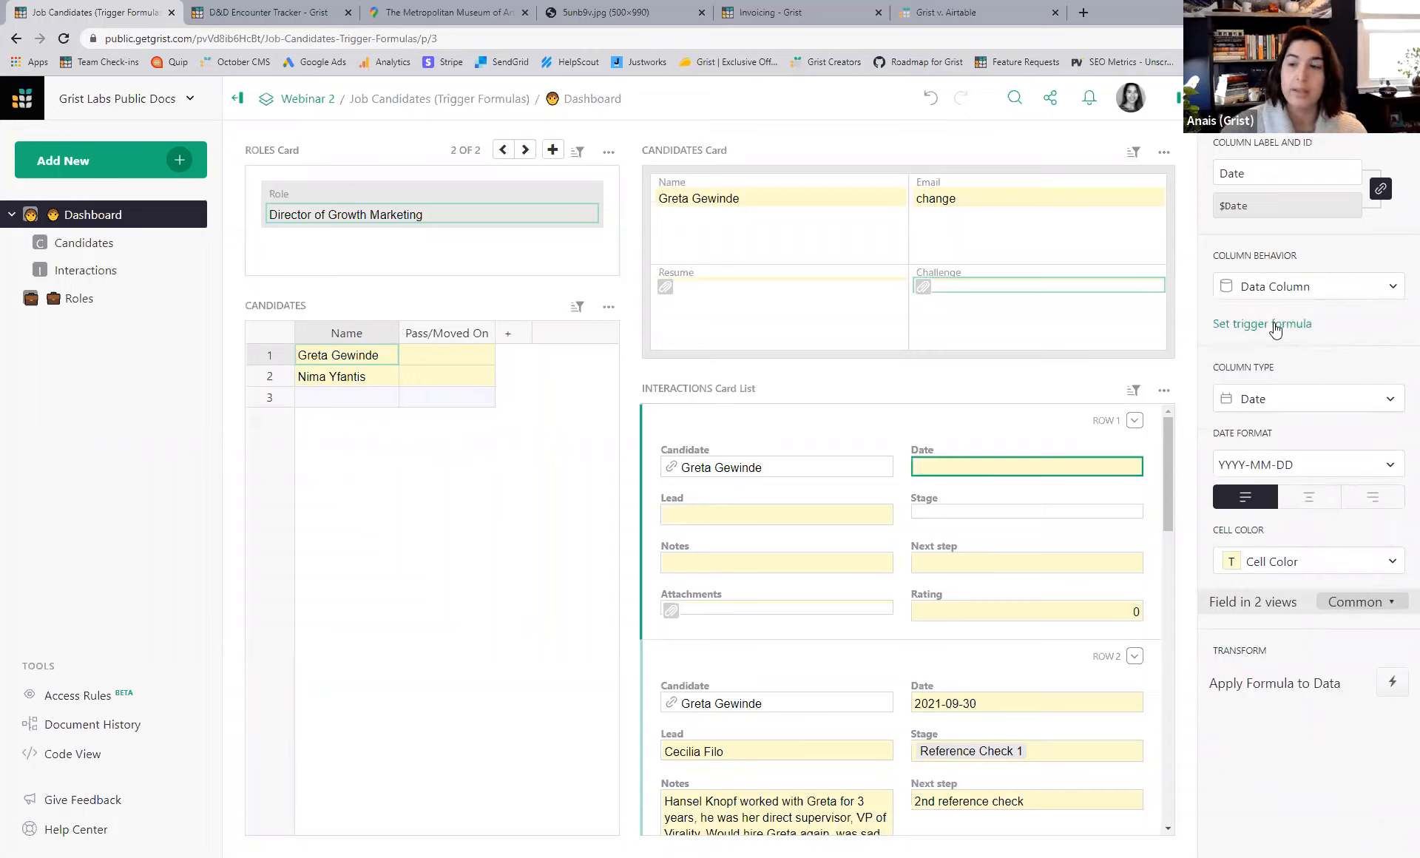
{"action": "left_click", "coordinate": [1275, 322]}
{"action": "type", "text": "TO"}
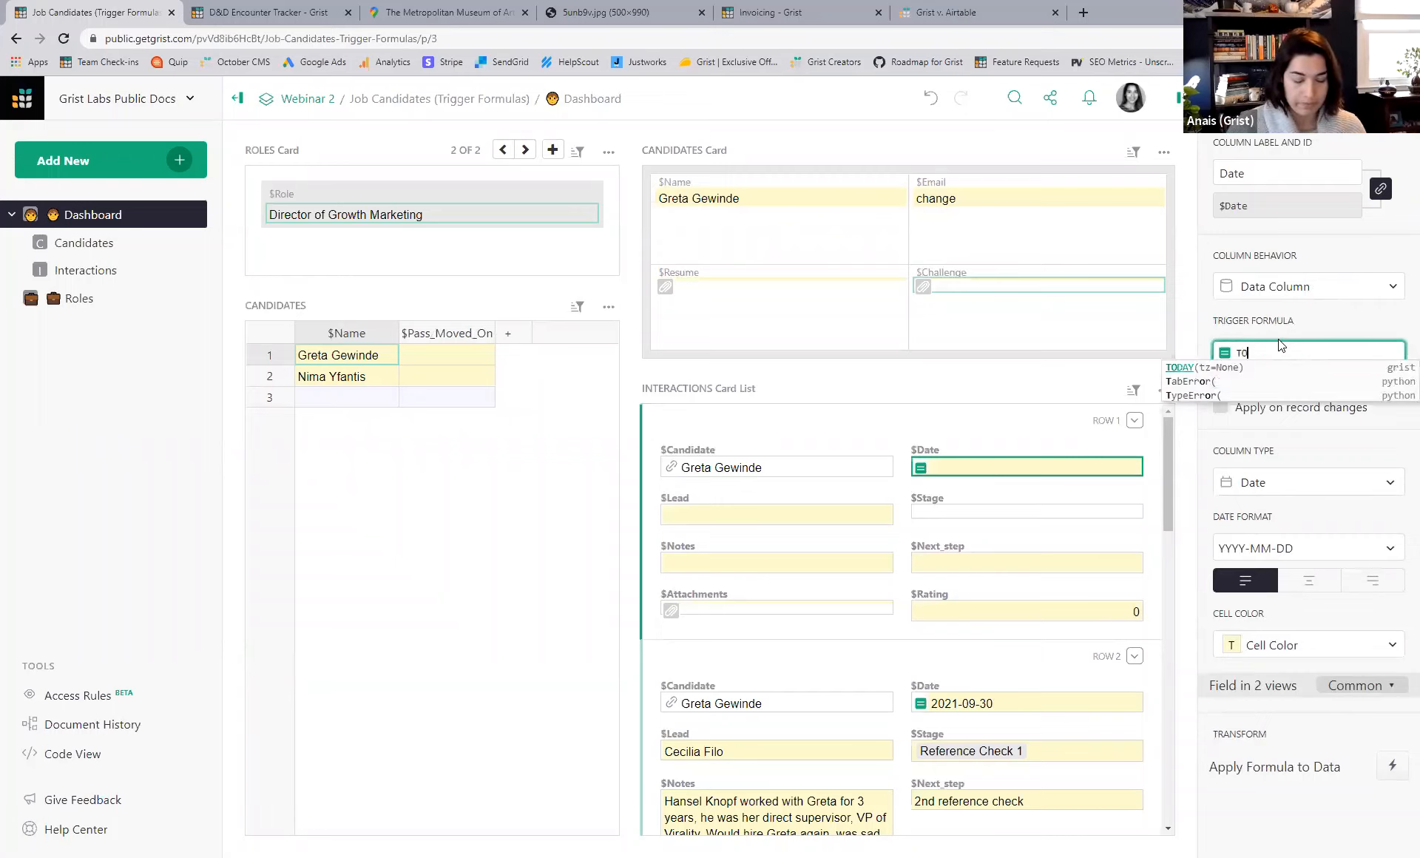
{"action": "type", "text": "DAY("}
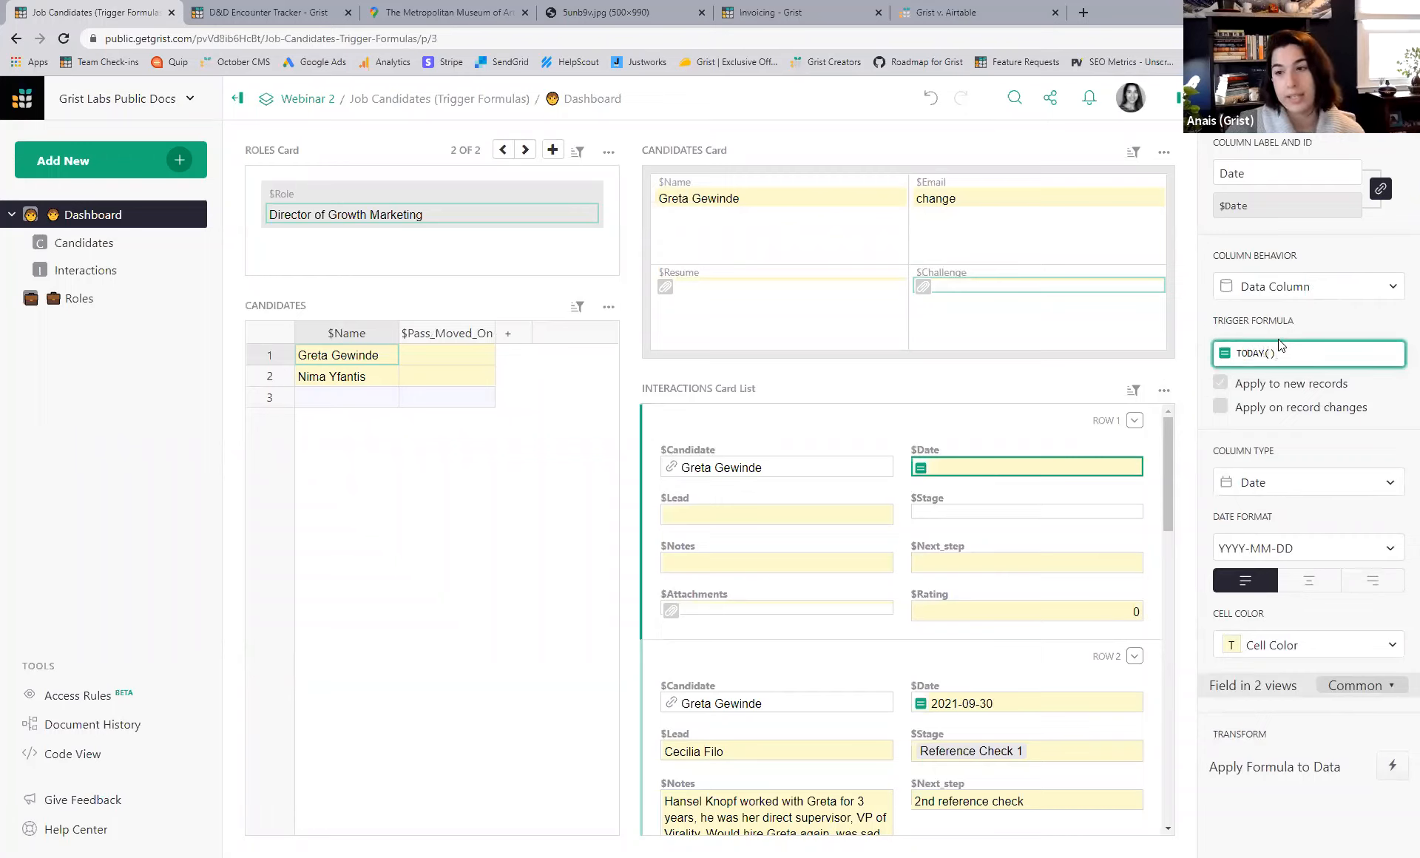
{"action": "key", "text": "Return"}
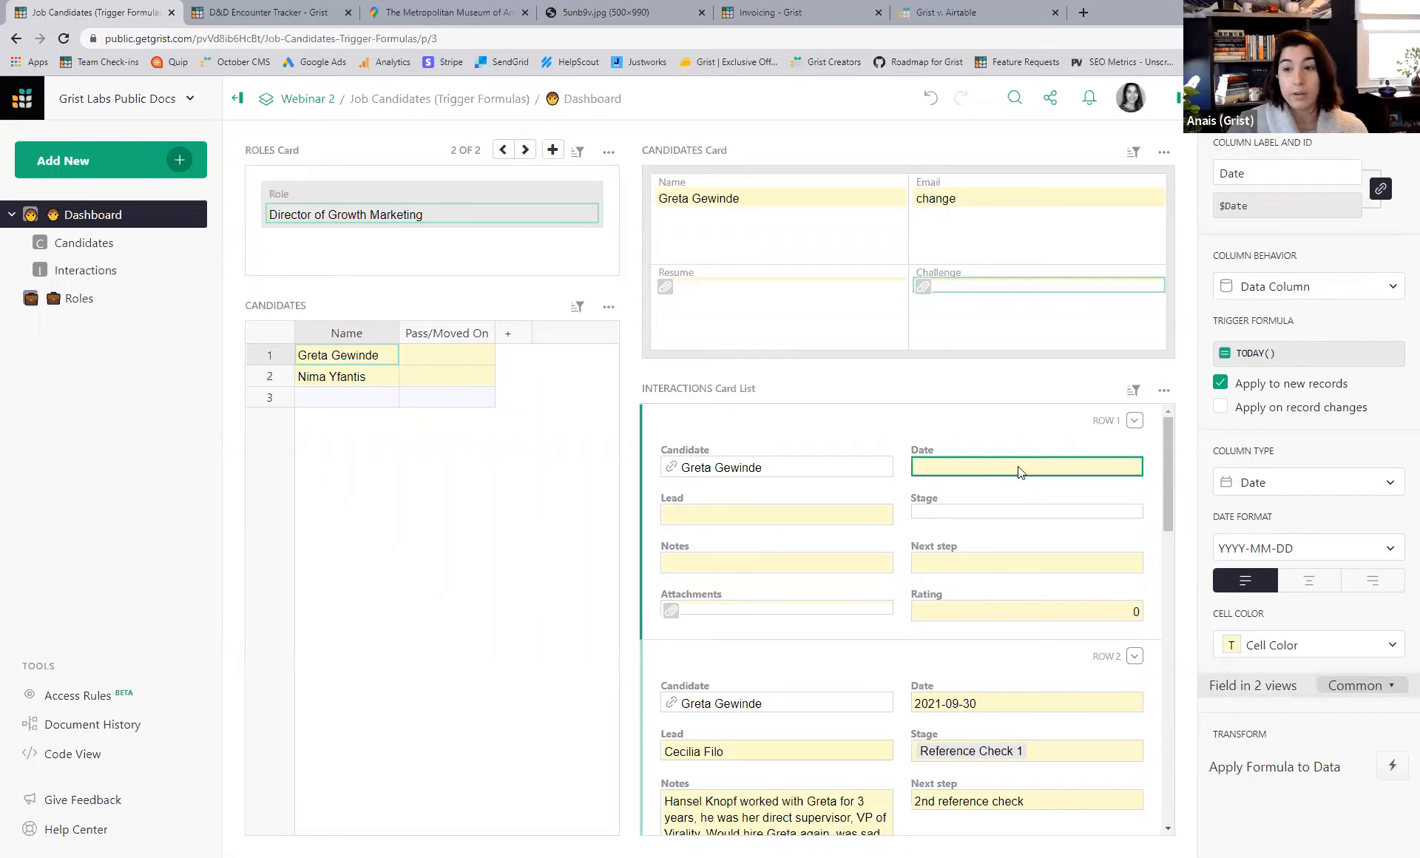
- Delete the empty first interaction card, then undo the deletion
{"action": "left_click", "coordinate": [1134, 420]}
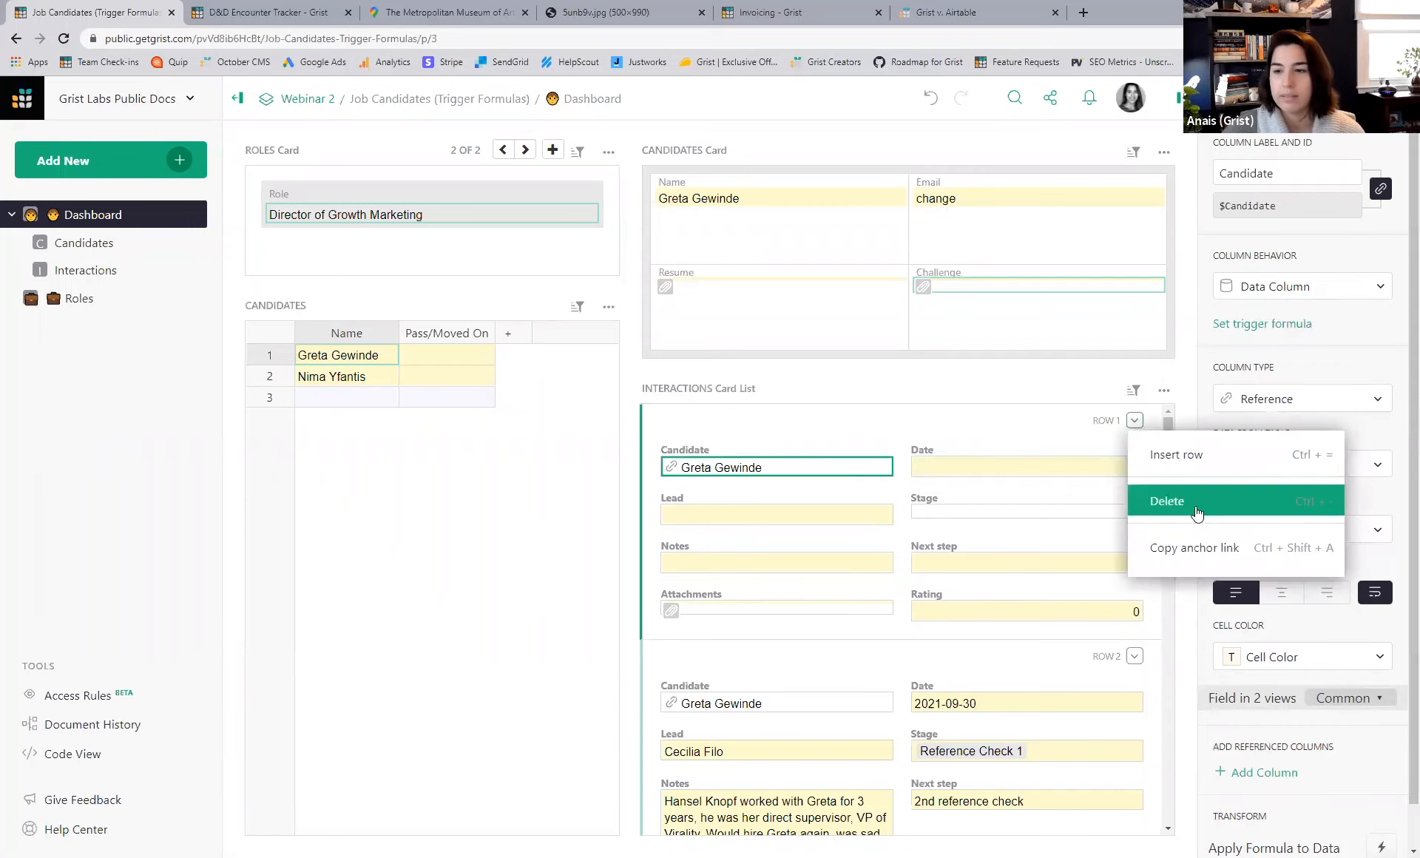
{"action": "left_click", "coordinate": [1180, 498]}
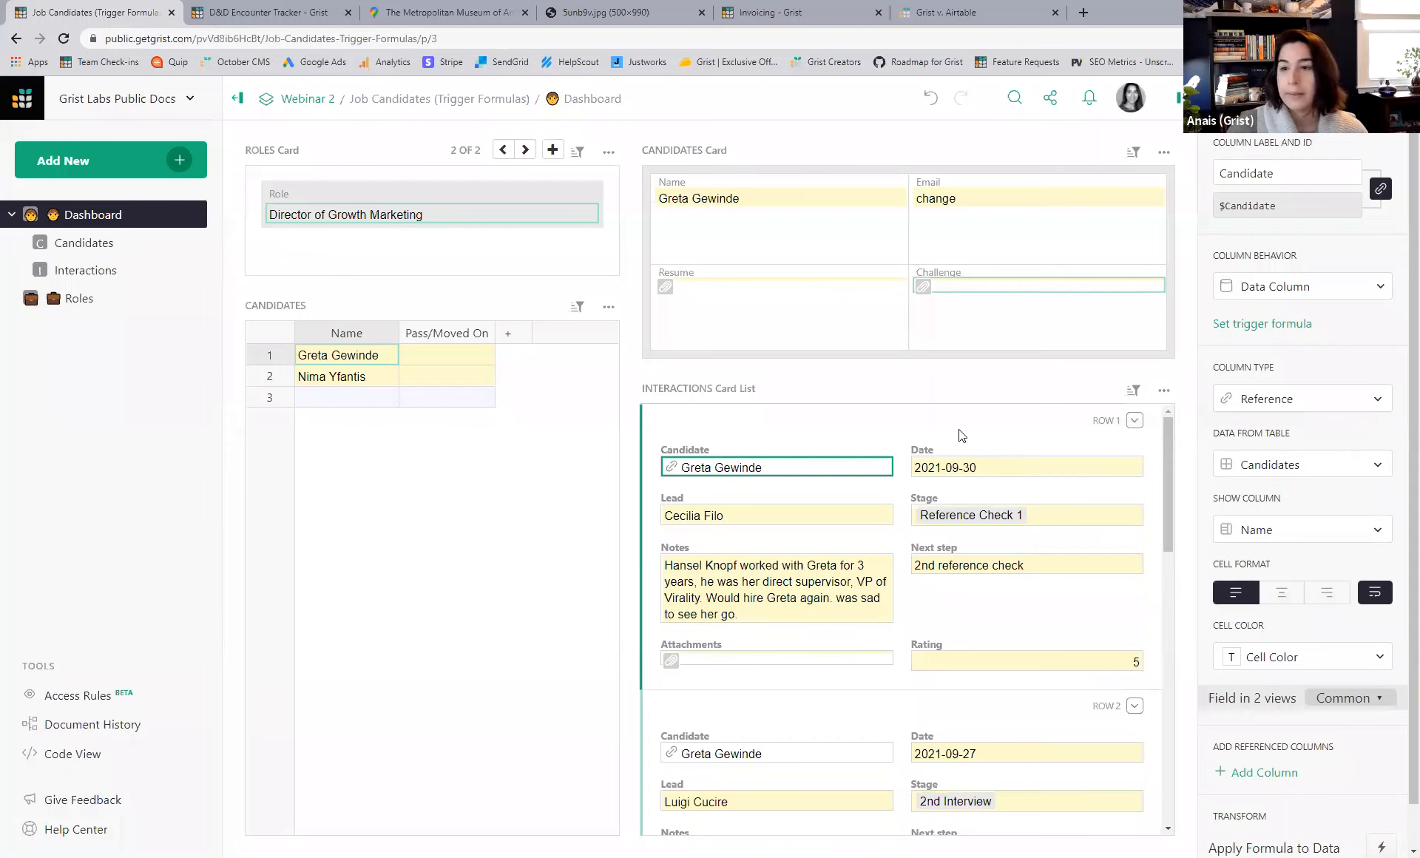
{"action": "key", "text": "ctrl+z"}
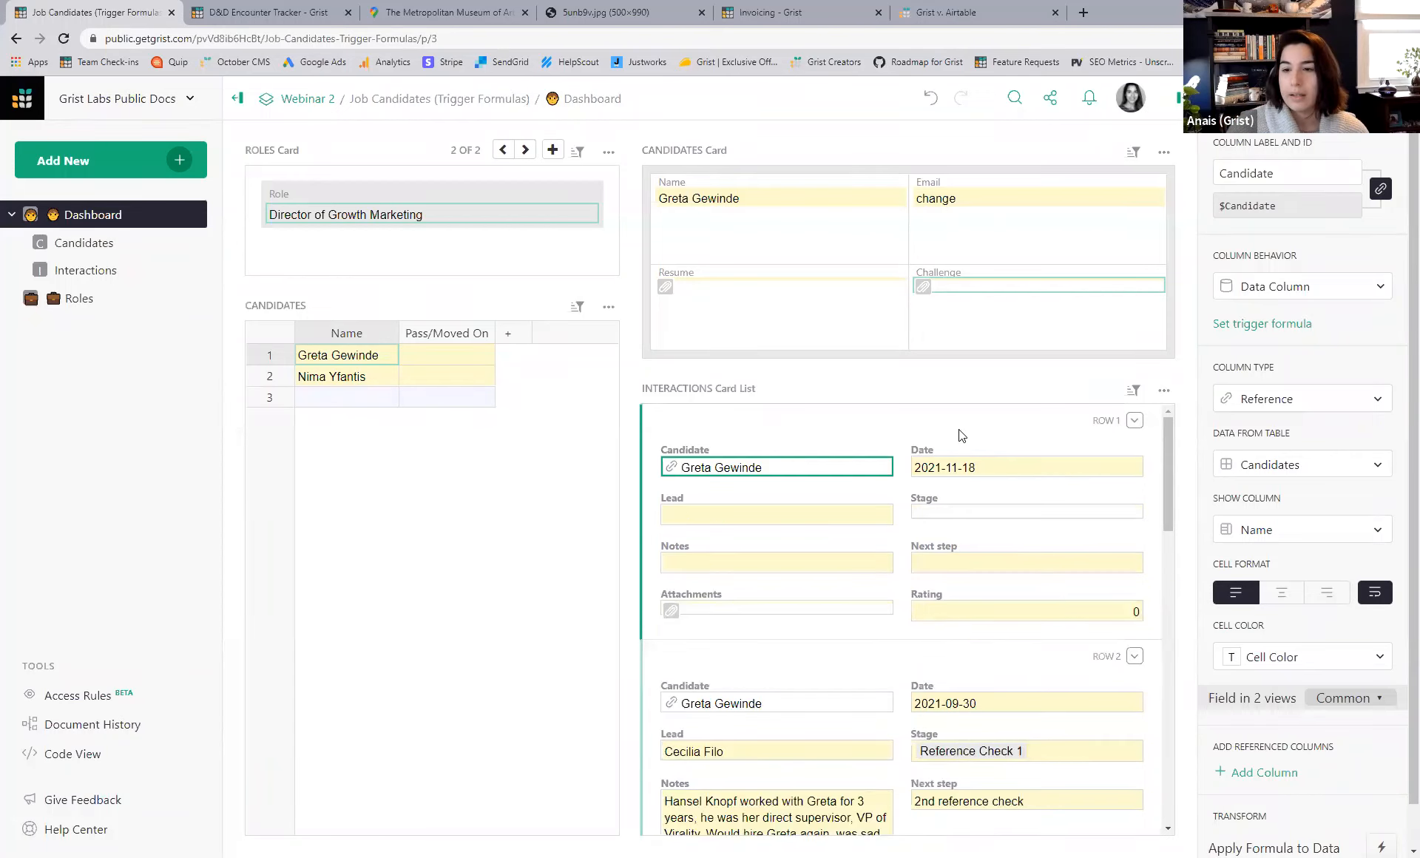
- Set the new interaction's date to 2021-11-24 and scroll back up to the newest card
{"action": "left_click", "coordinate": [981, 468]}
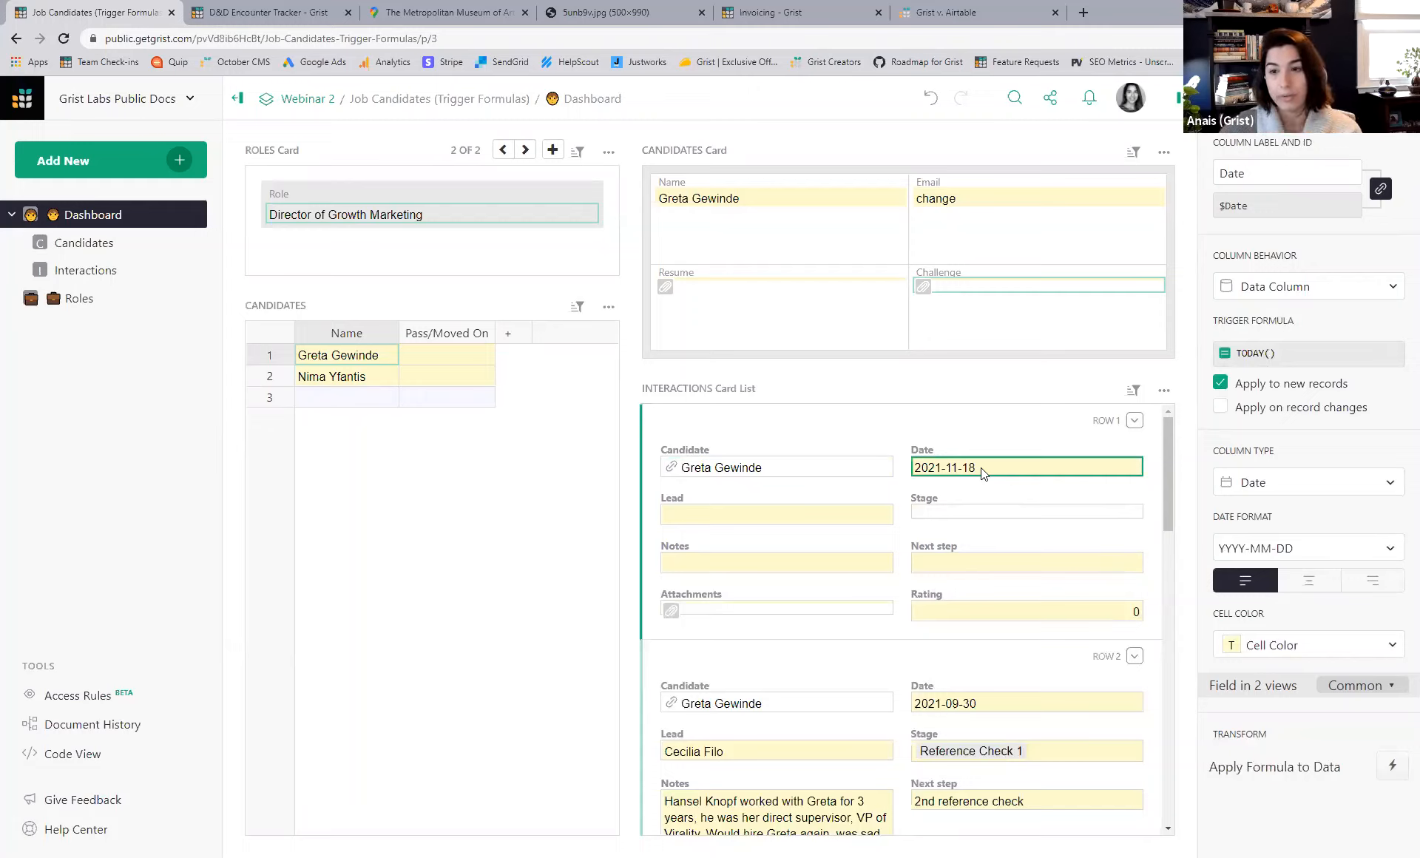
{"action": "double_click", "coordinate": [981, 467]}
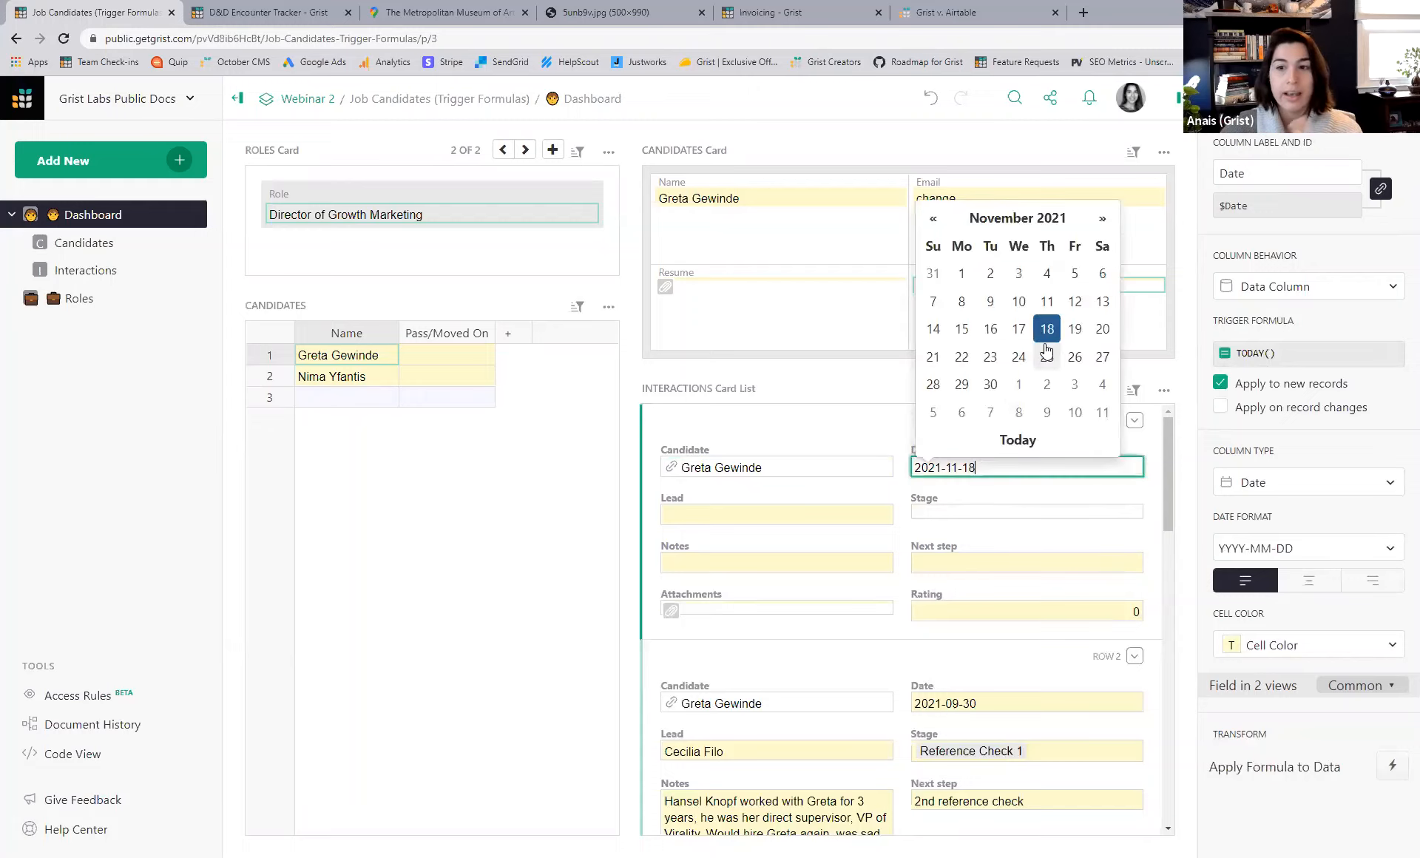
{"action": "left_click", "coordinate": [1019, 357]}
{"action": "key", "text": "Return"}
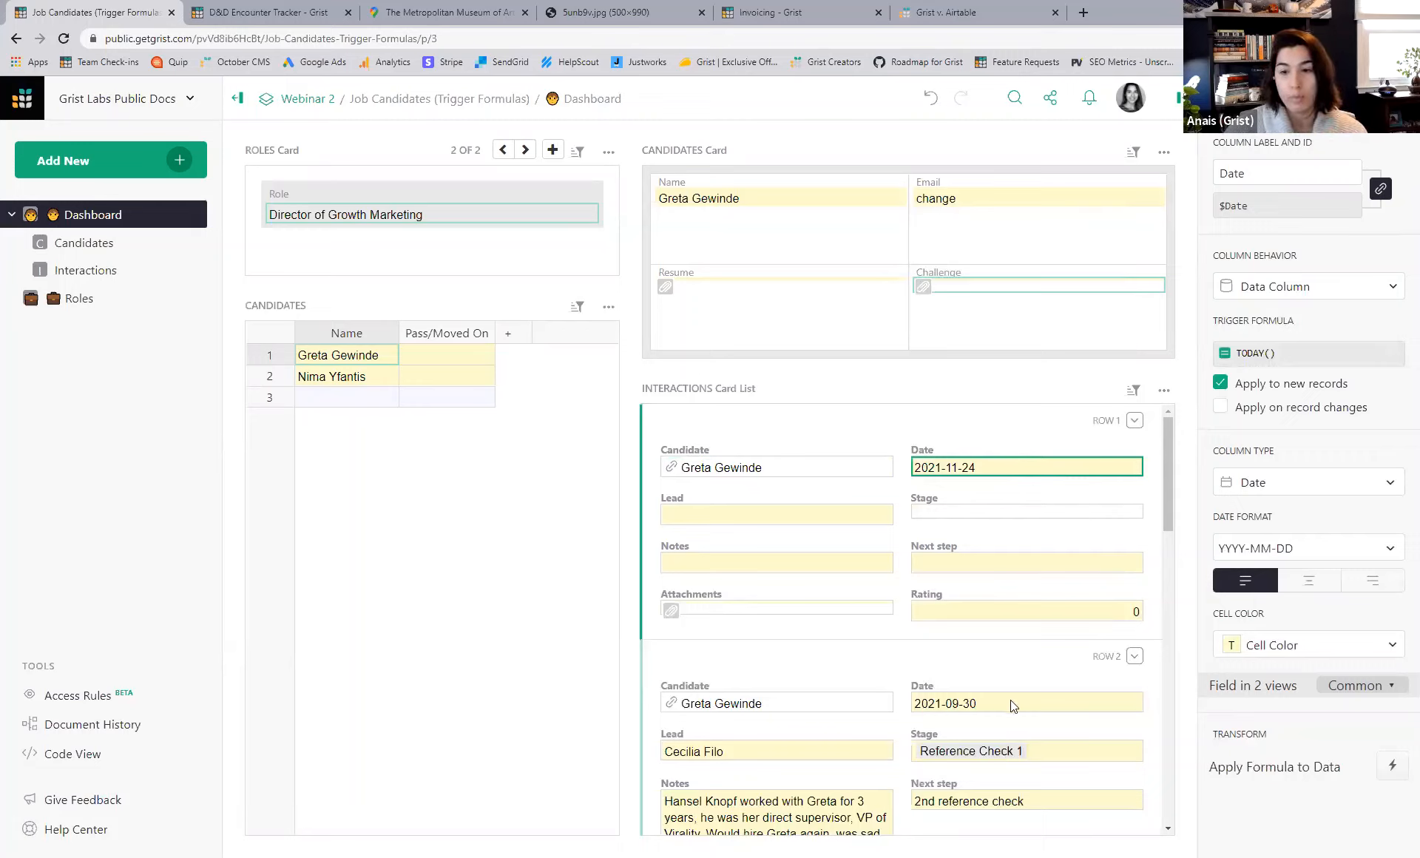
{"action": "scroll", "coordinate": [1012, 710], "scroll_direction": "down", "scroll_amount": 3}
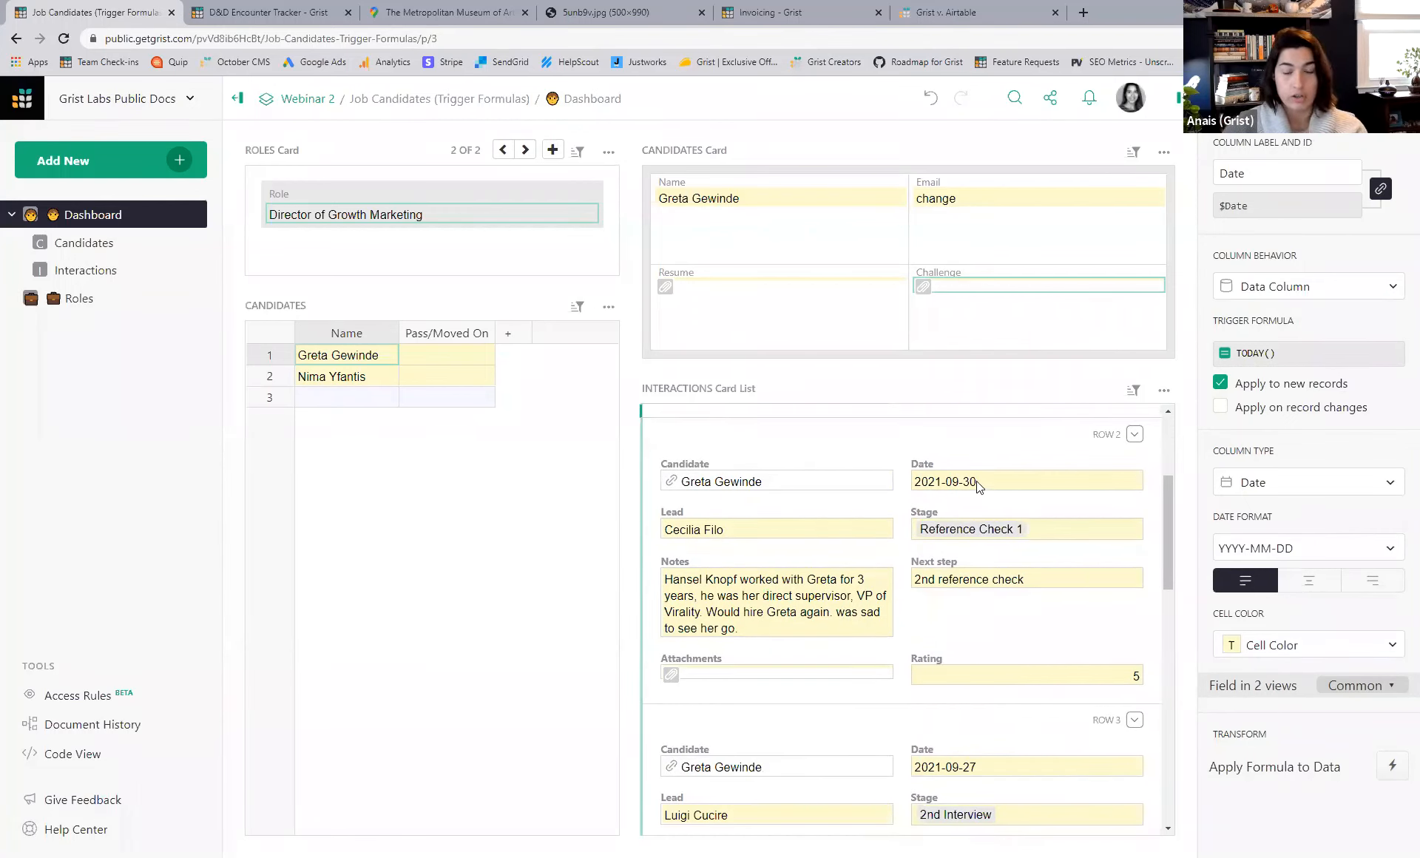
{"action": "scroll", "coordinate": [977, 481], "scroll_direction": "up", "scroll_amount": 1}
{"action": "scroll", "coordinate": [986, 495], "scroll_direction": "up", "scroll_amount": 2}
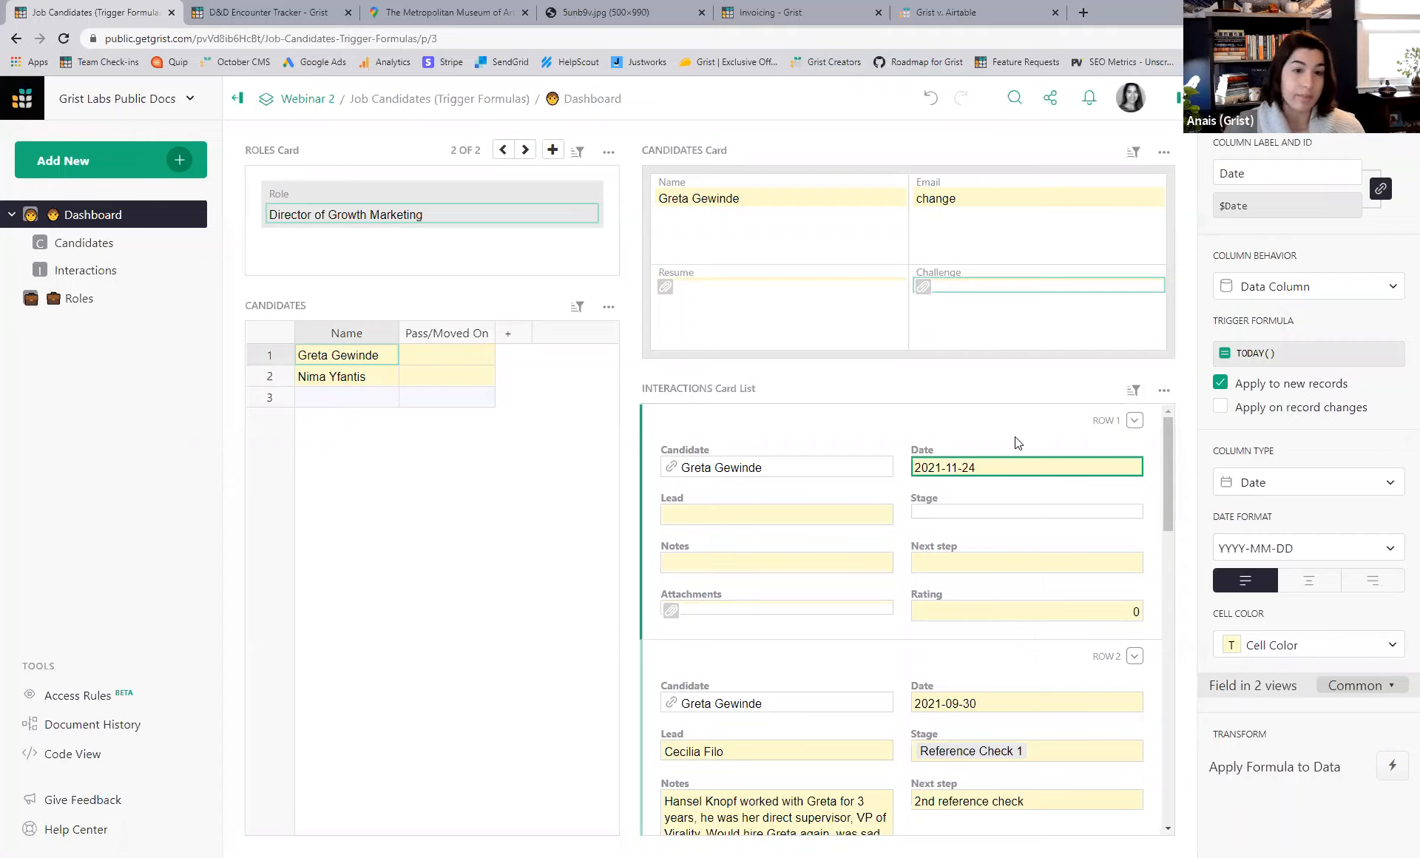
- Add a user.Name trigger formula to Lead and delete the blank 2021-11-24 interaction
{"action": "left_click", "coordinate": [837, 516]}
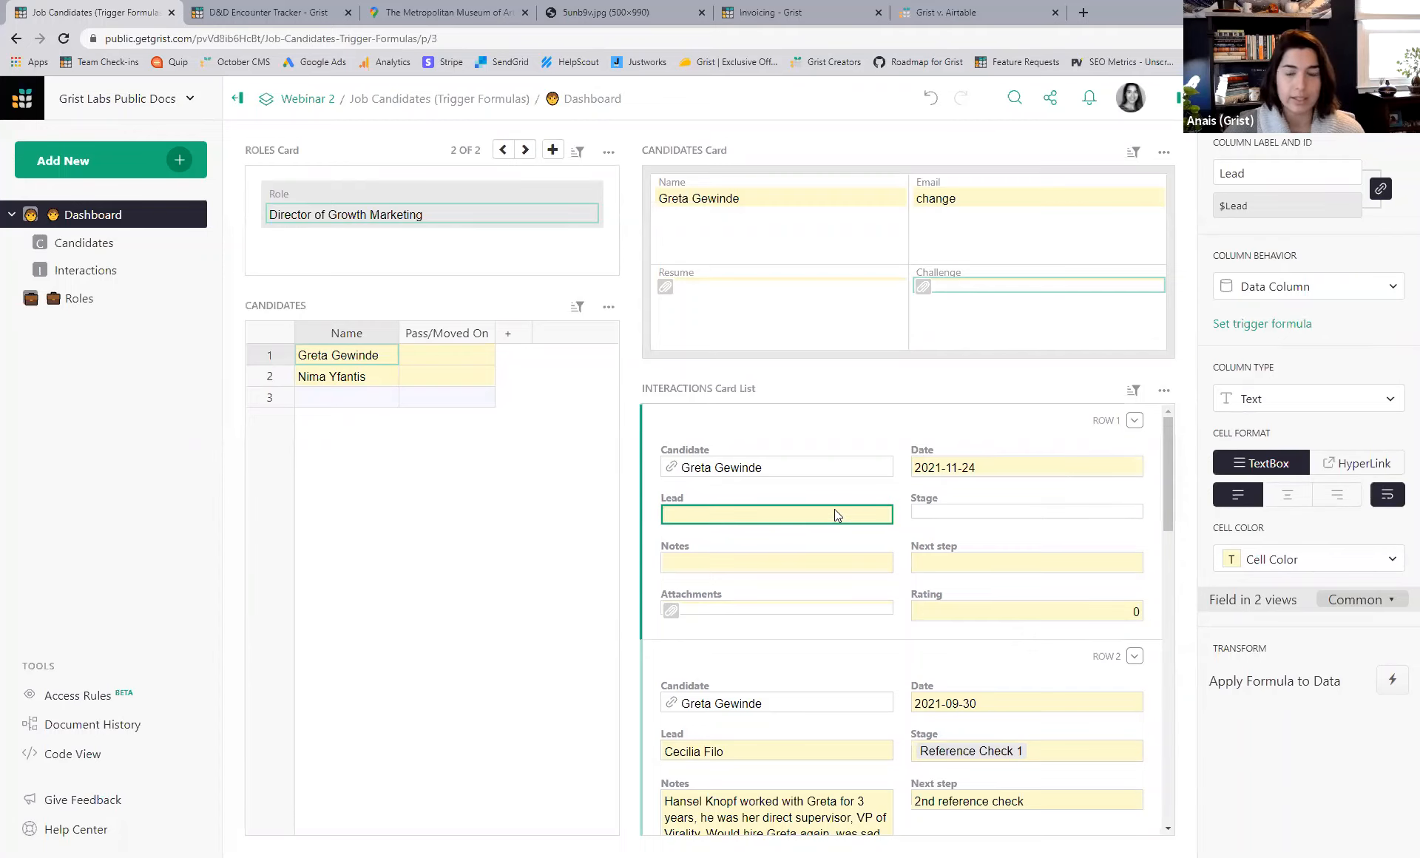
{"action": "left_click", "coordinate": [1284, 325]}
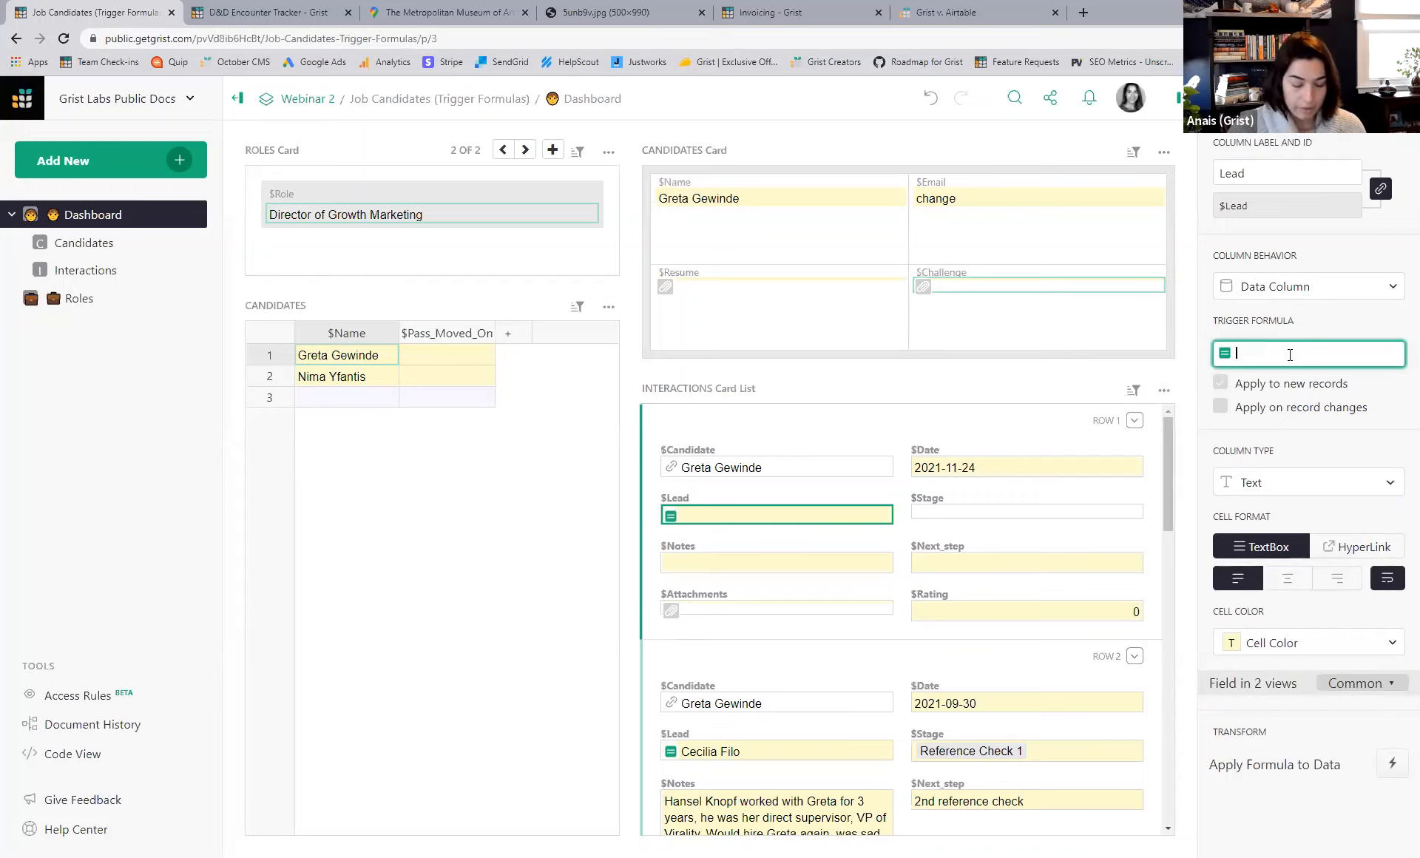
{"action": "type", "text": "user."}
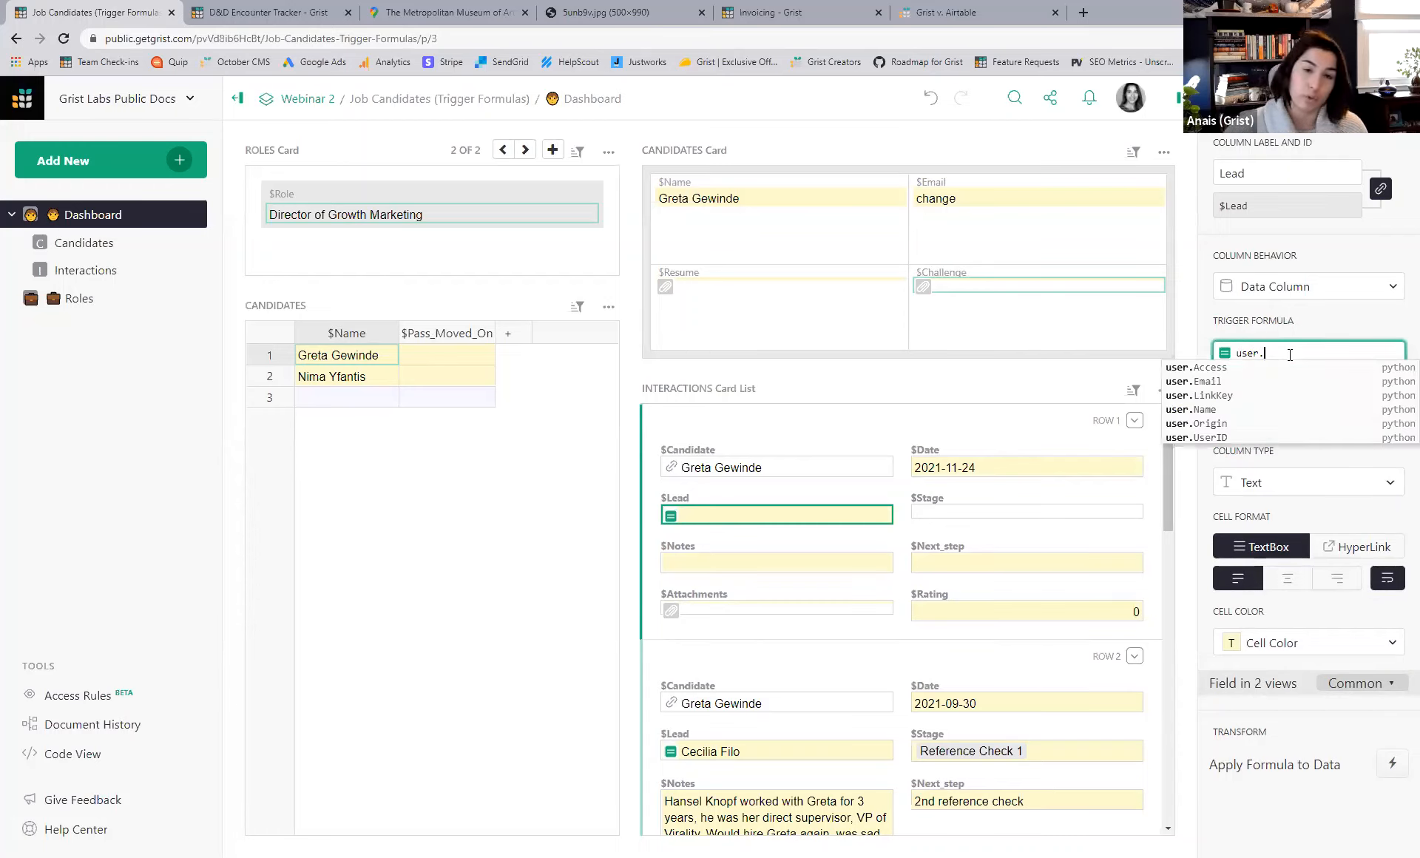
{"action": "left_click", "coordinate": [1266, 411]}
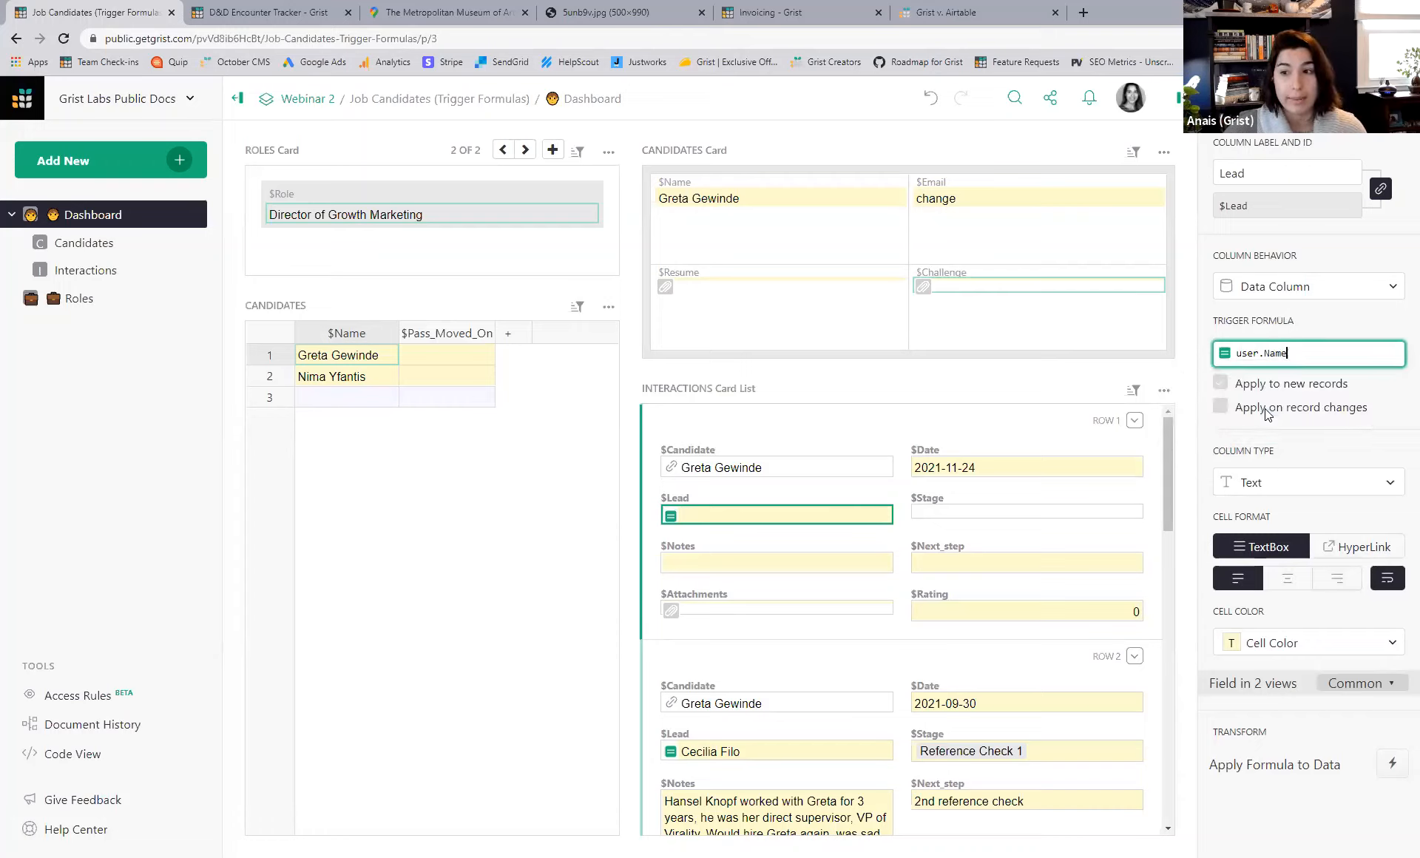
{"action": "key", "text": "Return"}
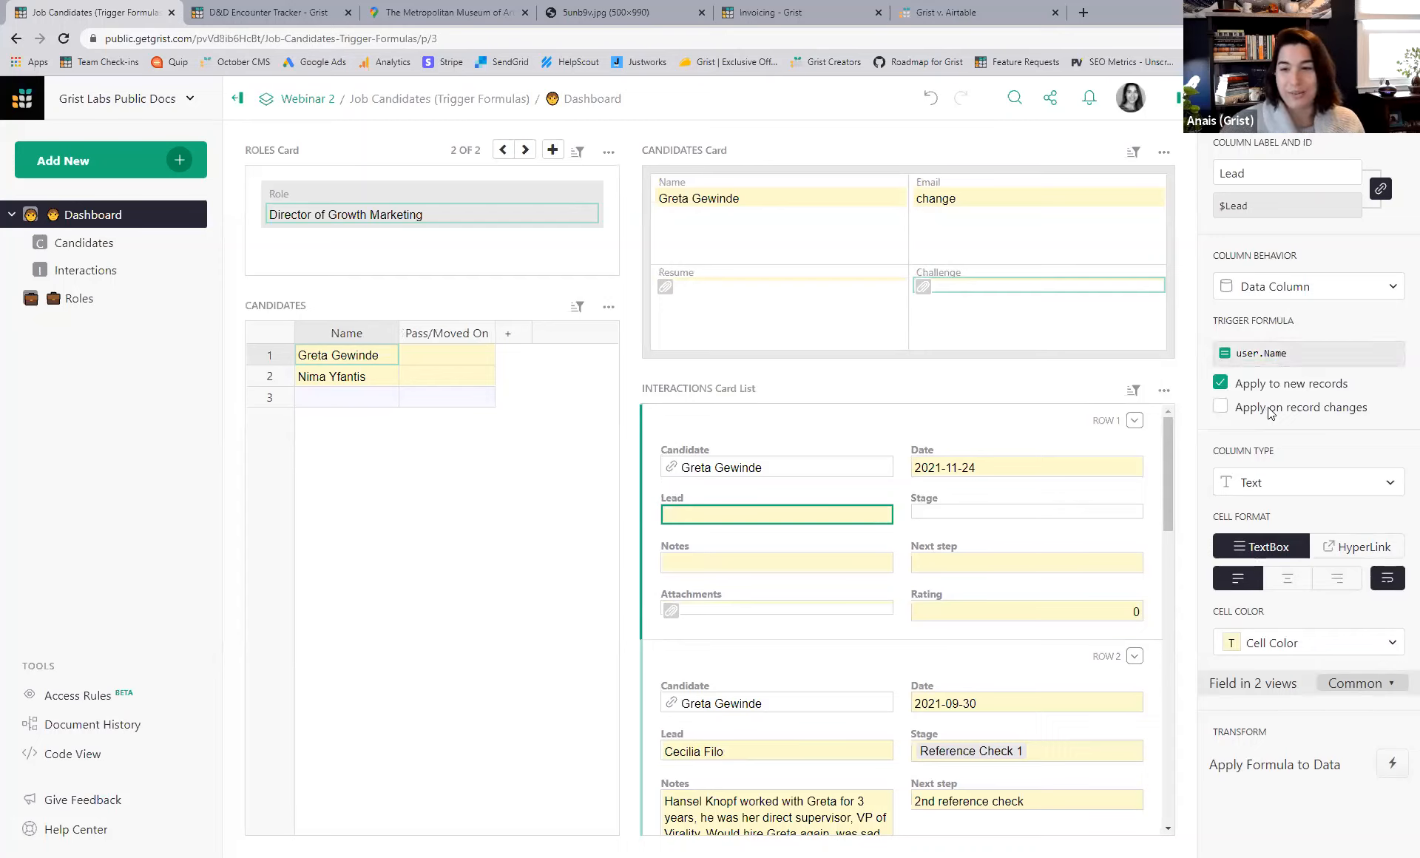
{"action": "left_click", "coordinate": [1135, 420]}
{"action": "left_click", "coordinate": [1158, 501]}
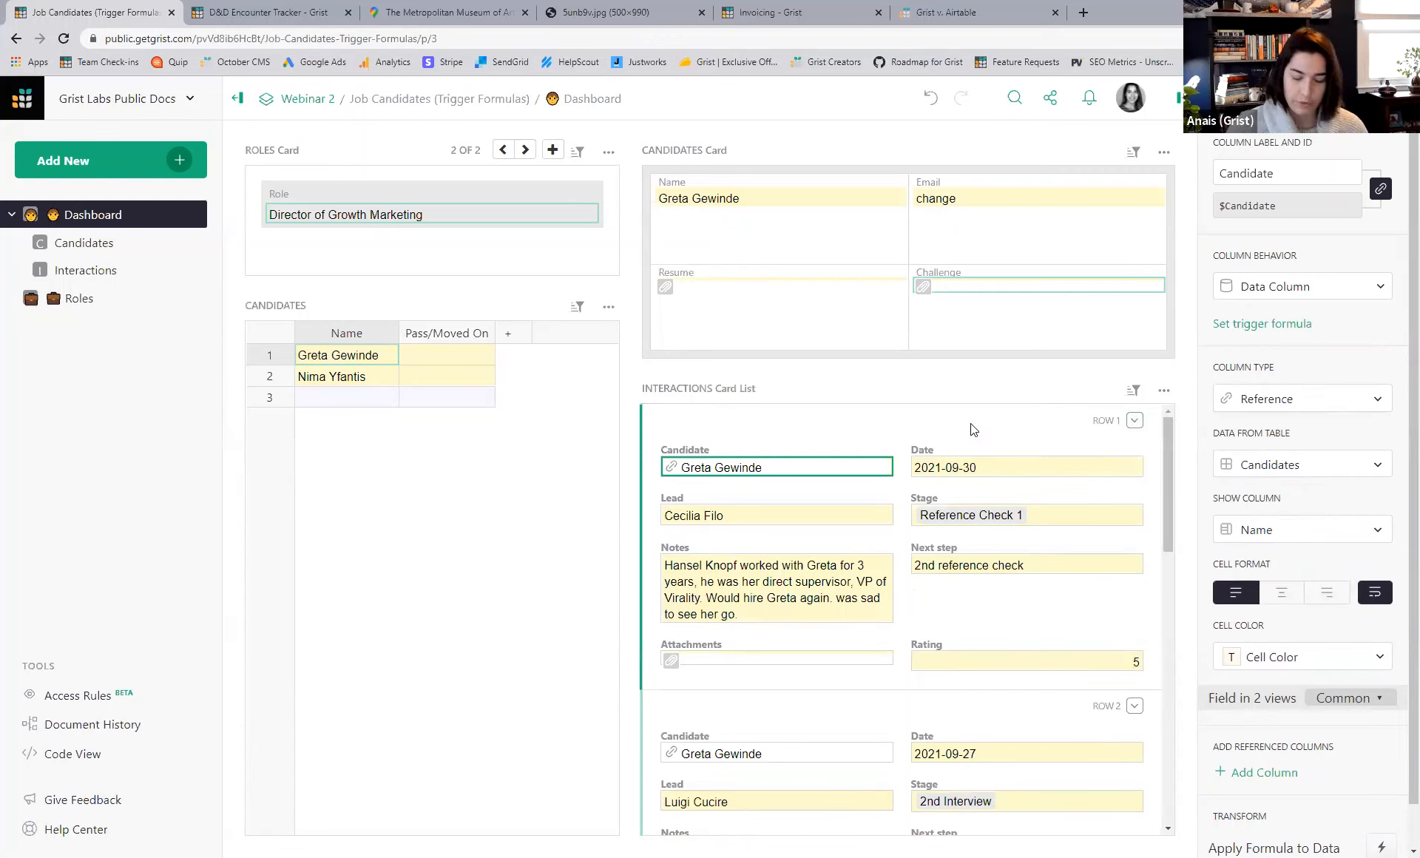
- Add an interaction to confirm Lead auto-fills, then start a trigger formula on Candidates' Name
{"action": "key", "text": "ctrl+Return"}
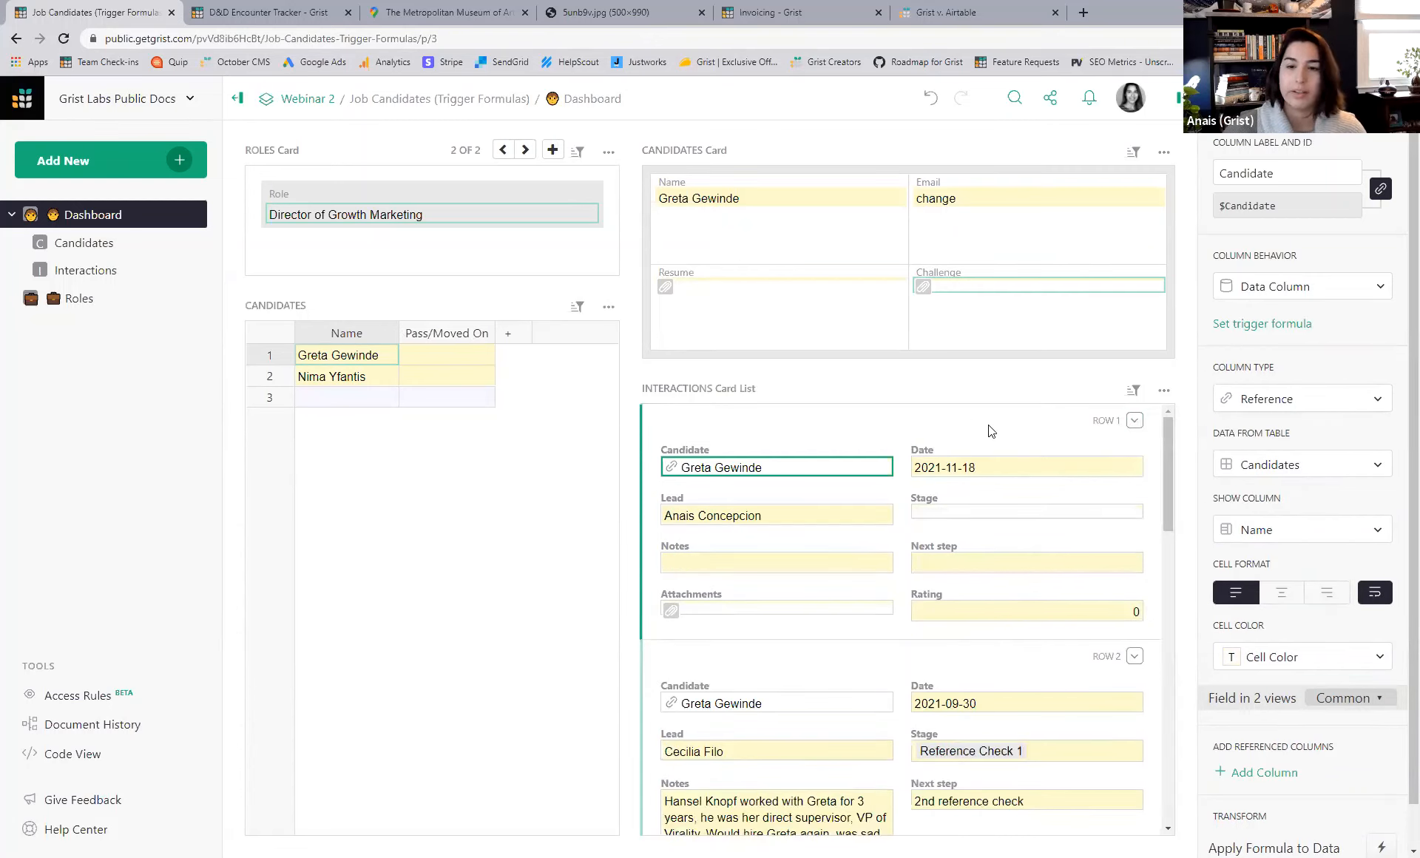
{"action": "left_click", "coordinate": [816, 516]}
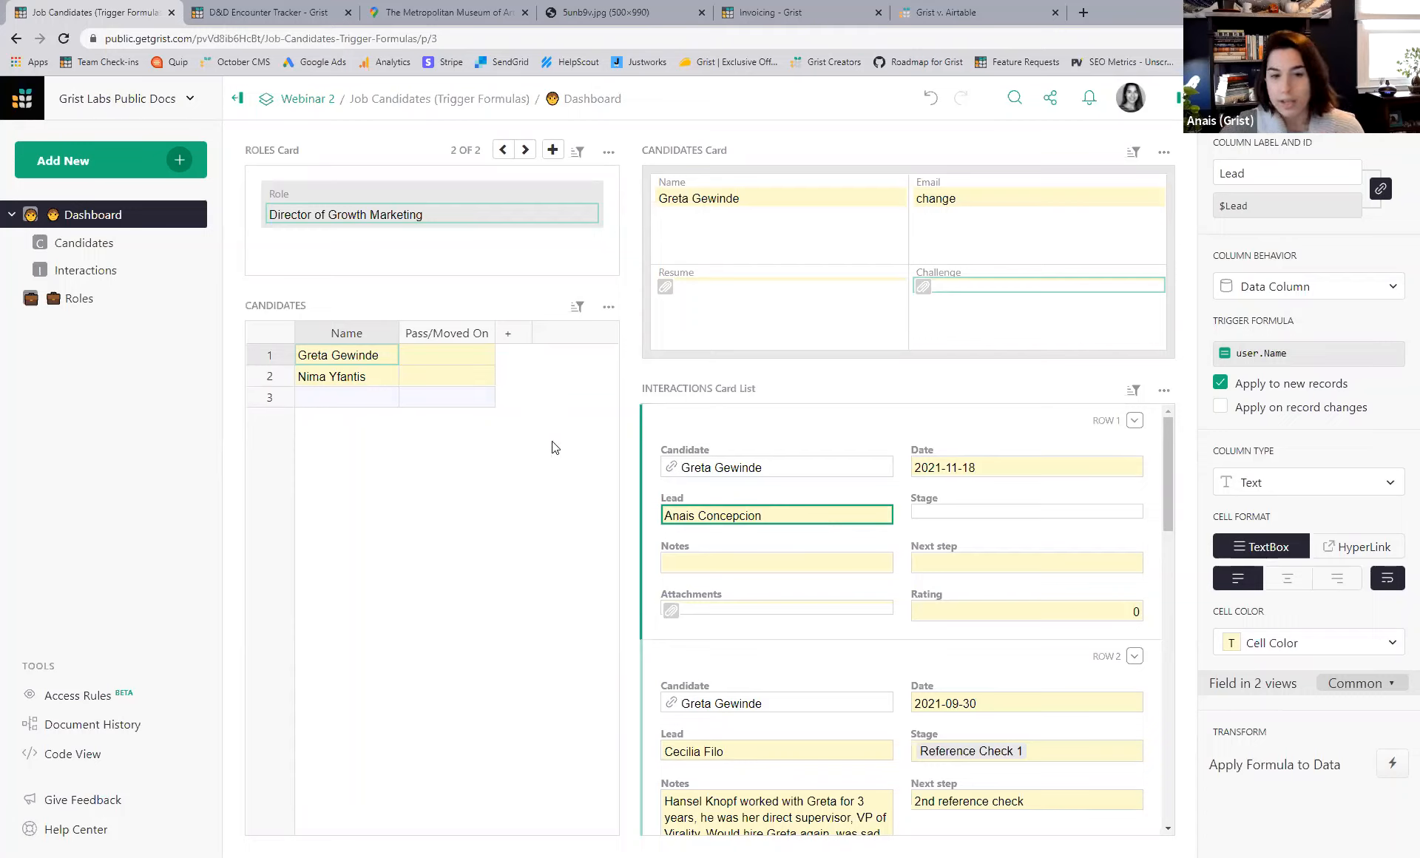
{"action": "left_click", "coordinate": [327, 398]}
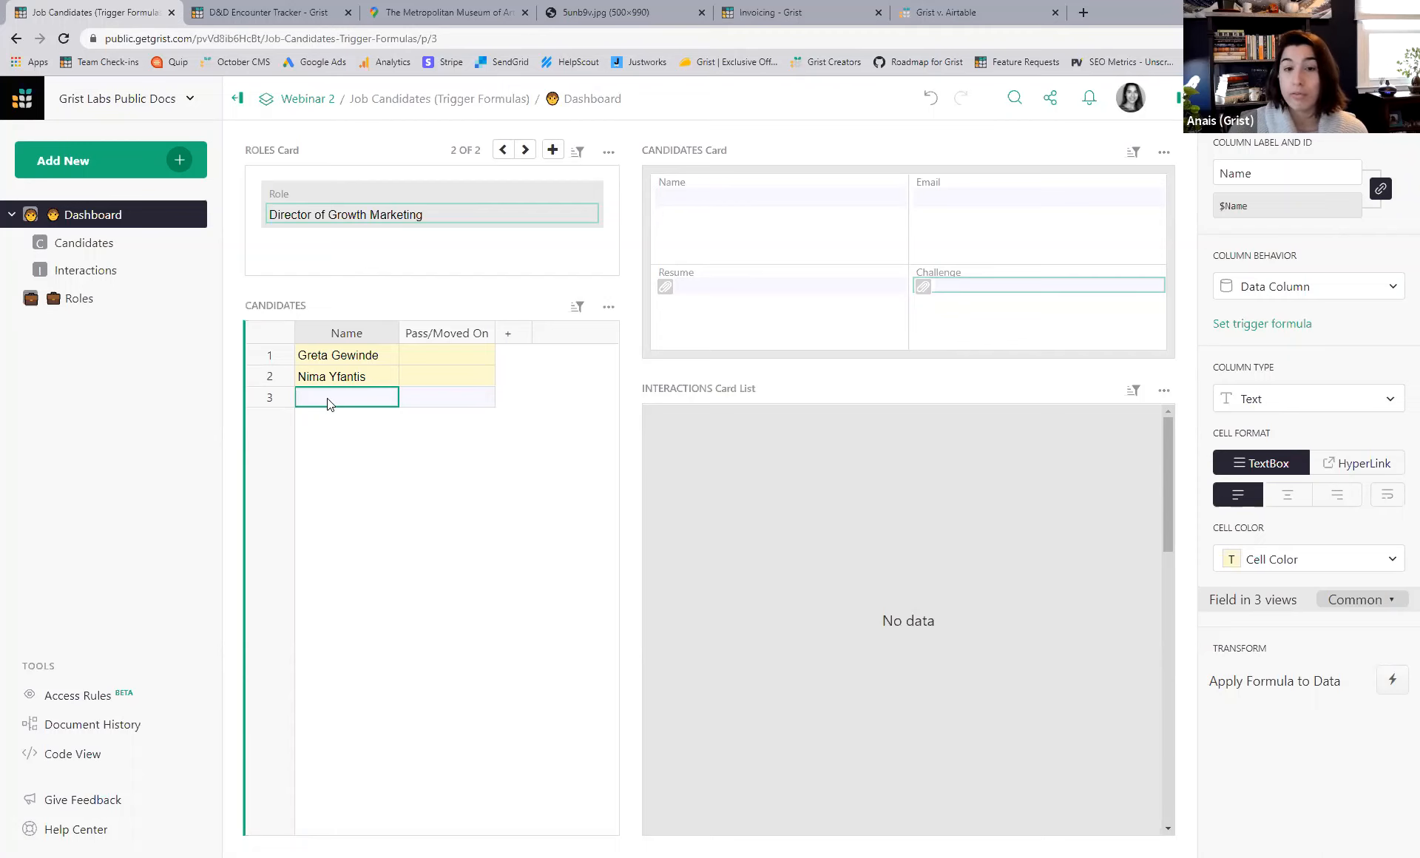
{"action": "left_click", "coordinate": [346, 379]}
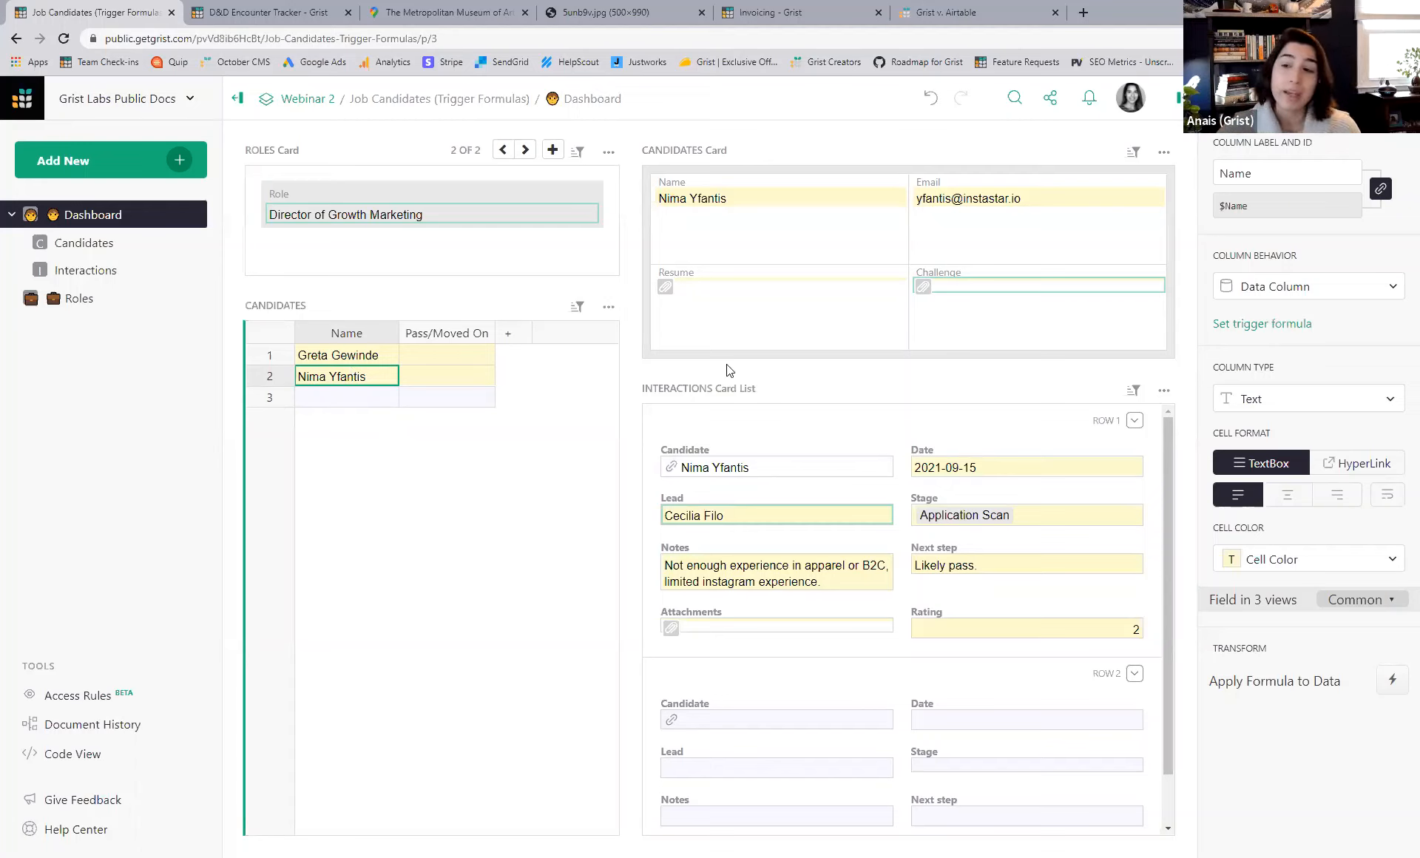
{"action": "left_click", "coordinate": [1249, 325]}
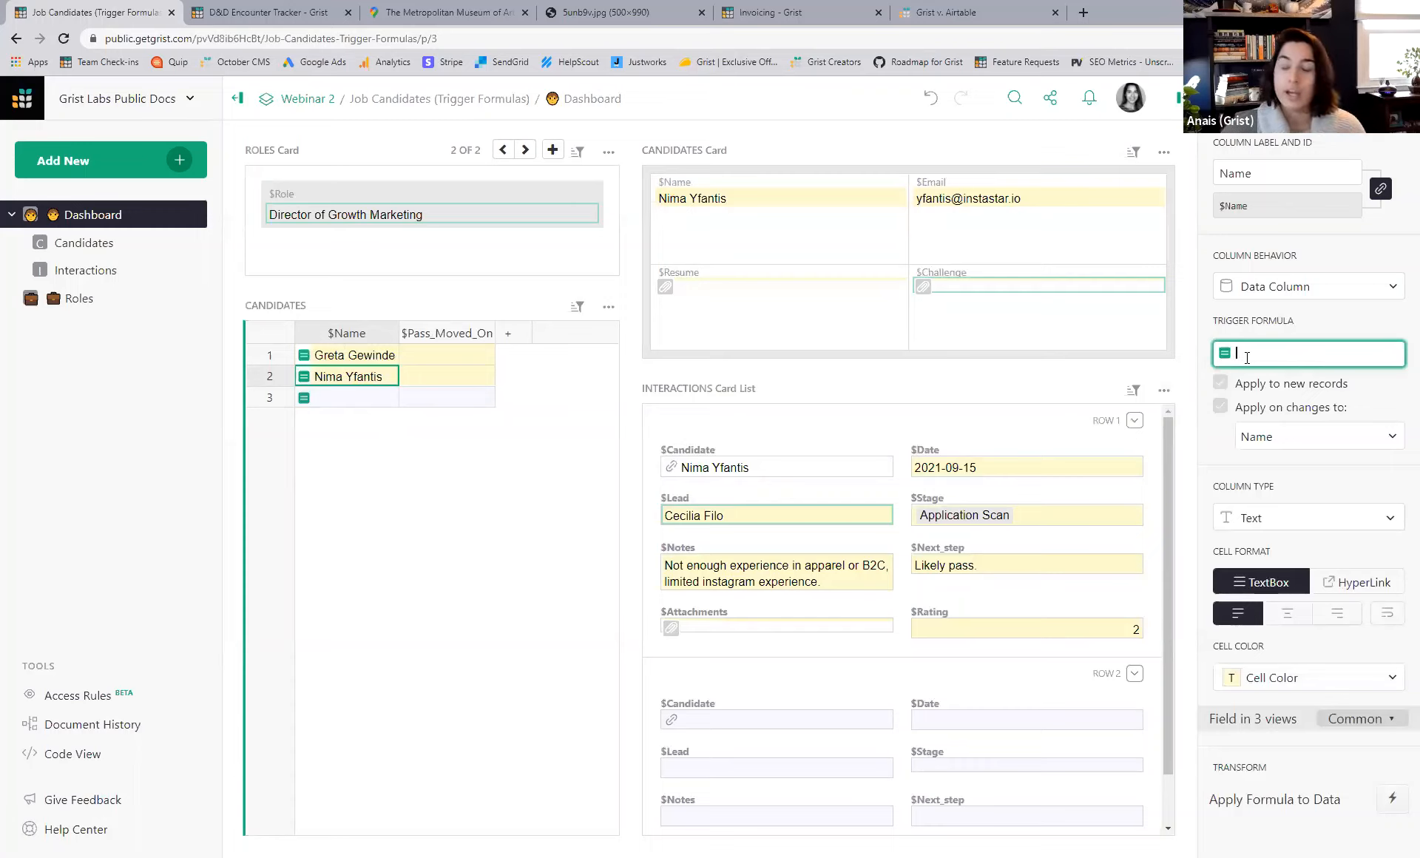
- Set Name's trigger formula to PROPER(value), reapplied whenever Name changes
{"action": "type", "text": "PROPER("}
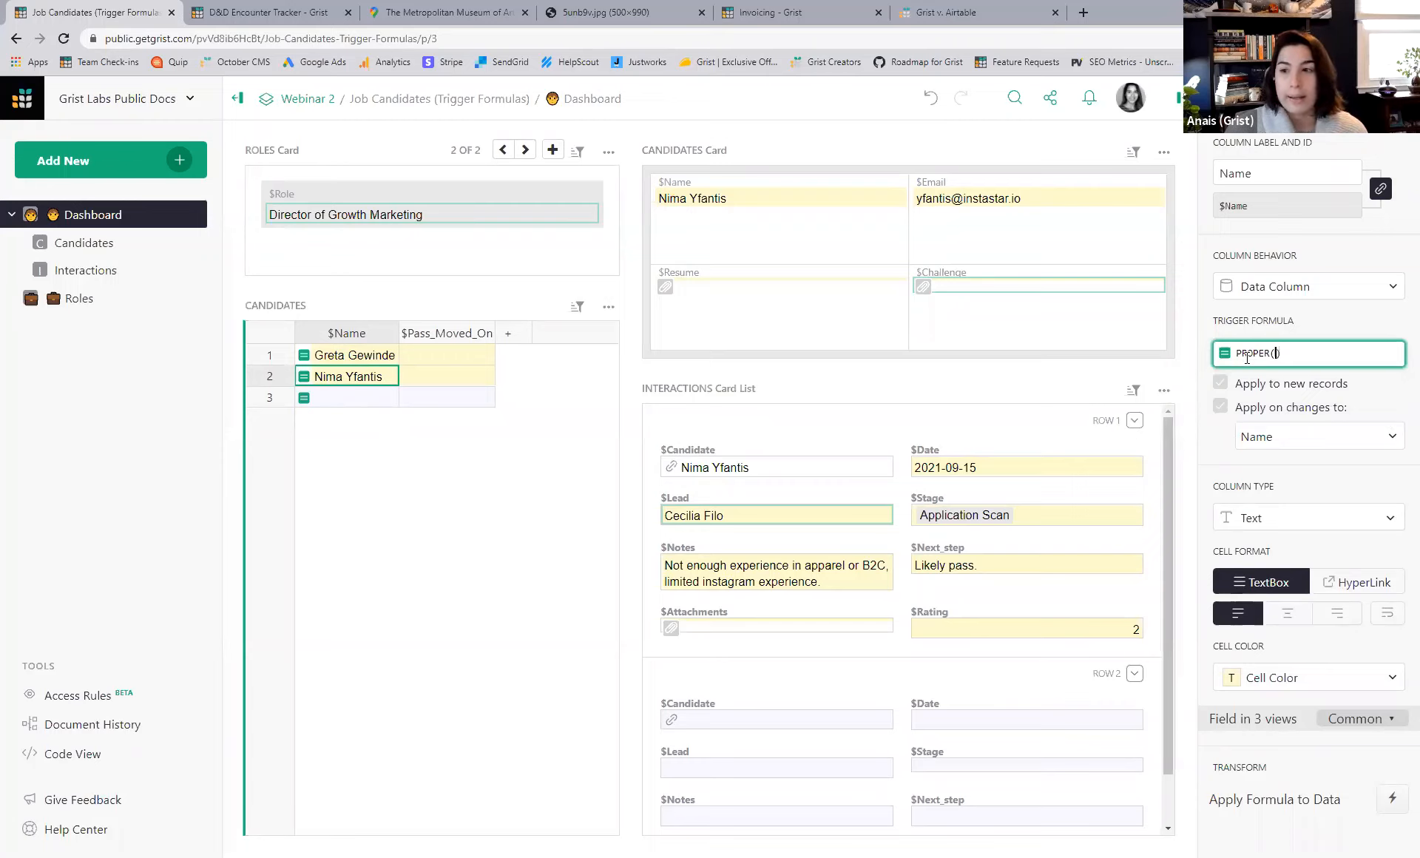
{"action": "type", "text": "value"}
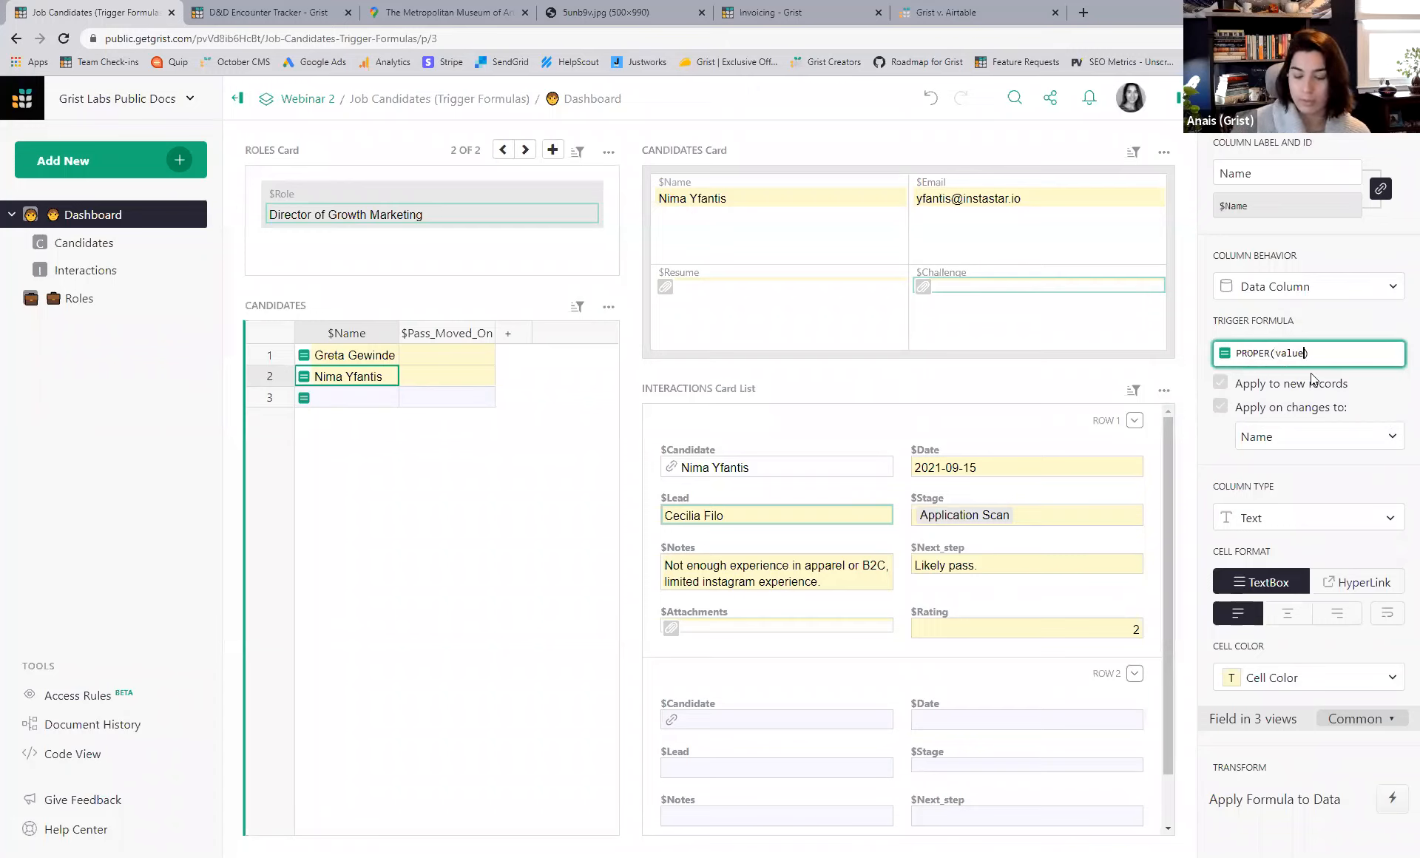
{"action": "key", "text": "Return"}
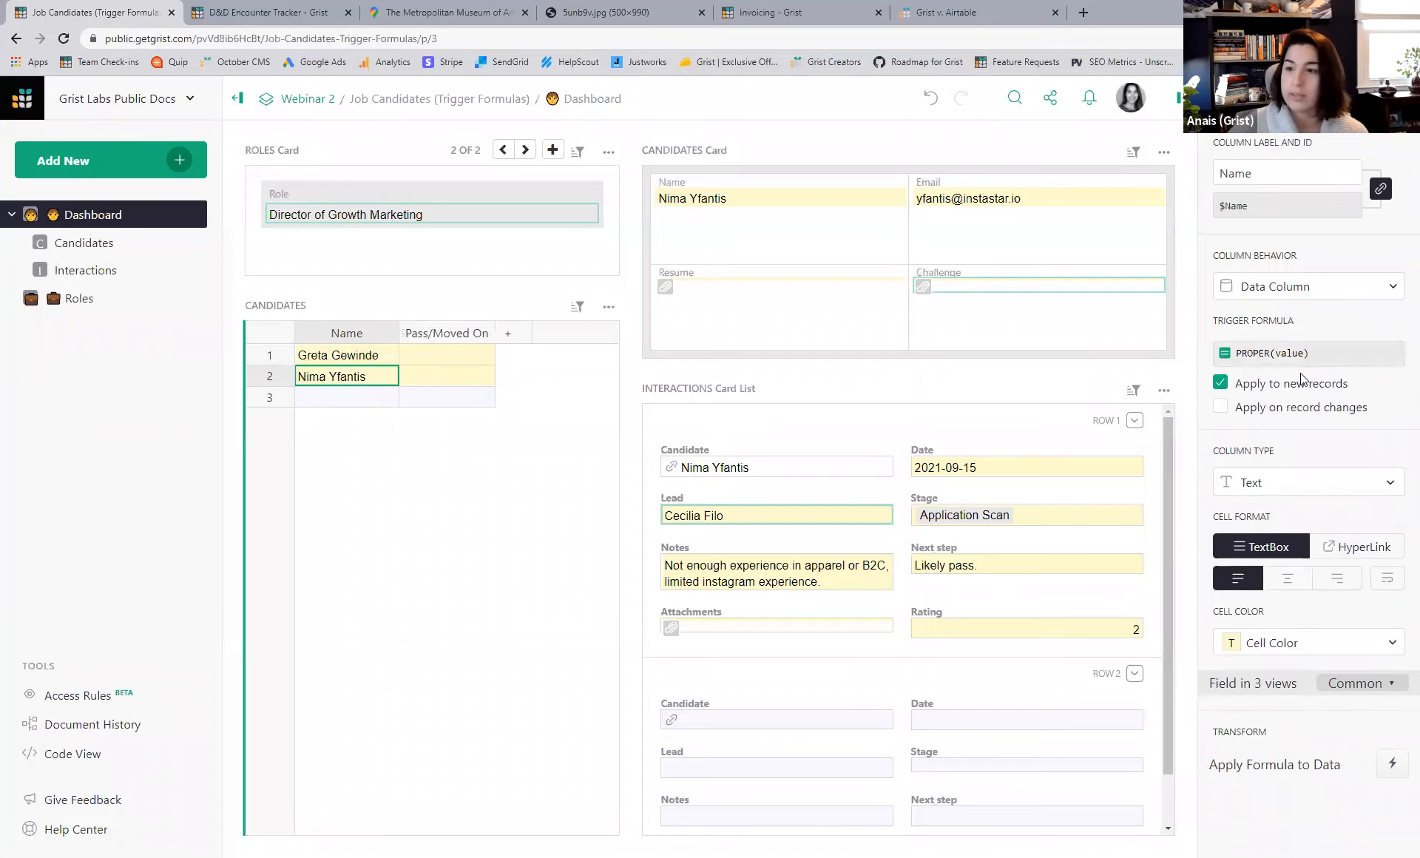
{"action": "left_click", "coordinate": [1221, 406]}
{"action": "left_click", "coordinate": [1296, 443]}
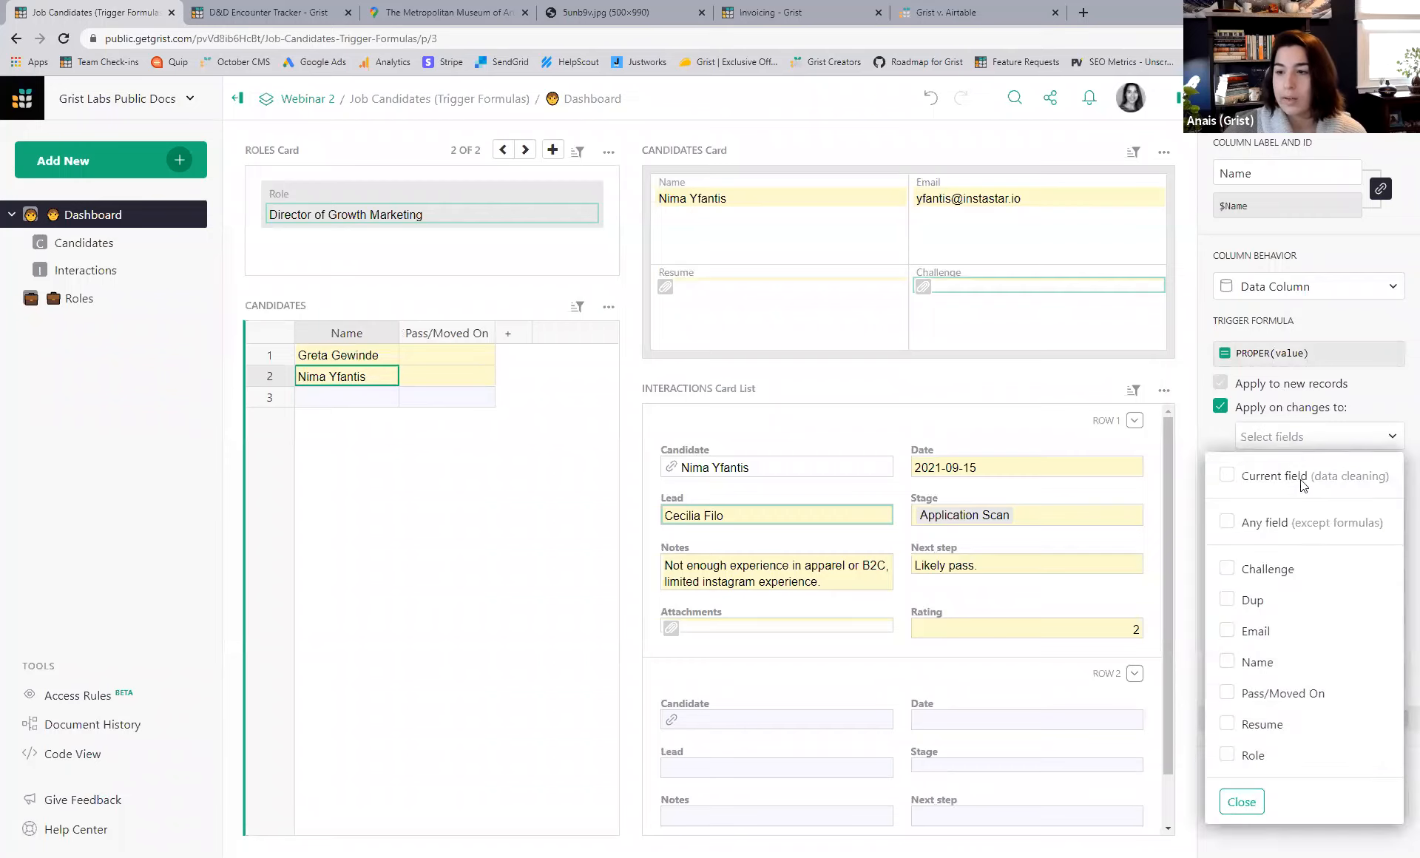
{"action": "left_click", "coordinate": [1228, 662]}
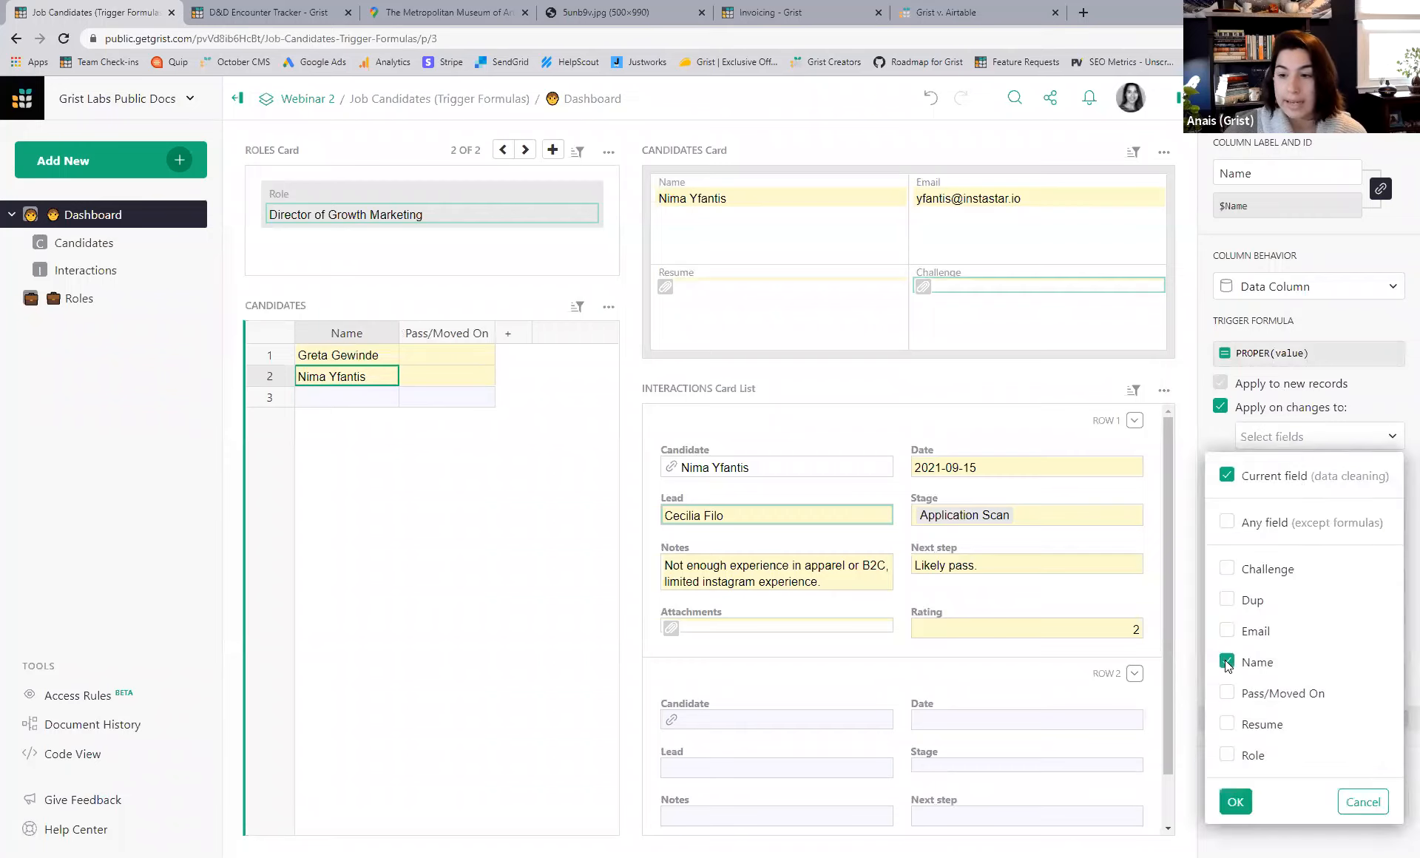
{"action": "left_click", "coordinate": [1237, 802]}
- Enter a new candidate's name in all capitals in row 3 to test the proper-case formula
{"action": "left_click", "coordinate": [368, 397]}
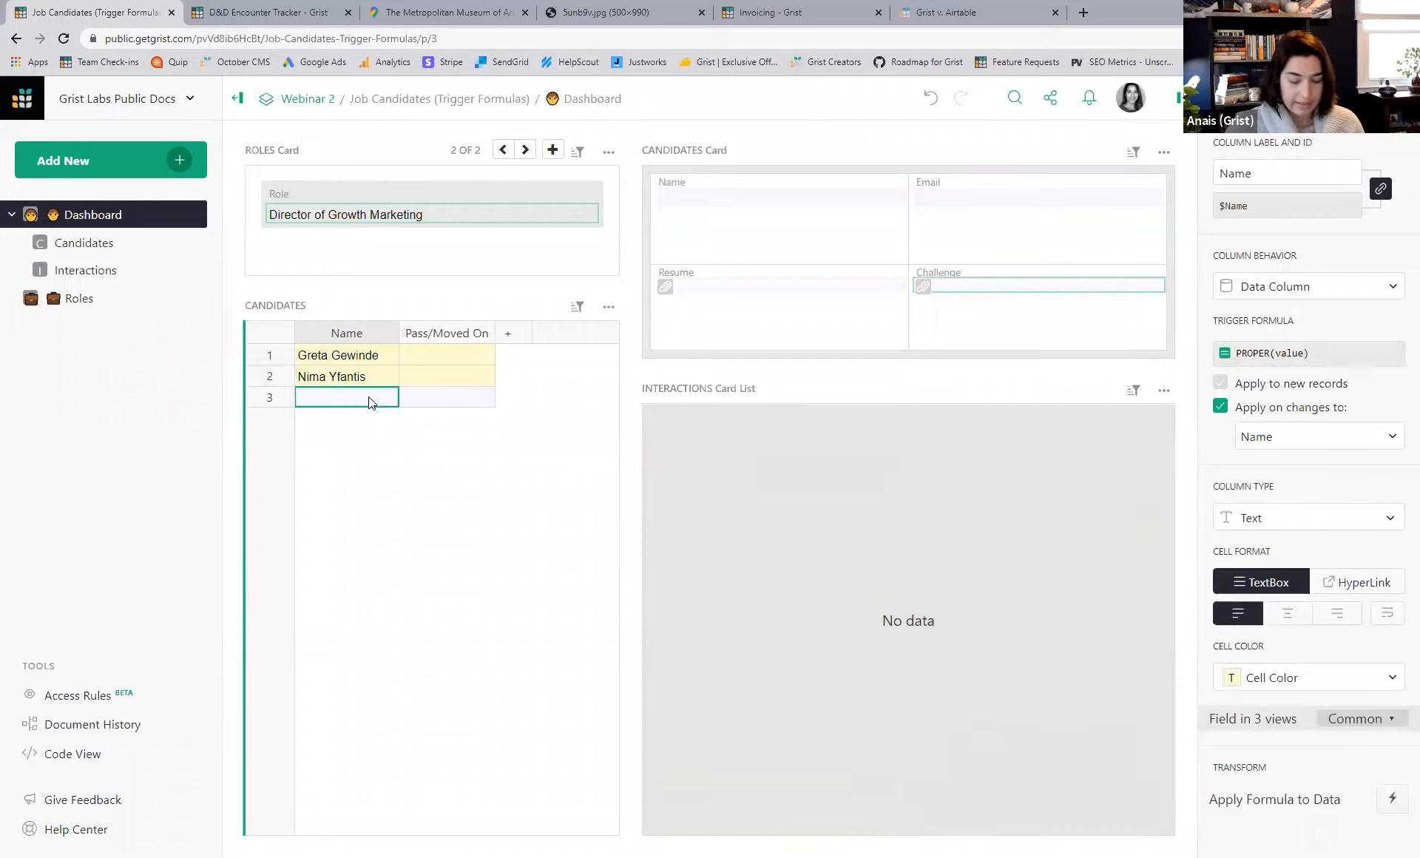
{"action": "type", "text": "KENDALL JE"}
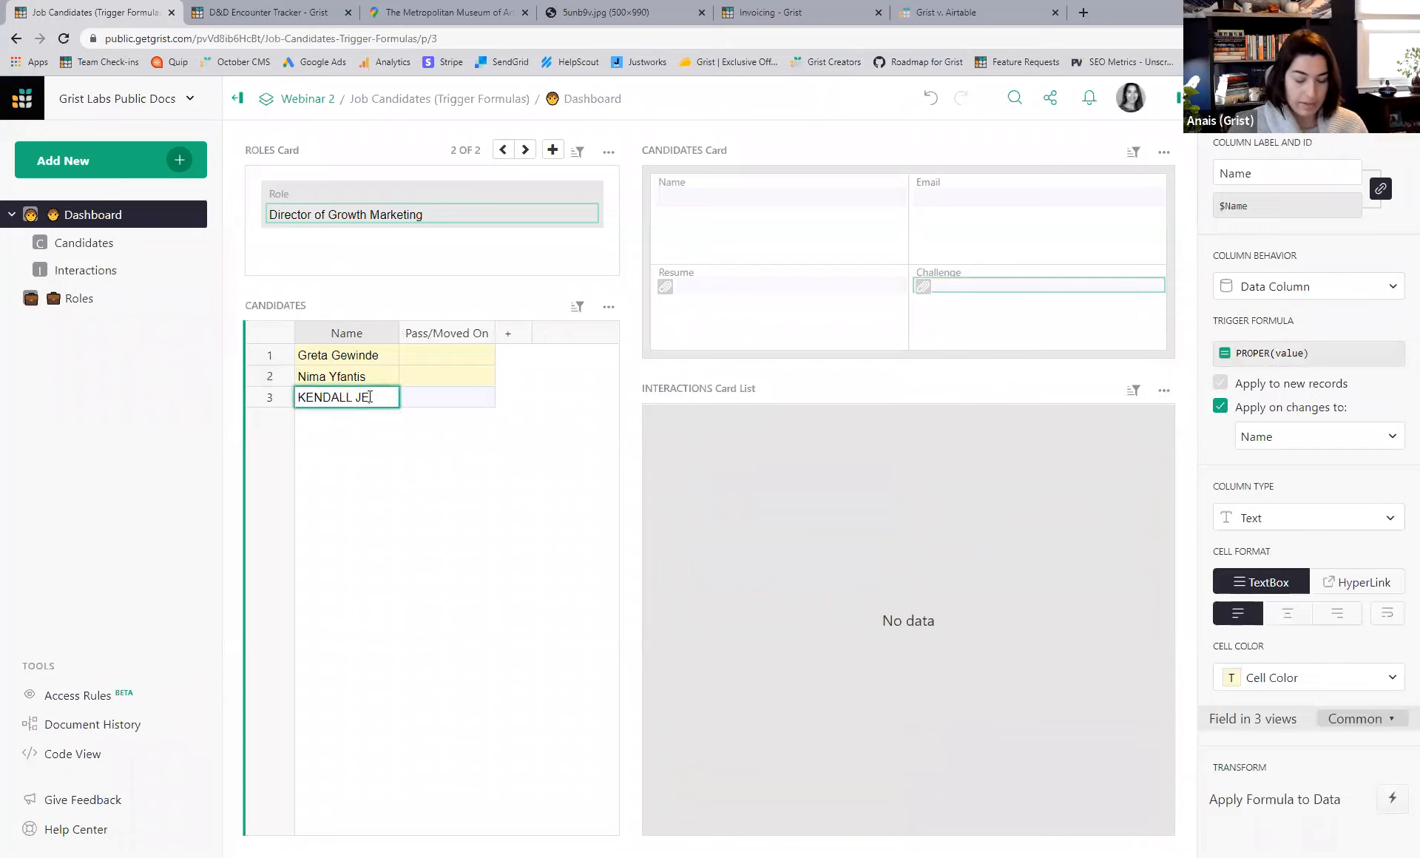
{"action": "type", "text": "NNER"}
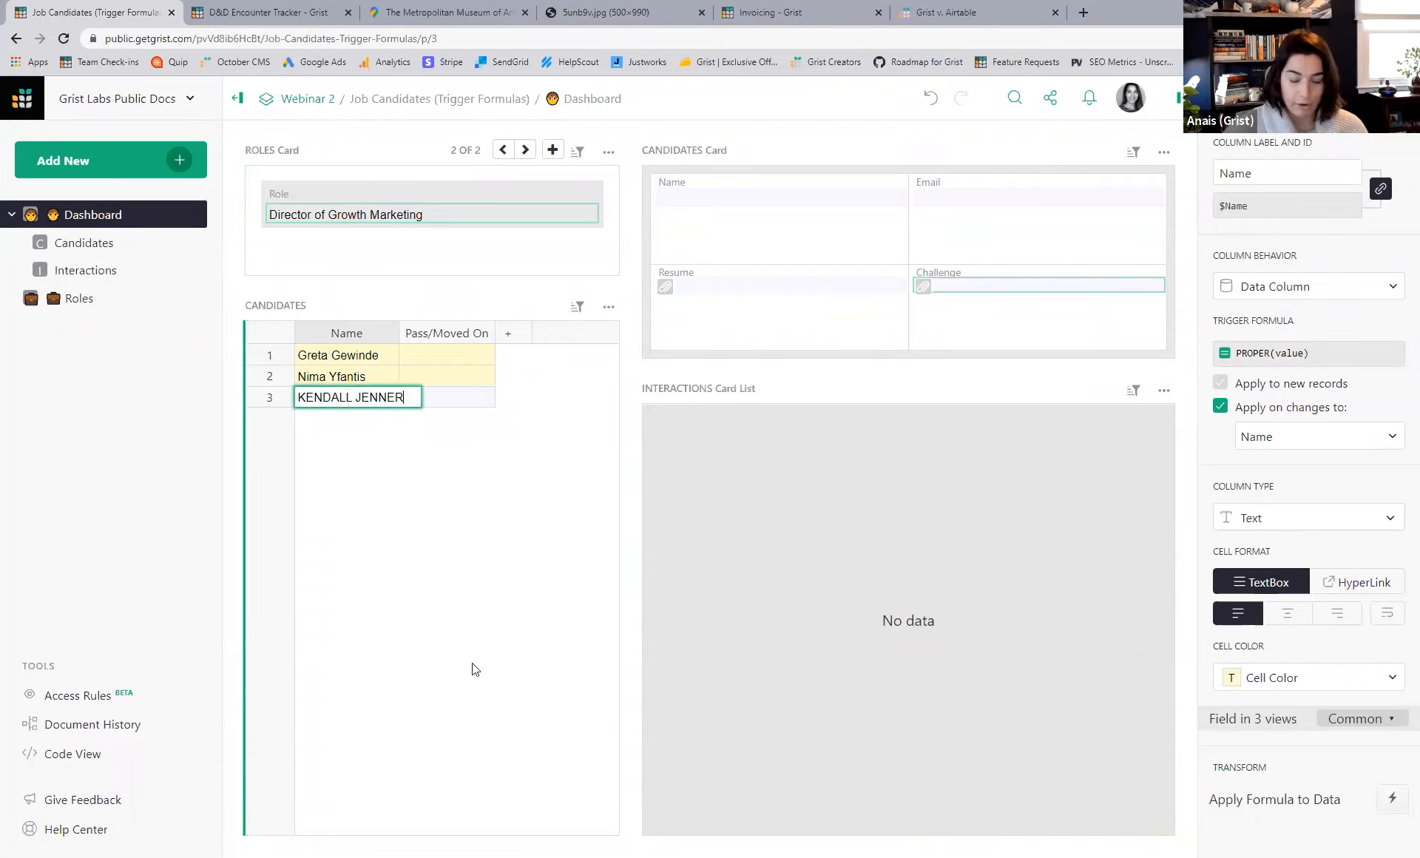
{"action": "key", "text": "Return"}
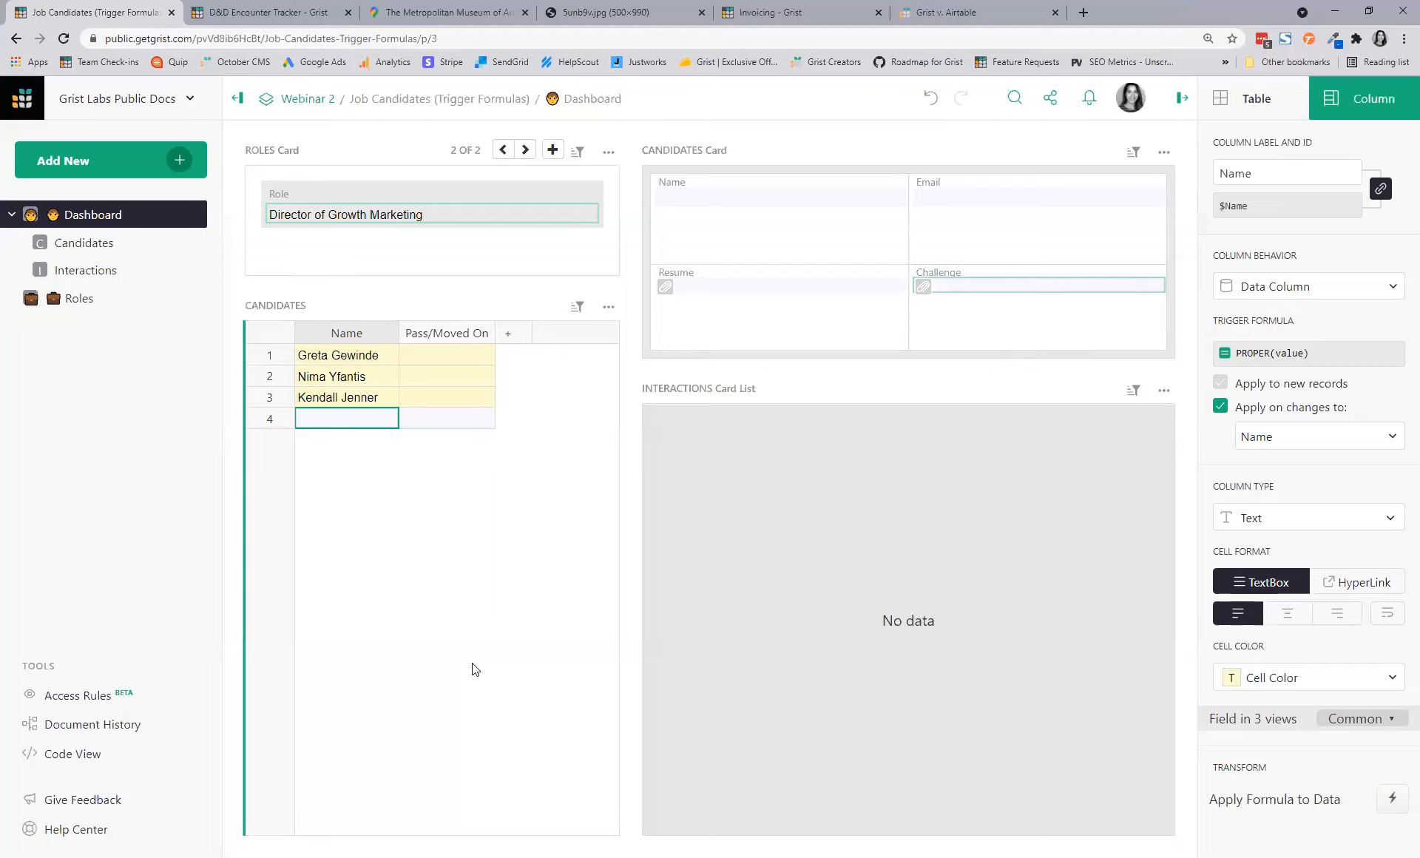
{"action": "left_click", "coordinate": [312, 361]}
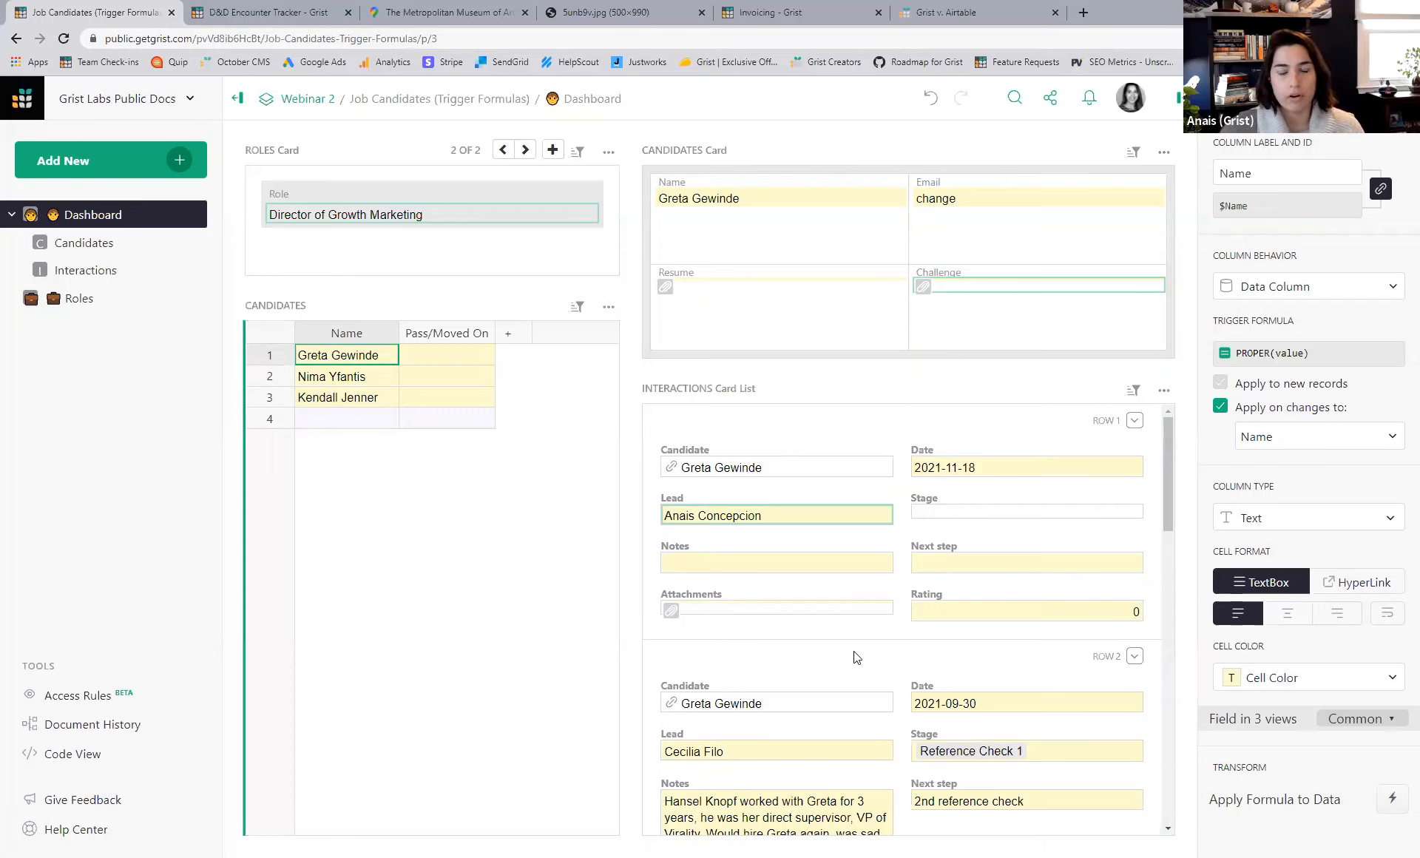
- Move to the Candidates page and open the Resume column's header menu
{"action": "left_click", "coordinate": [100, 255]}
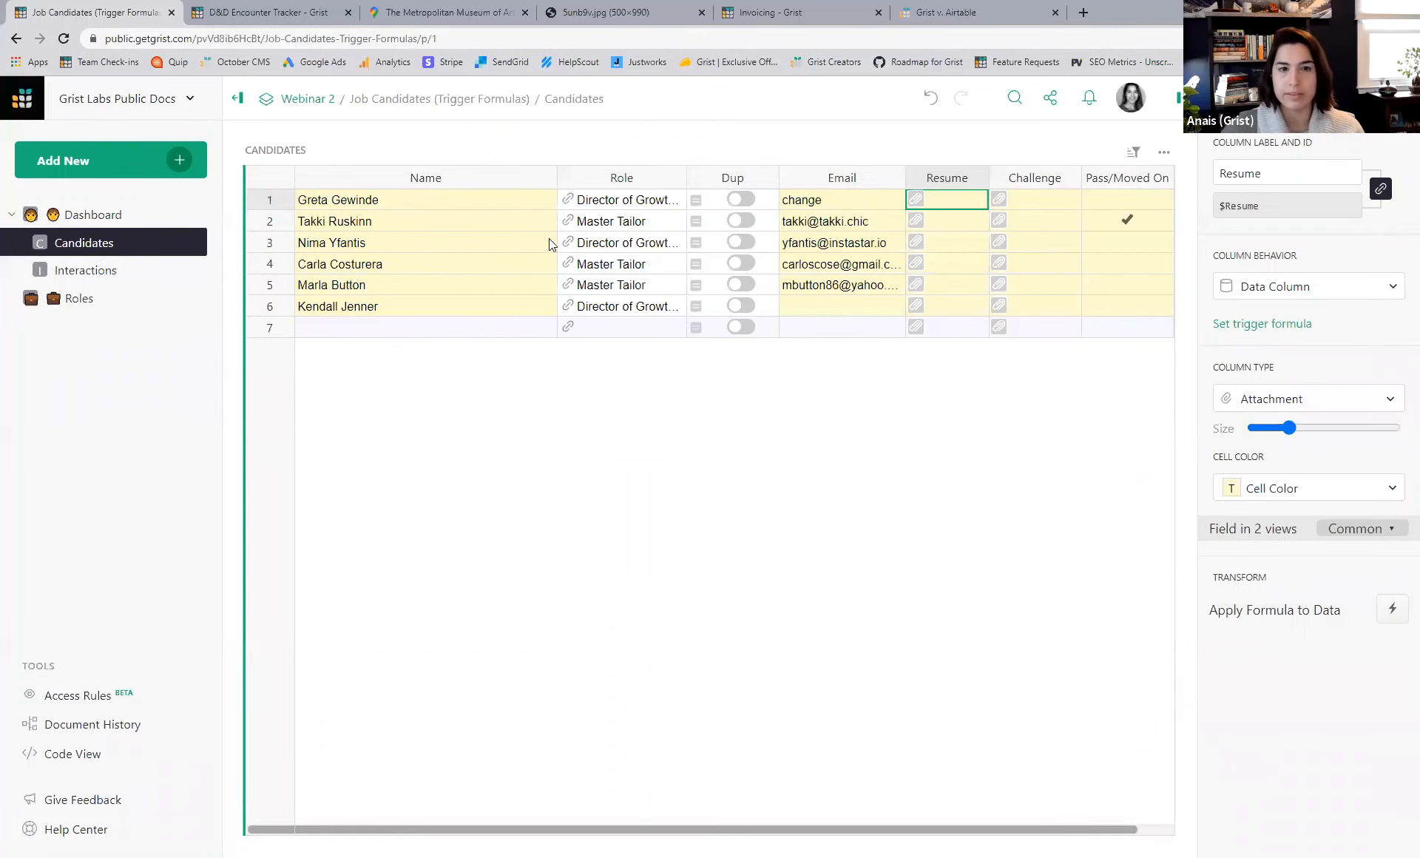
{"action": "left_click", "coordinate": [133, 218]}
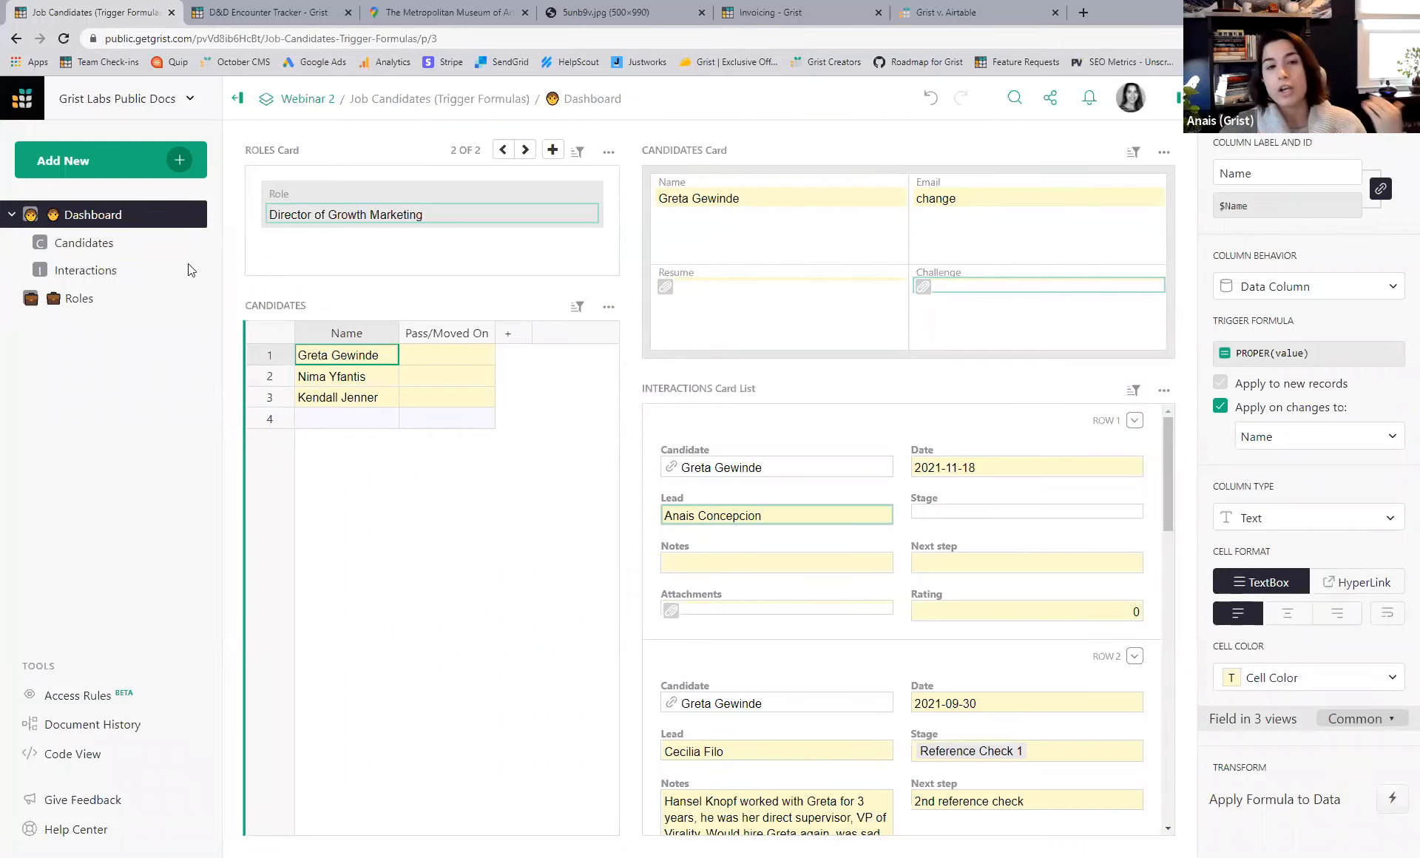
{"action": "left_click", "coordinate": [102, 244]}
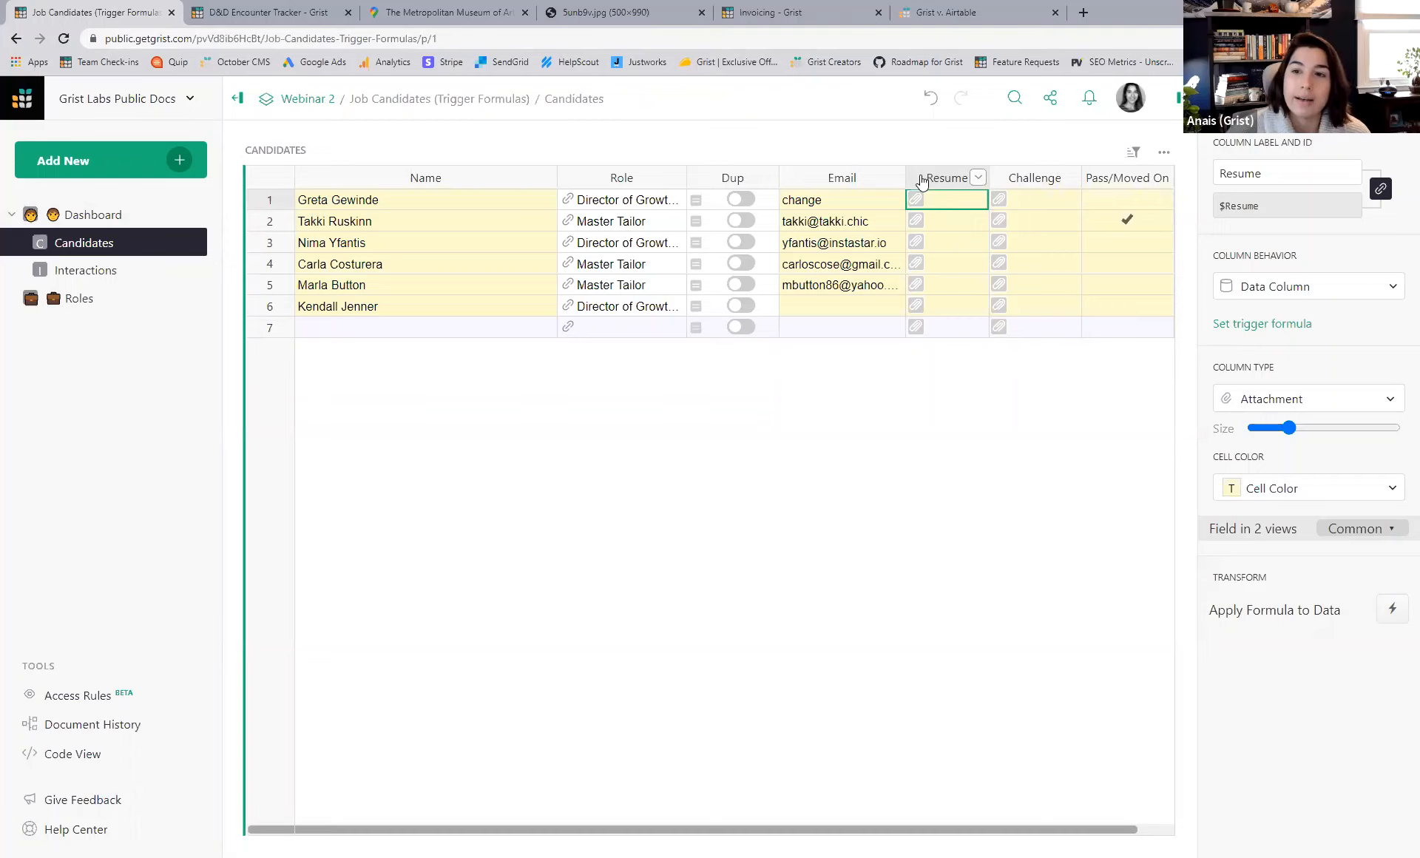
{"action": "left_click", "coordinate": [978, 178]}
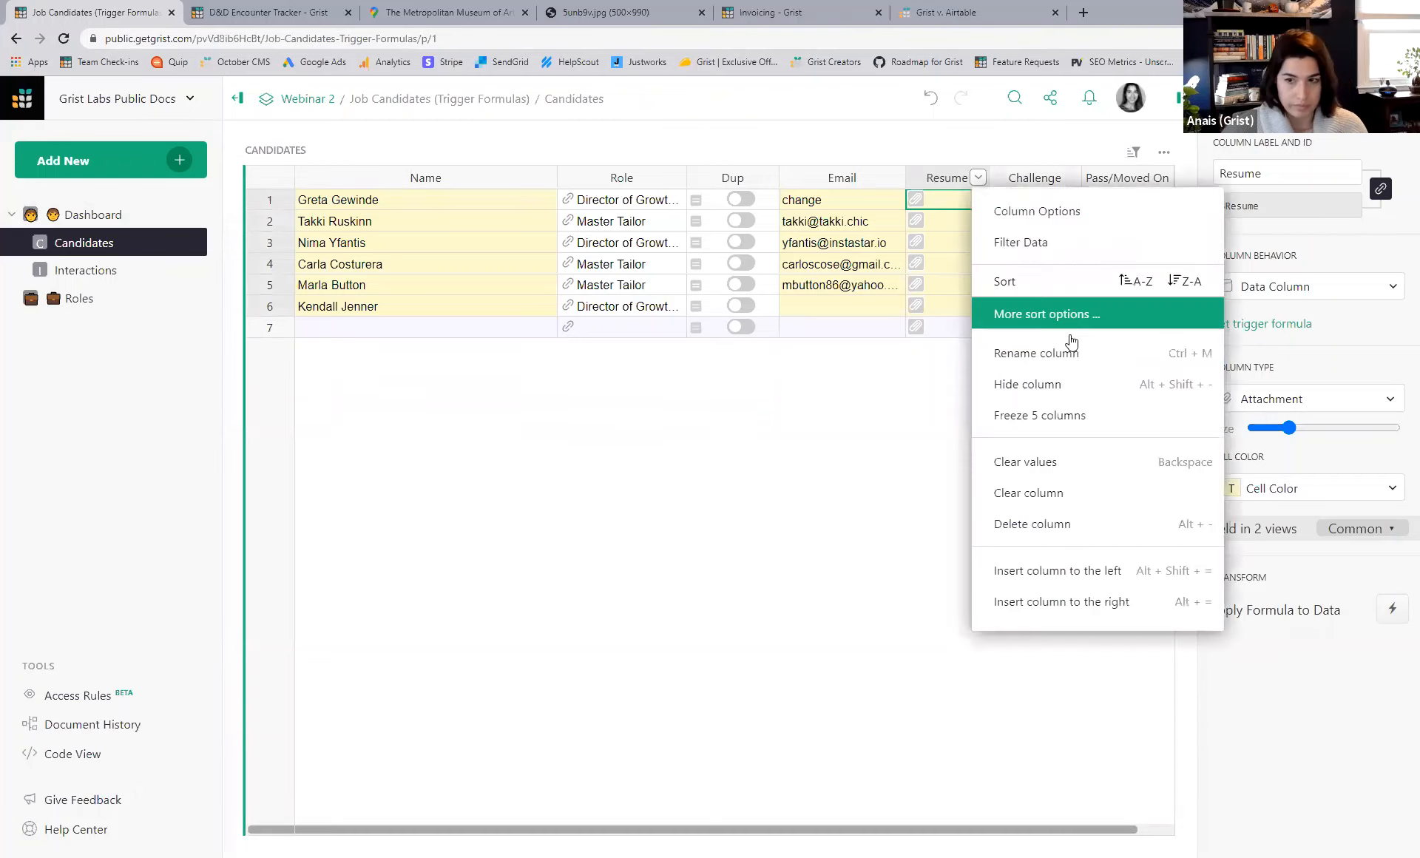
- Insert a column named 'Format Email' left of Resume and begin setting its formula
{"action": "left_click", "coordinate": [1082, 572]}
{"action": "type", "text": "TIMESTA"}
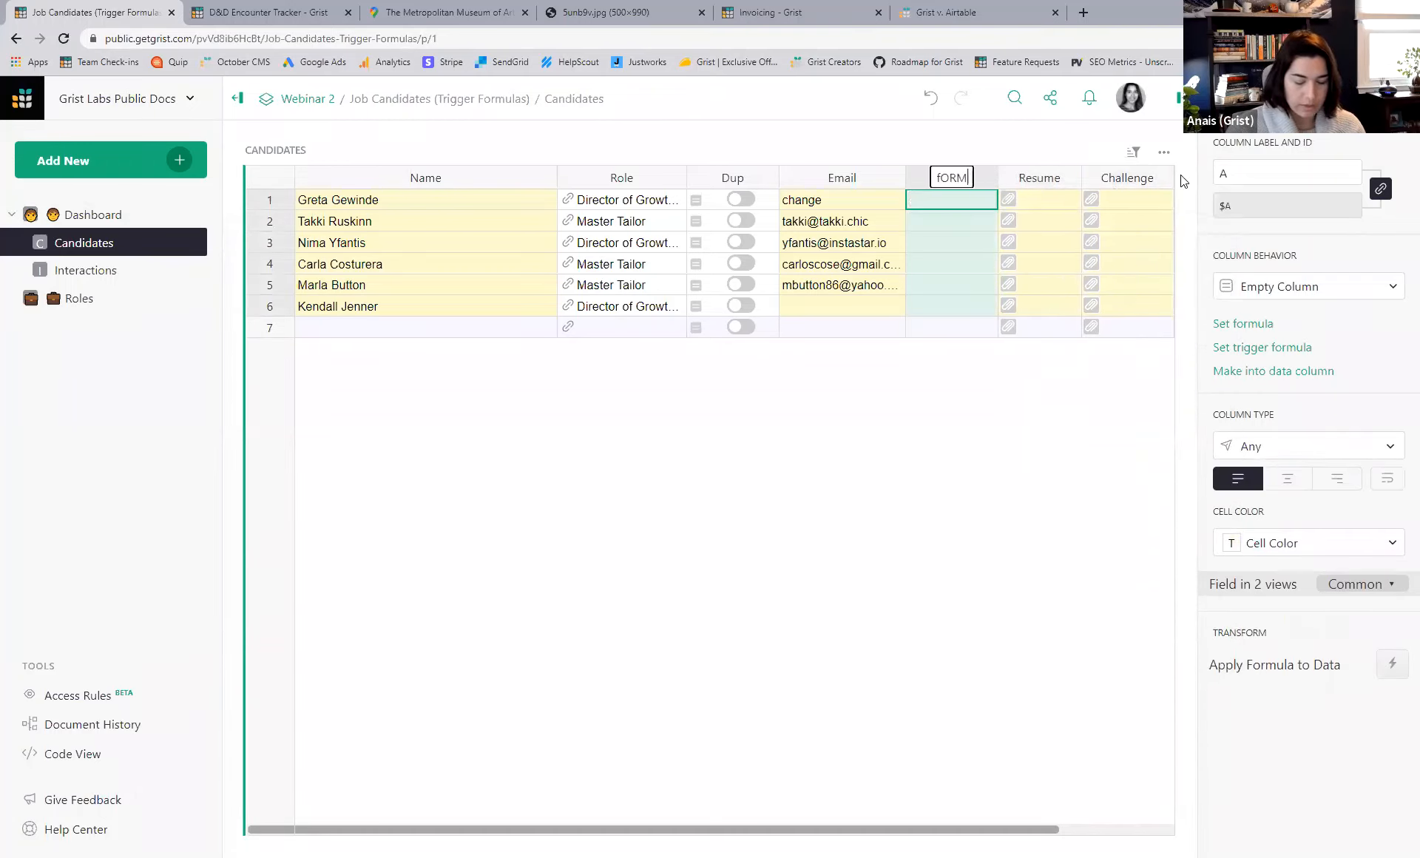
{"action": "key", "text": "BackSpace"}
{"action": "key", "text": "BackSpace"}
{"action": "key", "text": "BackSpace"}
{"action": "key", "text": "BackSpace"}
{"action": "key", "text": "BackSpace"}
{"action": "key", "text": "BackSpace"}
{"action": "key", "text": "BackSpace"}
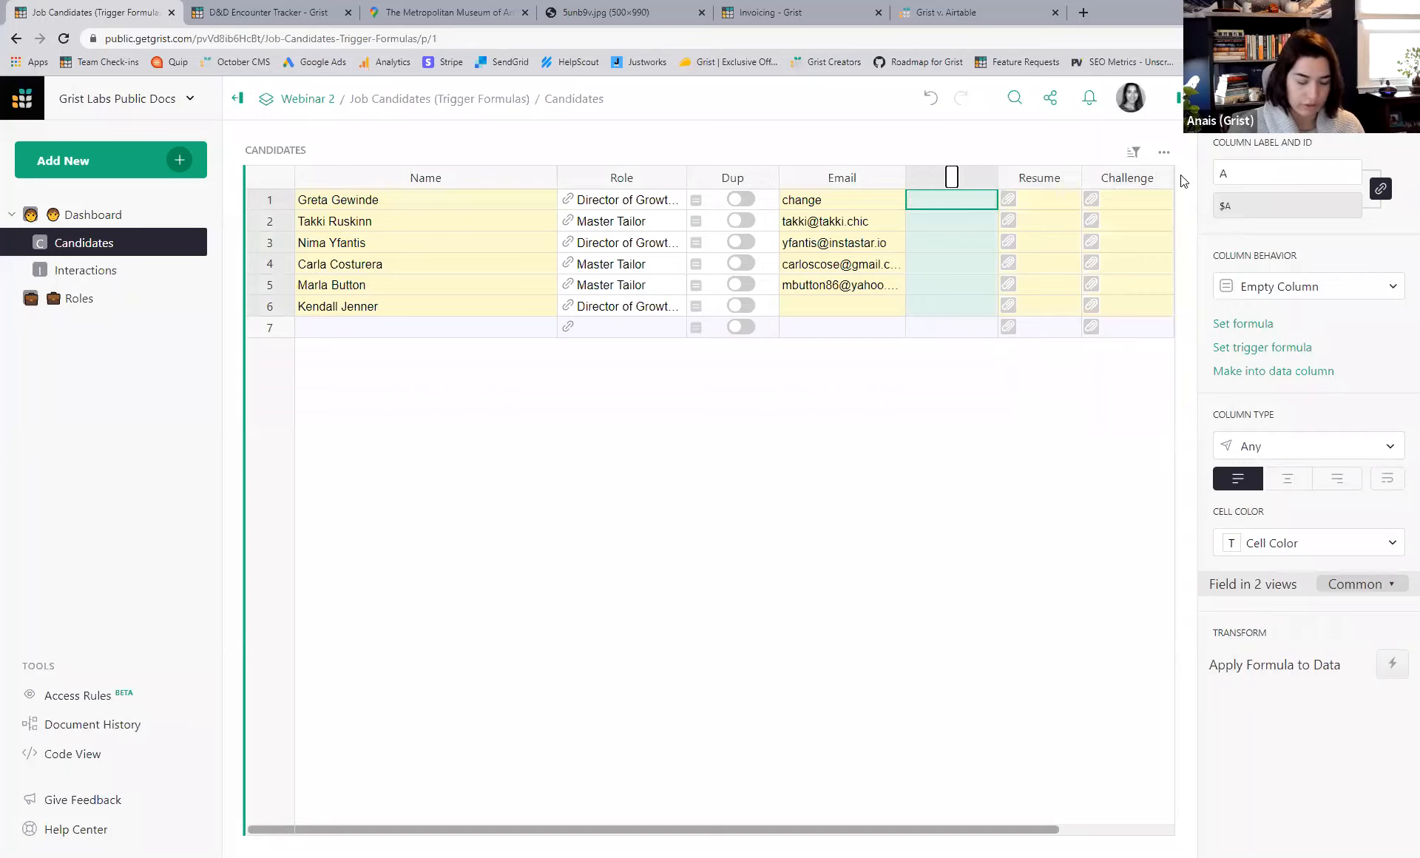
{"action": "type", "text": "Format Email"}
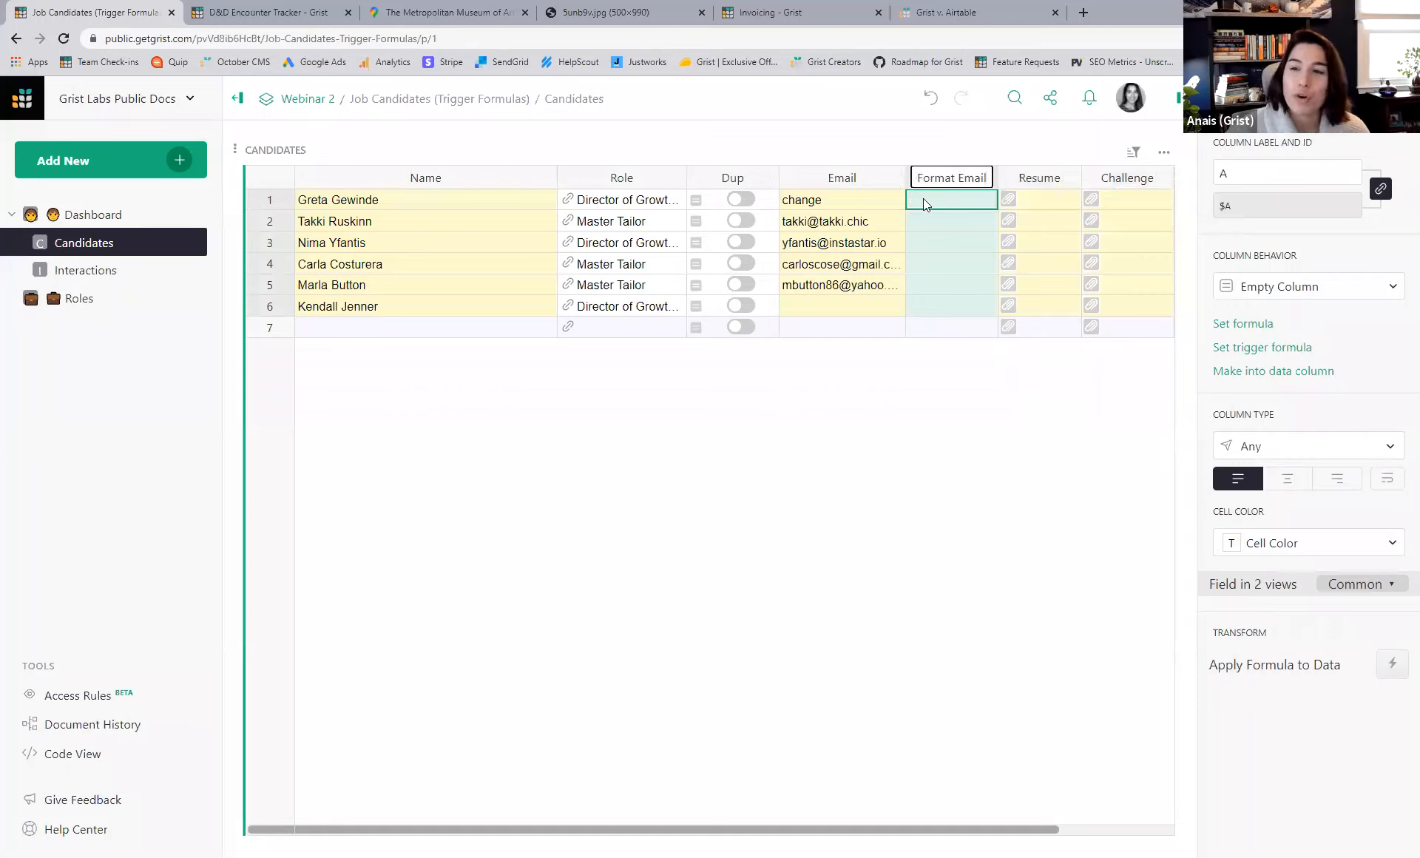
{"action": "left_click", "coordinate": [923, 198]}
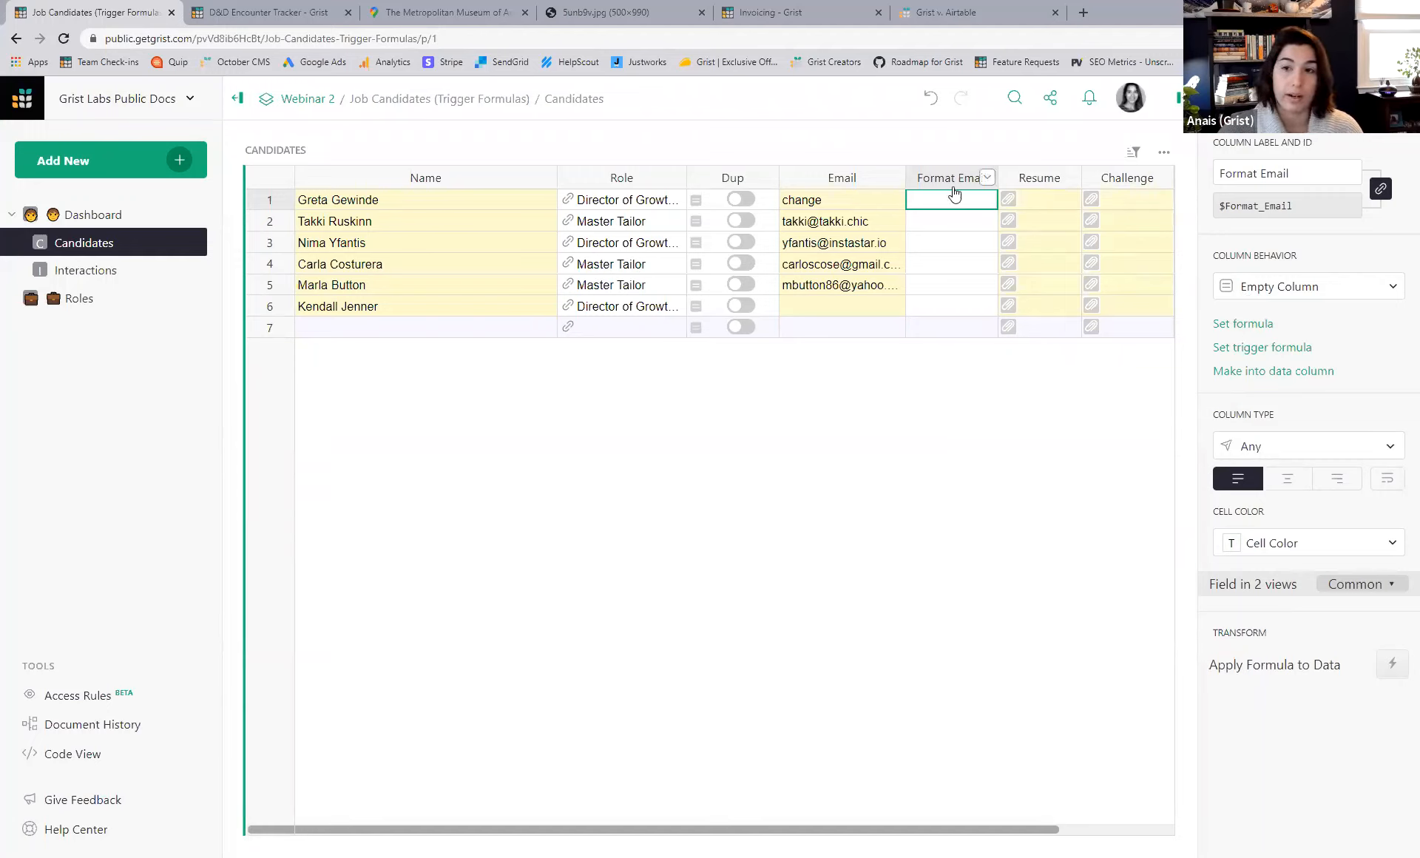
{"action": "left_click", "coordinate": [1242, 327]}
- Give Format Email the formula '"{}" <{}>'.format($Name, $Email), widen it, and return to Dashboard
{"action": "type", "text": "'\"{}\" <{}>'.format($Name, $Email)"}
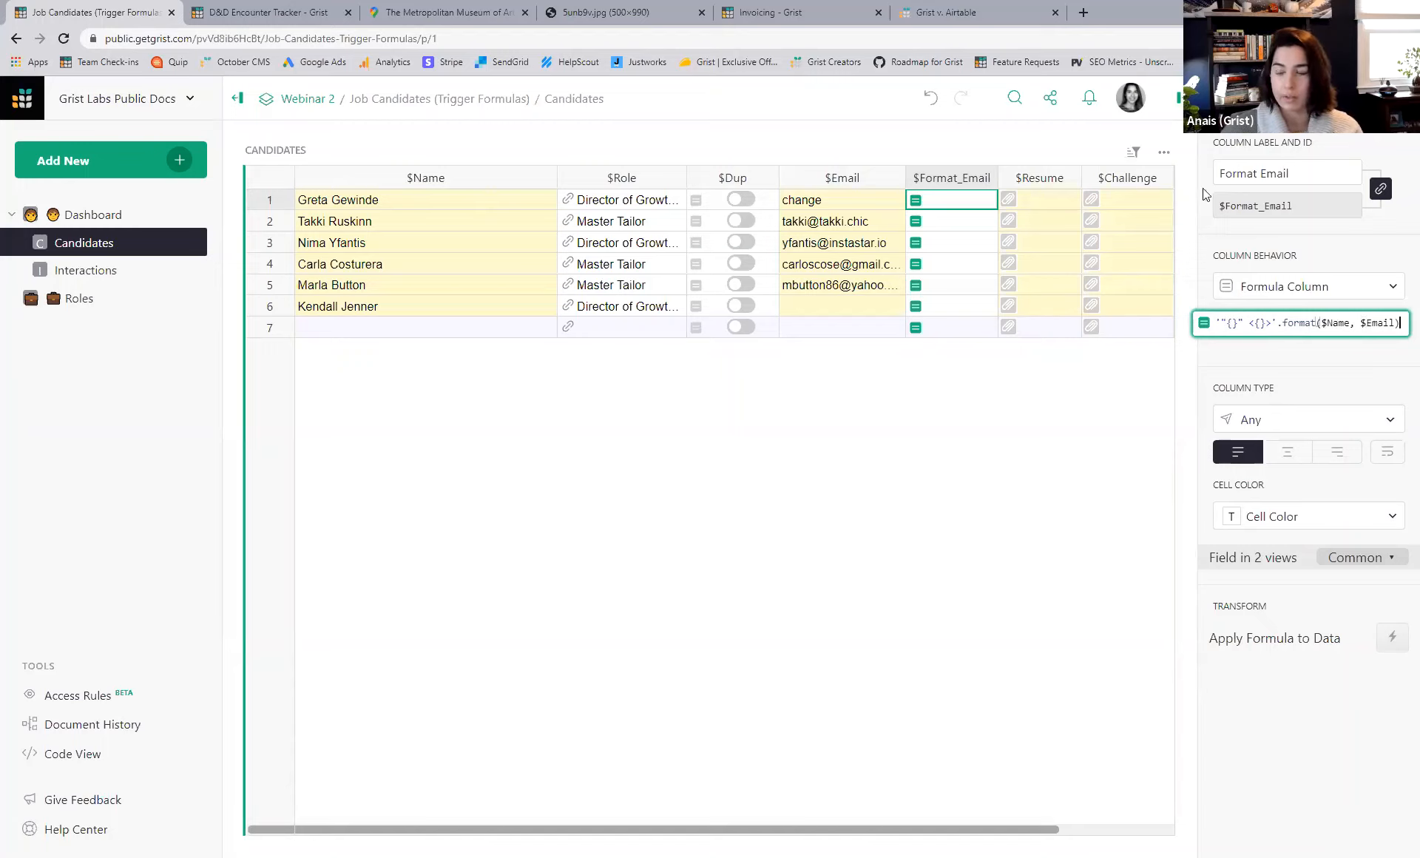
{"action": "key", "text": "Return"}
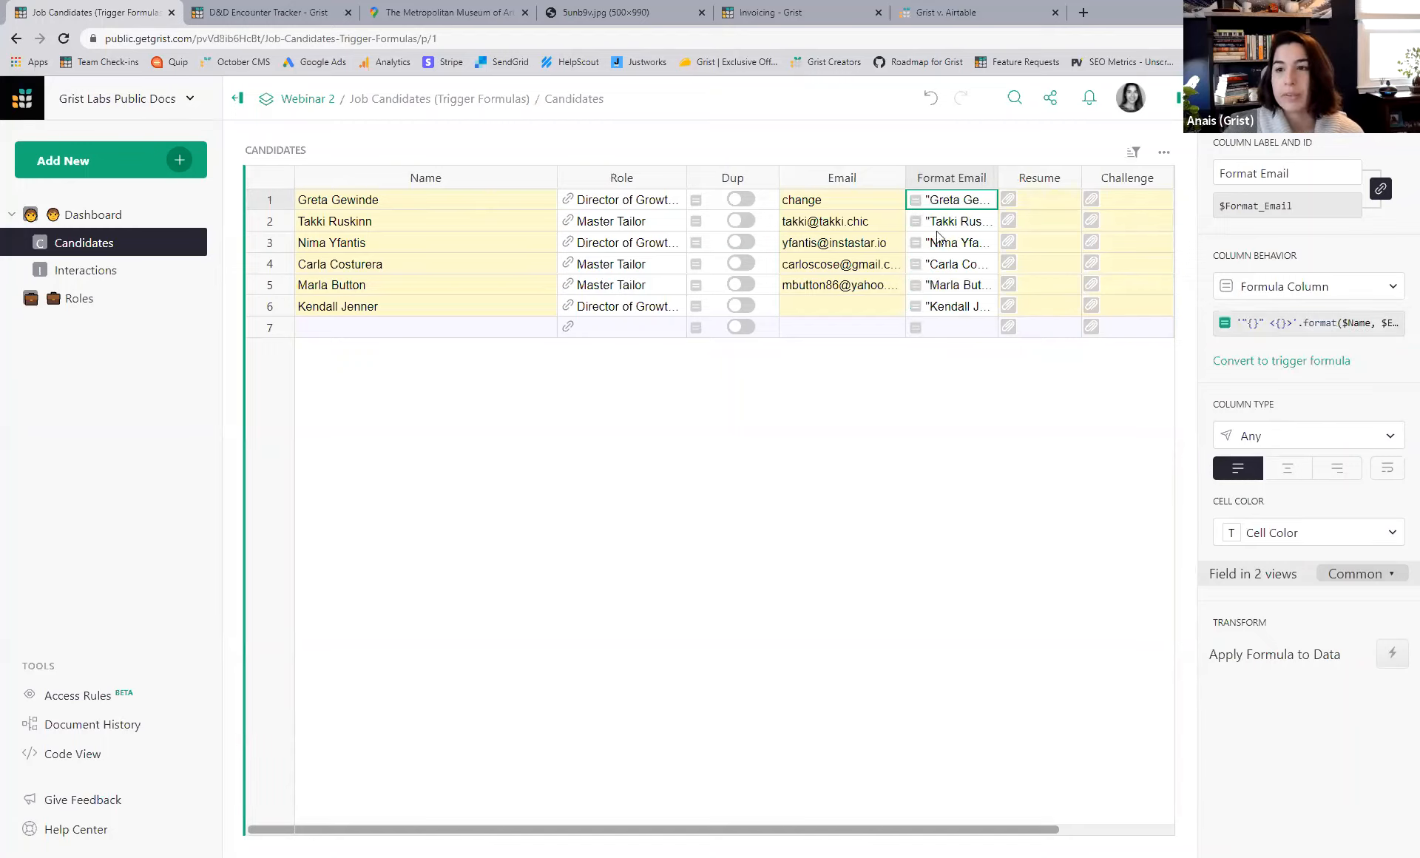
{"action": "left_click_drag", "start_coordinate": [994, 175], "coordinate": [1057, 174]}
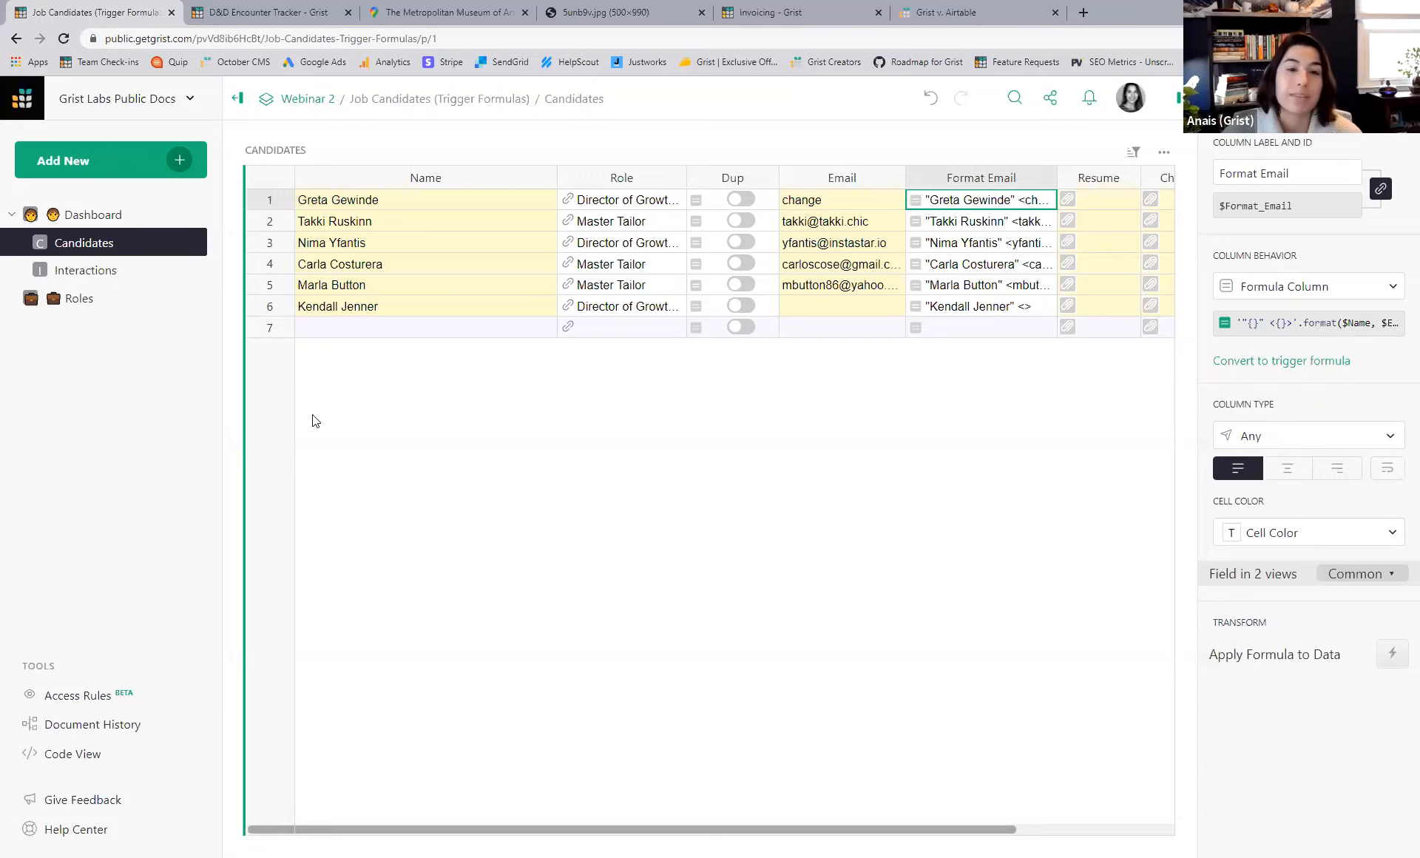
{"action": "left_click", "coordinate": [93, 215]}
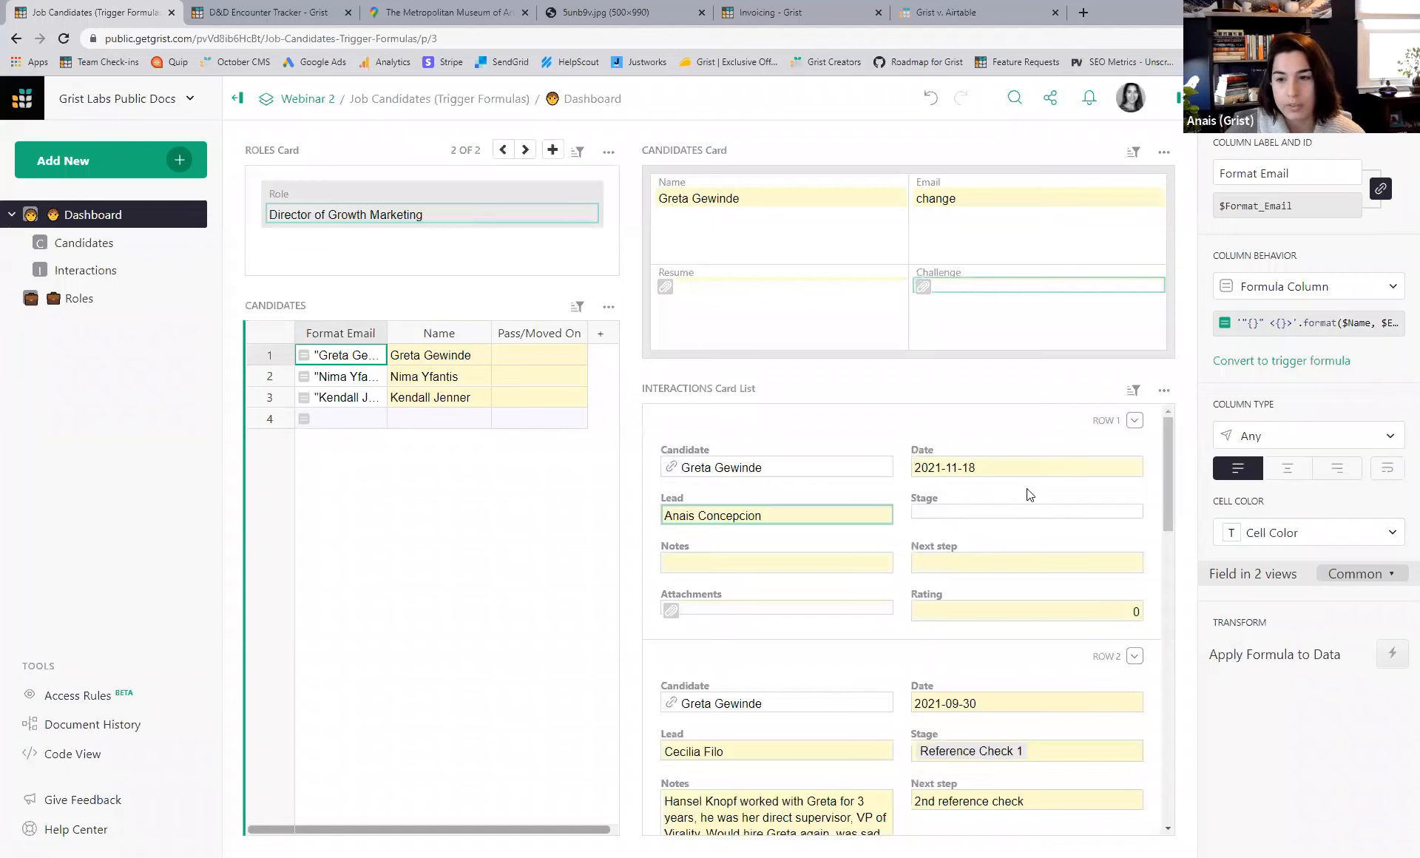
- Delete the first interaction card on the Dashboard, then undo the deletion
{"action": "scroll", "coordinate": [1016, 524], "scroll_direction": "down", "scroll_amount": 2}
{"action": "scroll", "coordinate": [1041, 541], "scroll_direction": "up", "scroll_amount": 2}
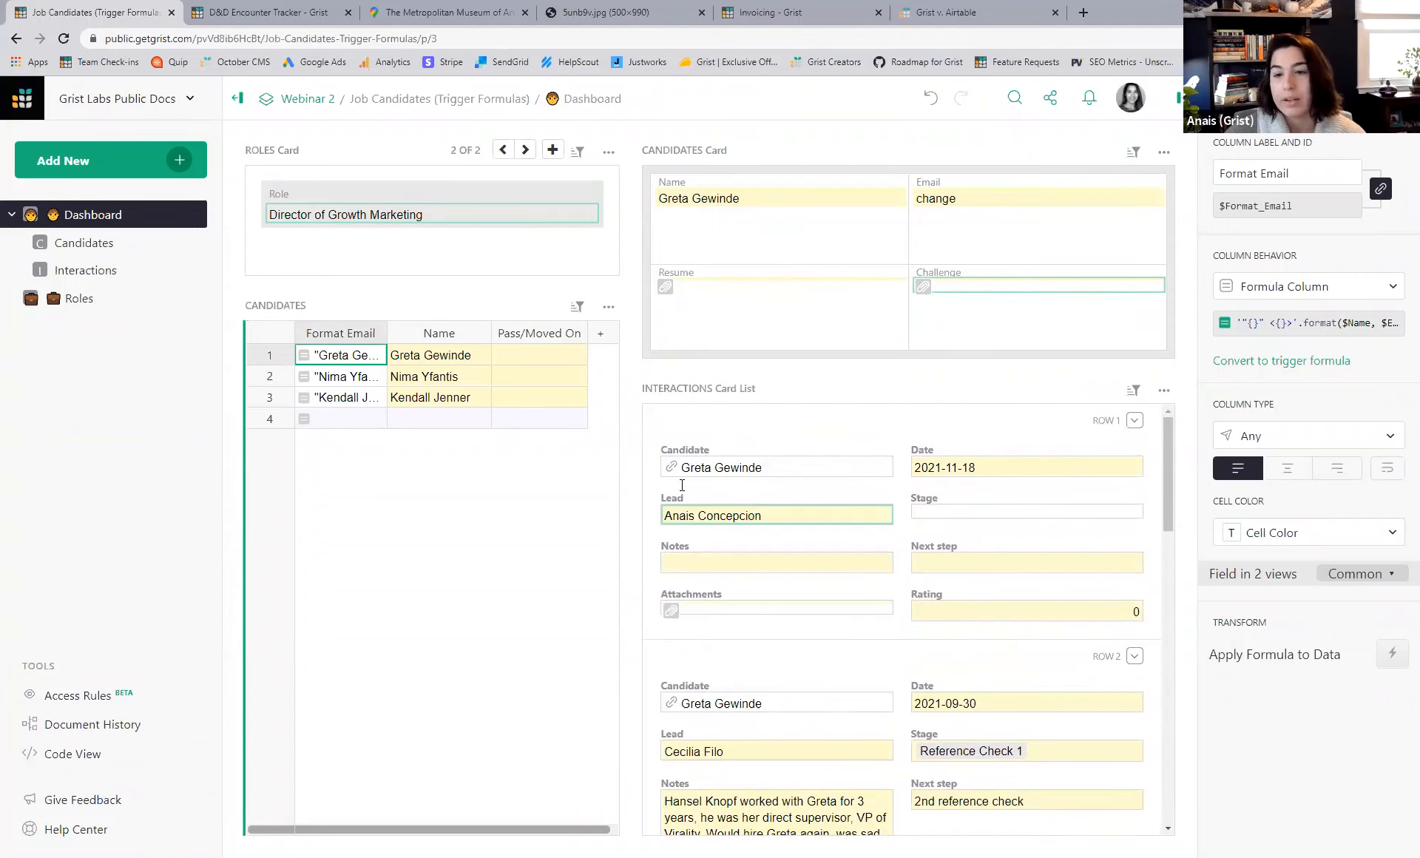
{"action": "left_click", "coordinate": [1135, 421]}
{"action": "left_click", "coordinate": [1156, 502]}
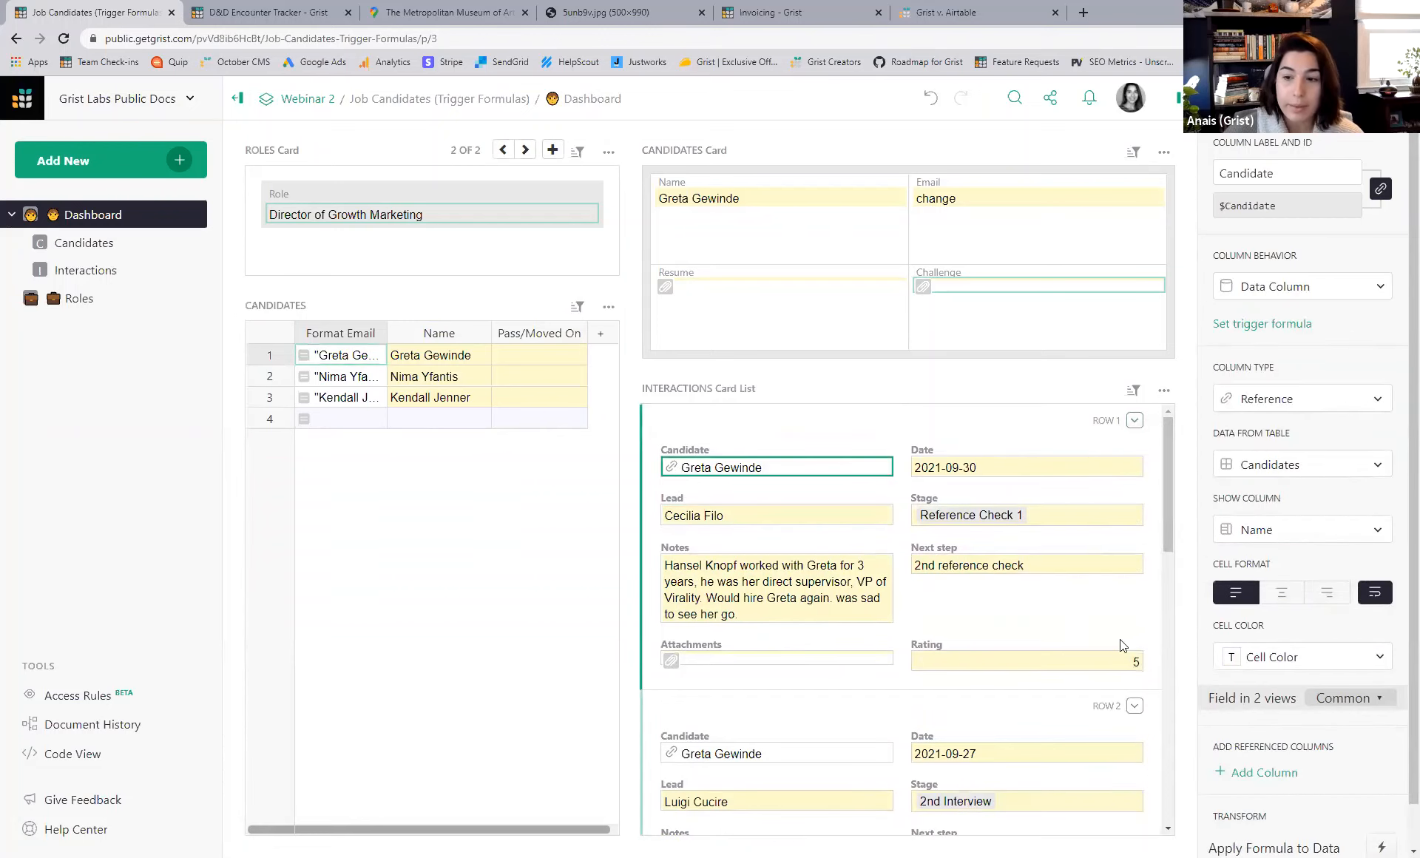
{"action": "scroll", "coordinate": [1119, 666], "scroll_direction": "down", "scroll_amount": 3}
{"action": "scroll", "coordinate": [1117, 658], "scroll_direction": "down", "scroll_amount": 3}
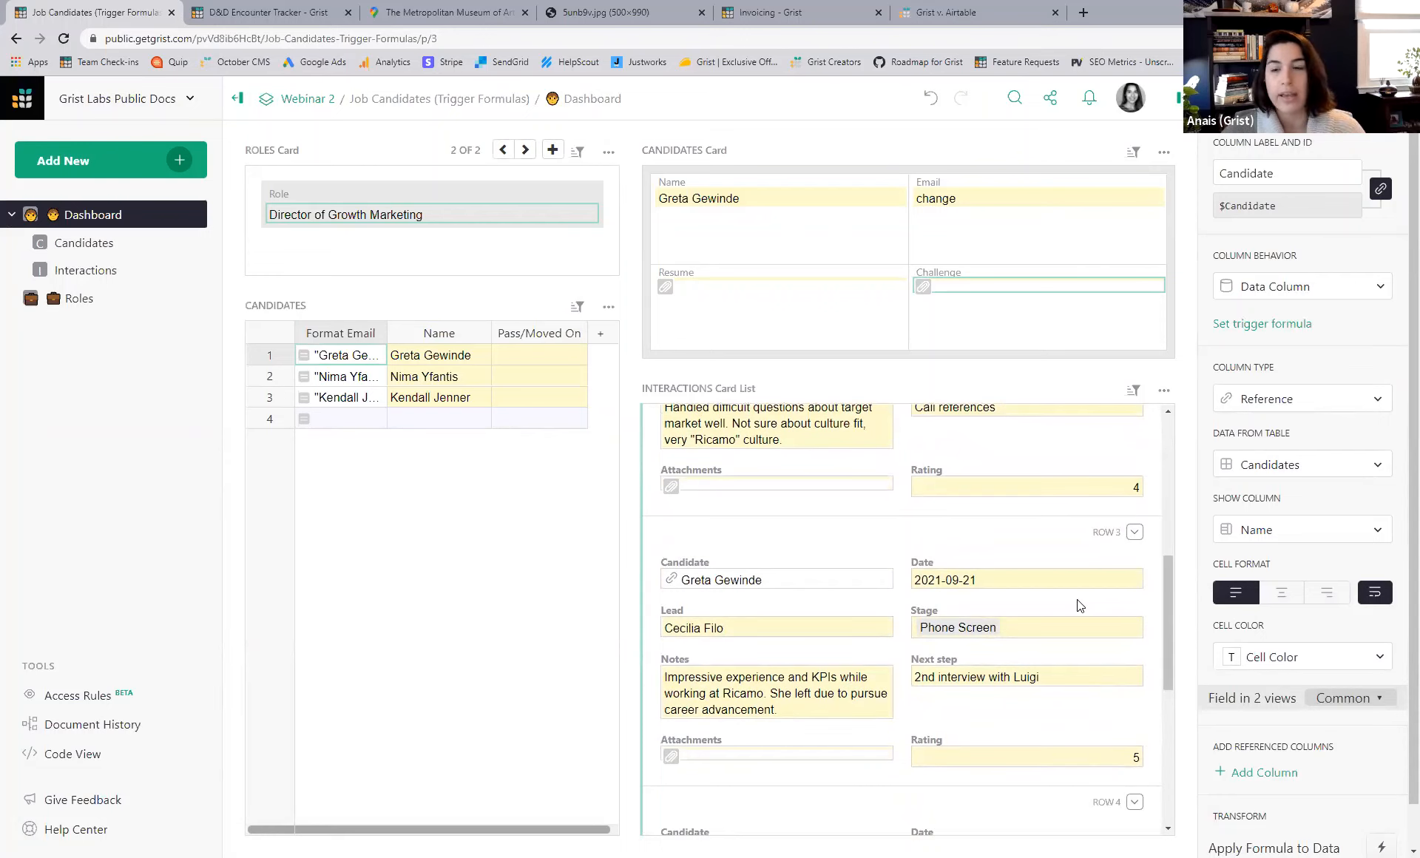
{"action": "key", "text": "ctrl+z"}
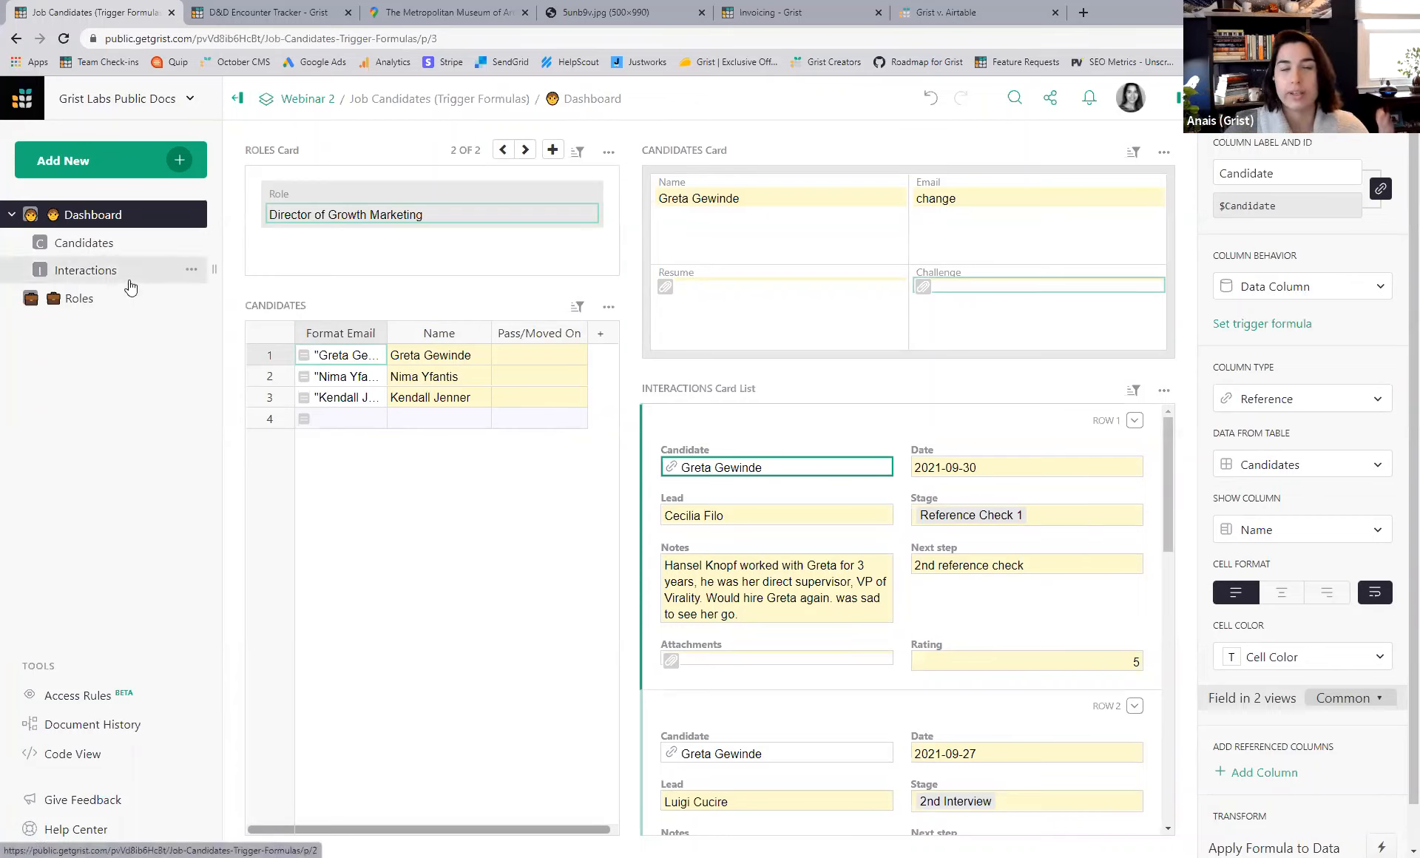
- Pass through the Candidates table on the way to the Interactions table
{"action": "left_click", "coordinate": [89, 244]}
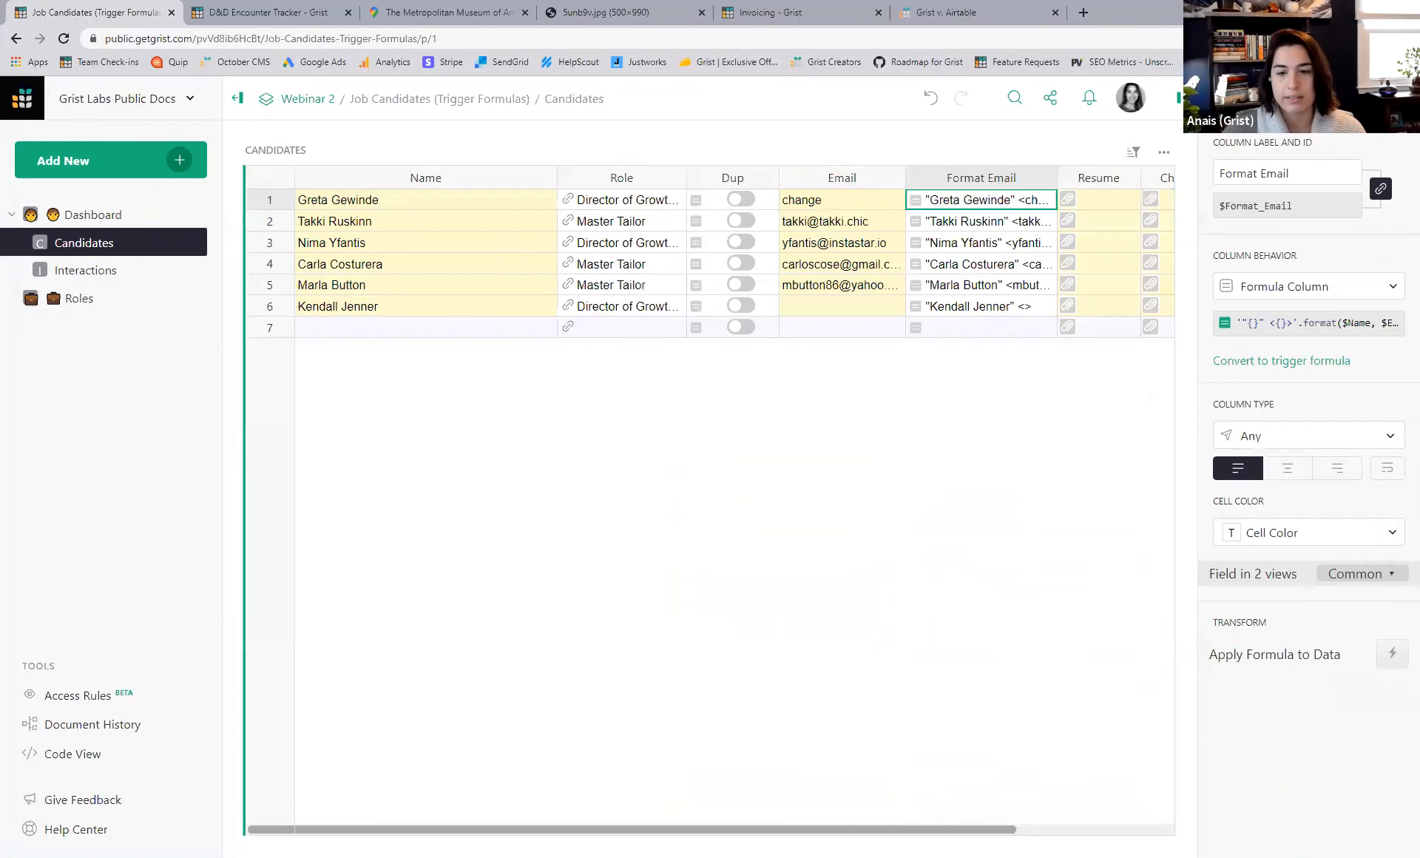
{"action": "left_click_drag", "start_coordinate": [659, 829], "coordinate": [950, 814]}
{"action": "scroll", "coordinate": [804, 811], "scroll_direction": "left", "scroll_amount": 5}
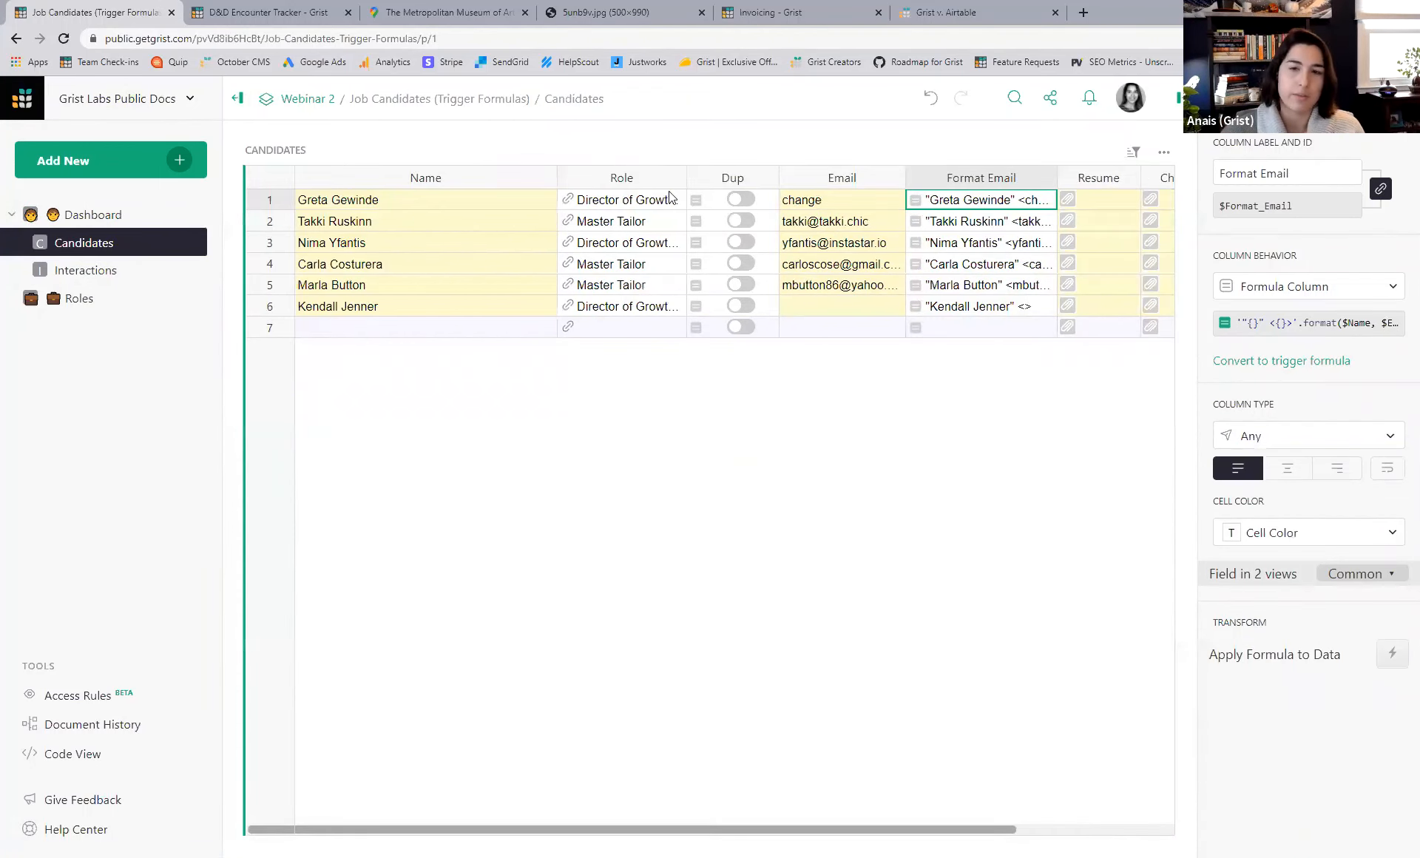
{"action": "left_click", "coordinate": [93, 272]}
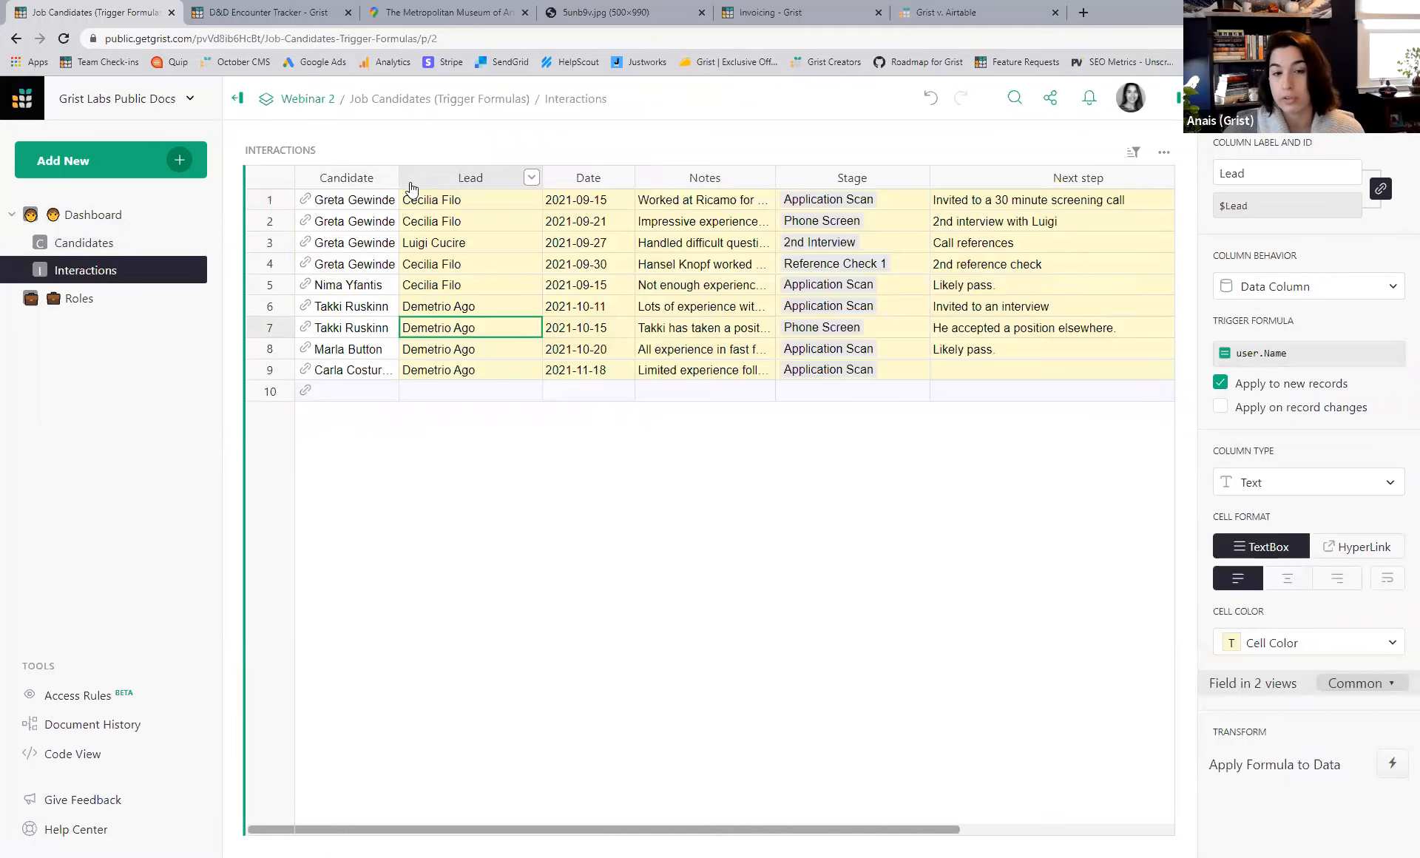
- Insert a column named Email to the left of Lead in Interactions
{"action": "left_click", "coordinate": [531, 178]}
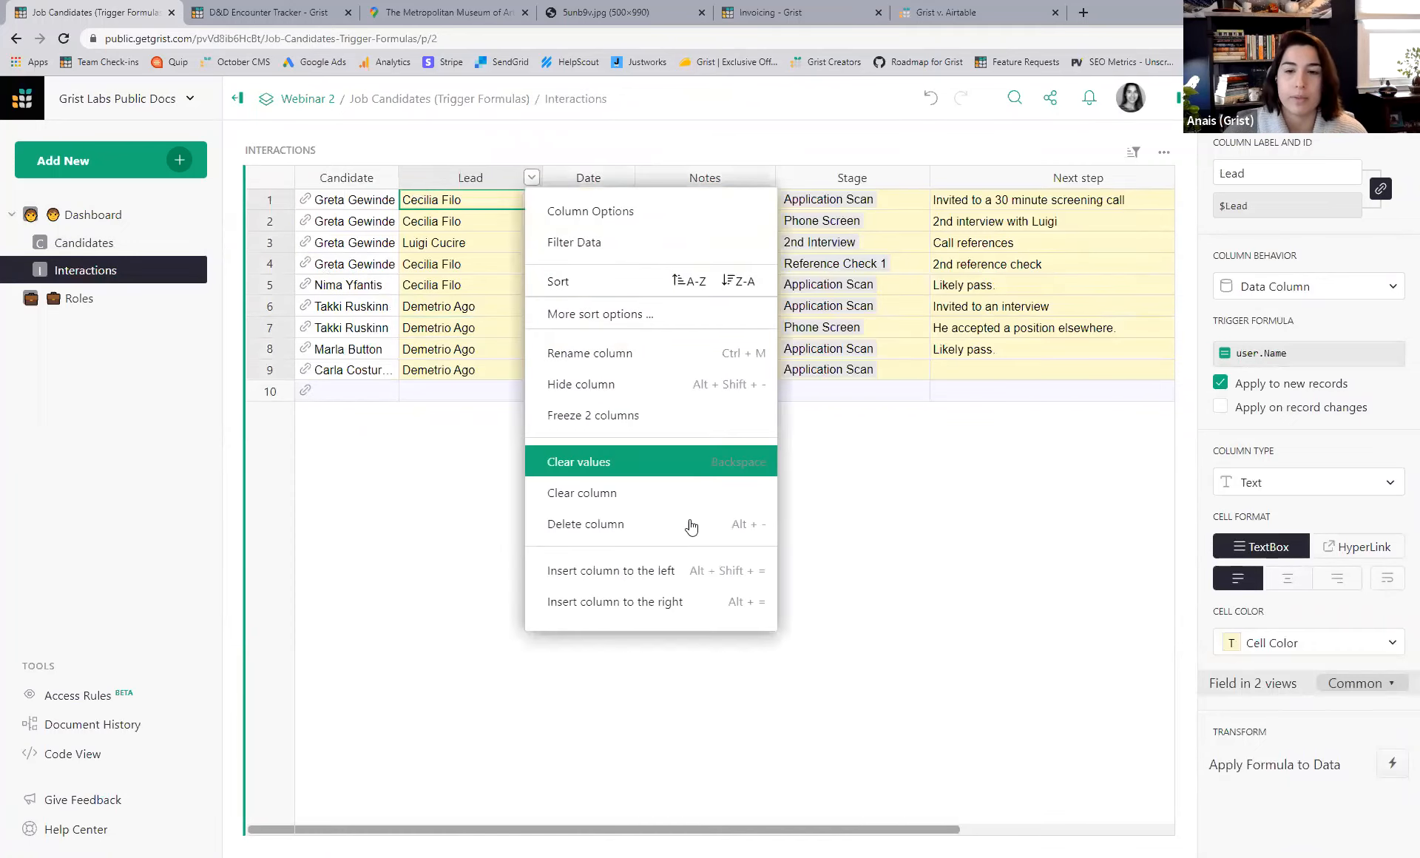
{"action": "left_click", "coordinate": [678, 574]}
{"action": "type", "text": "Email"}
{"action": "key", "text": "Return"}
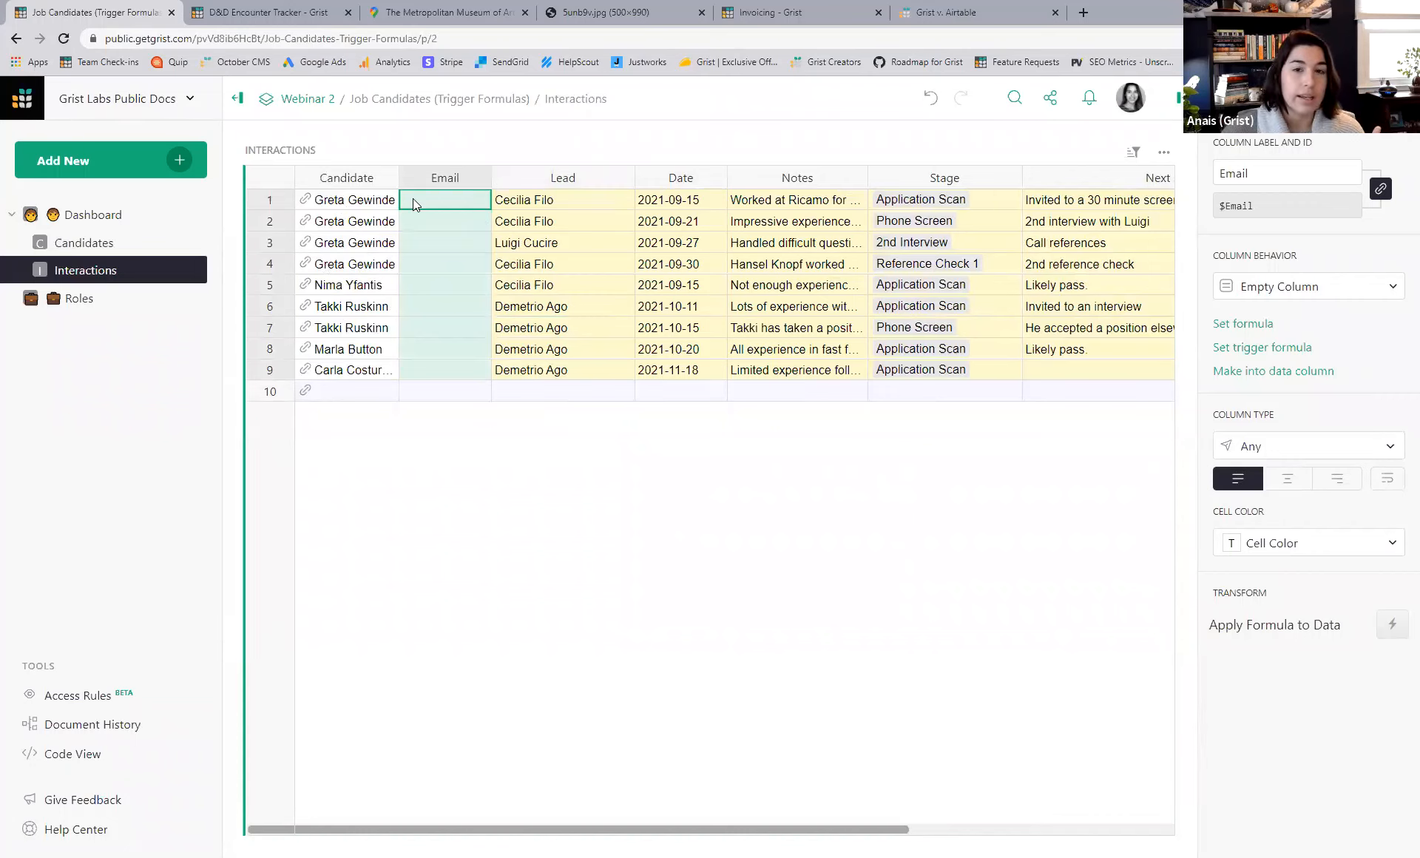
- Give the Email column the formula $Candidate.Email and widen it
{"action": "key", "text": "equal"}
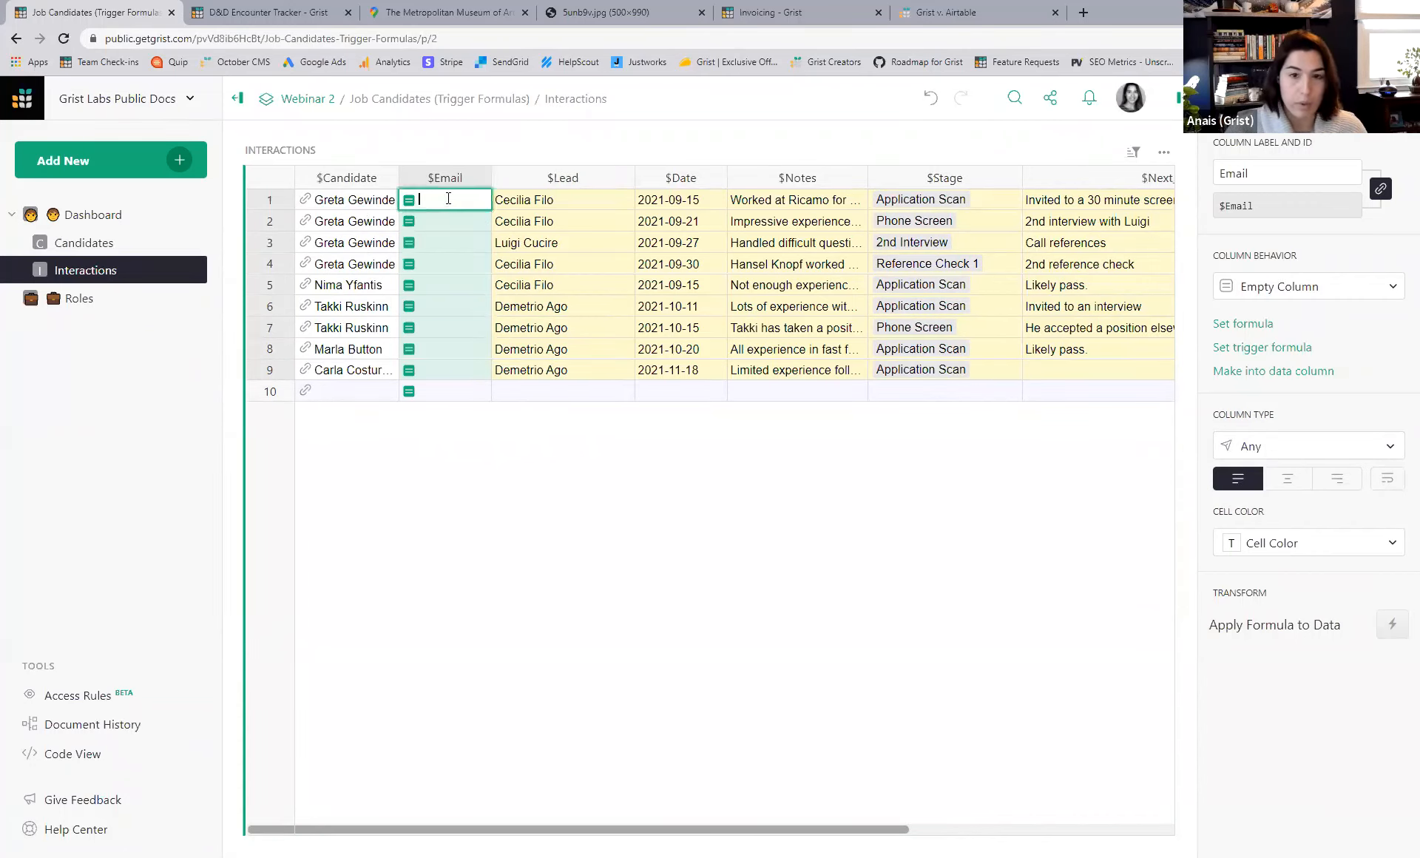
{"action": "type", "text": "$Candidate"}
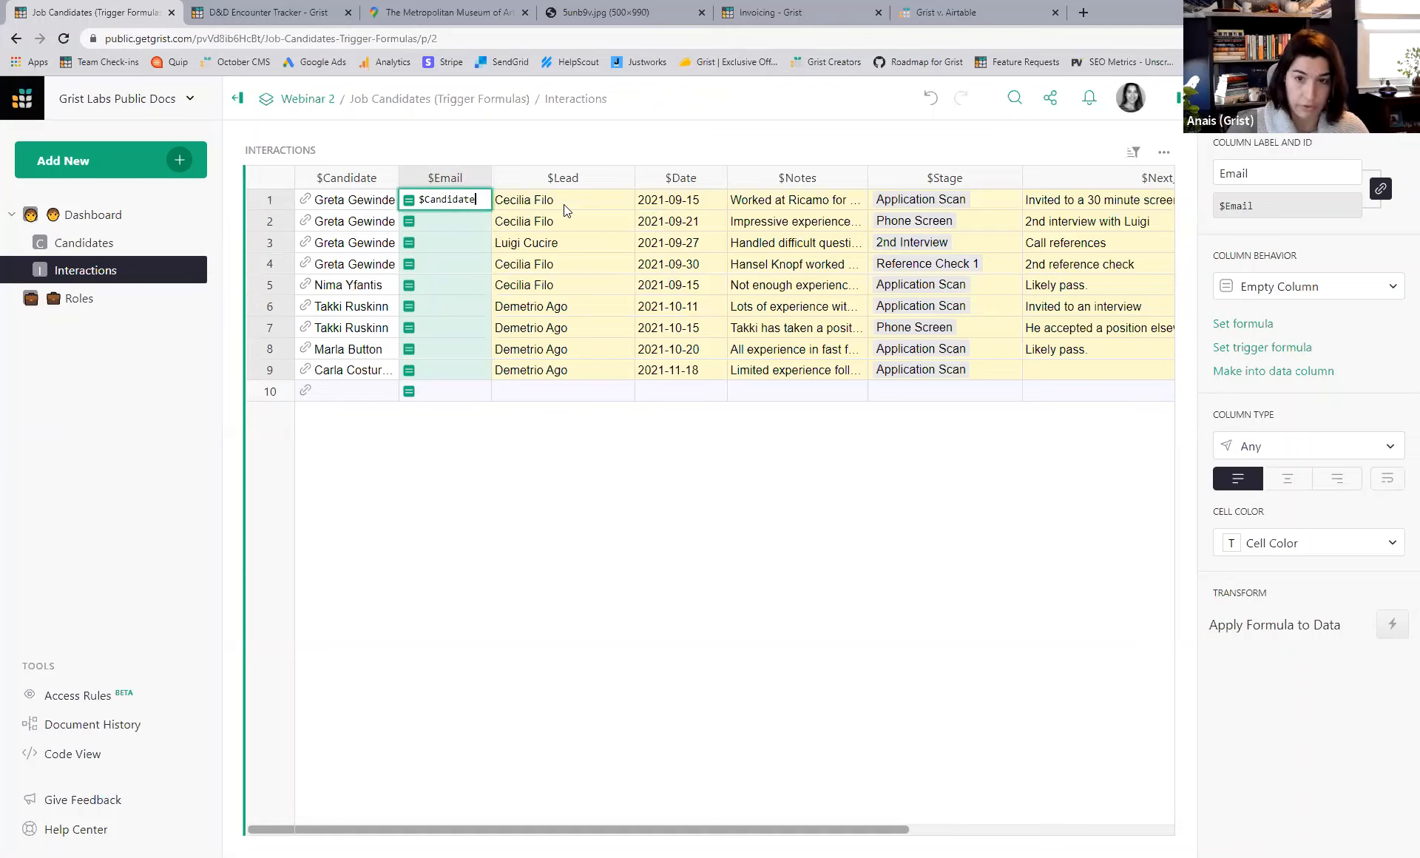
{"action": "type", "text": "."}
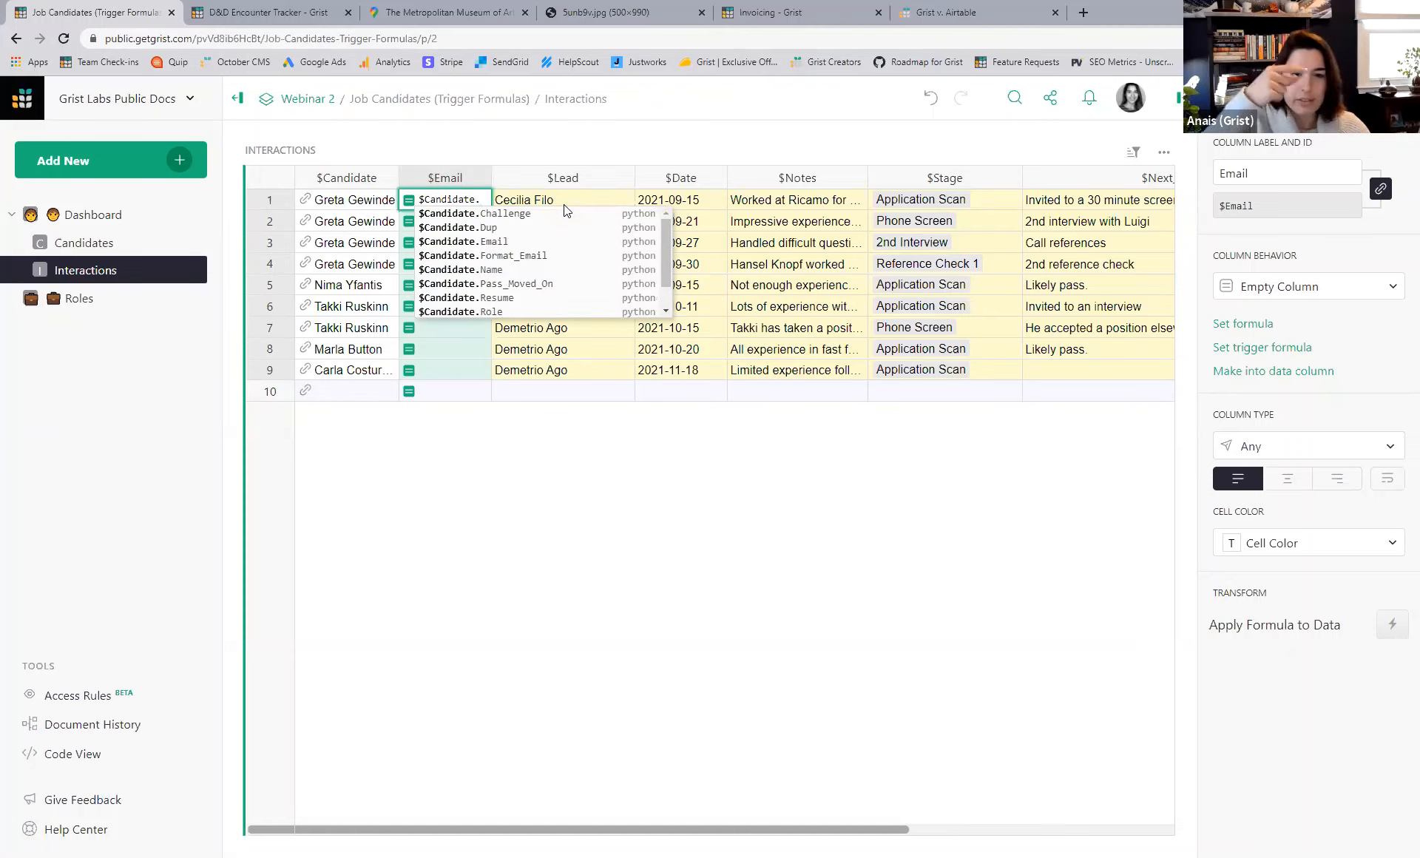
{"action": "left_click", "coordinate": [543, 241]}
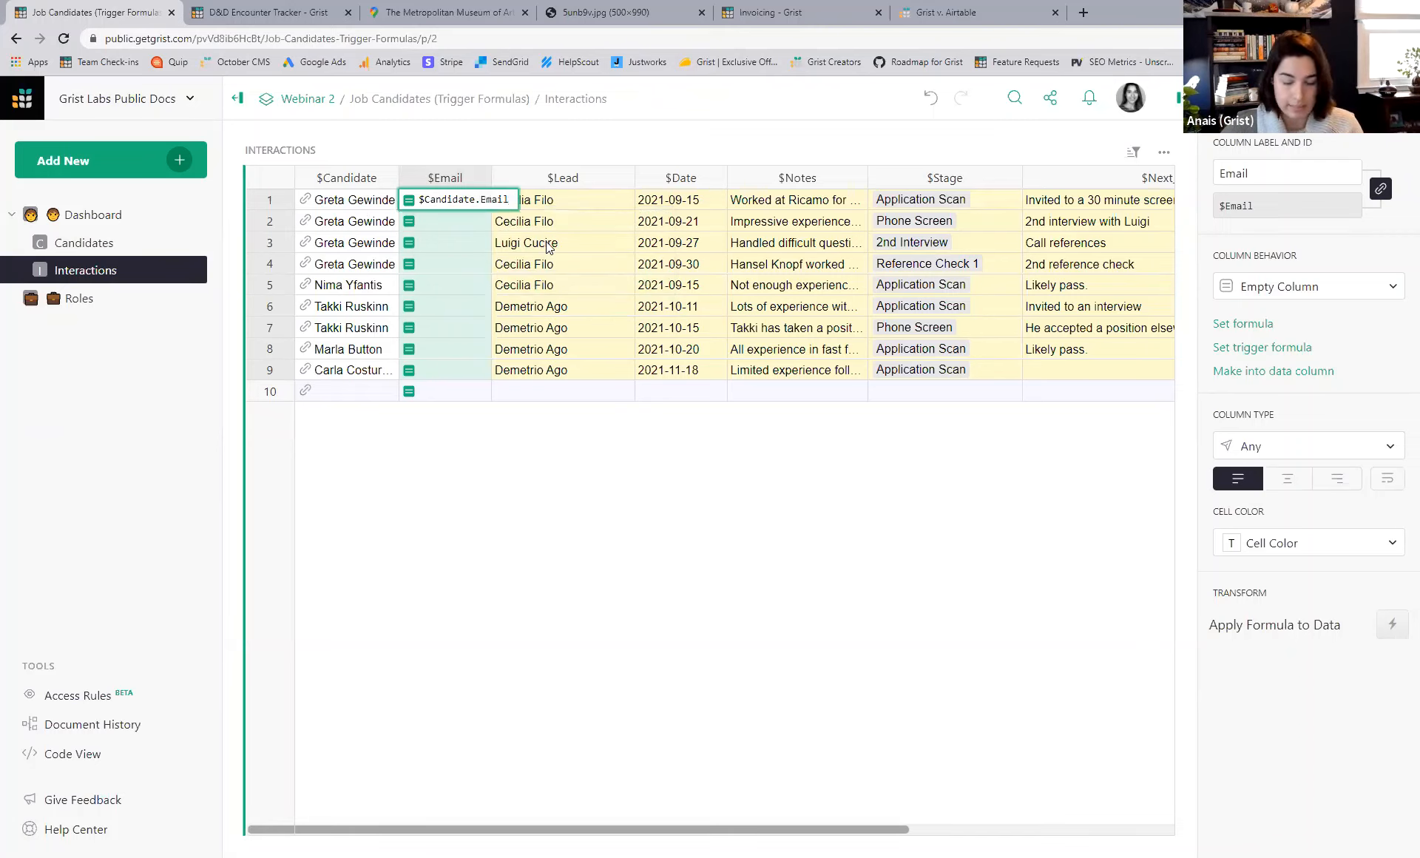
{"action": "key", "text": "Return"}
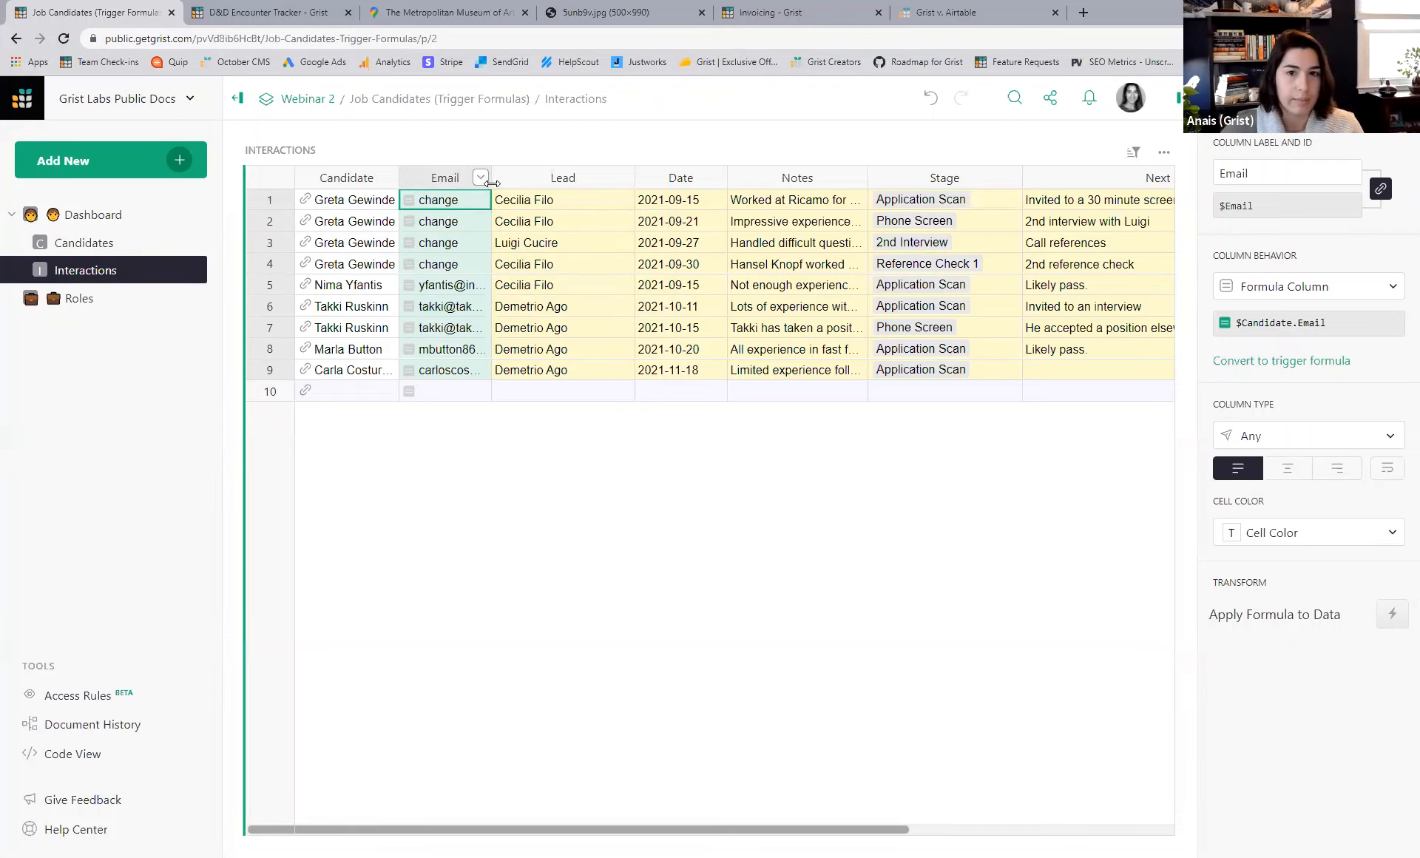
{"action": "left_click_drag", "start_coordinate": [492, 183], "coordinate": [555, 183]}
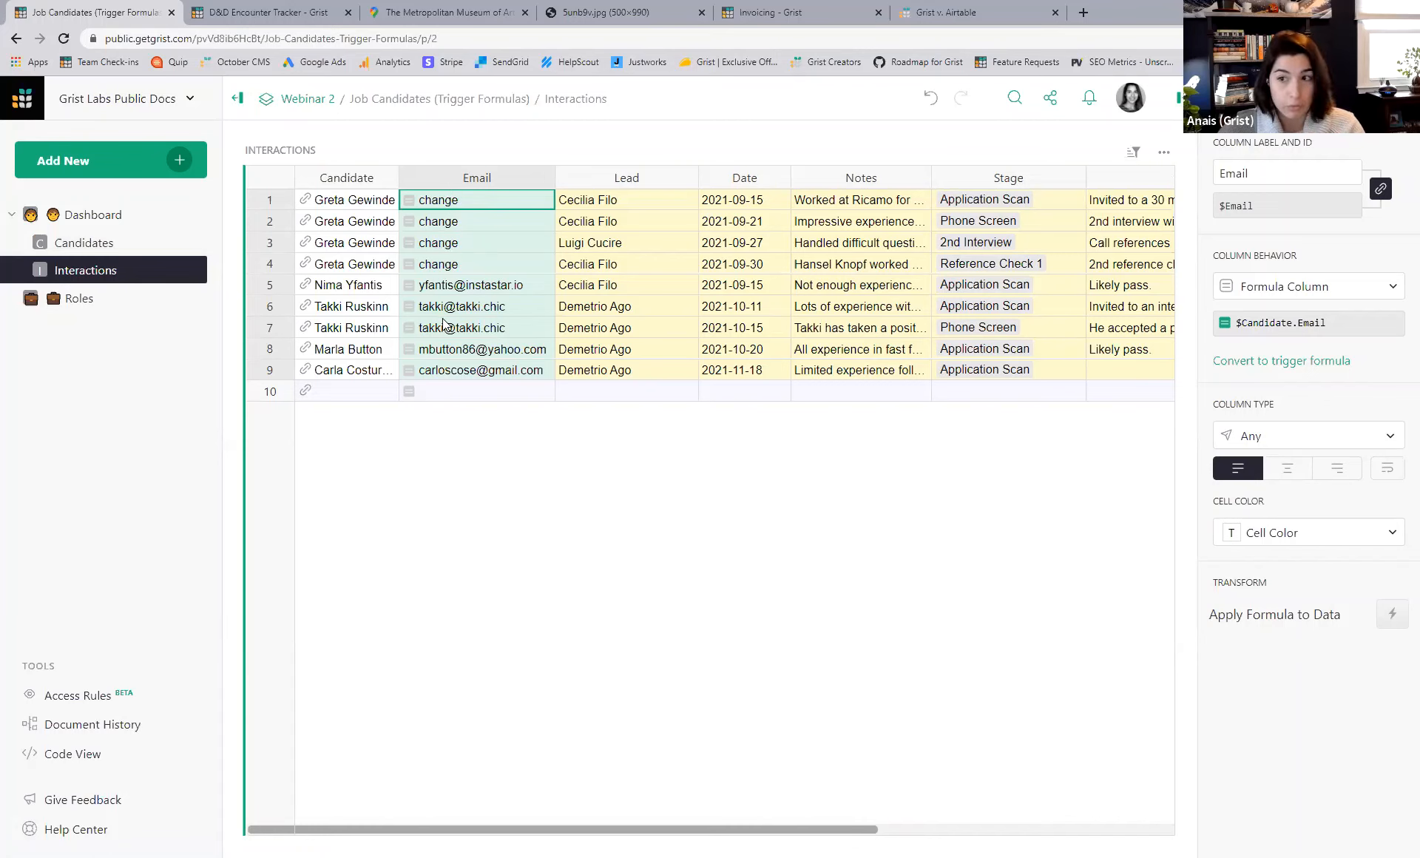
- Replace the first candidate's placeholder email with a new Gmail address, then view Interactions
{"action": "left_click", "coordinate": [92, 253]}
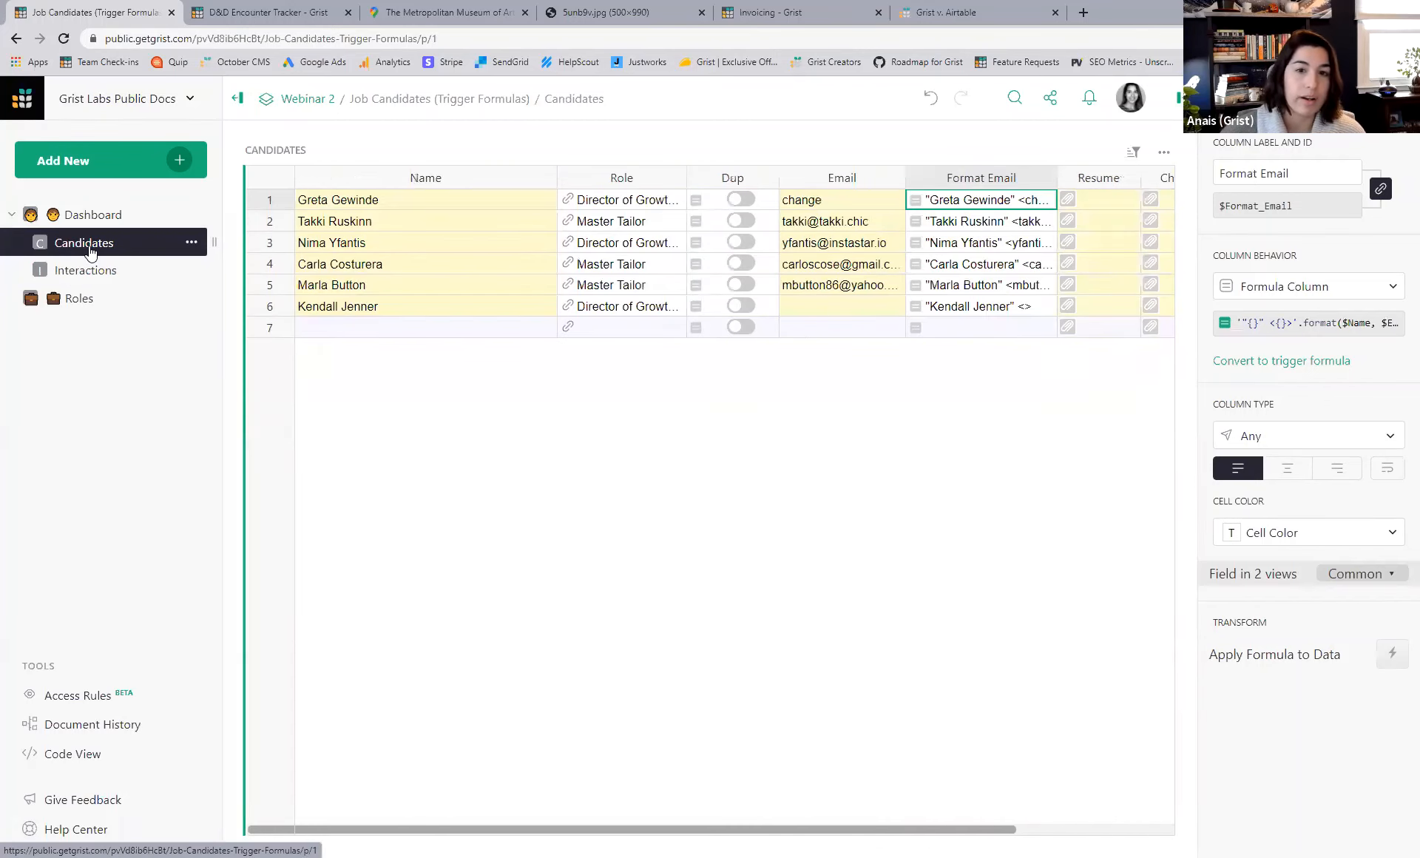
{"action": "double_click", "coordinate": [810, 201]}
{"action": "key", "text": "ctrl+a"}
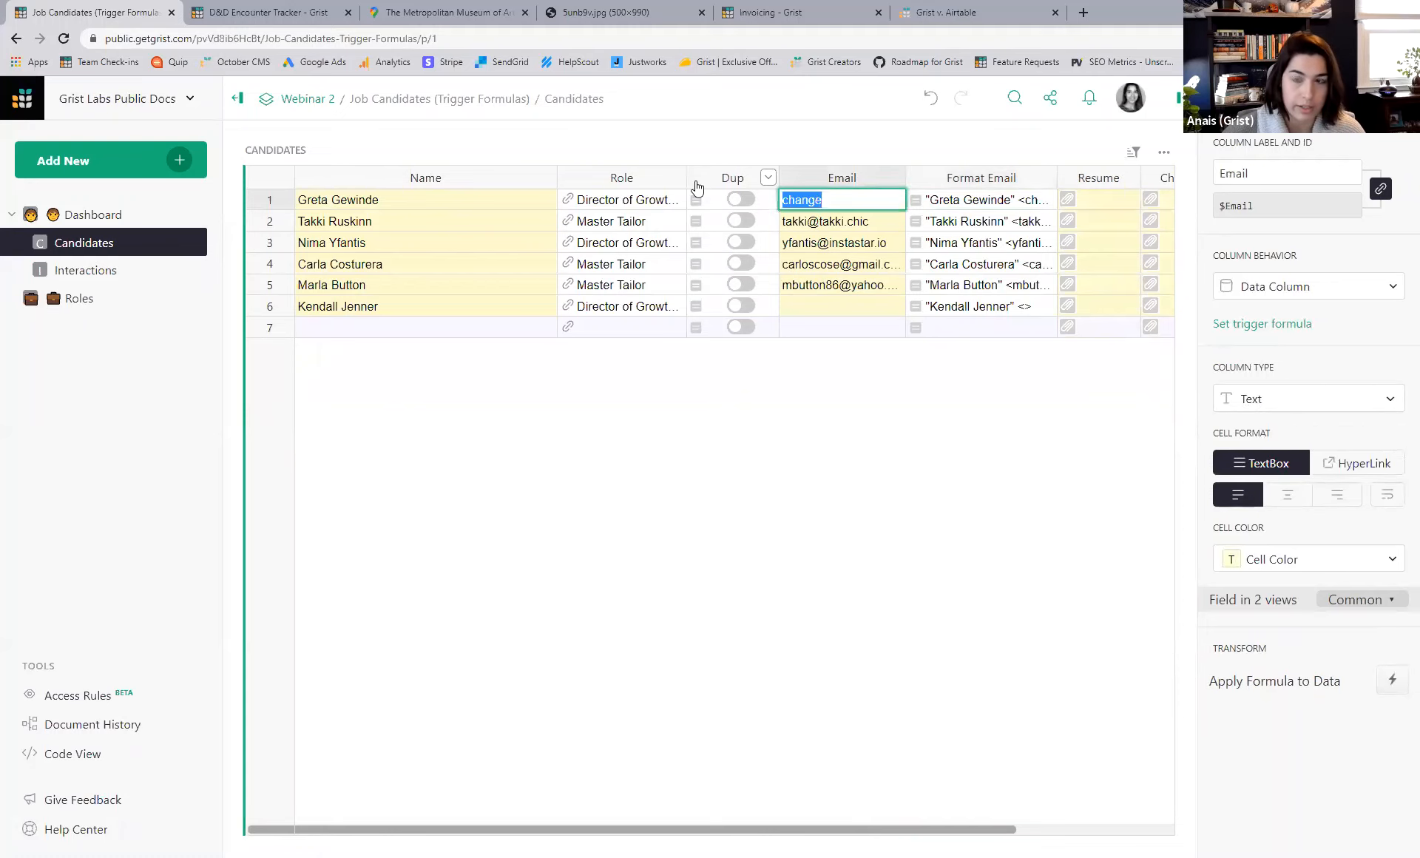
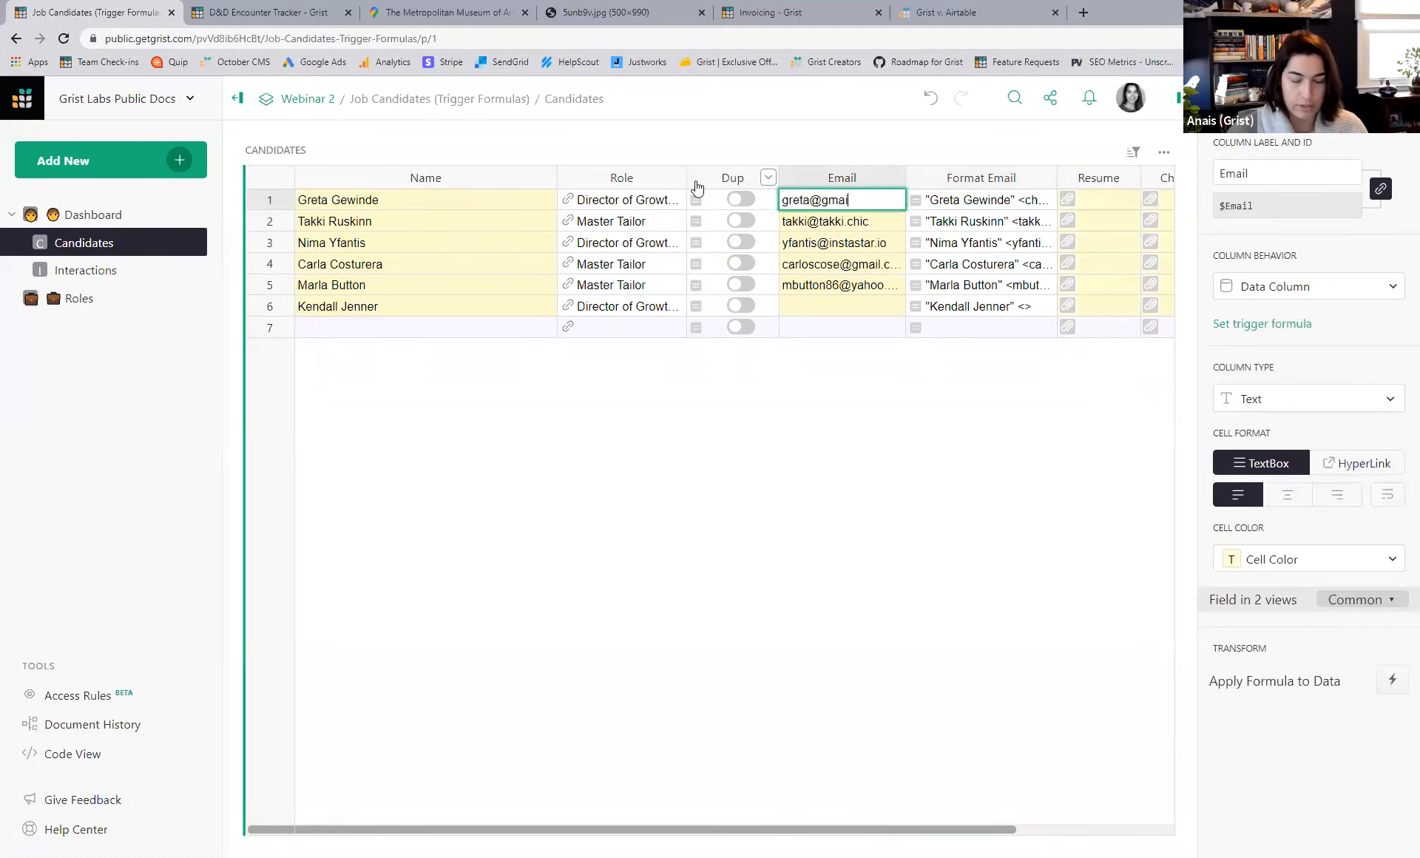
{"action": "key", "text": "Return"}
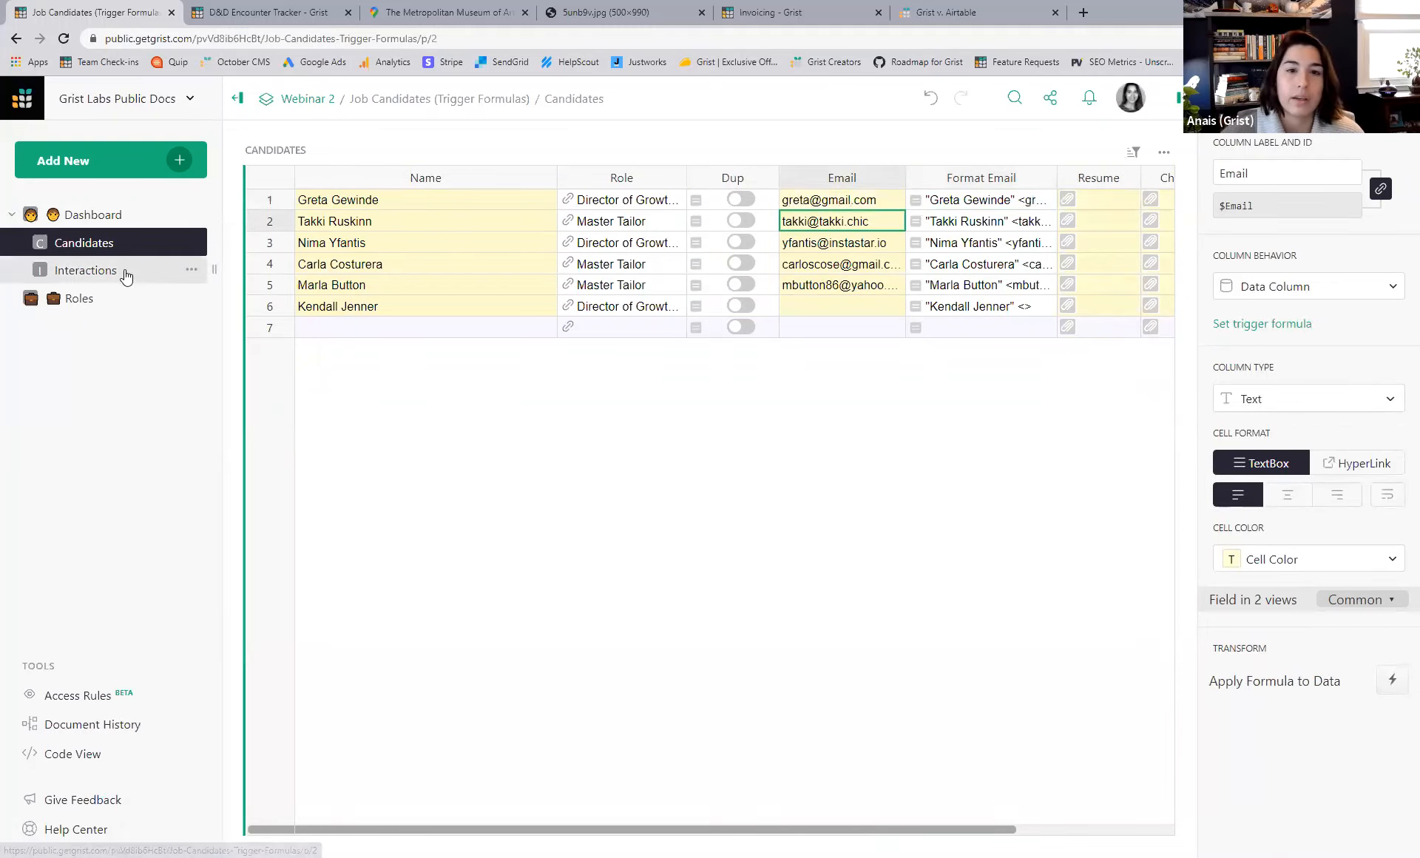
{"action": "left_click", "coordinate": [153, 270]}
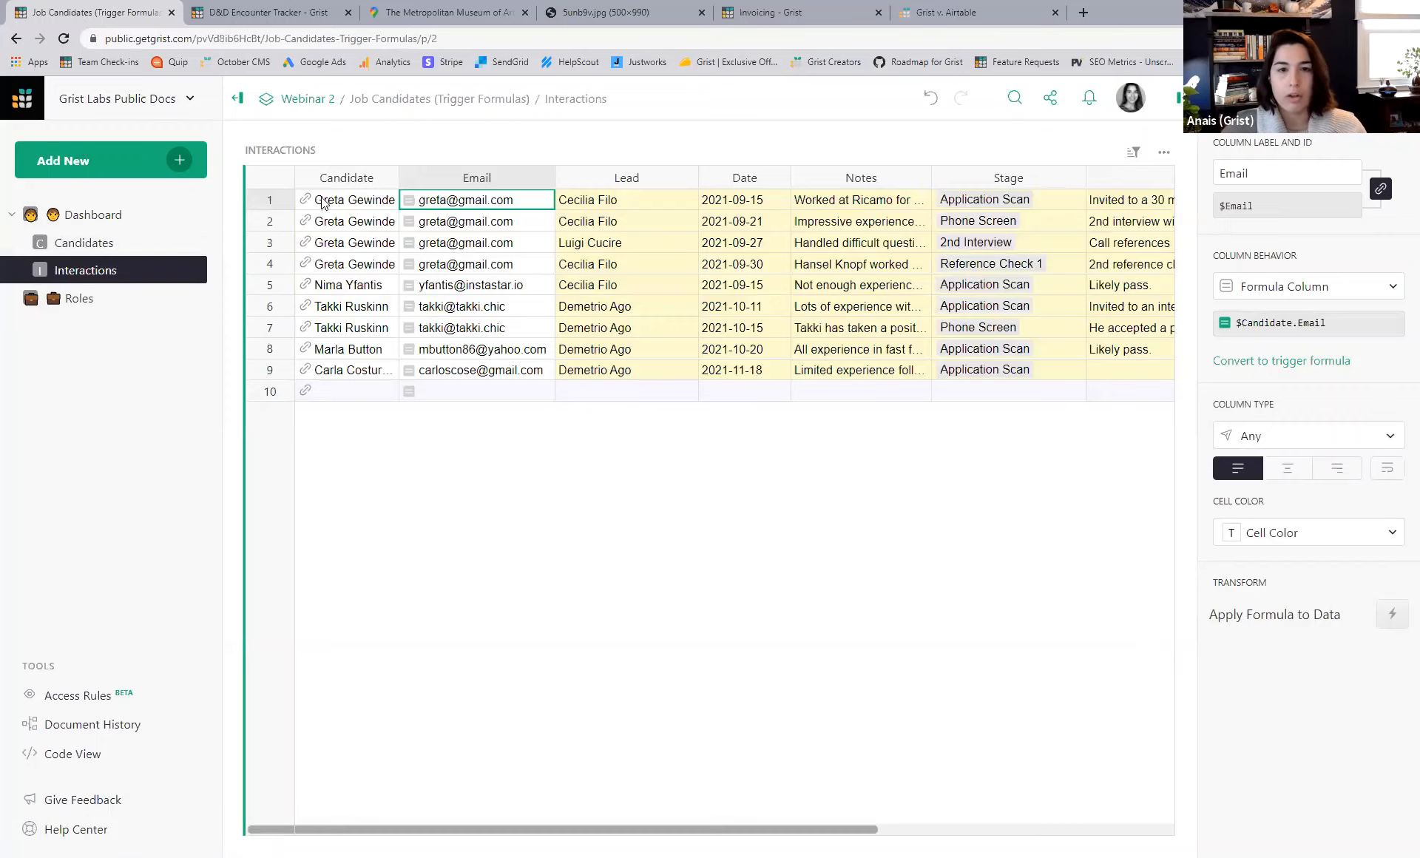
- Switch to Candidates and back, then select the Interactions Candidate column header
{"action": "left_click", "coordinate": [81, 243]}
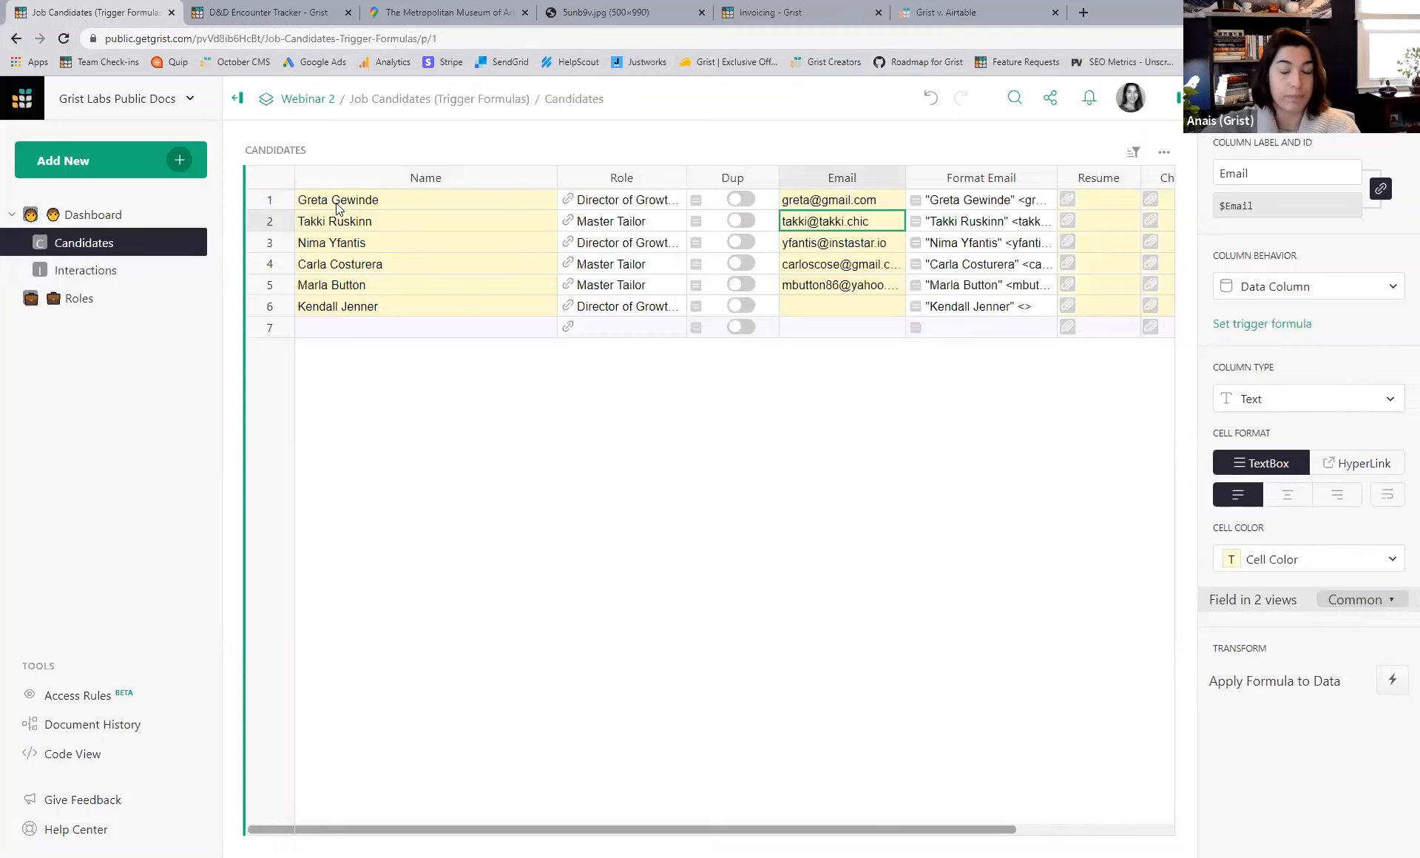
{"action": "left_click", "coordinate": [125, 271]}
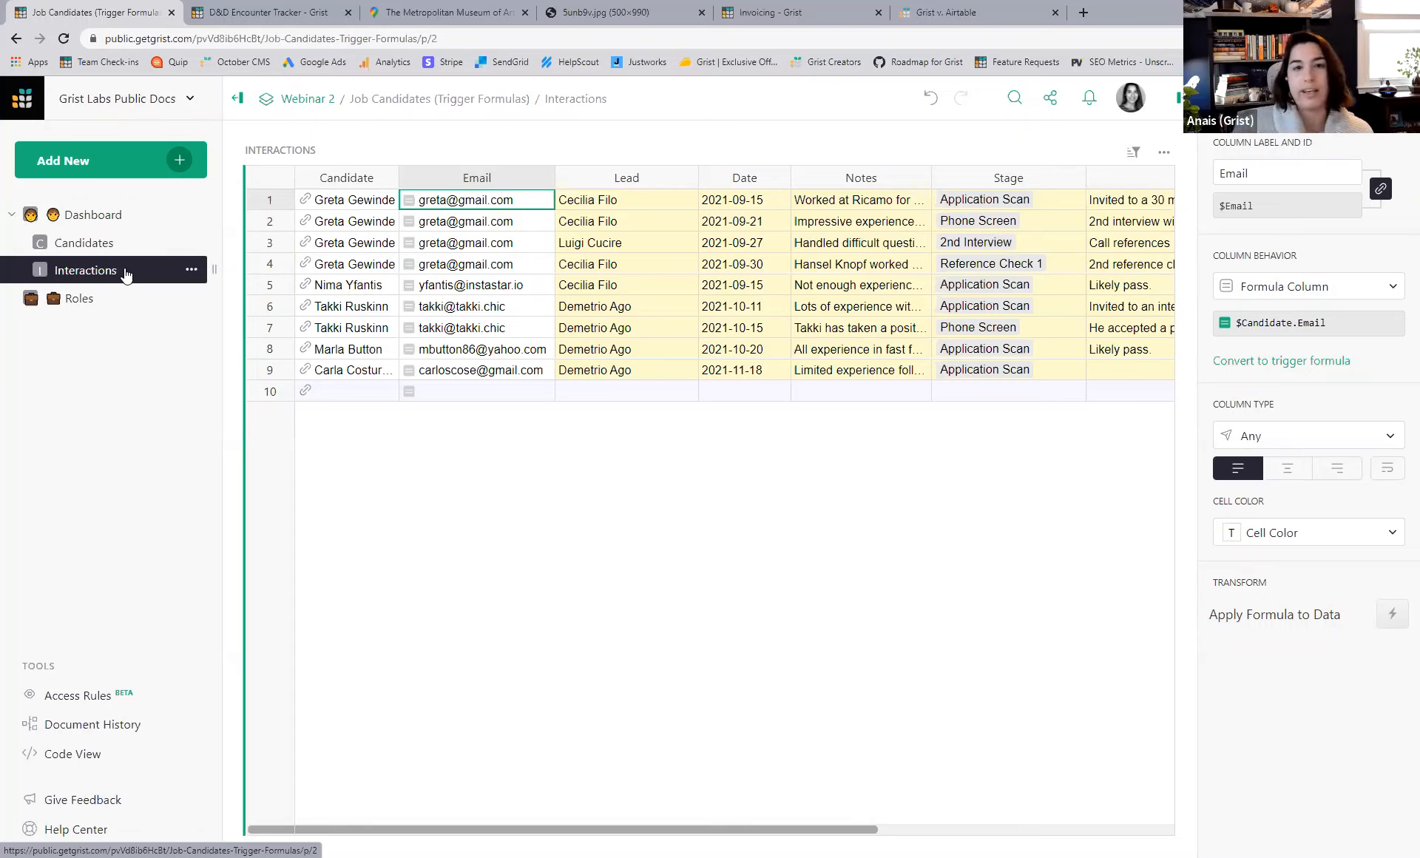
{"action": "left_click", "coordinate": [340, 179]}
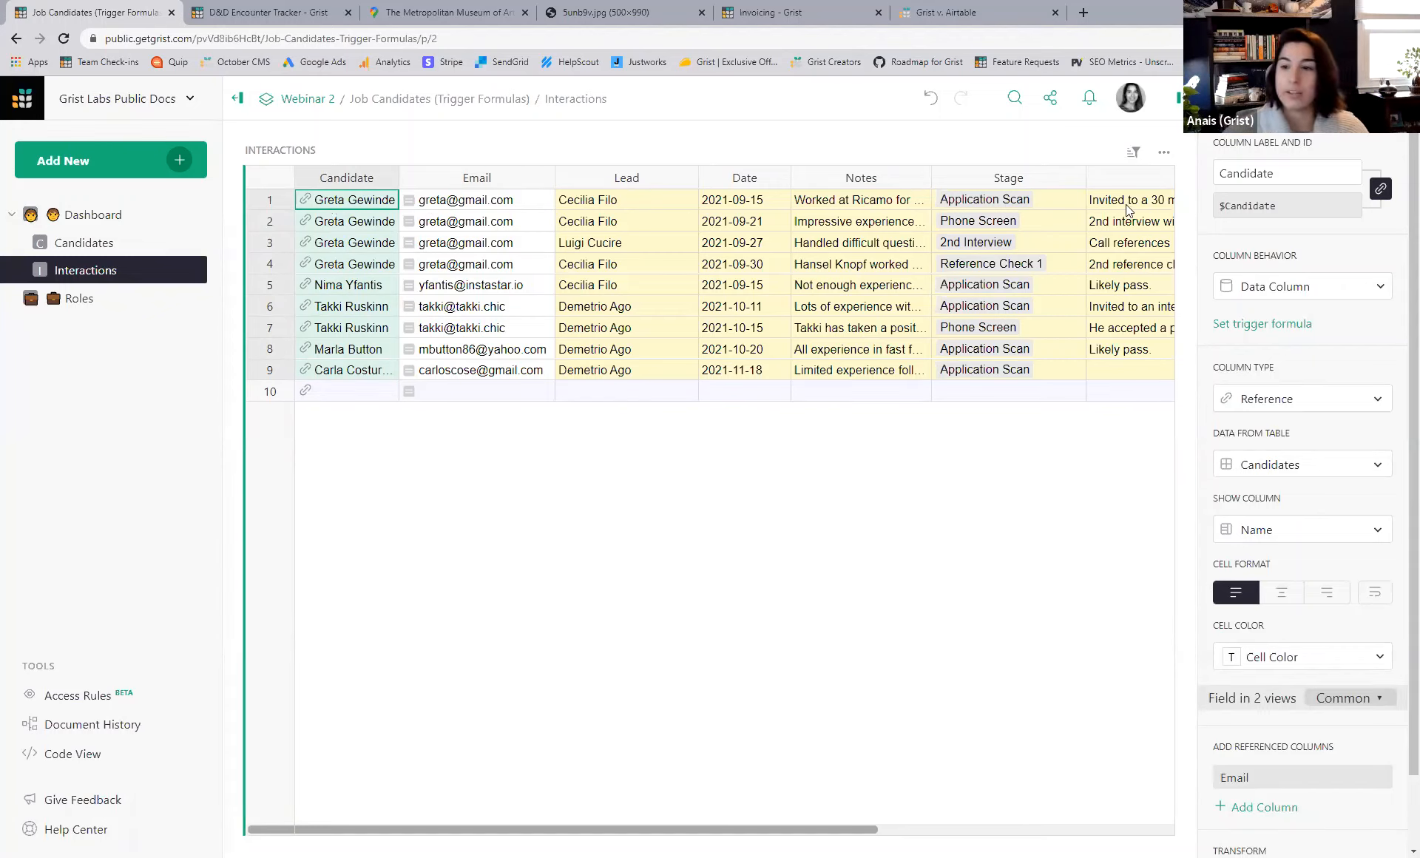
- Switch the Candidate column's Show Column to Email, then back to Name
{"action": "left_click", "coordinate": [1322, 538]}
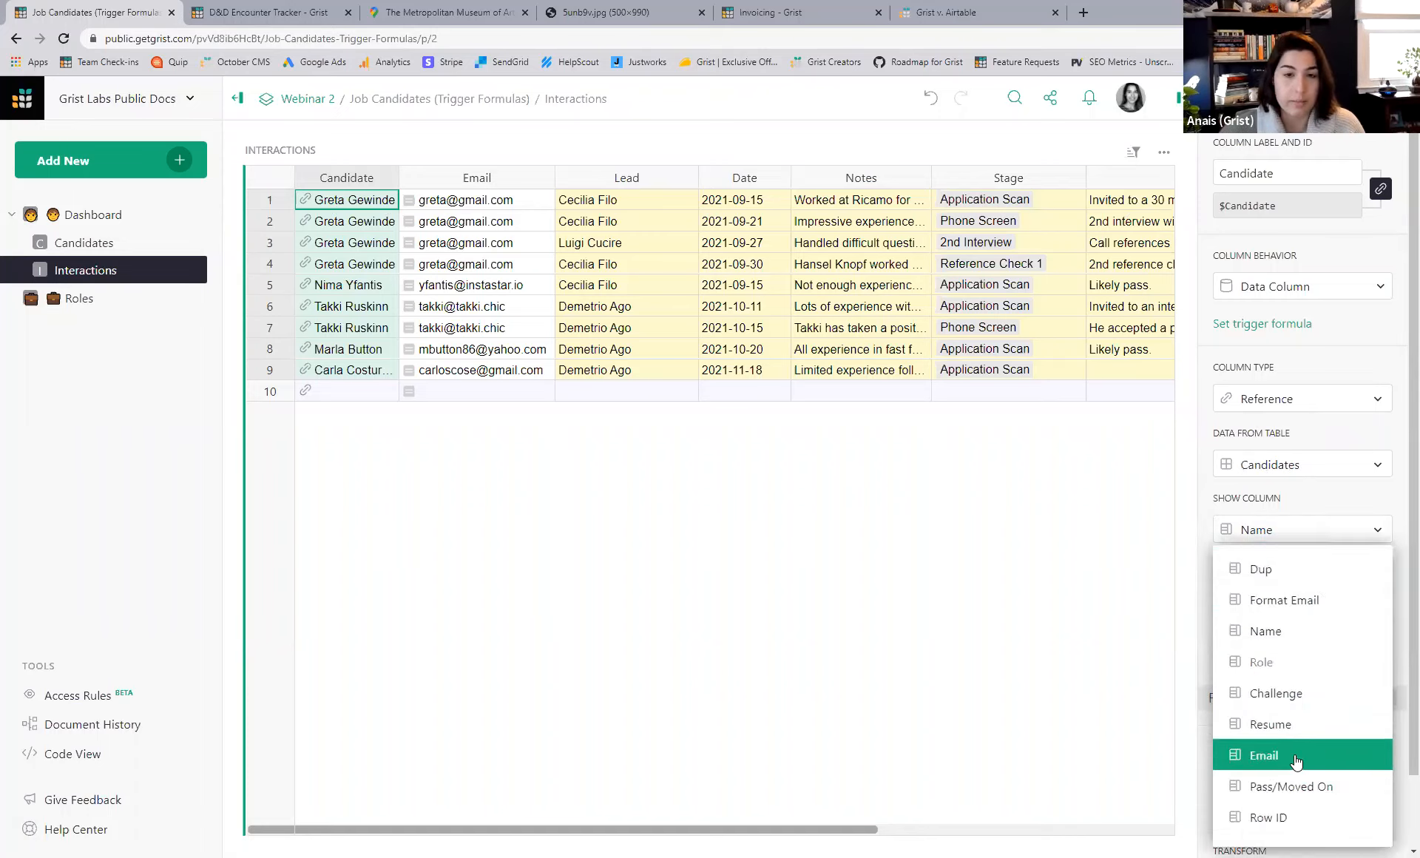
{"action": "left_click", "coordinate": [1295, 755]}
{"action": "left_click", "coordinate": [1316, 538]}
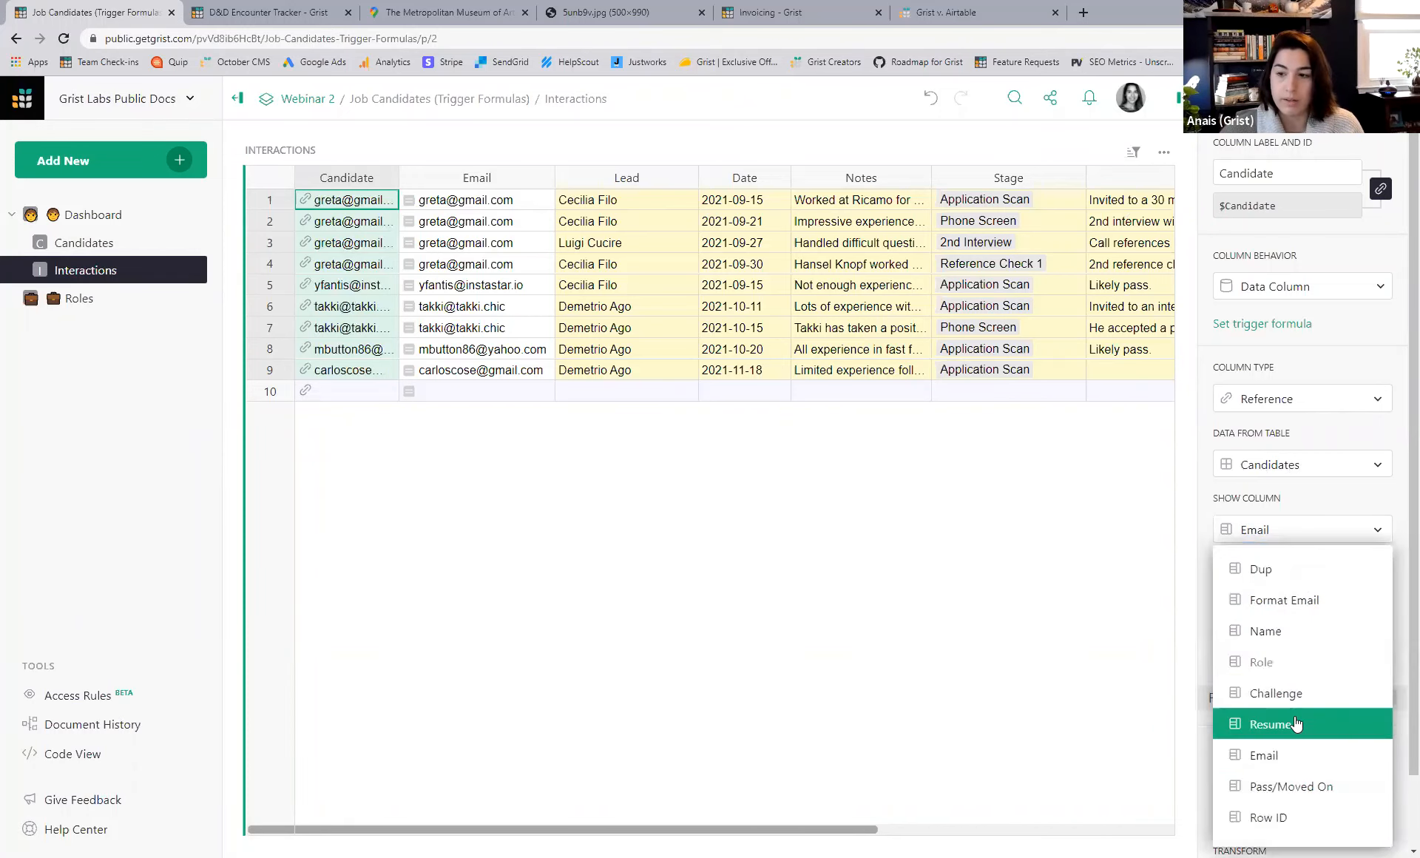
{"action": "left_click", "coordinate": [1293, 632]}
- Set the Candidate column to show Row ID, then select Role in Candidates
{"action": "left_click", "coordinate": [1292, 536]}
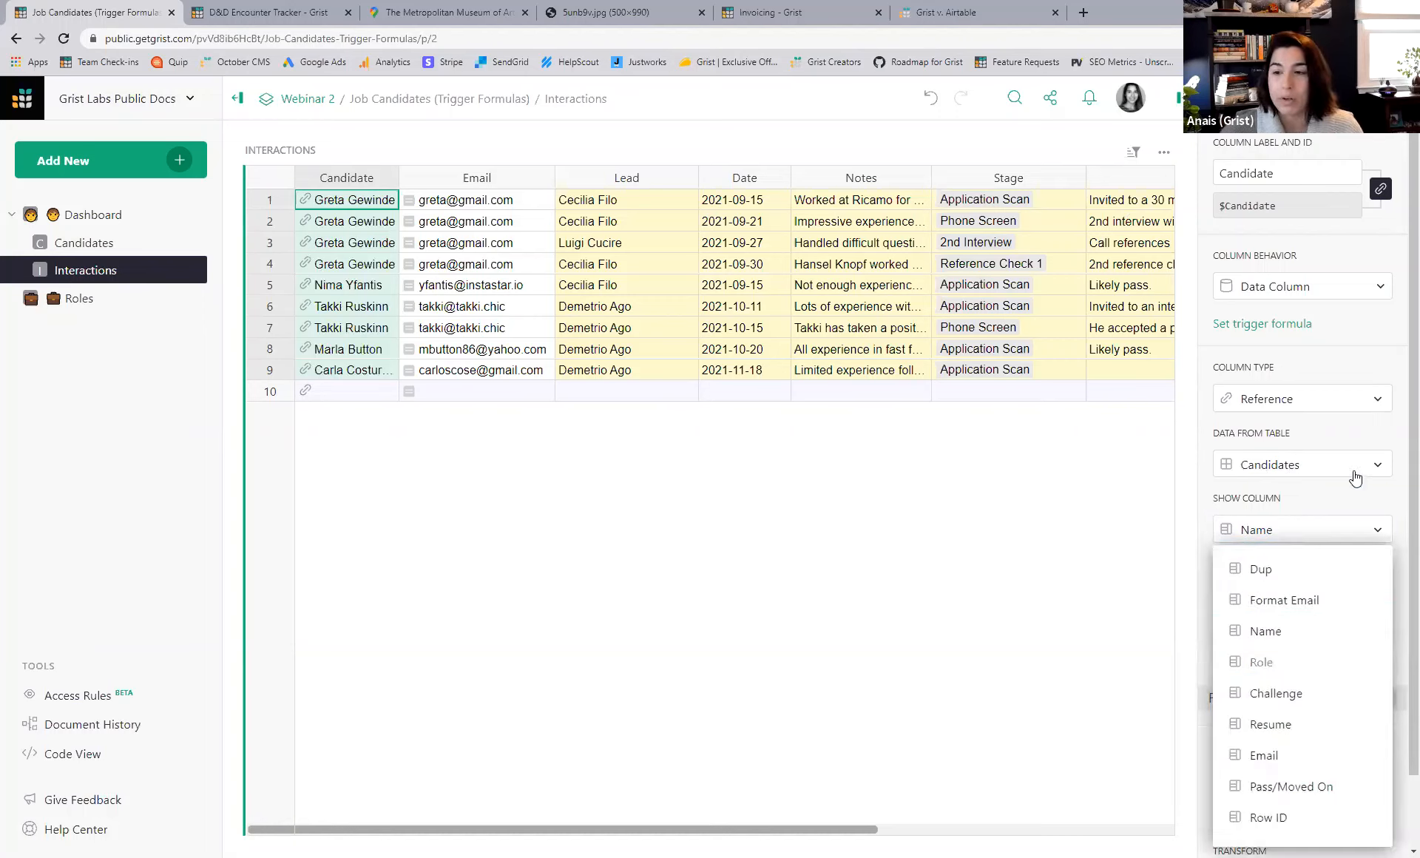
{"action": "left_click", "coordinate": [1123, 515]}
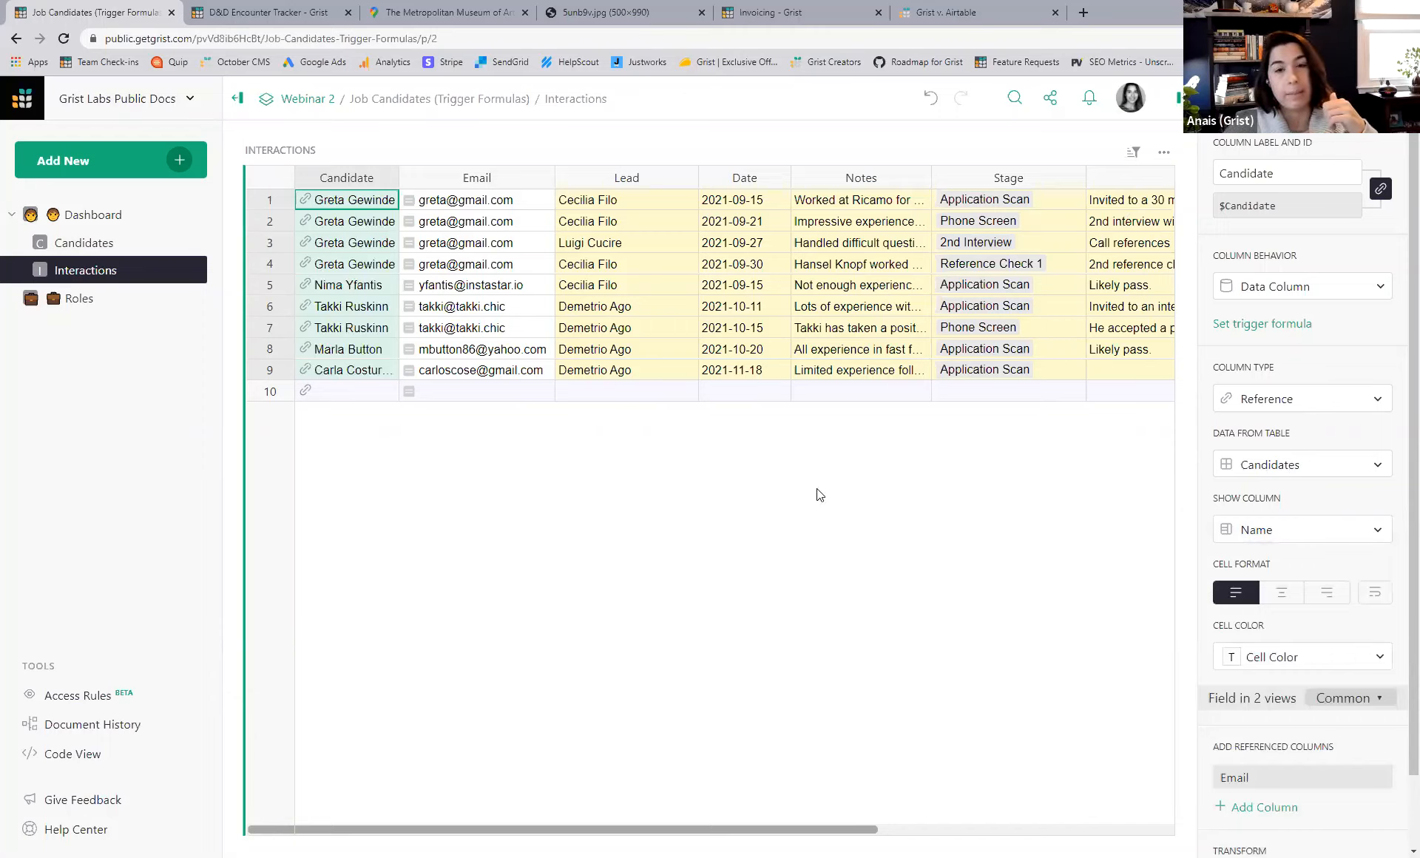
{"action": "left_click", "coordinate": [1280, 530]}
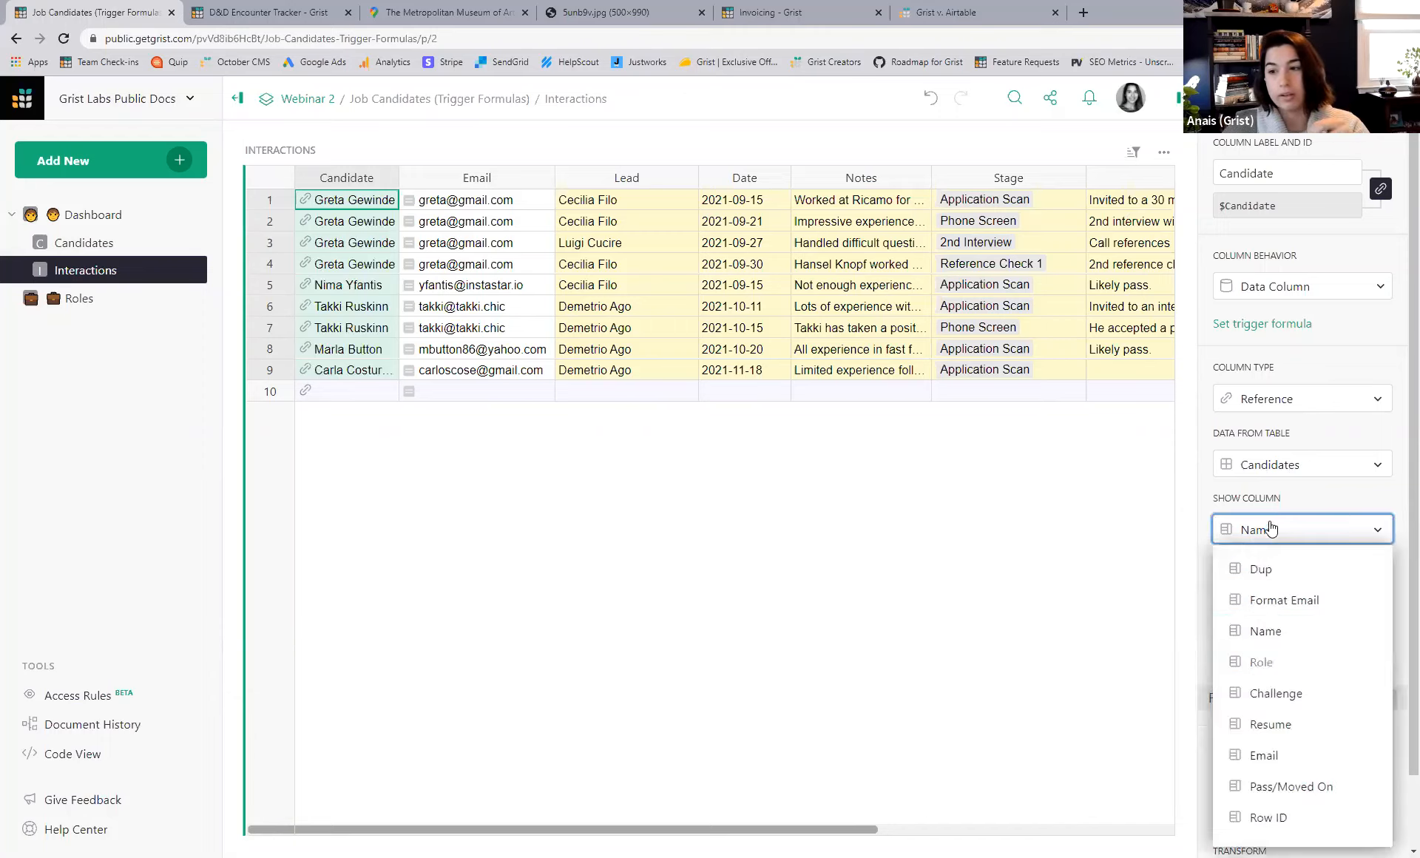
{"action": "left_click", "coordinate": [1281, 786]}
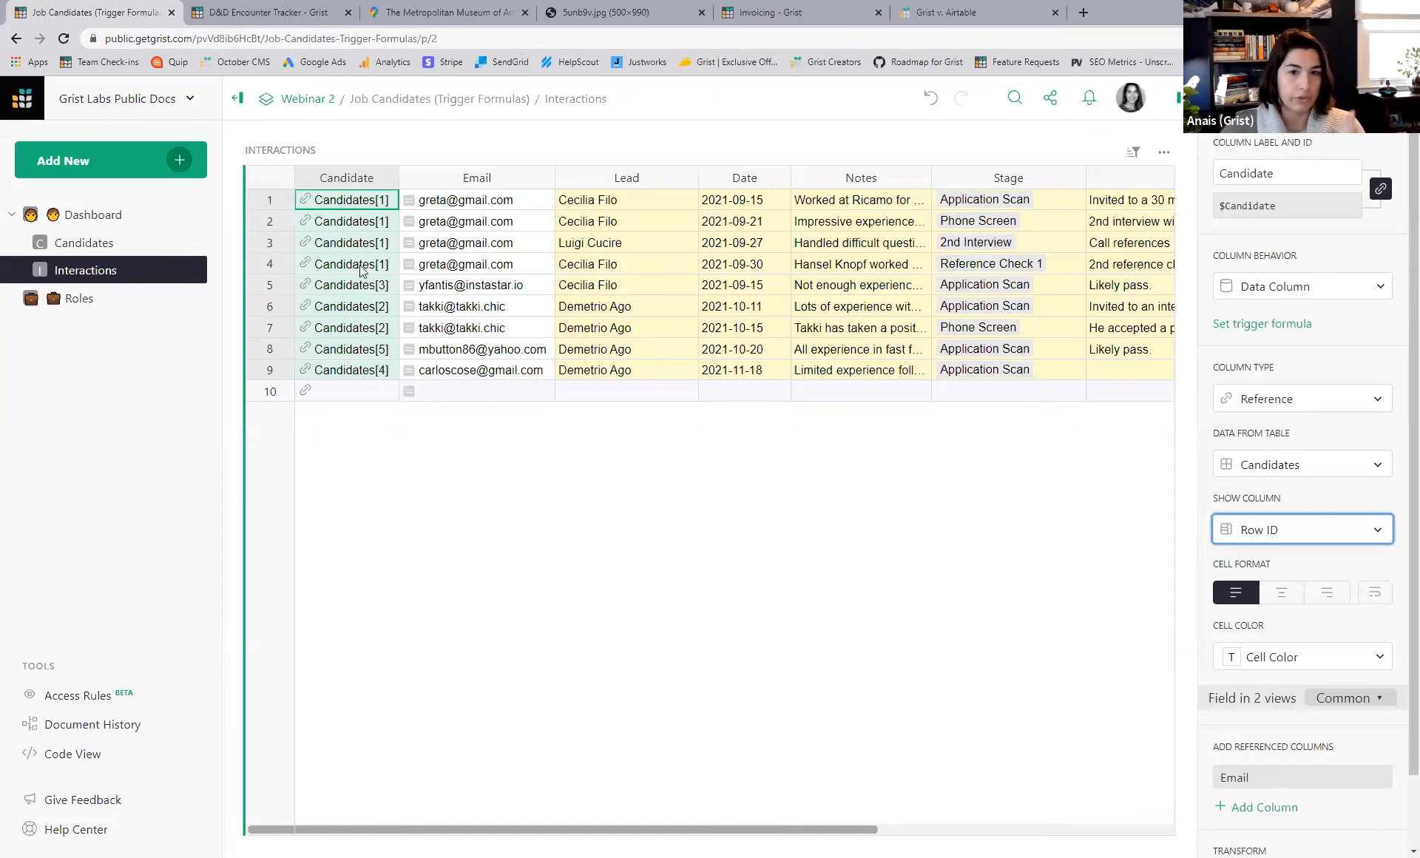
{"action": "left_click", "coordinate": [92, 242]}
{"action": "left_click", "coordinate": [573, 179]}
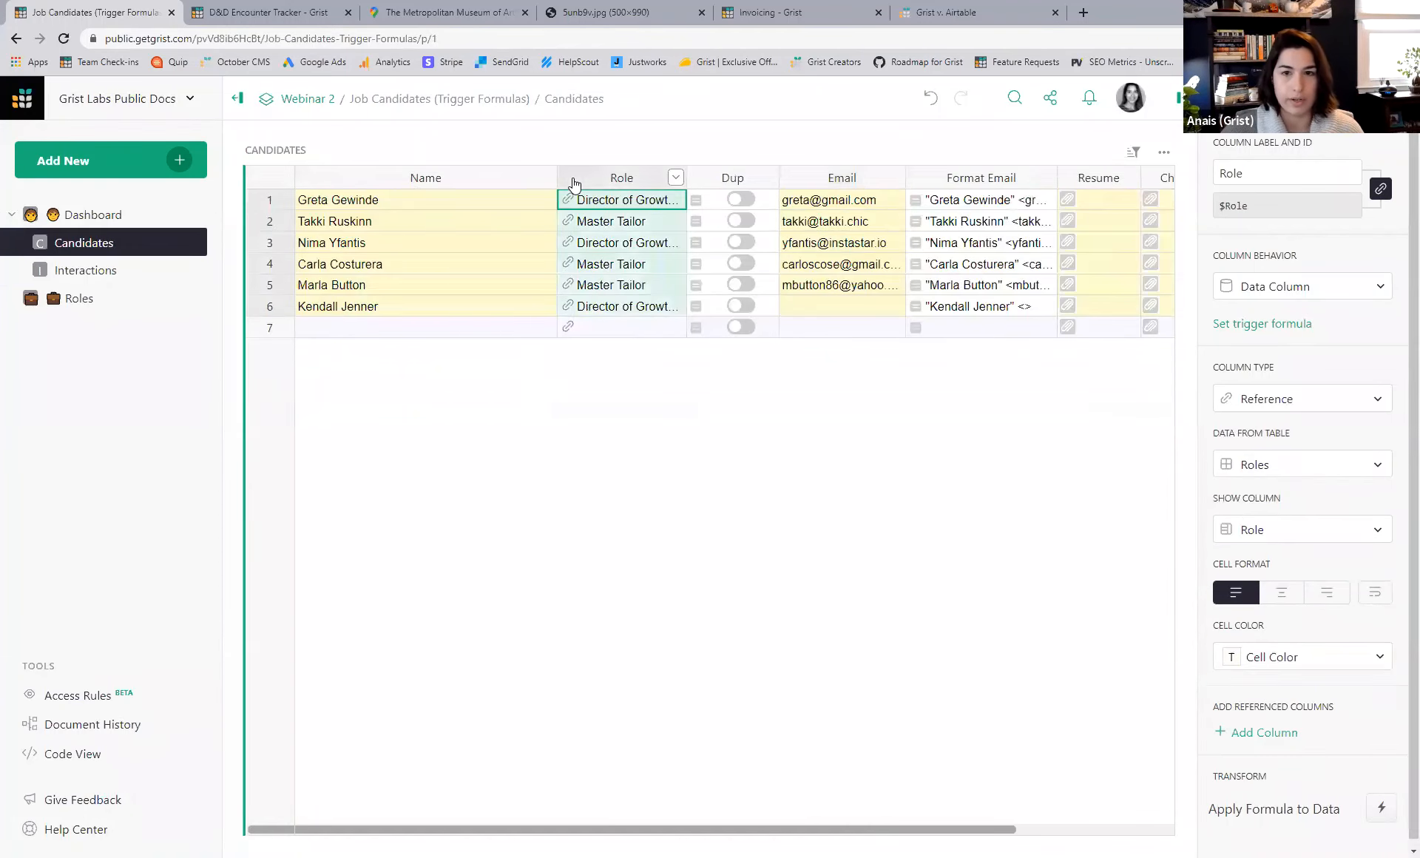
- Insert an id column left of Role in Candidates with the formula $id
{"action": "right_click", "coordinate": [657, 178]}
{"action": "left_click", "coordinate": [813, 578]}
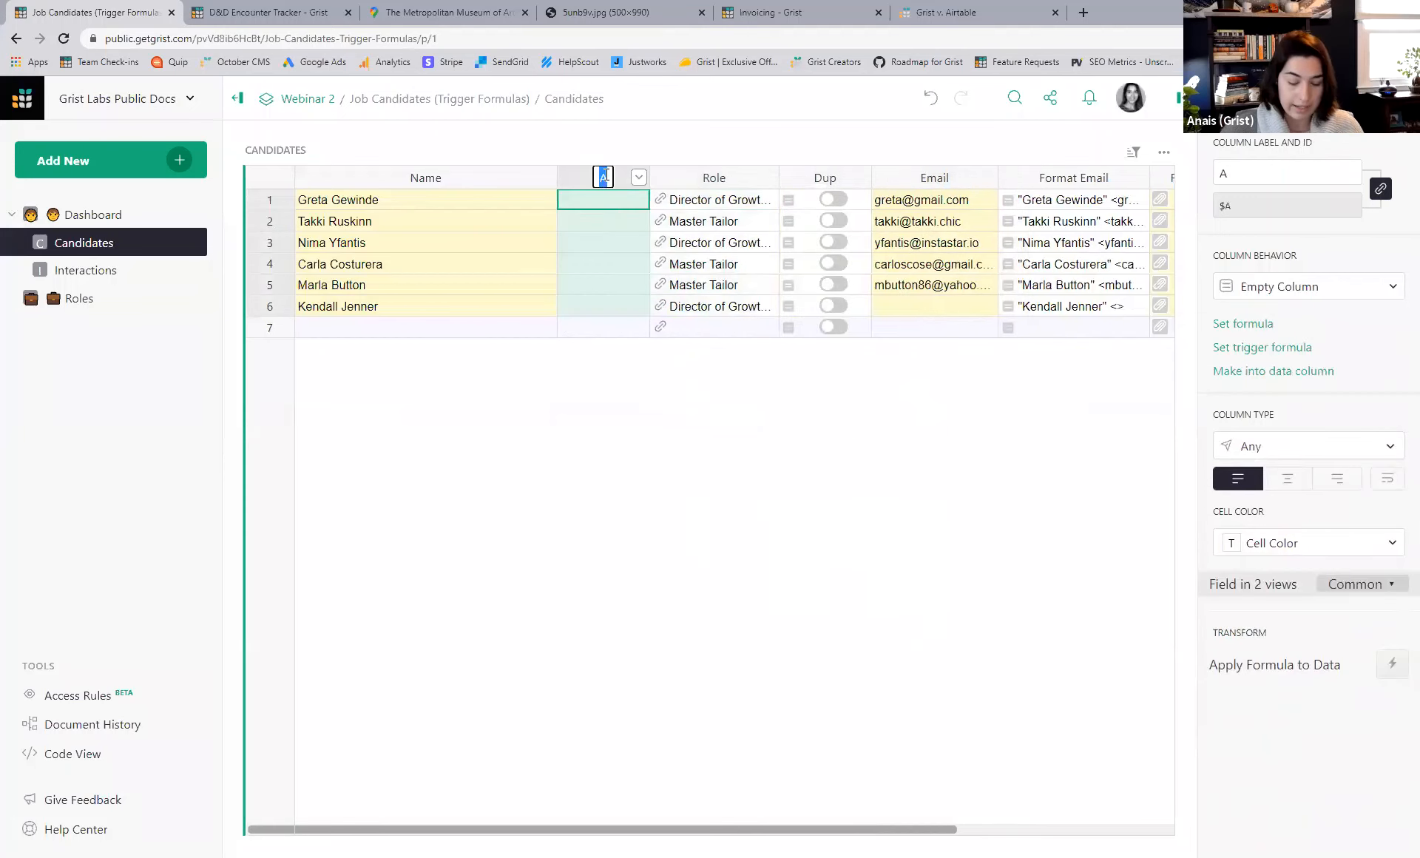
{"action": "type", "text": "id"}
{"action": "key", "text": "Return"}
{"action": "left_click", "coordinate": [595, 199]}
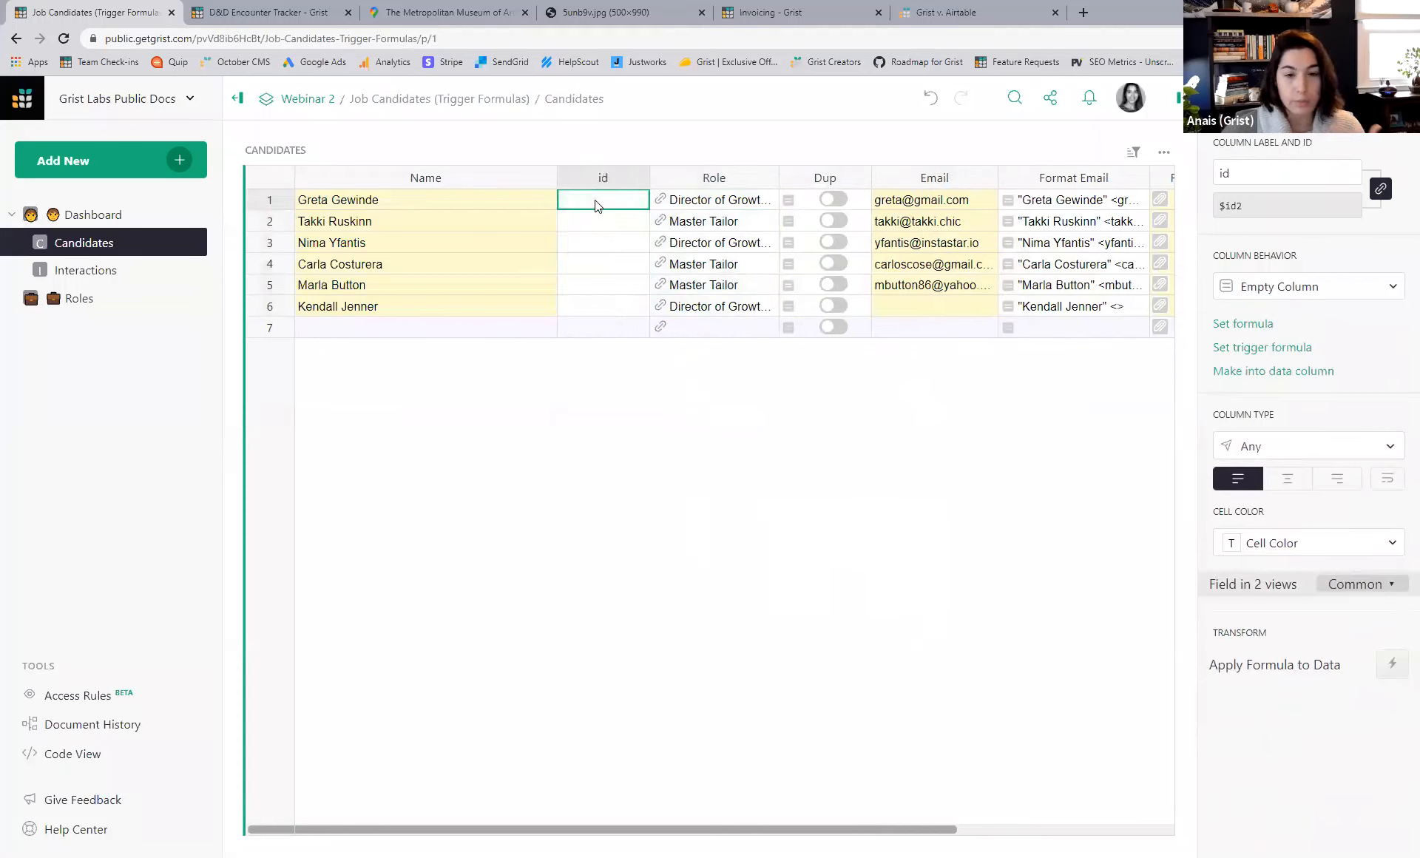
{"action": "key", "text": "equal"}
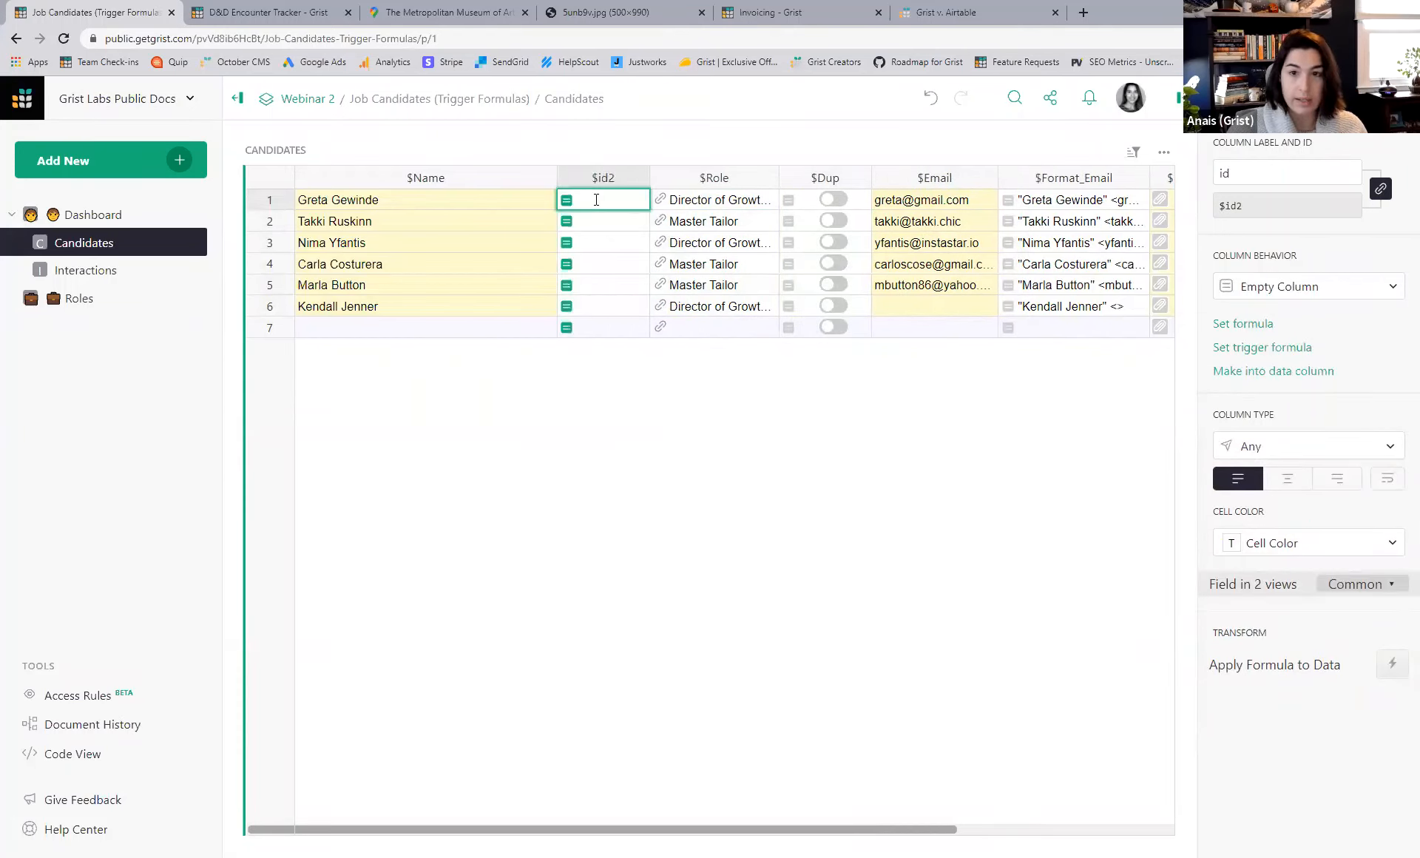
{"action": "type", "text": "$id"}
{"action": "key", "text": "Return"}
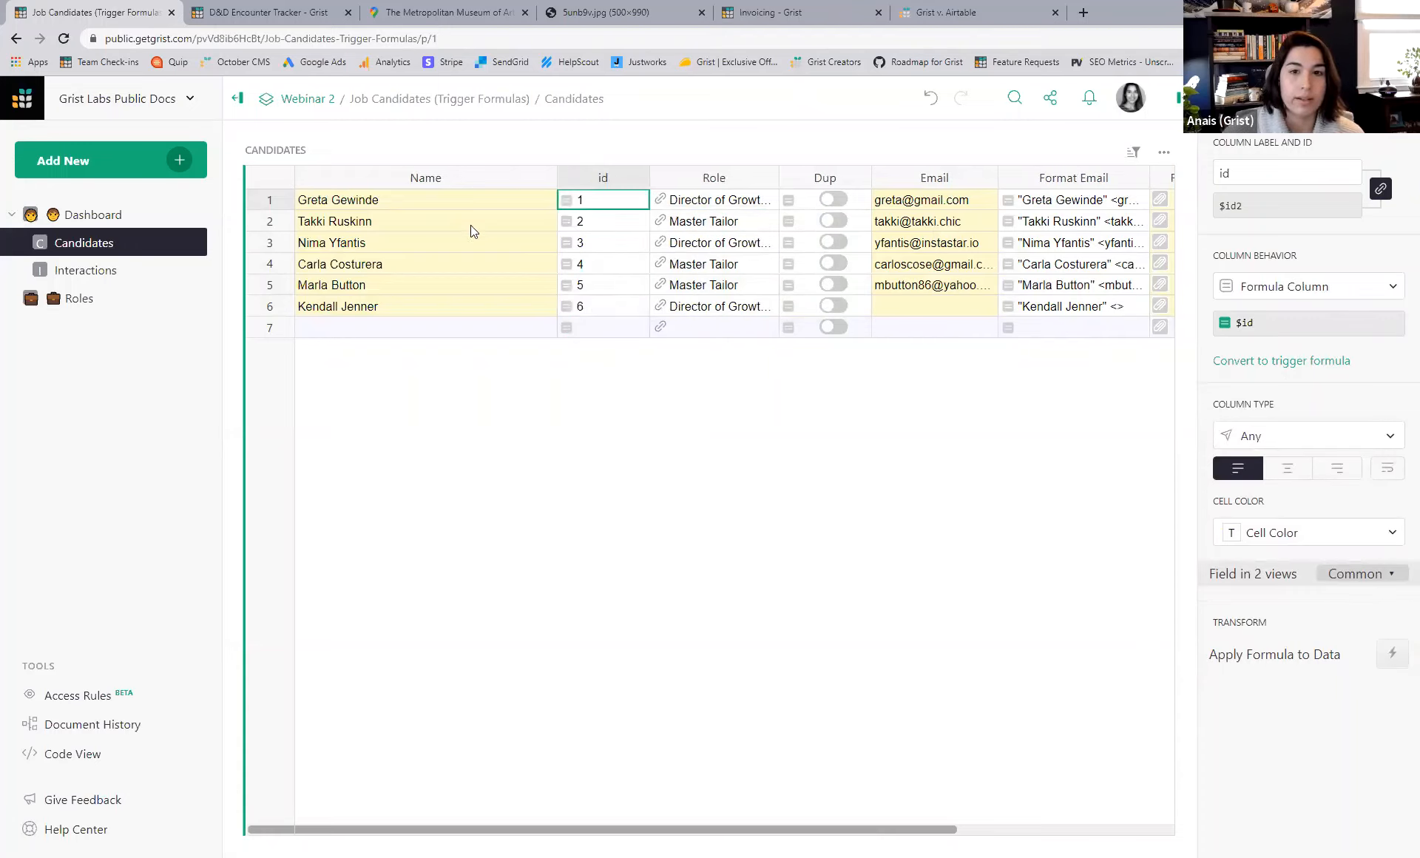
- Compare the Interactions Candidate cells against Candidates, ending on the Role column
{"action": "left_click", "coordinate": [109, 275]}
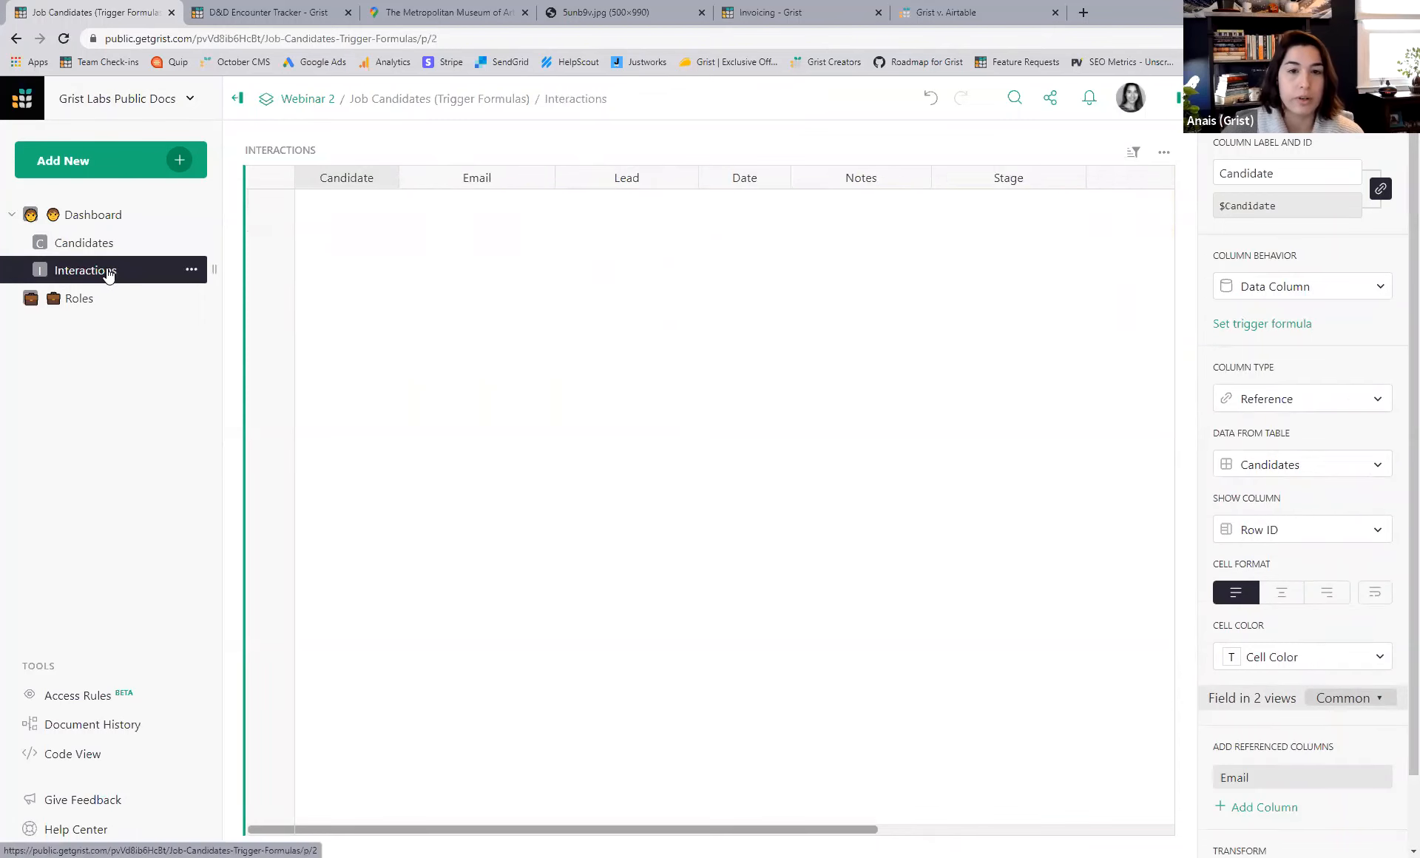
{"action": "left_click_drag", "start_coordinate": [268, 319], "coordinate": [269, 307]}
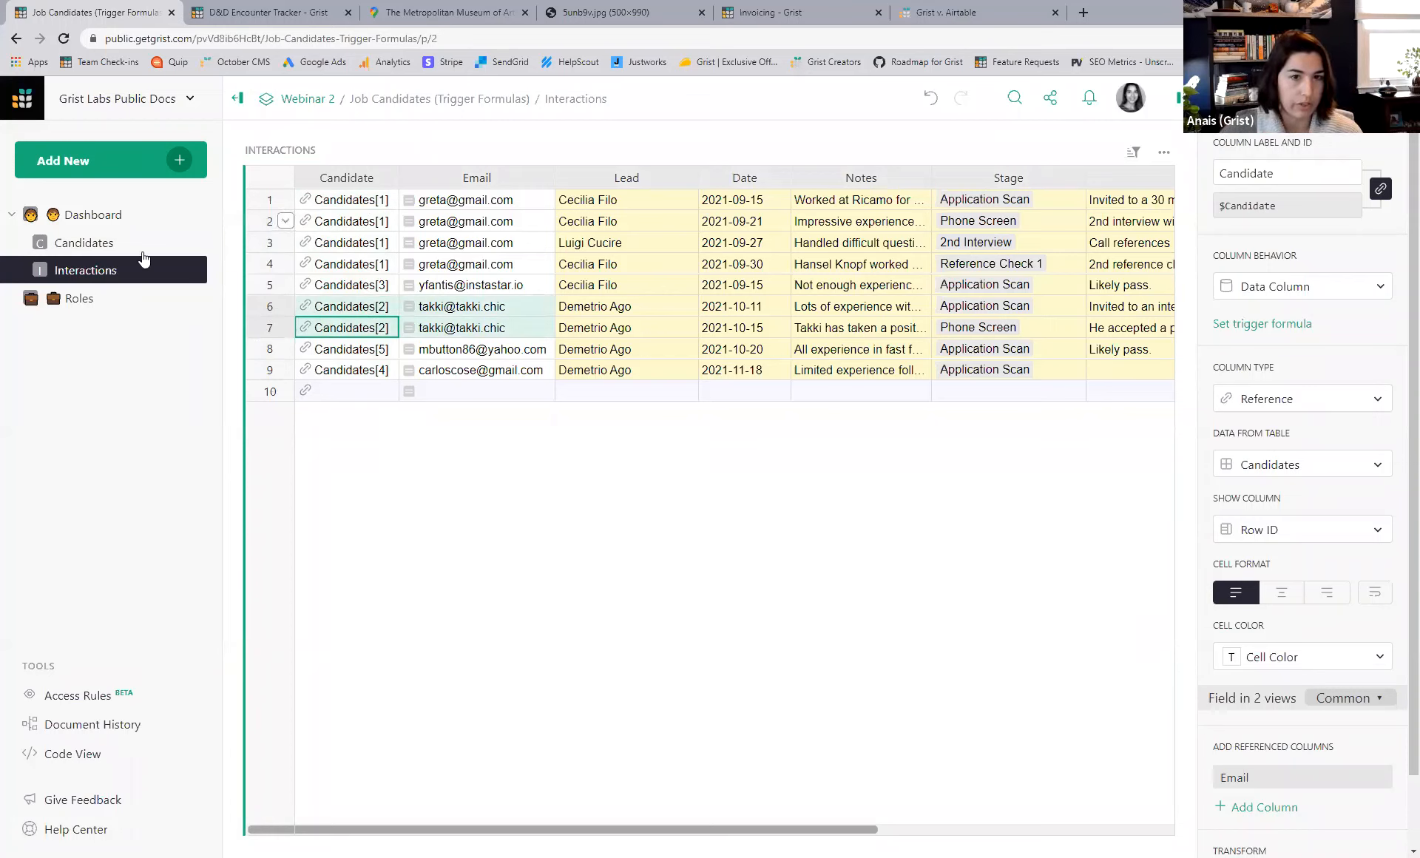
{"action": "left_click", "coordinate": [122, 245]}
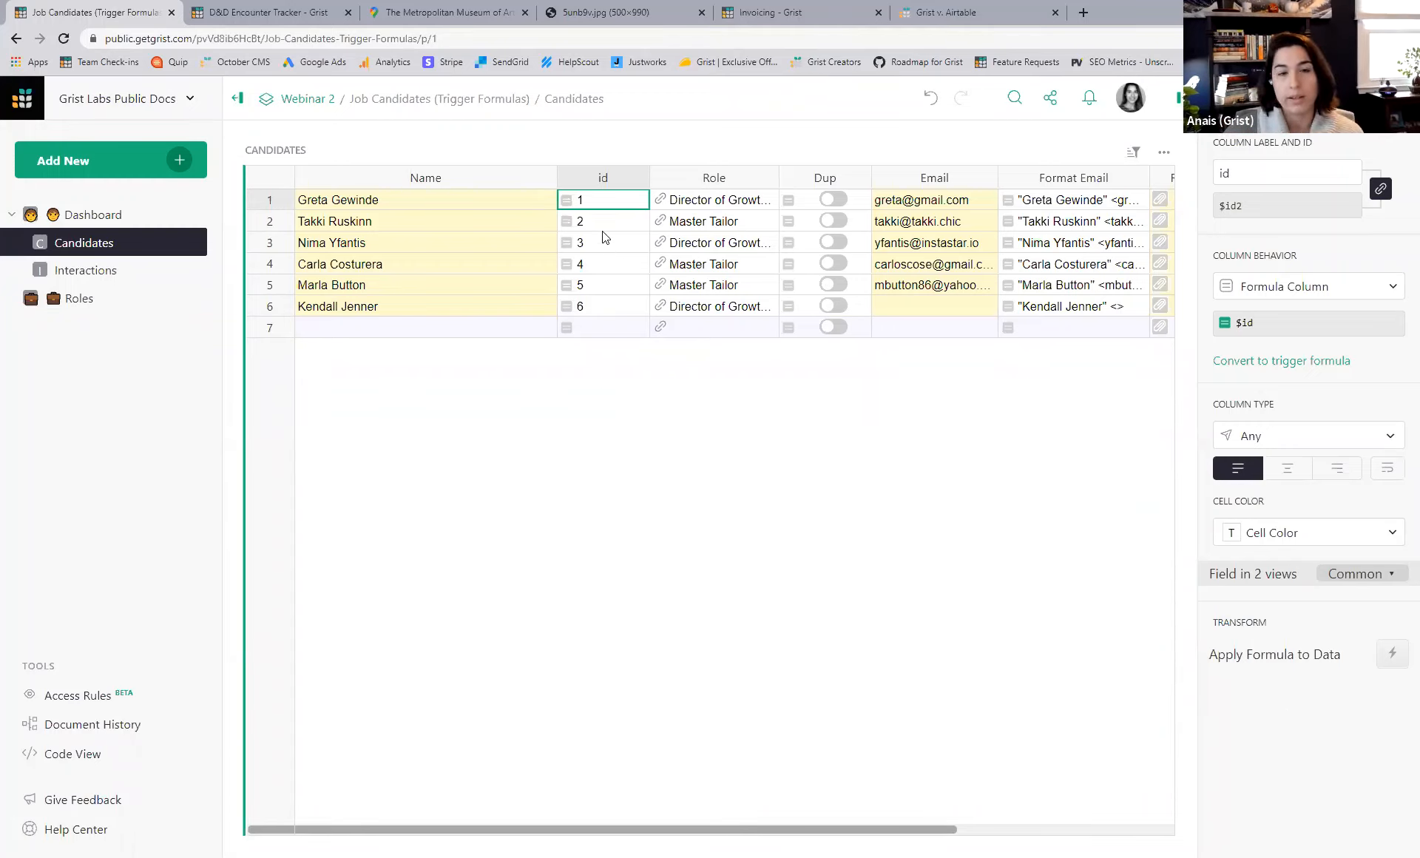
{"action": "left_click", "coordinate": [109, 277]}
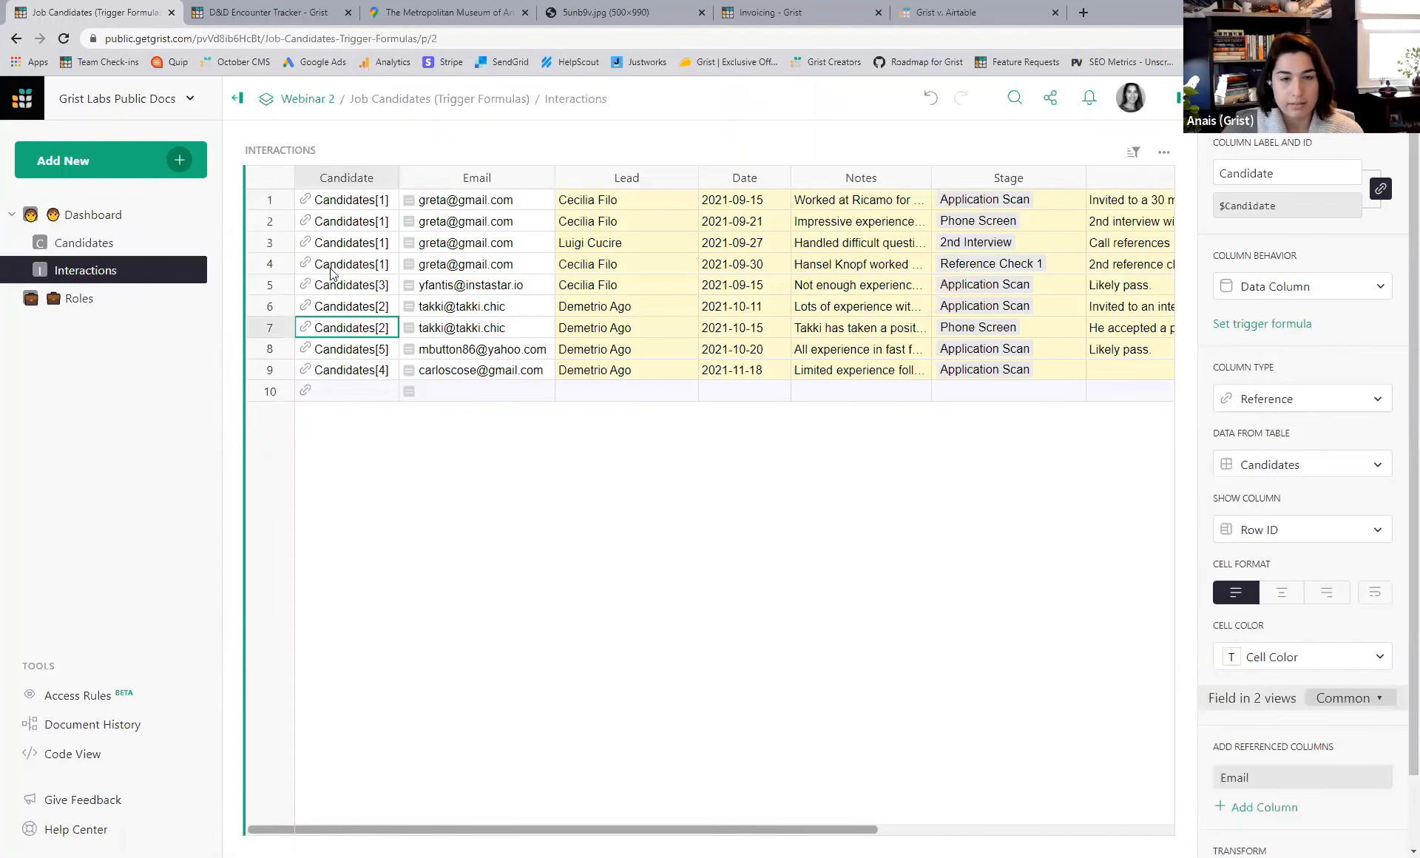
{"action": "left_click", "coordinate": [111, 246]}
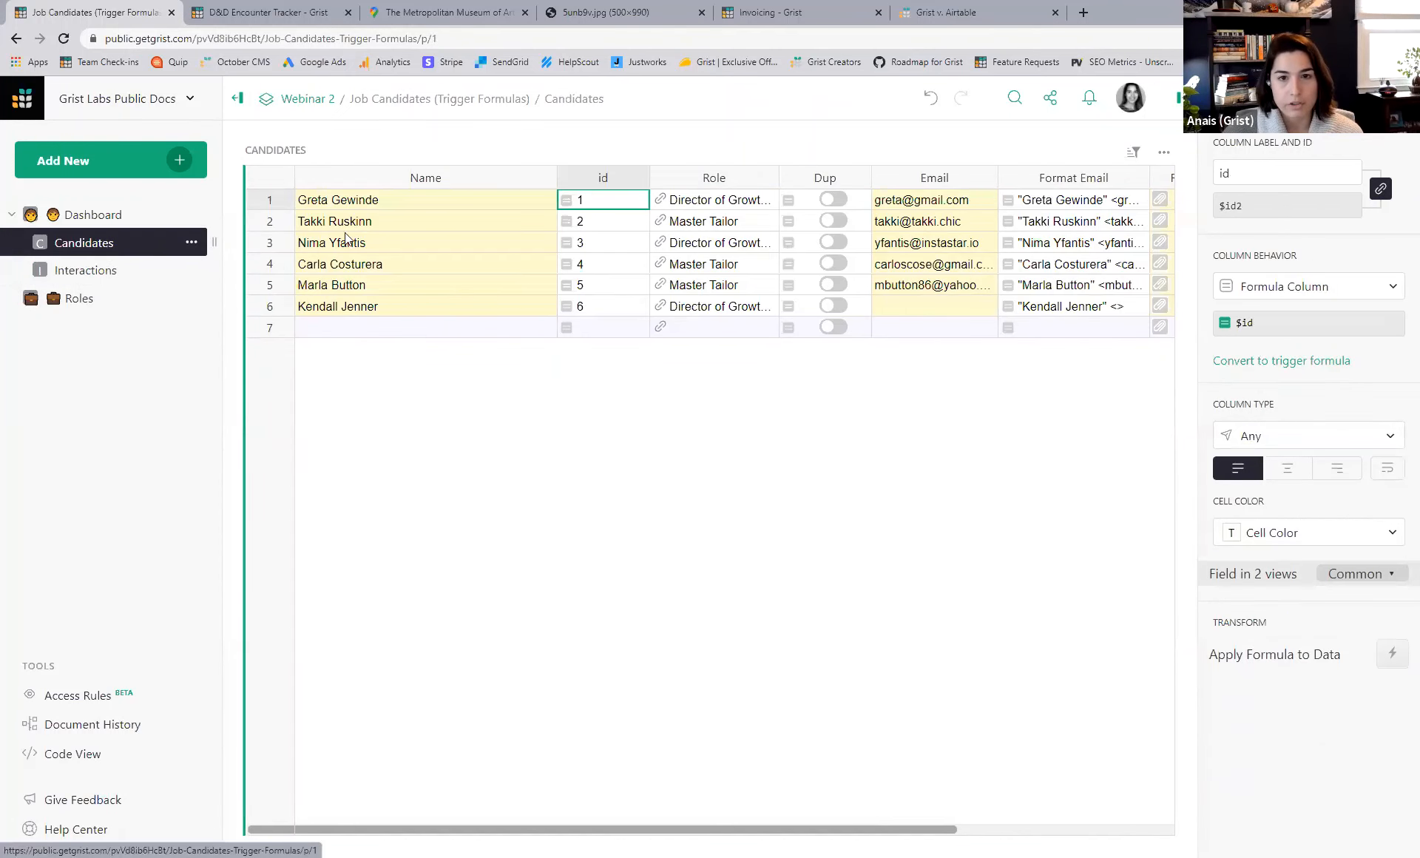
{"action": "left_click", "coordinate": [274, 203]}
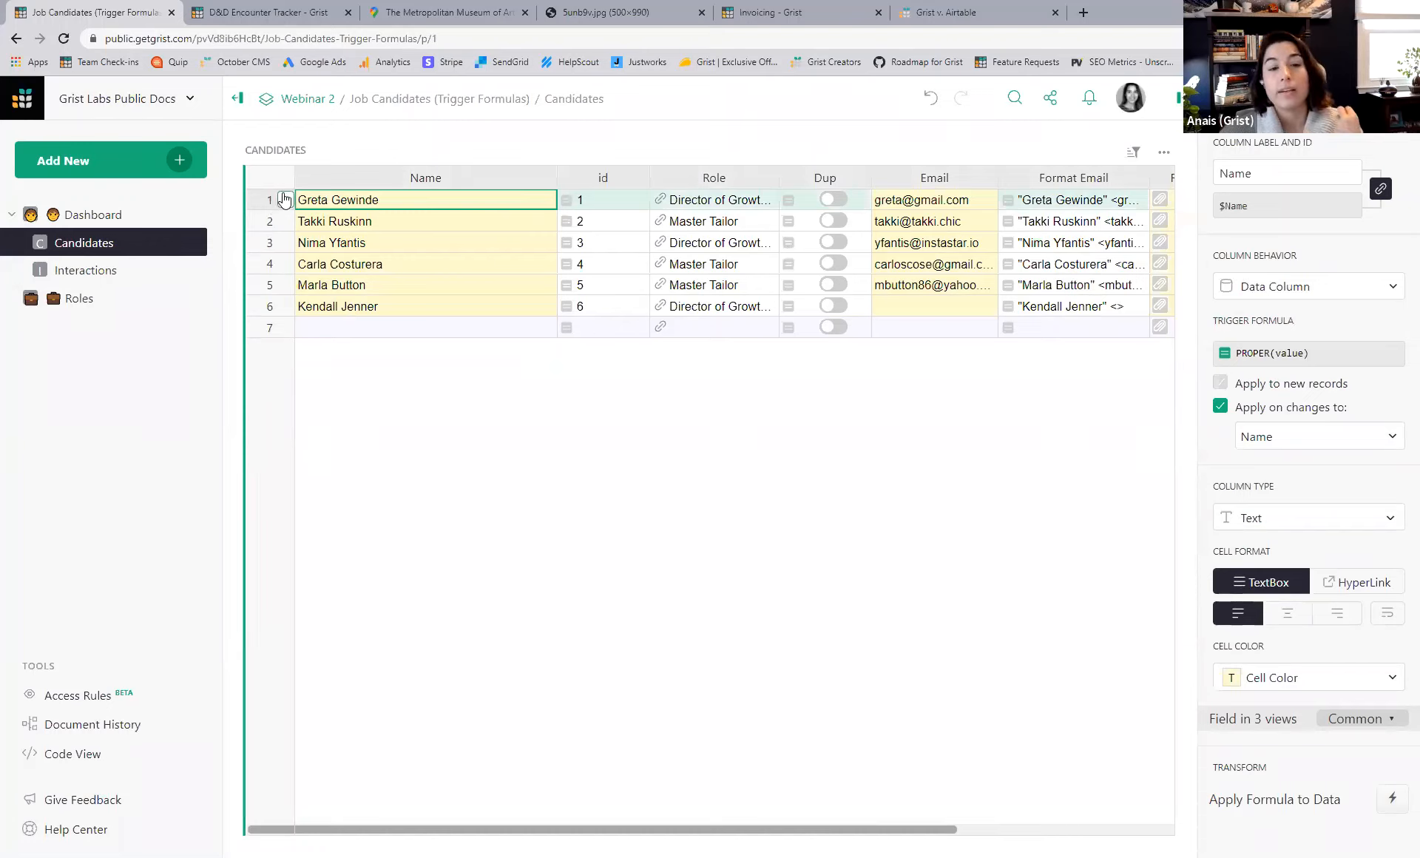
{"action": "left_click", "coordinate": [668, 183]}
- Insert an Average Rating column to the left of Role in Candidates
{"action": "right_click", "coordinate": [668, 187]}
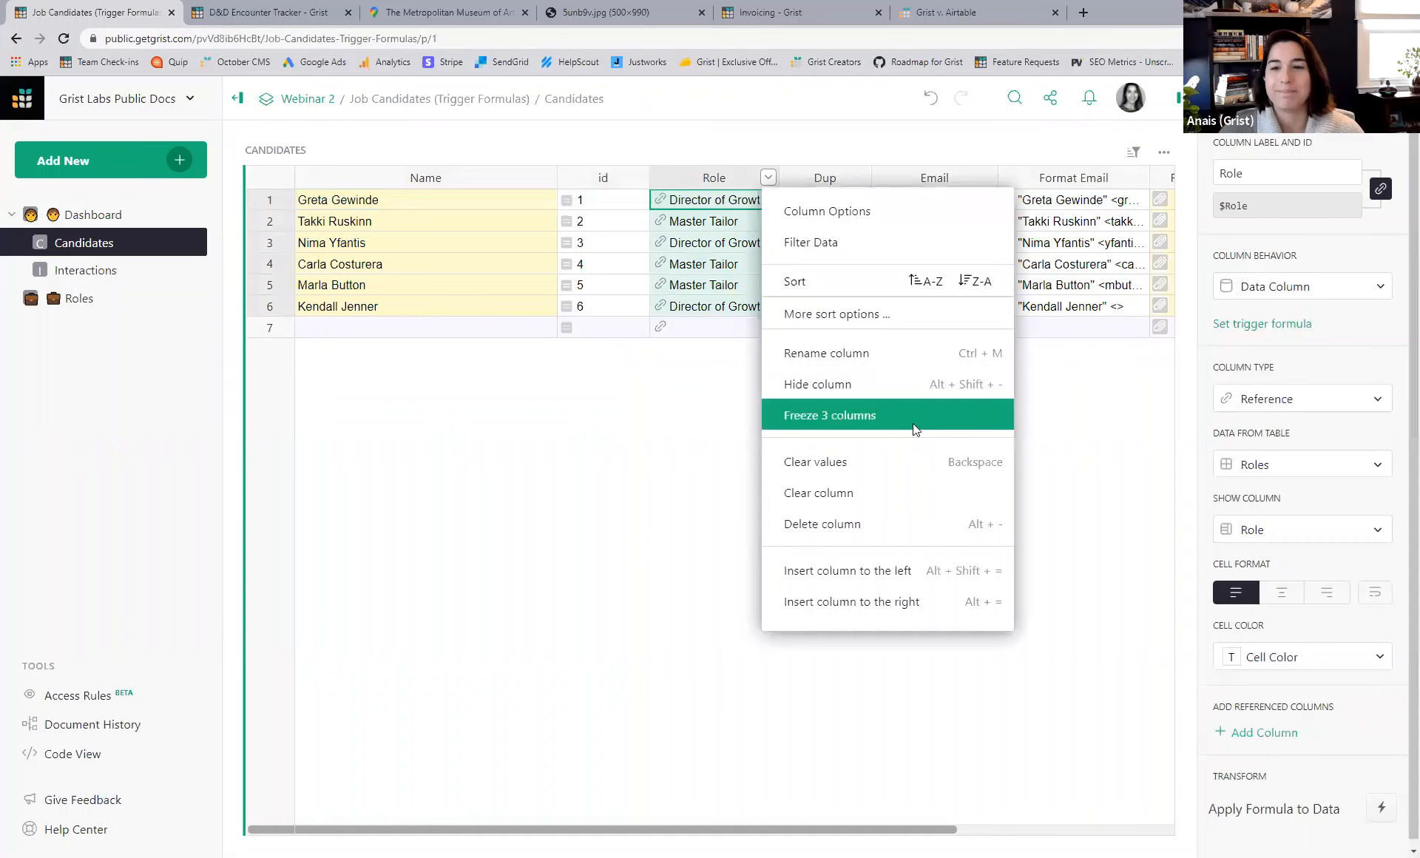
{"action": "left_click", "coordinate": [903, 570]}
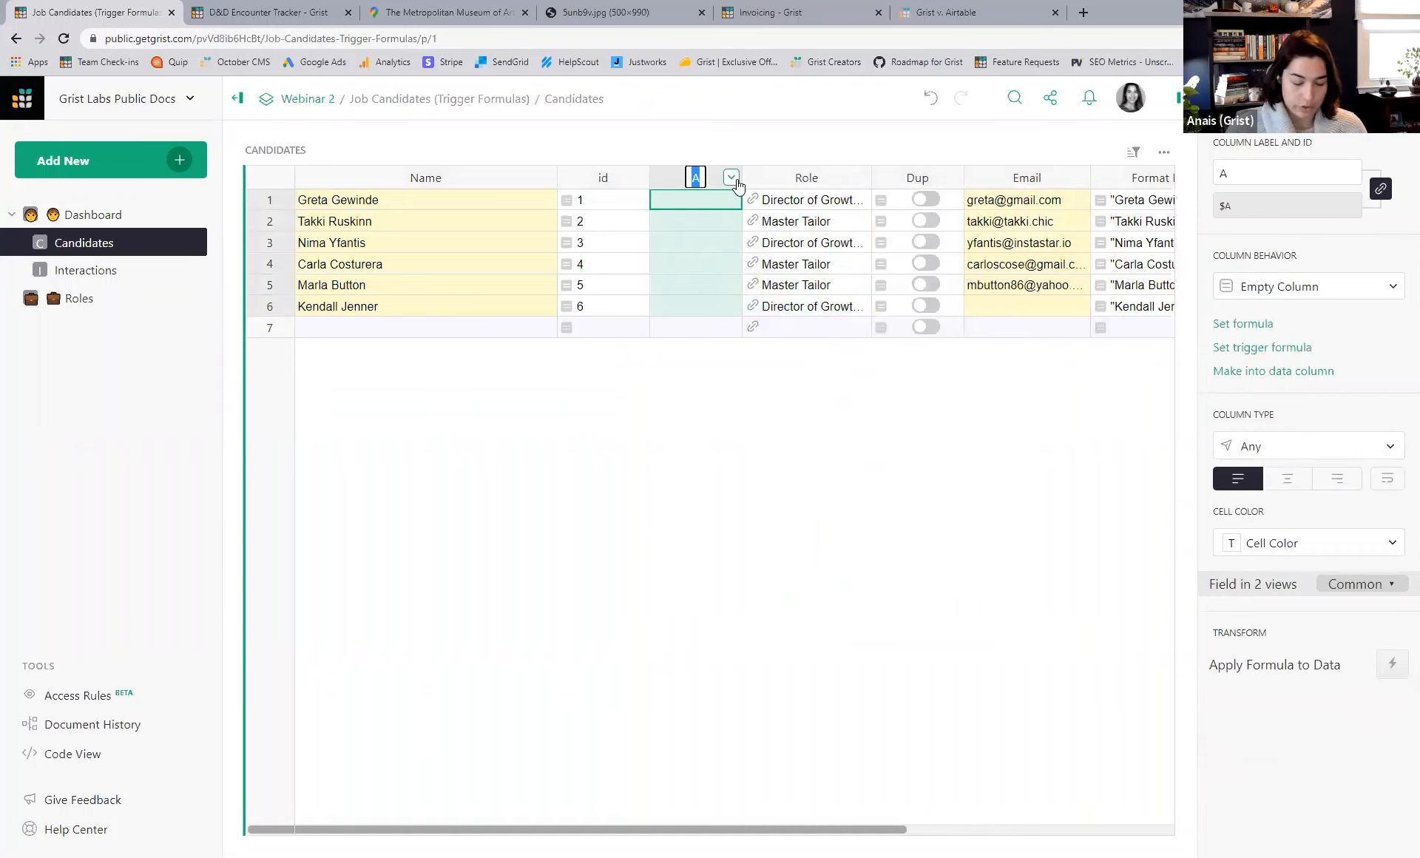
{"action": "type", "text": "Average "}
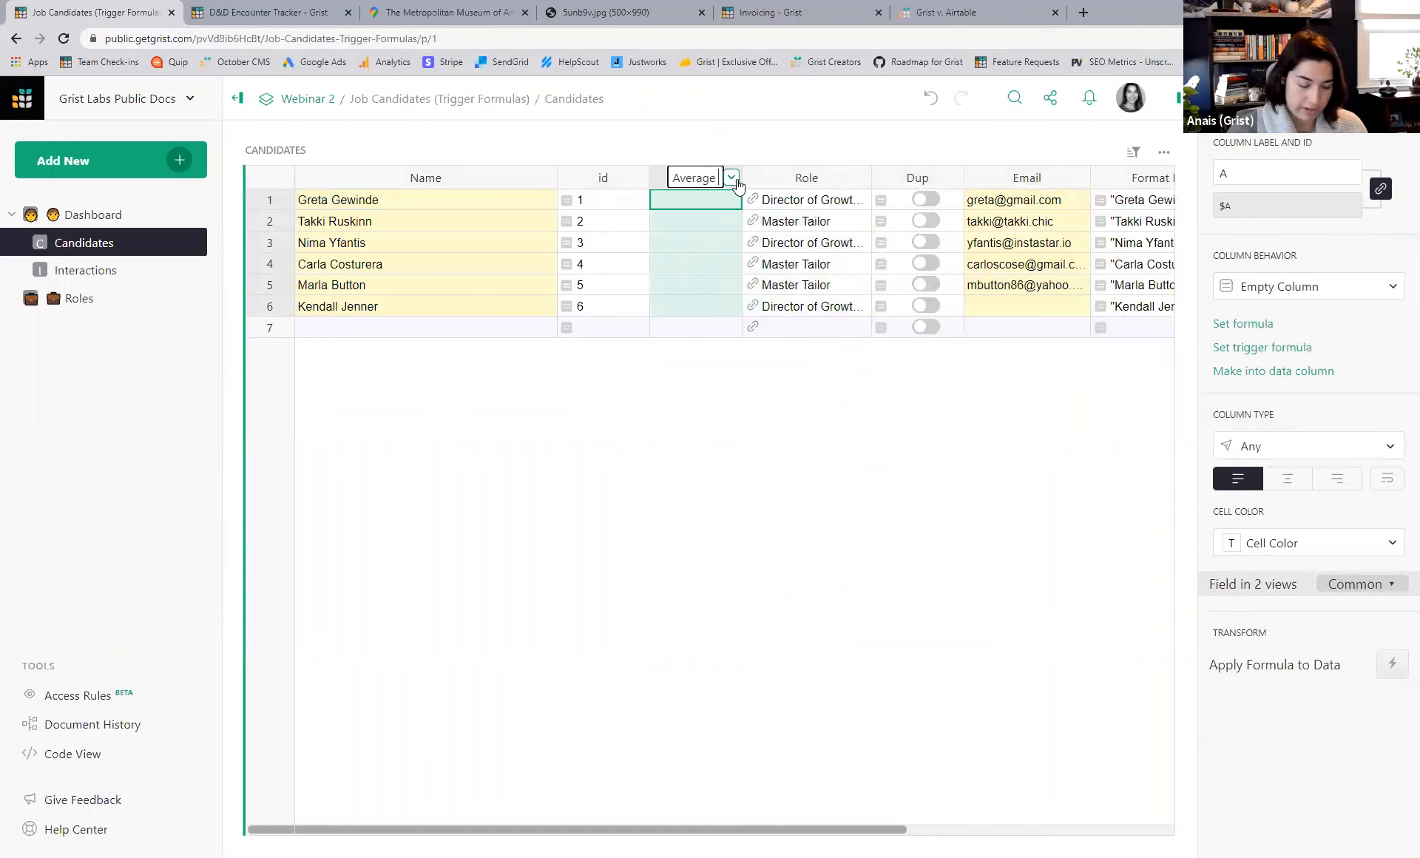
{"action": "type", "text": "Rating"}
{"action": "key", "text": "Return"}
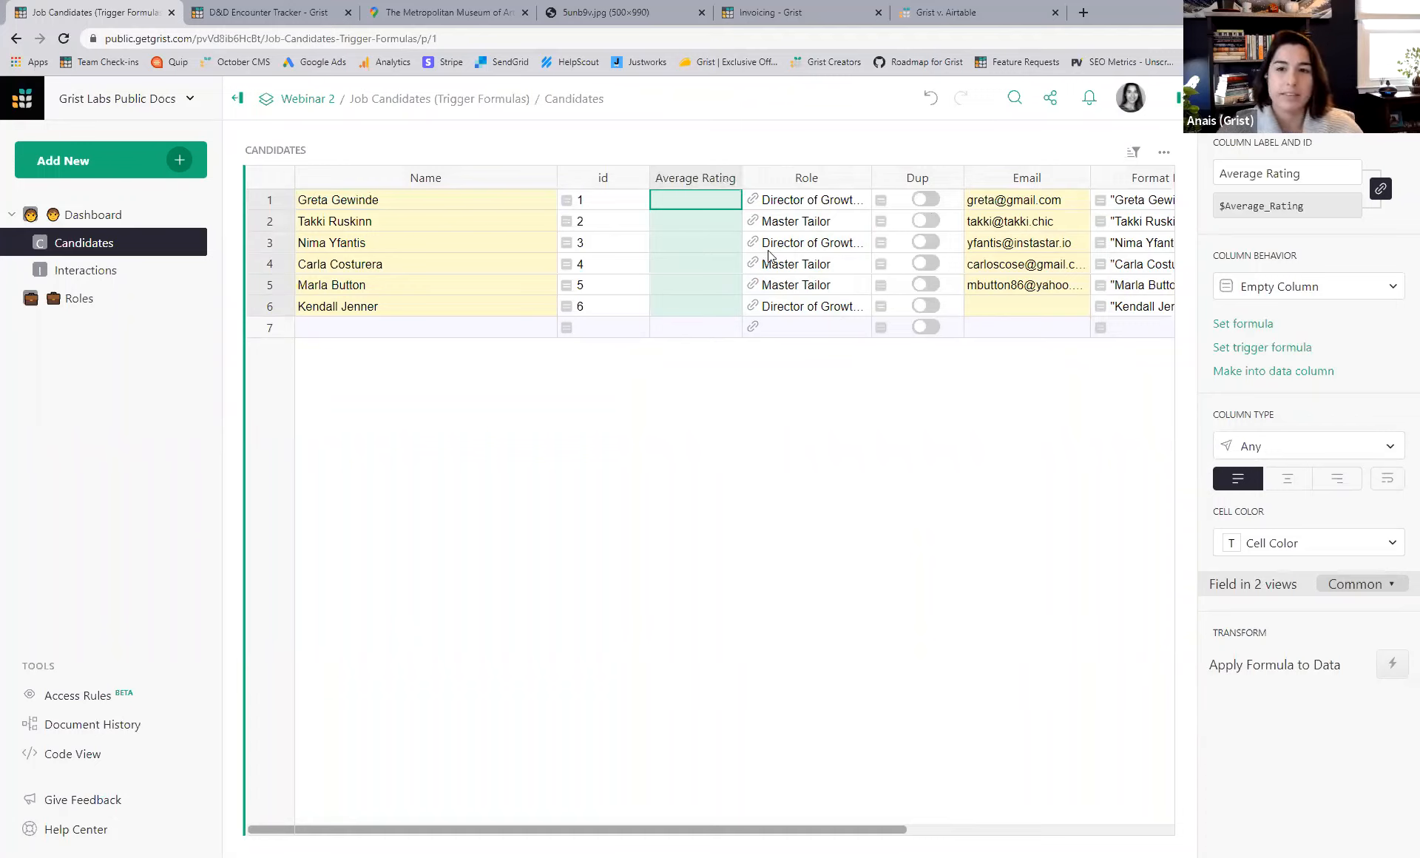
- Start the Average Rating formula as Interactions.lookupRecords(, consulting its help reference
{"action": "left_click", "coordinate": [696, 198]}
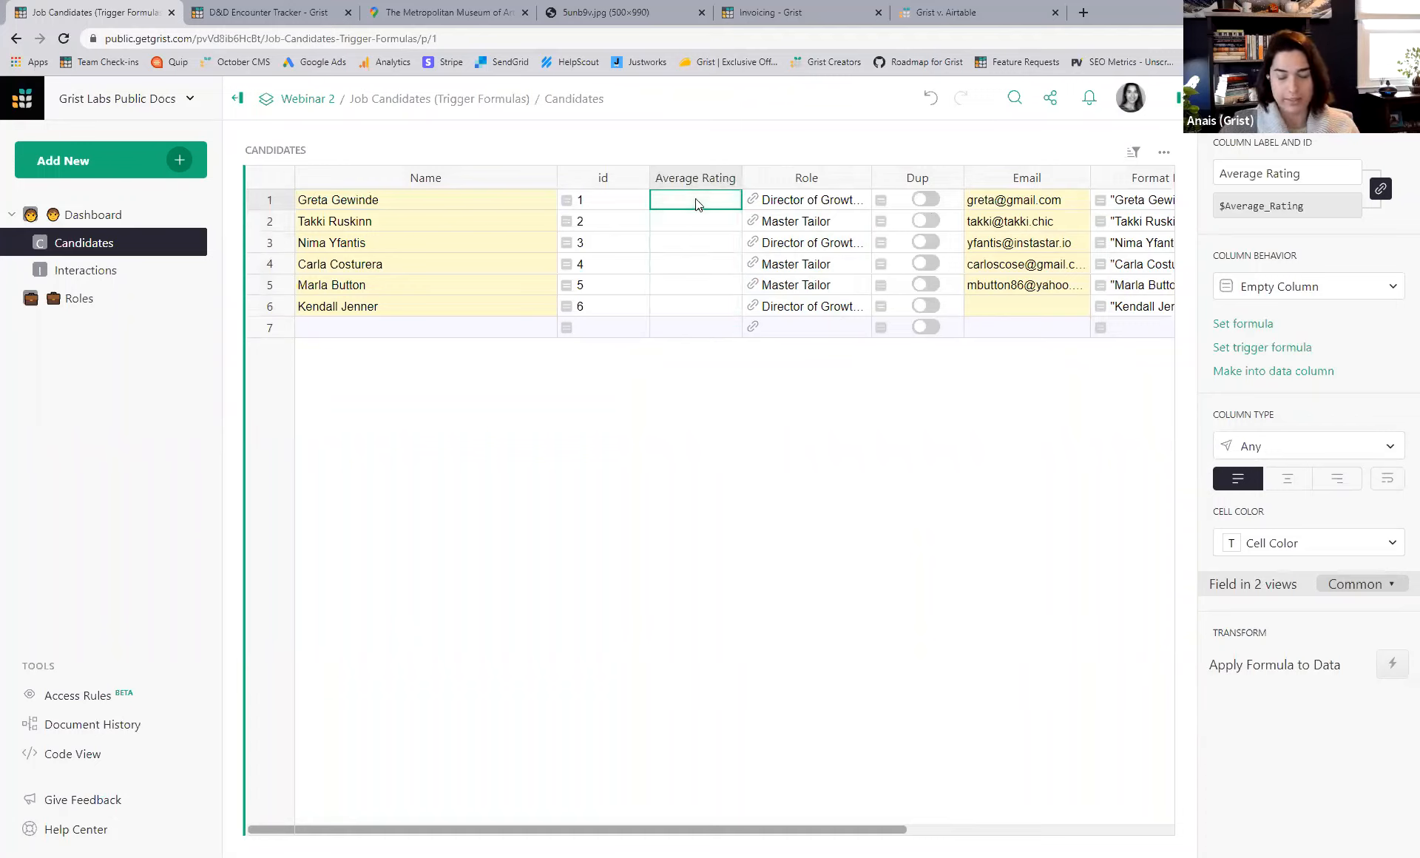
{"action": "key", "text": "equal"}
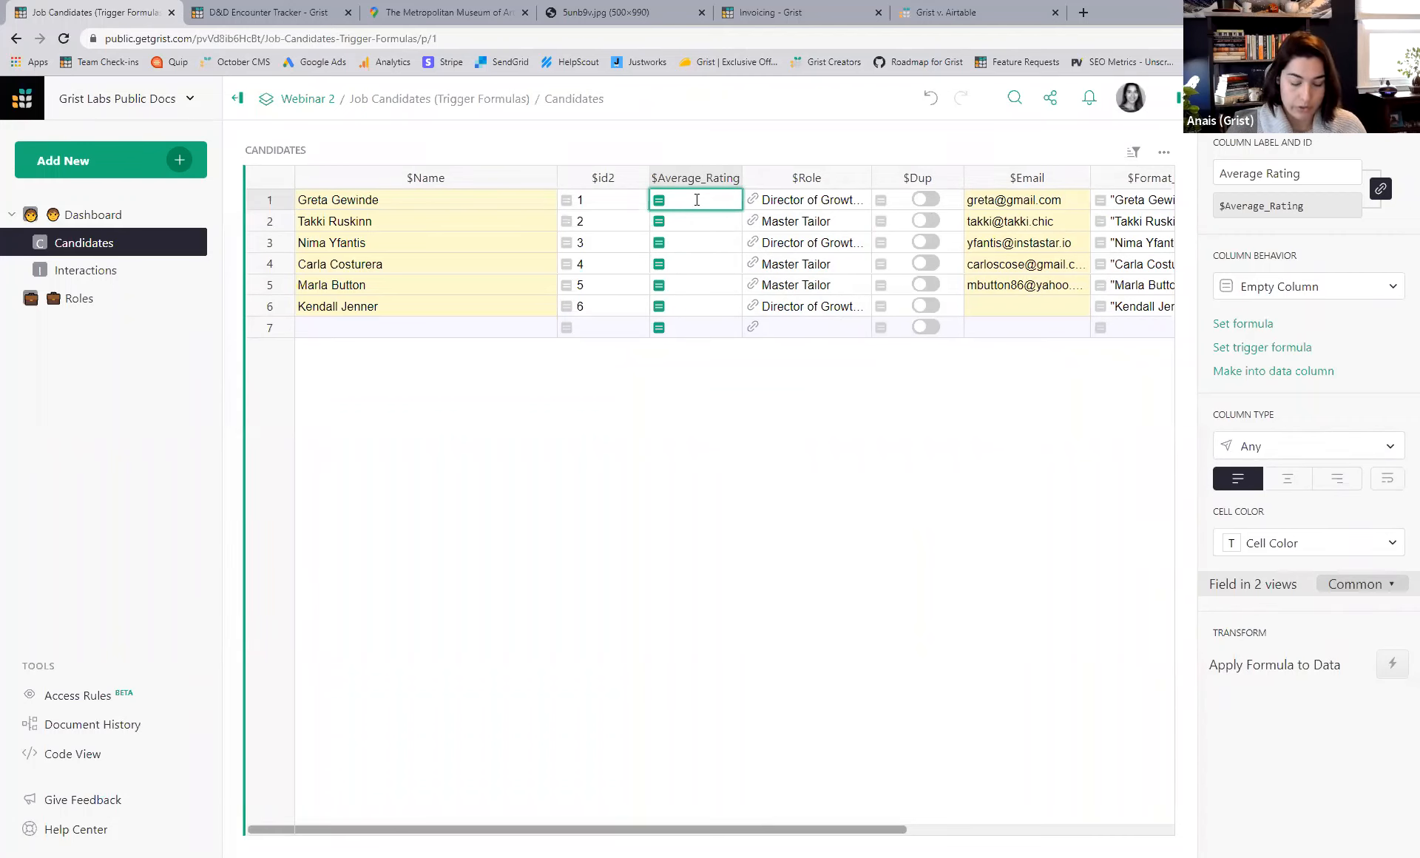
{"action": "type", "text": "Inter"}
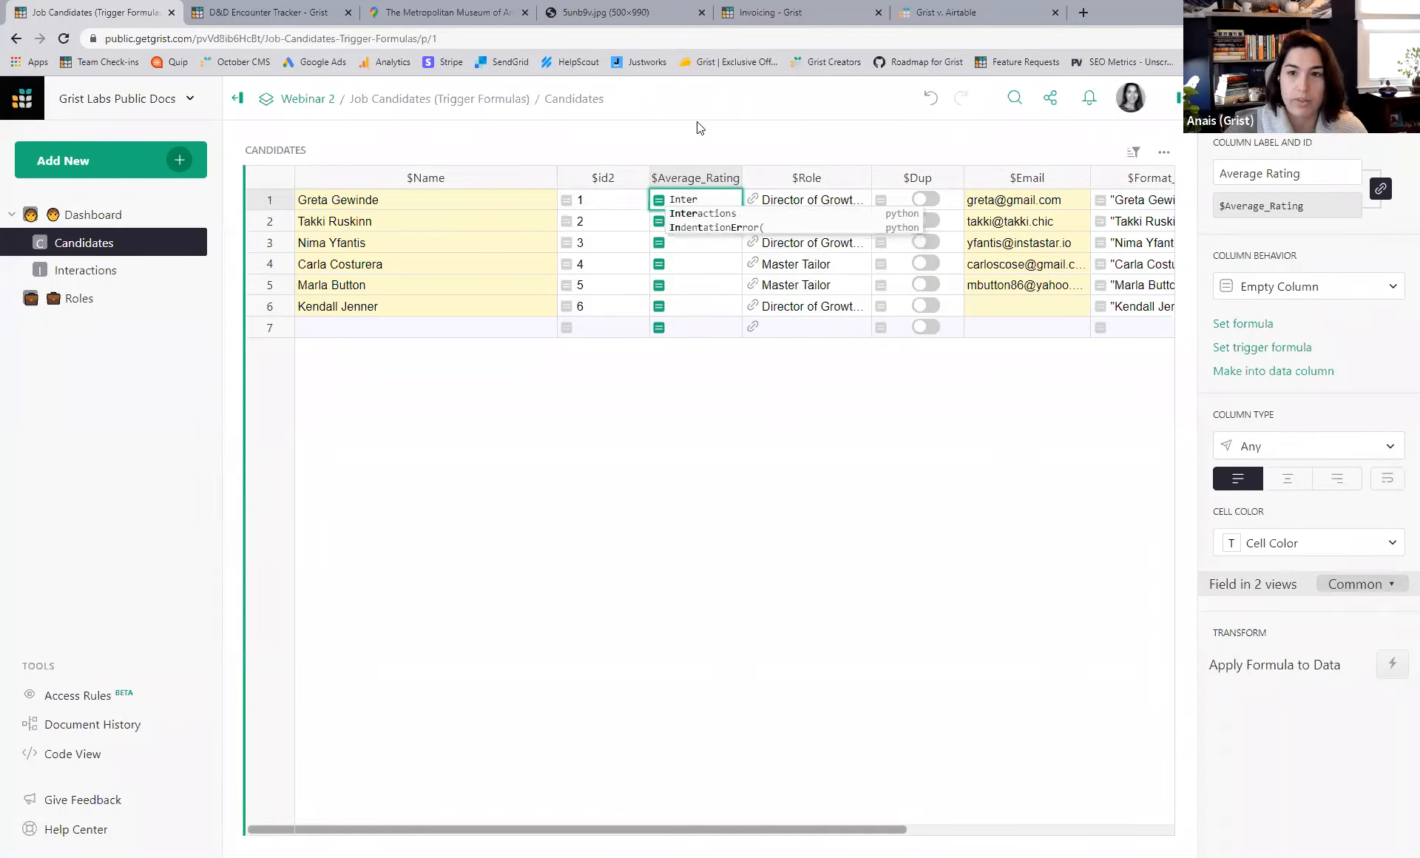
{"action": "left_click", "coordinate": [703, 214]}
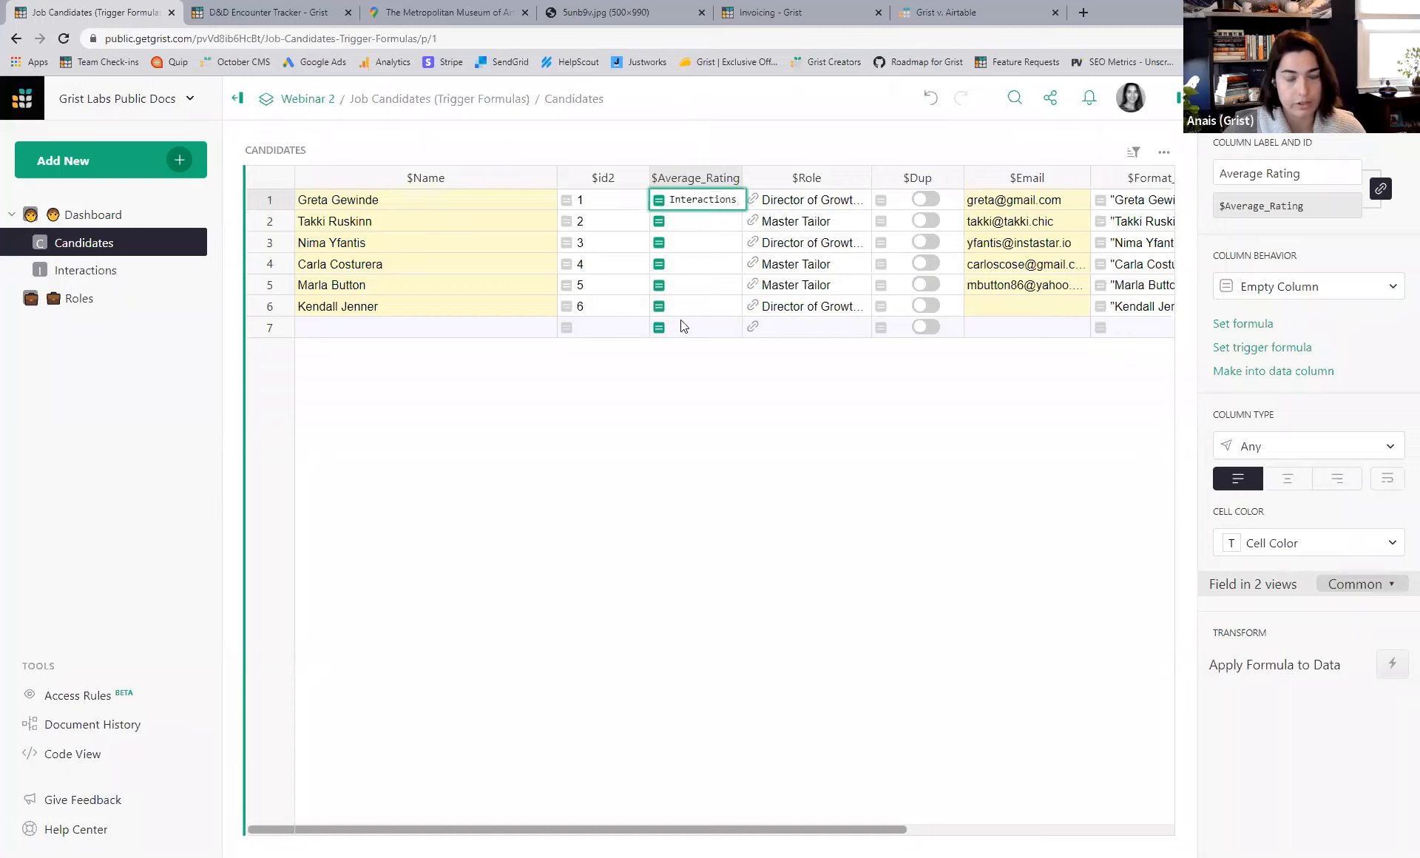
{"action": "type", "text": ".look"}
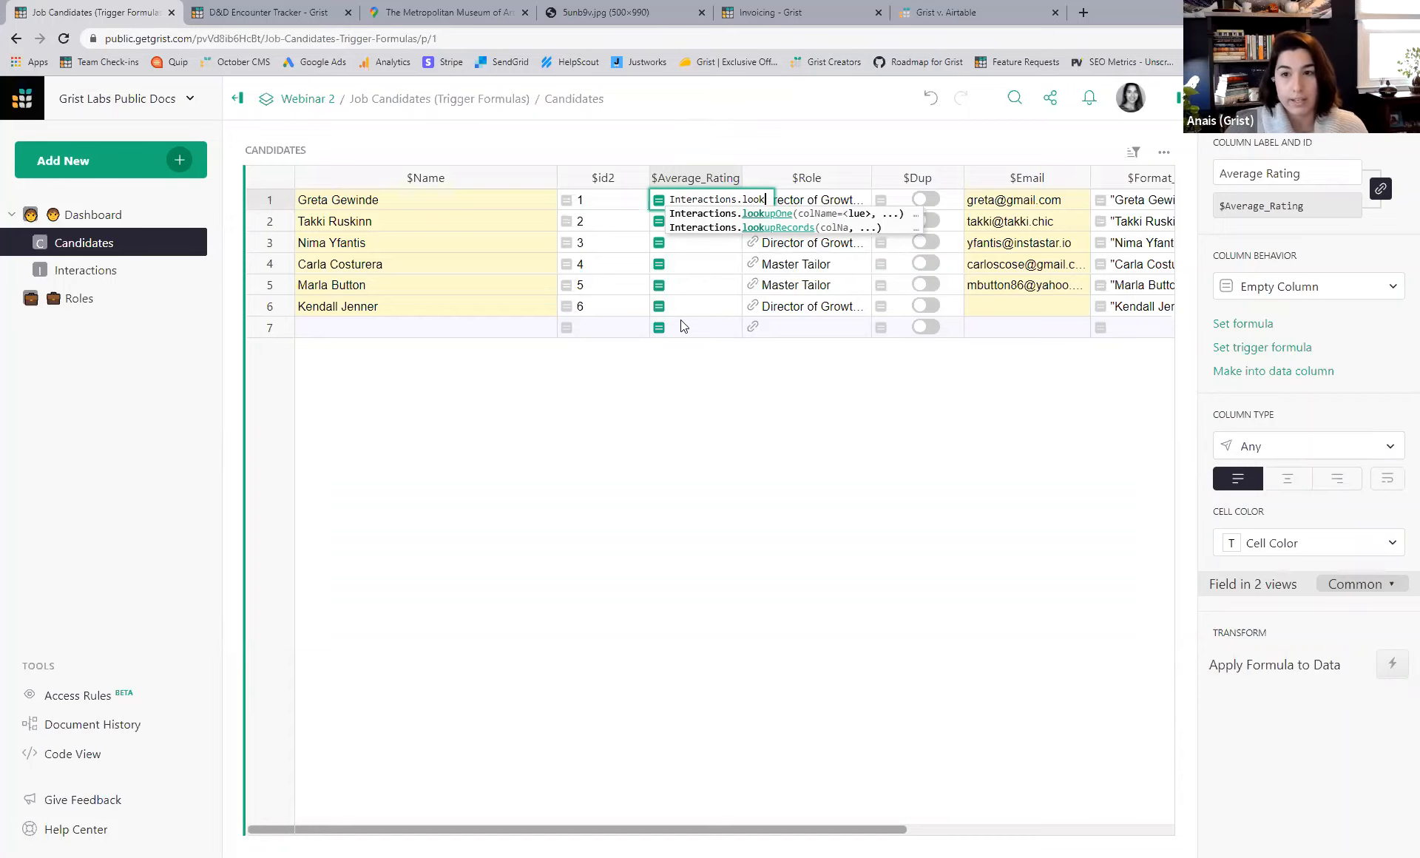
{"action": "left_click", "coordinate": [762, 228]}
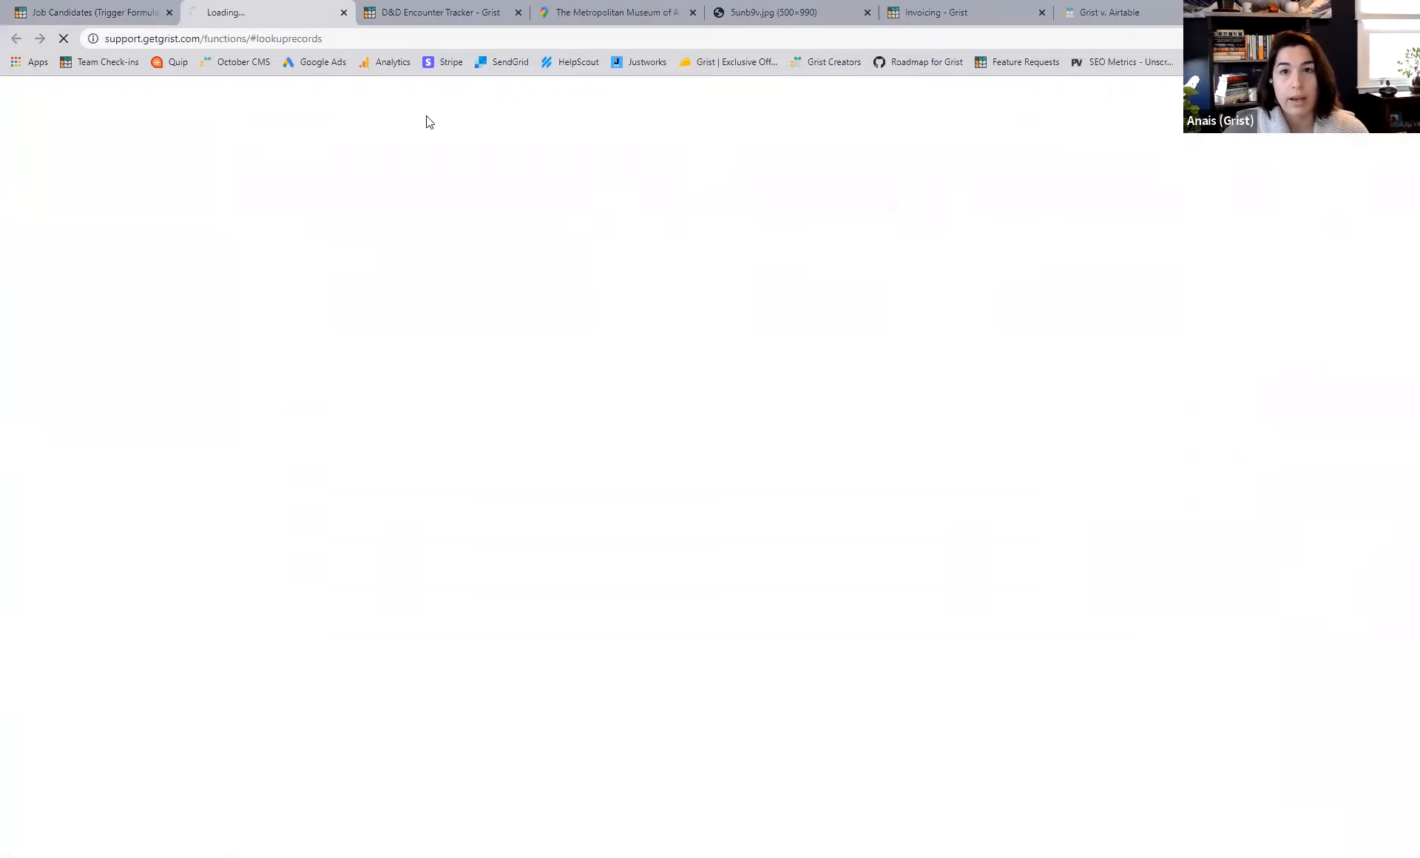
{"action": "left_click", "coordinate": [111, 9]}
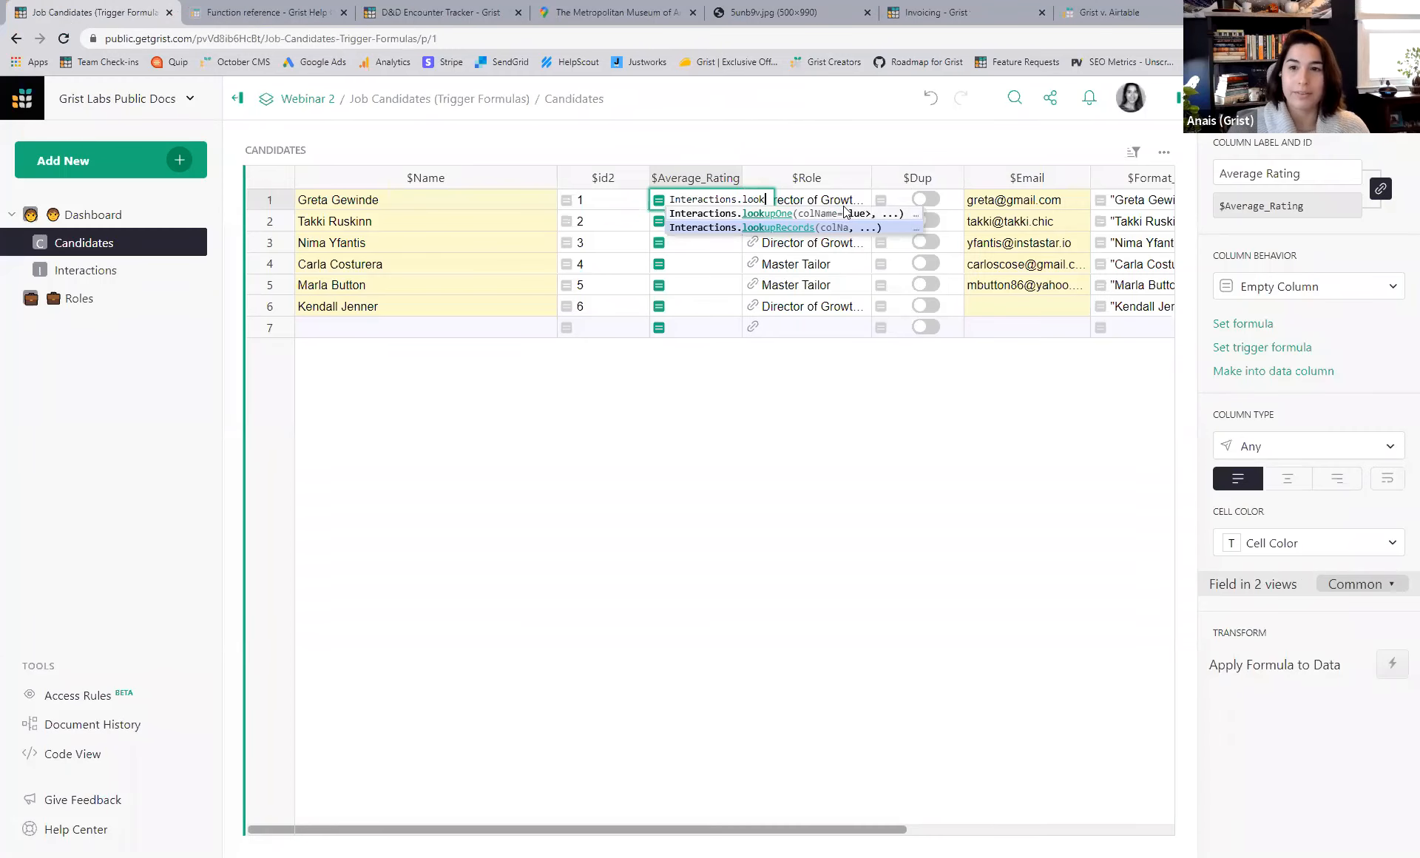
{"action": "type", "text": "upRec"}
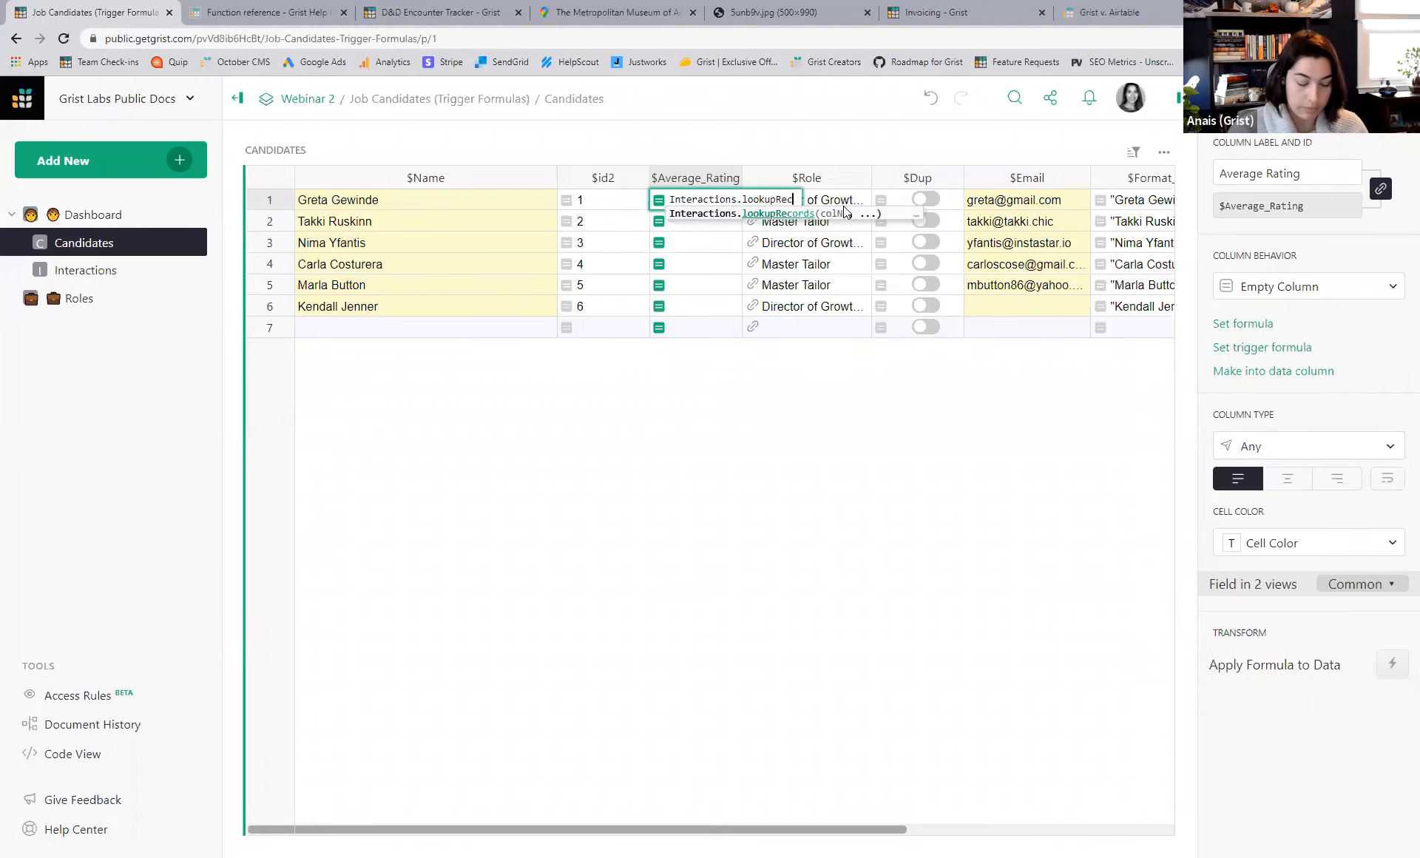
{"action": "type", "text": "ords("}
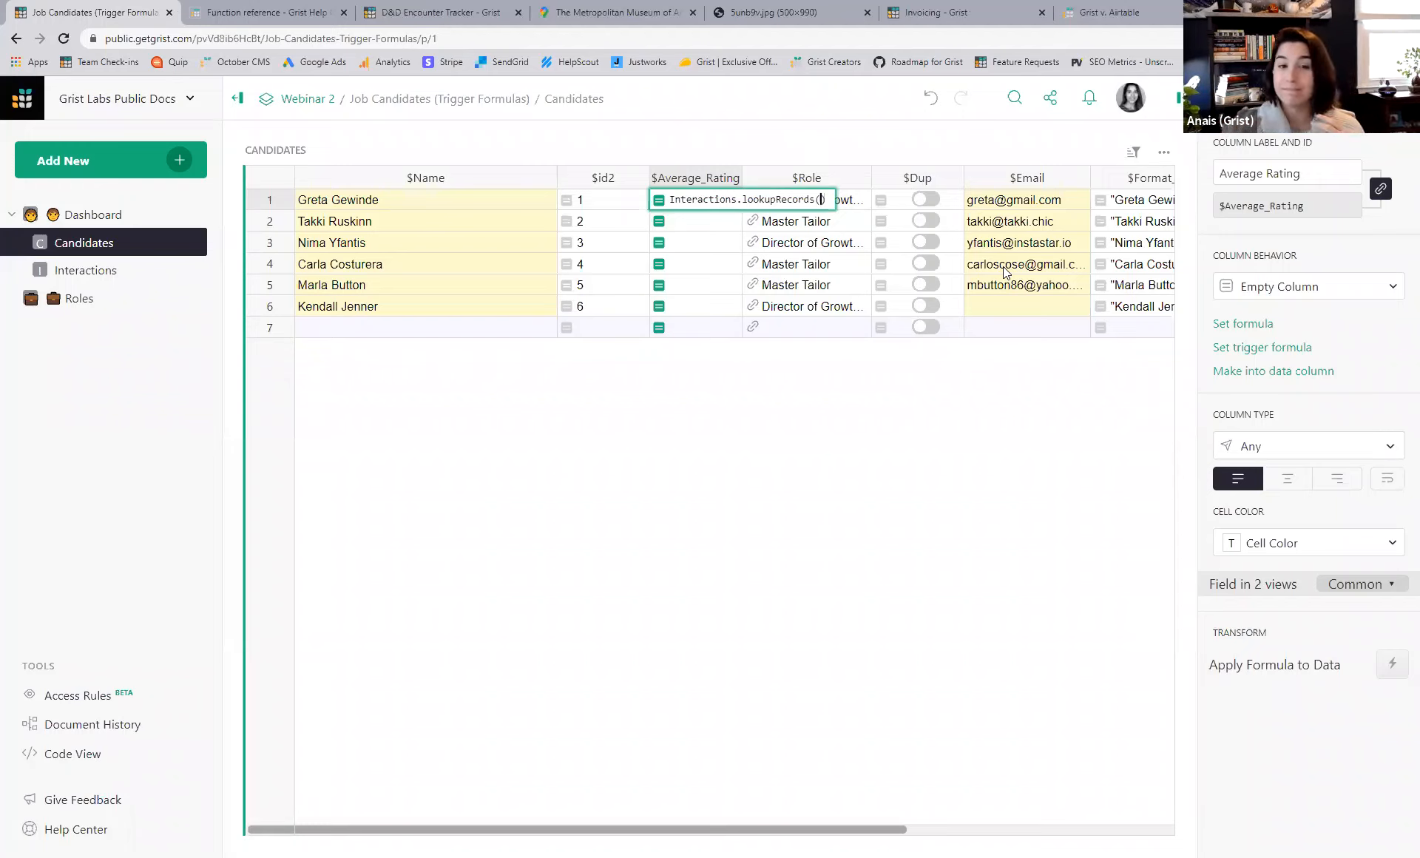
- Complete the formula as Interactions.lookupRecords(Candidate=$id), widen the column, and reopen the formula
{"action": "type", "text": "C"}
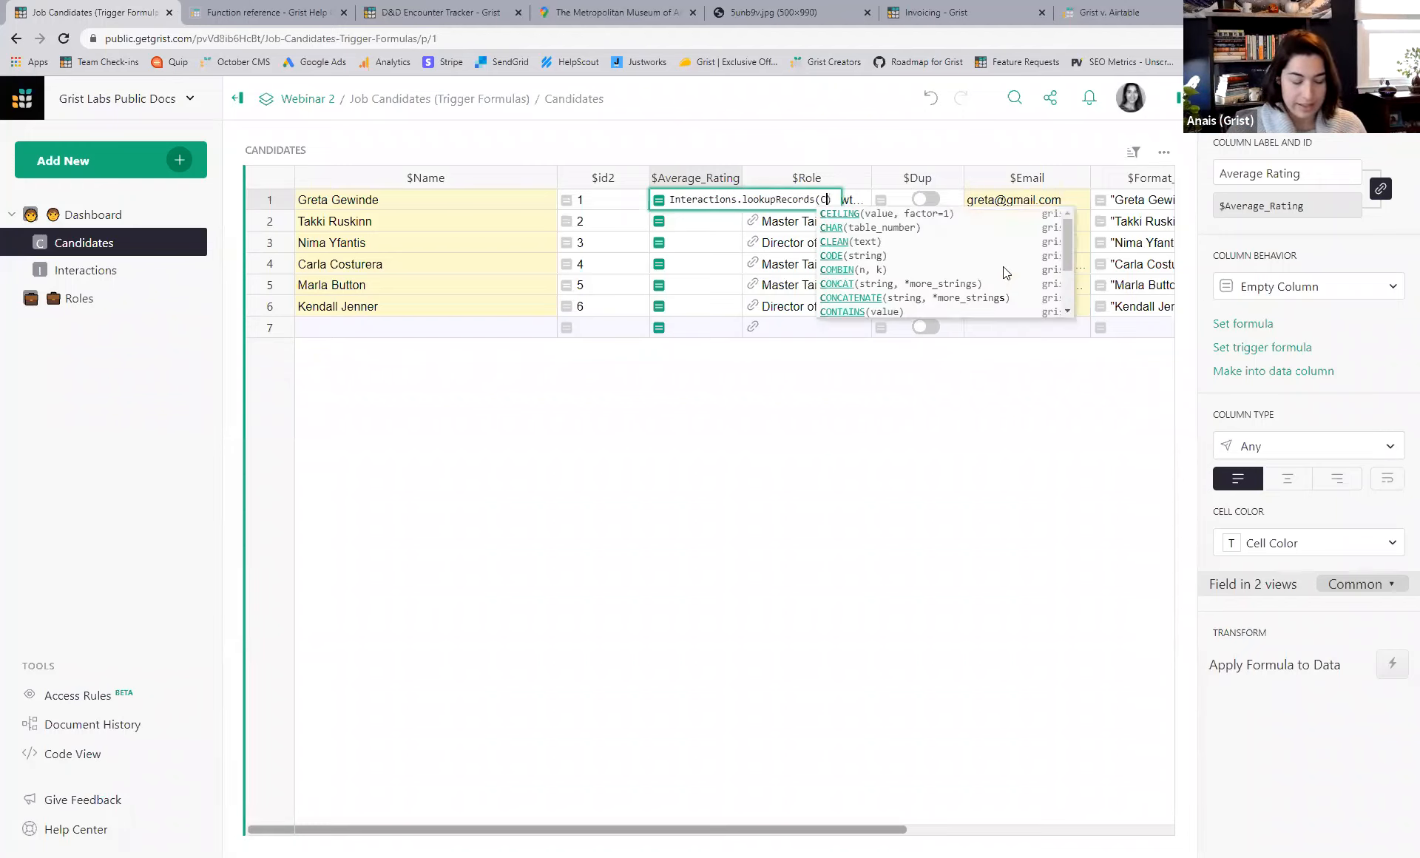
{"action": "type", "text": "andida"}
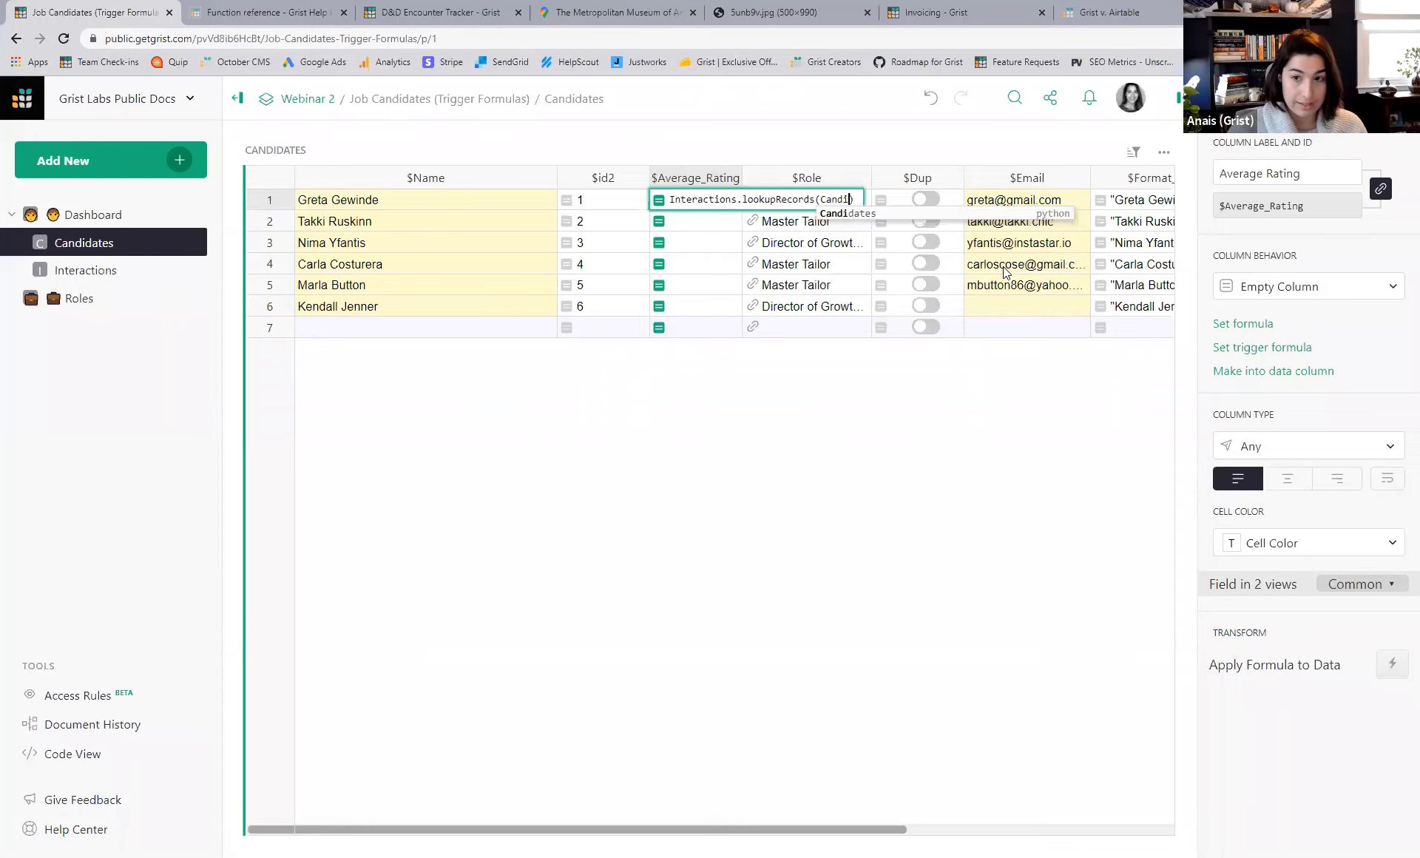
{"action": "type", "text": "te"}
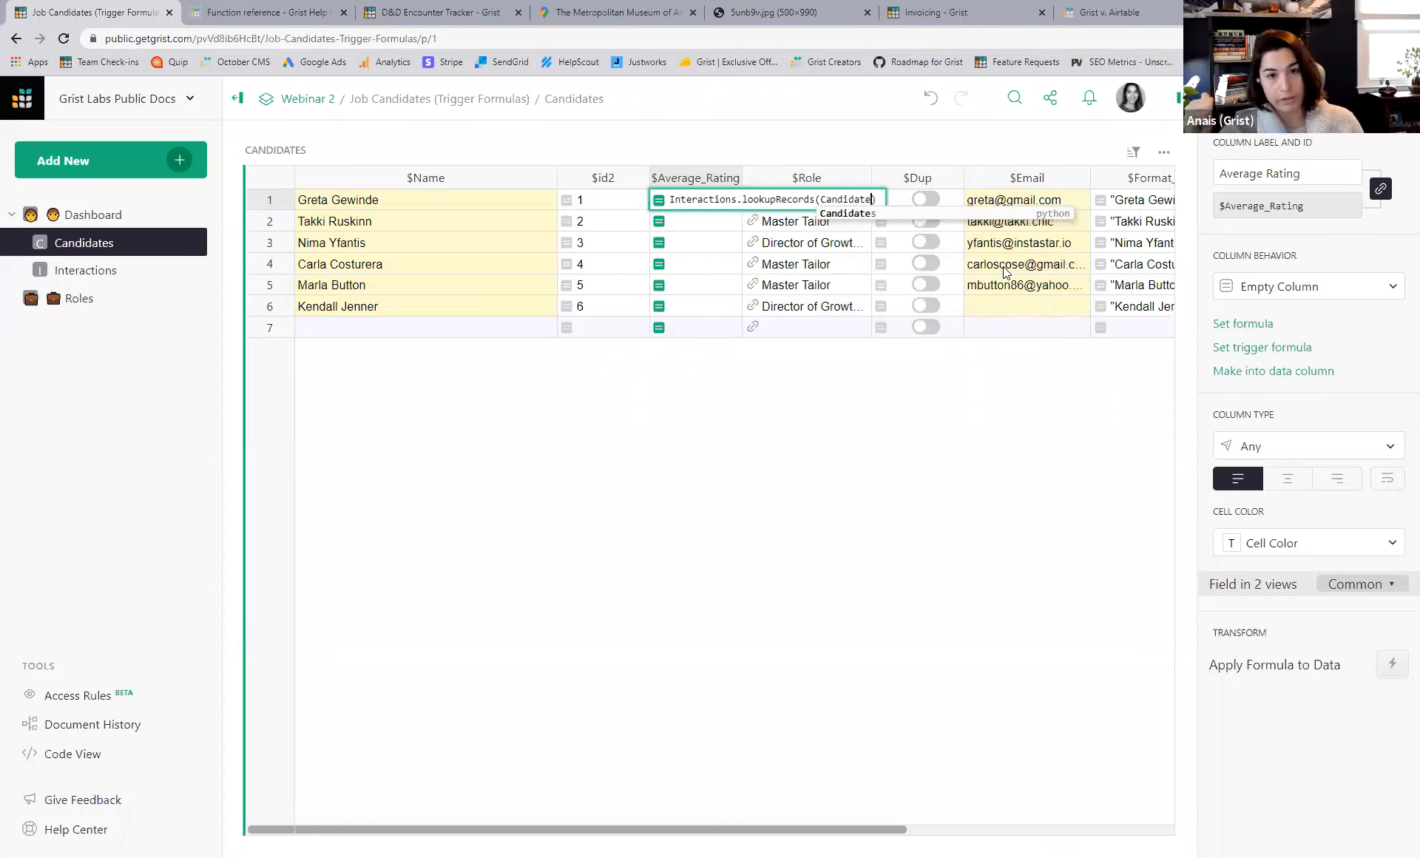
{"action": "type", "text": "="}
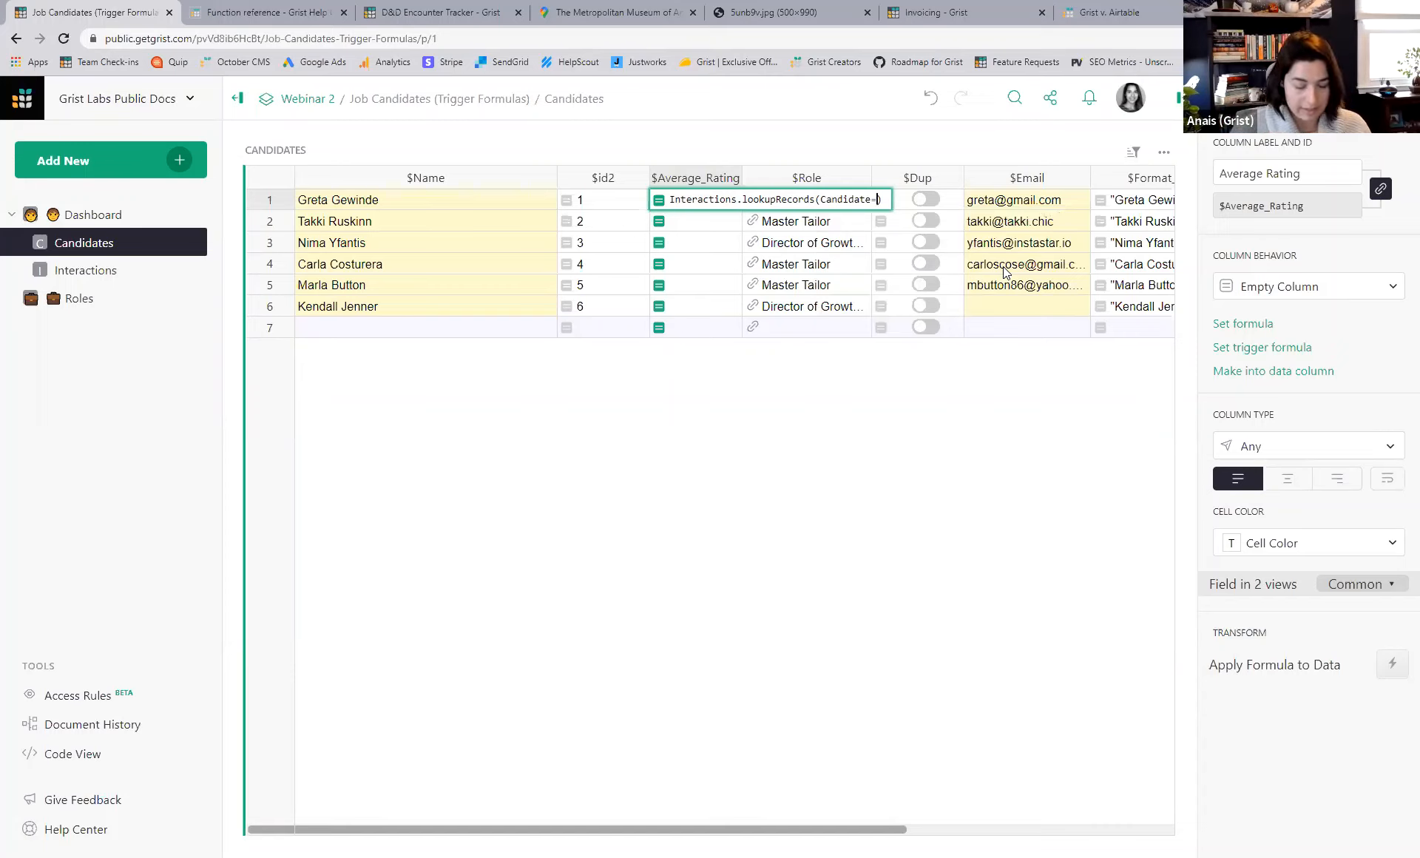
{"action": "type", "text": "$id"}
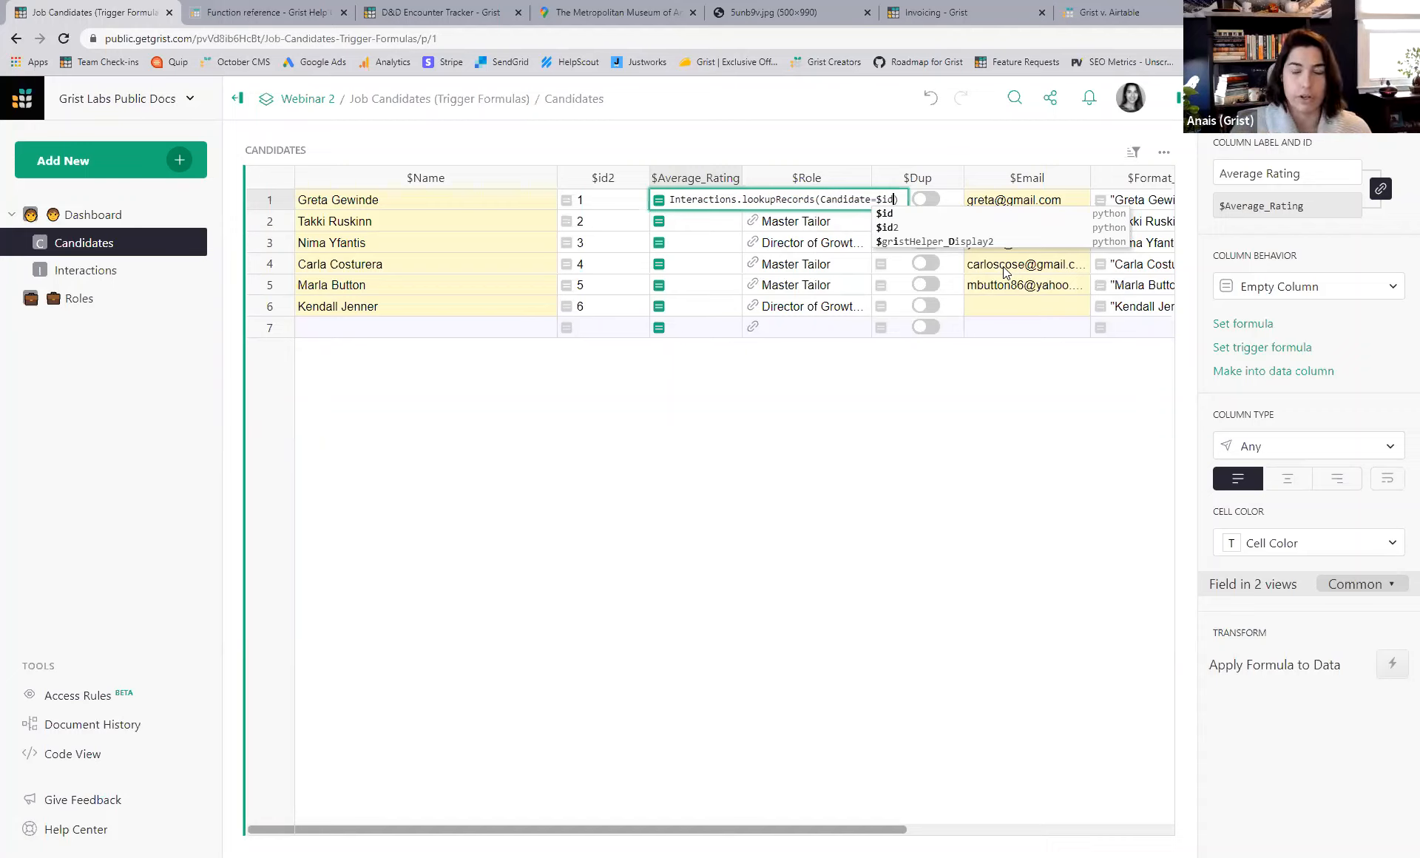
{"action": "type", "text": ")"}
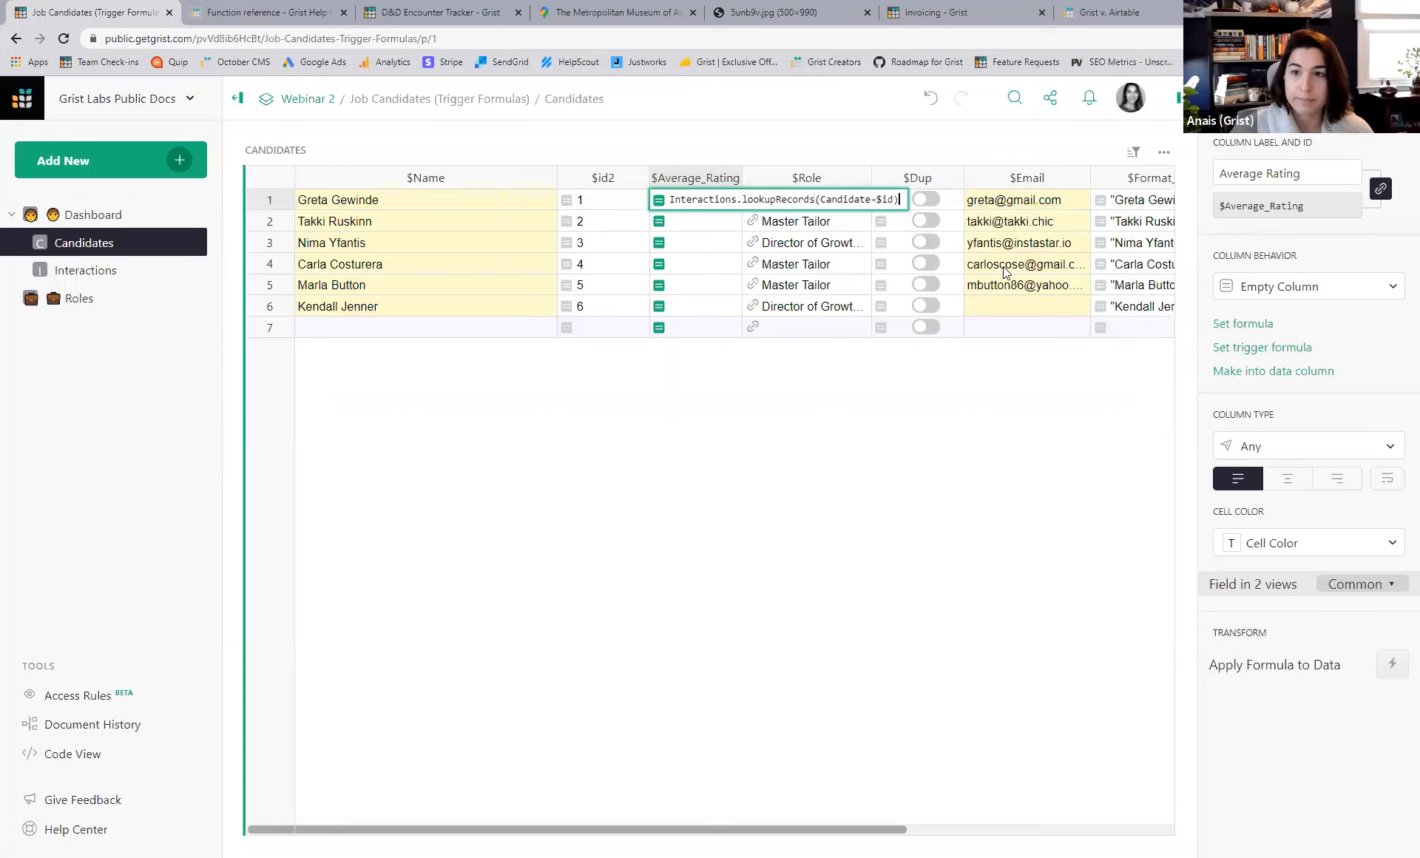
{"action": "key", "text": "Return"}
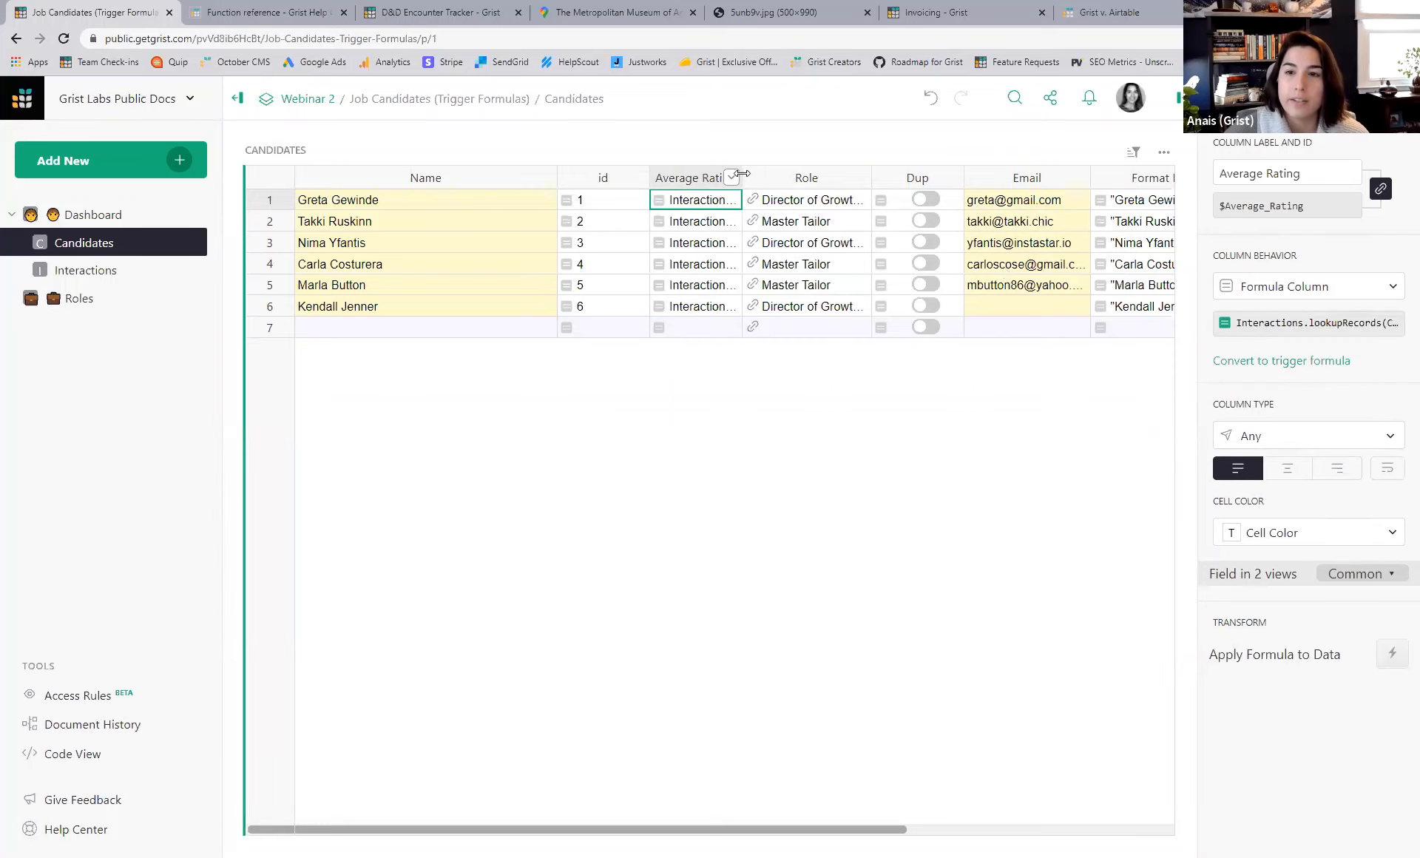
{"action": "left_click_drag", "start_coordinate": [742, 177], "coordinate": [923, 190]}
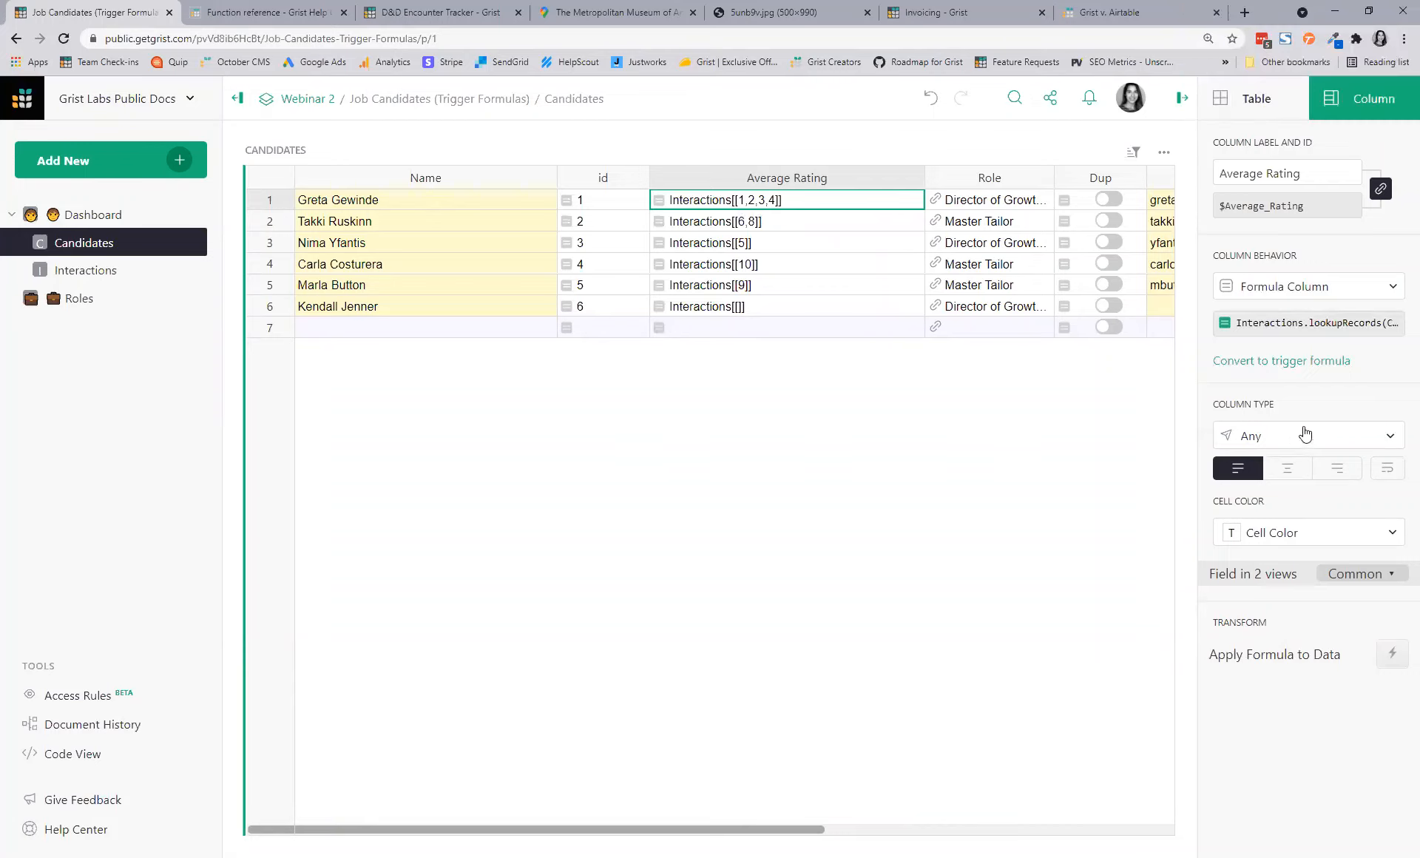
{"action": "left_click", "coordinate": [1321, 322]}
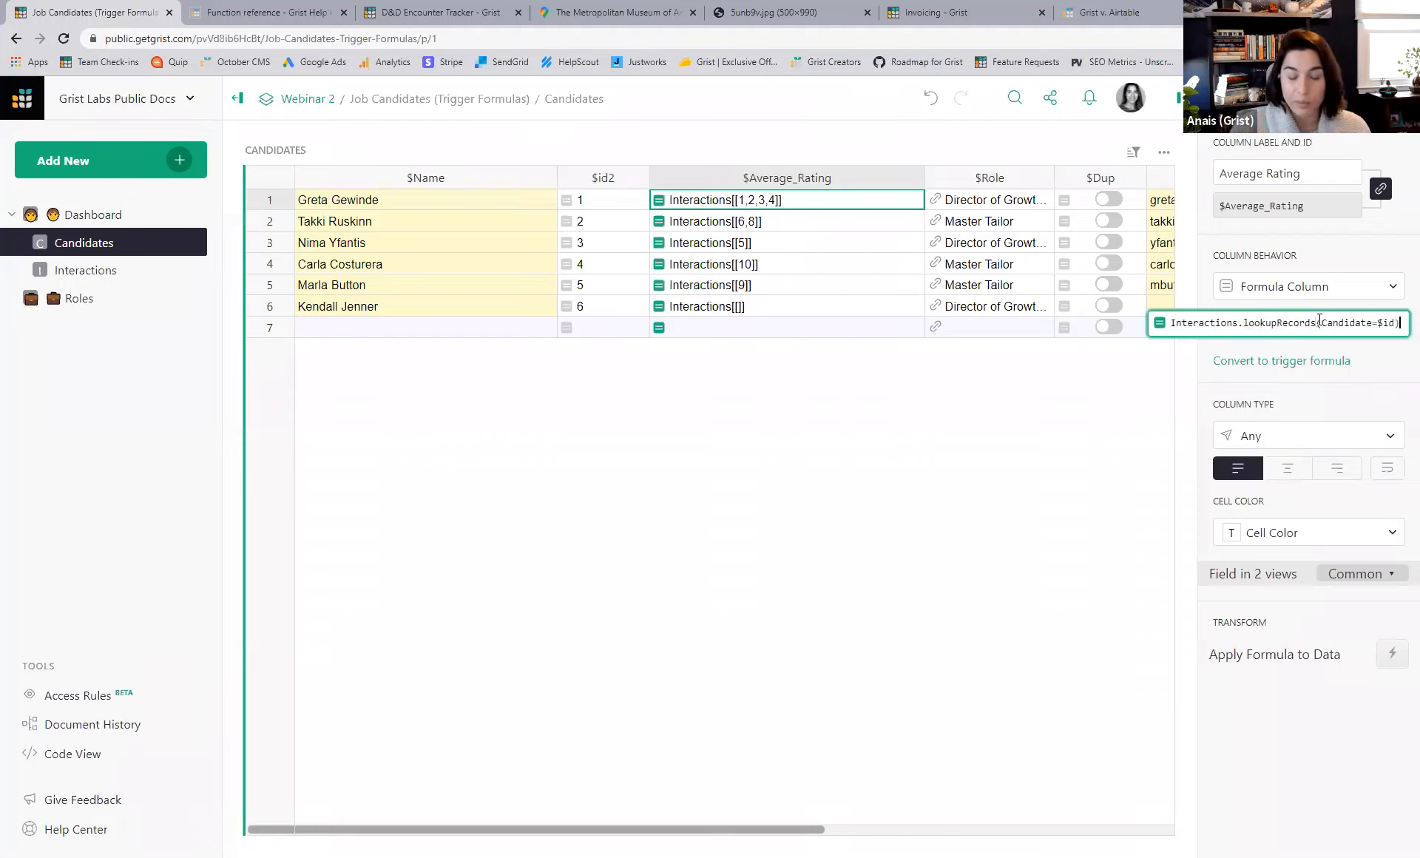
- Change the formula to AVERAGE(Interactions.lookupRecords(Candidate=$id).Rating), giving 4.75 for the first candidate
{"action": "type", "text": ".Rating"}
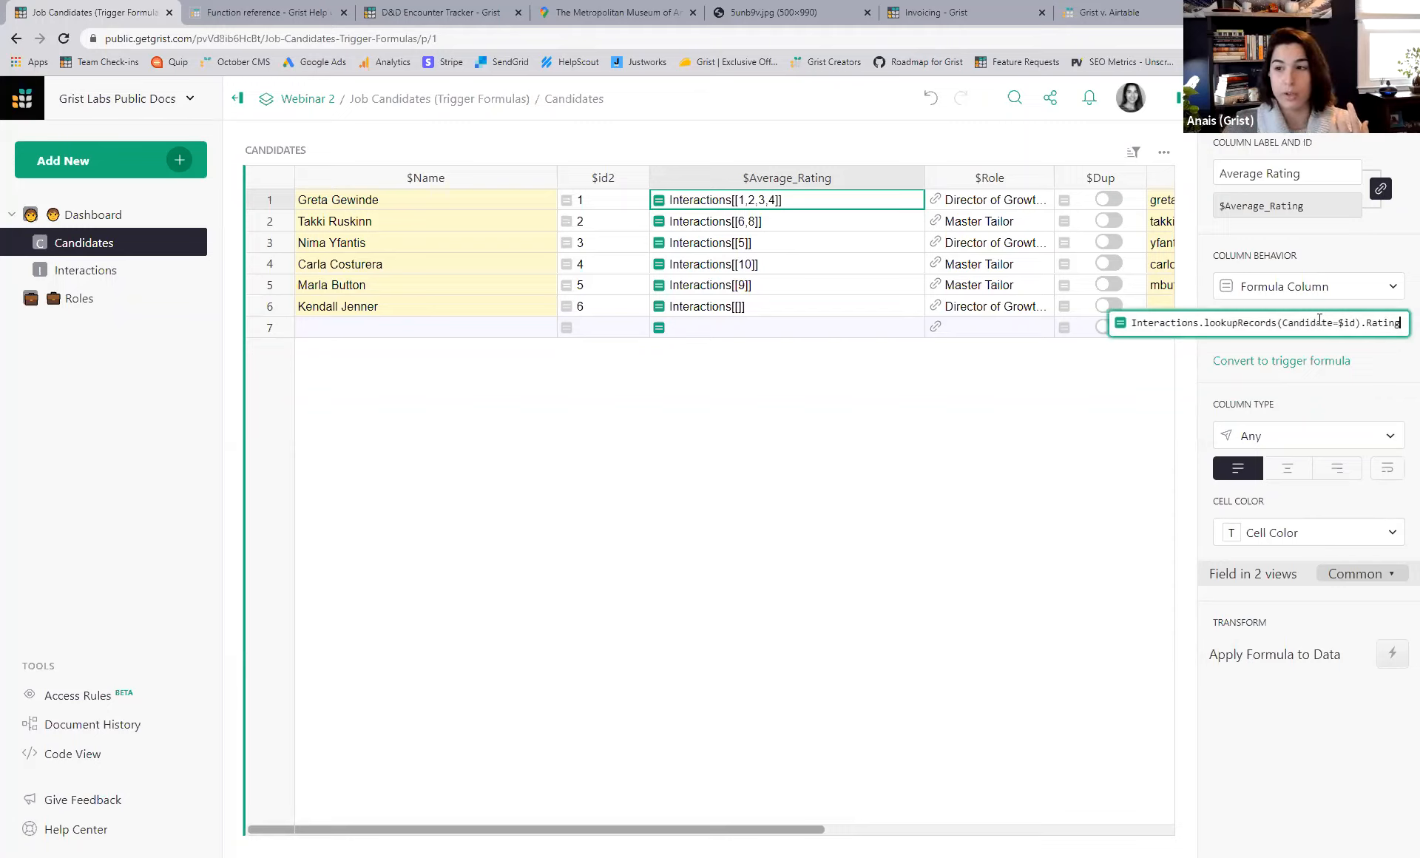
{"action": "key", "text": "Return"}
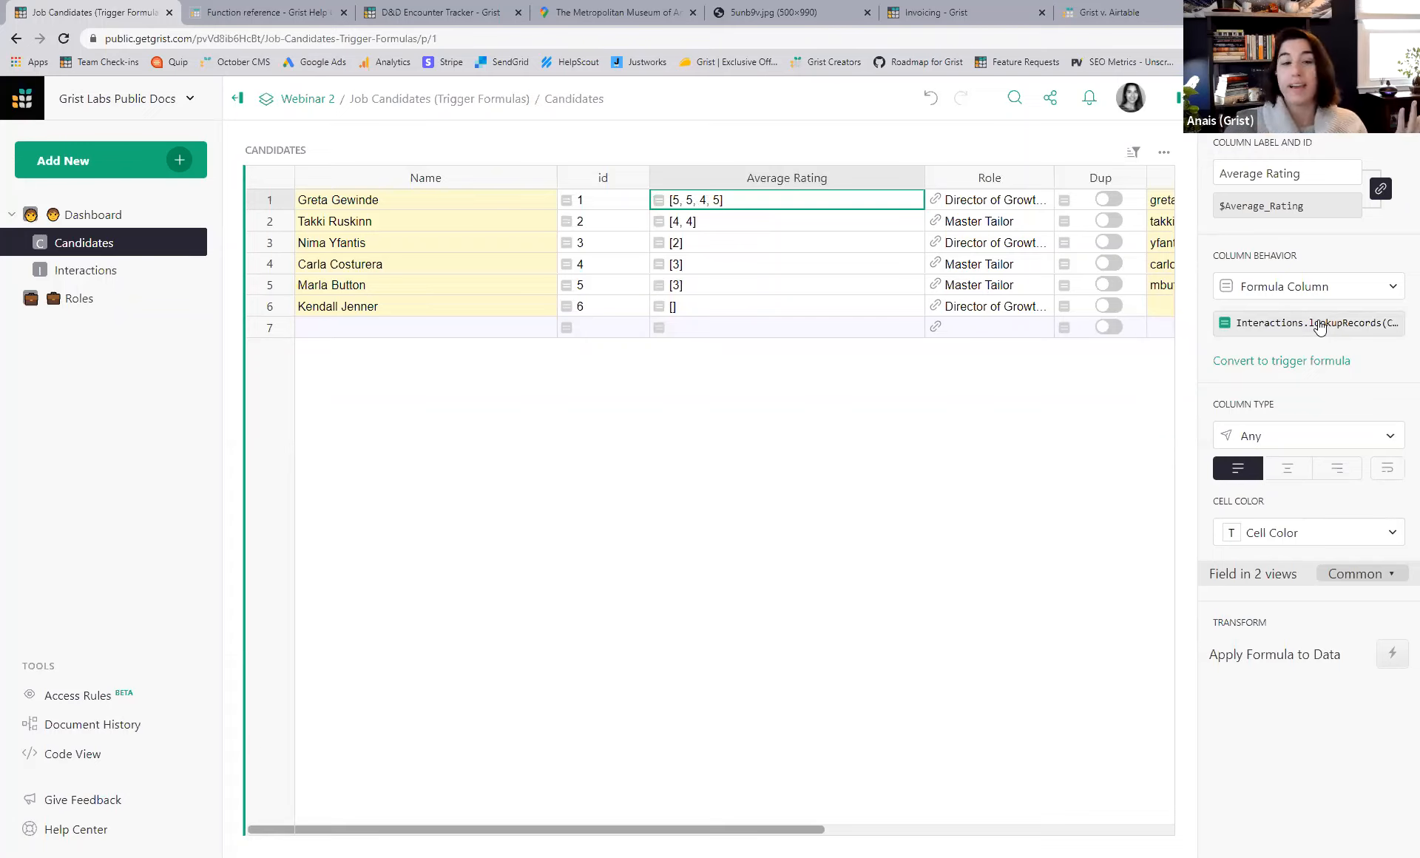
{"action": "left_click", "coordinate": [1320, 328]}
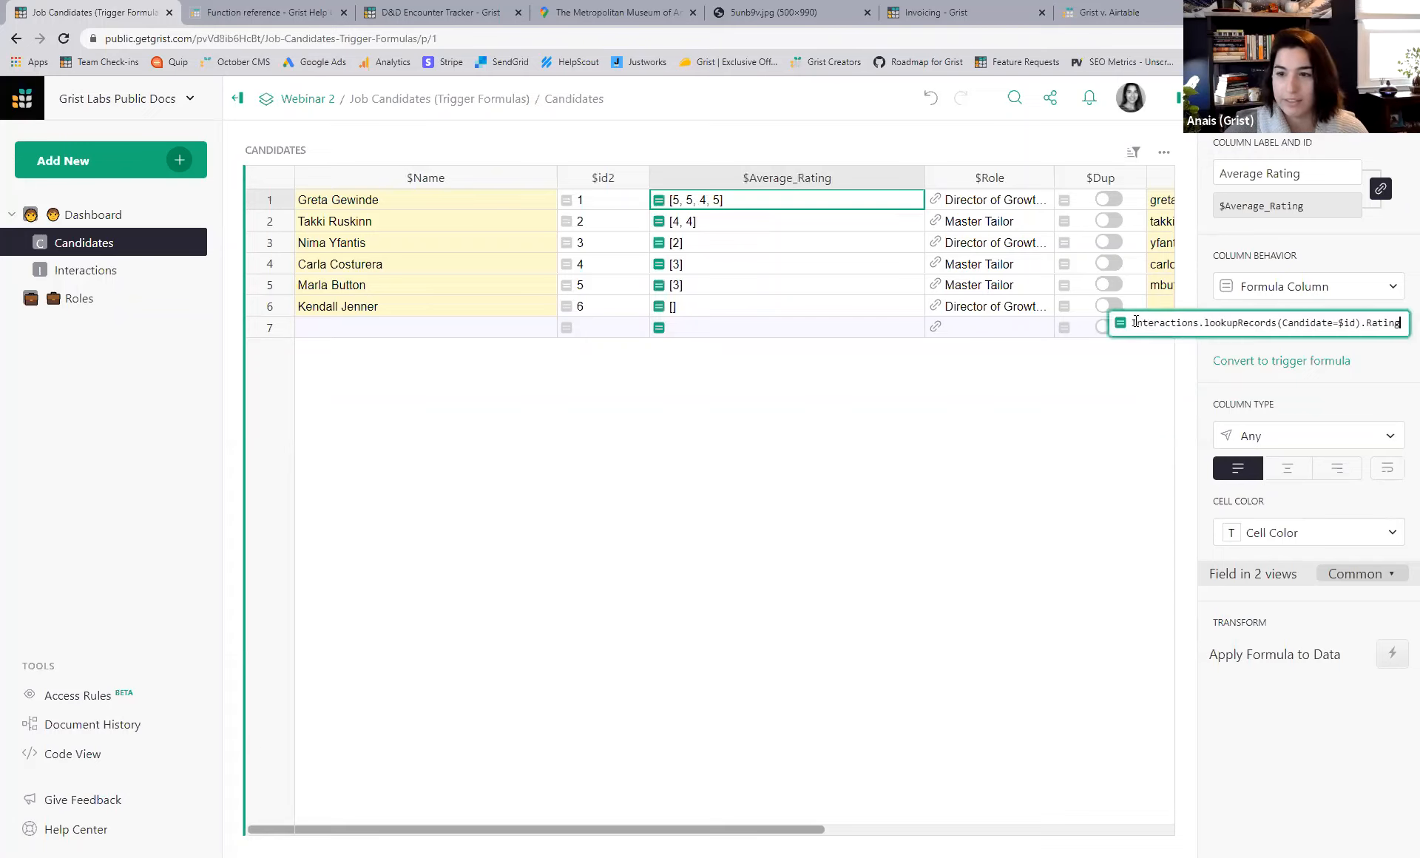
{"action": "type", "text": "AVERAGE"}
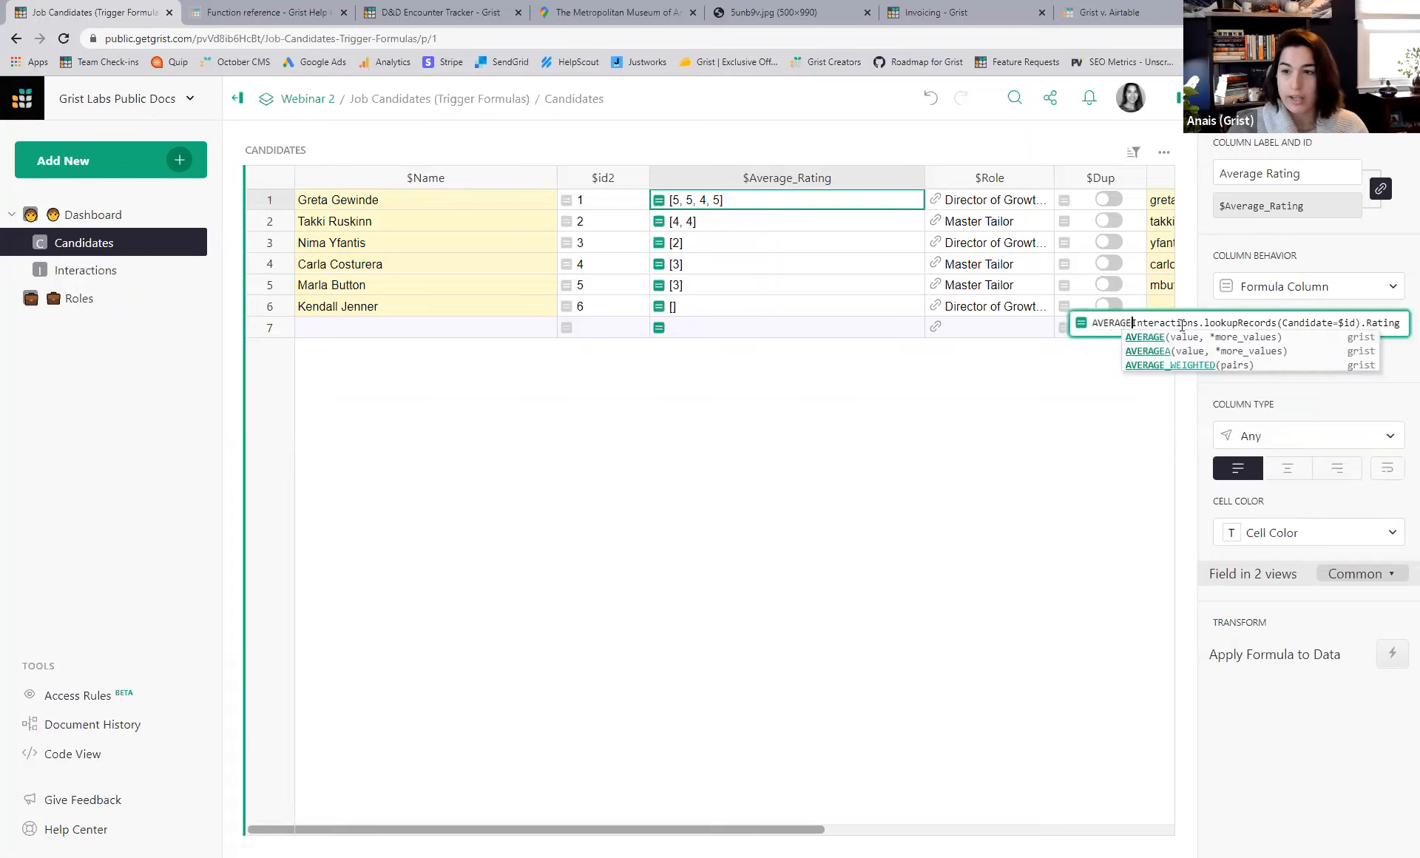
{"action": "type", "text": "("}
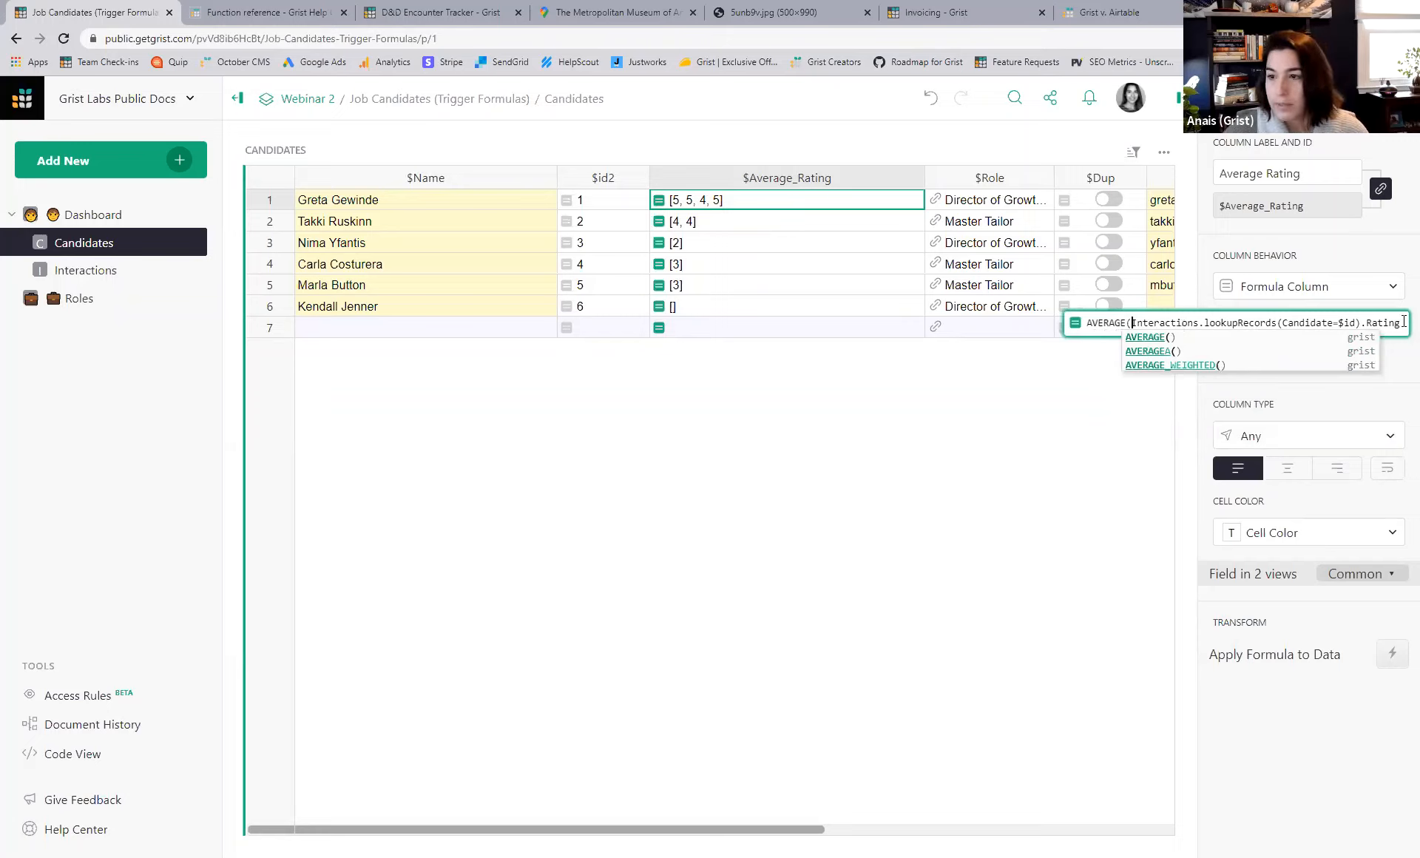
{"action": "left_click", "coordinate": [1404, 320]}
{"action": "type", "text": ")"}
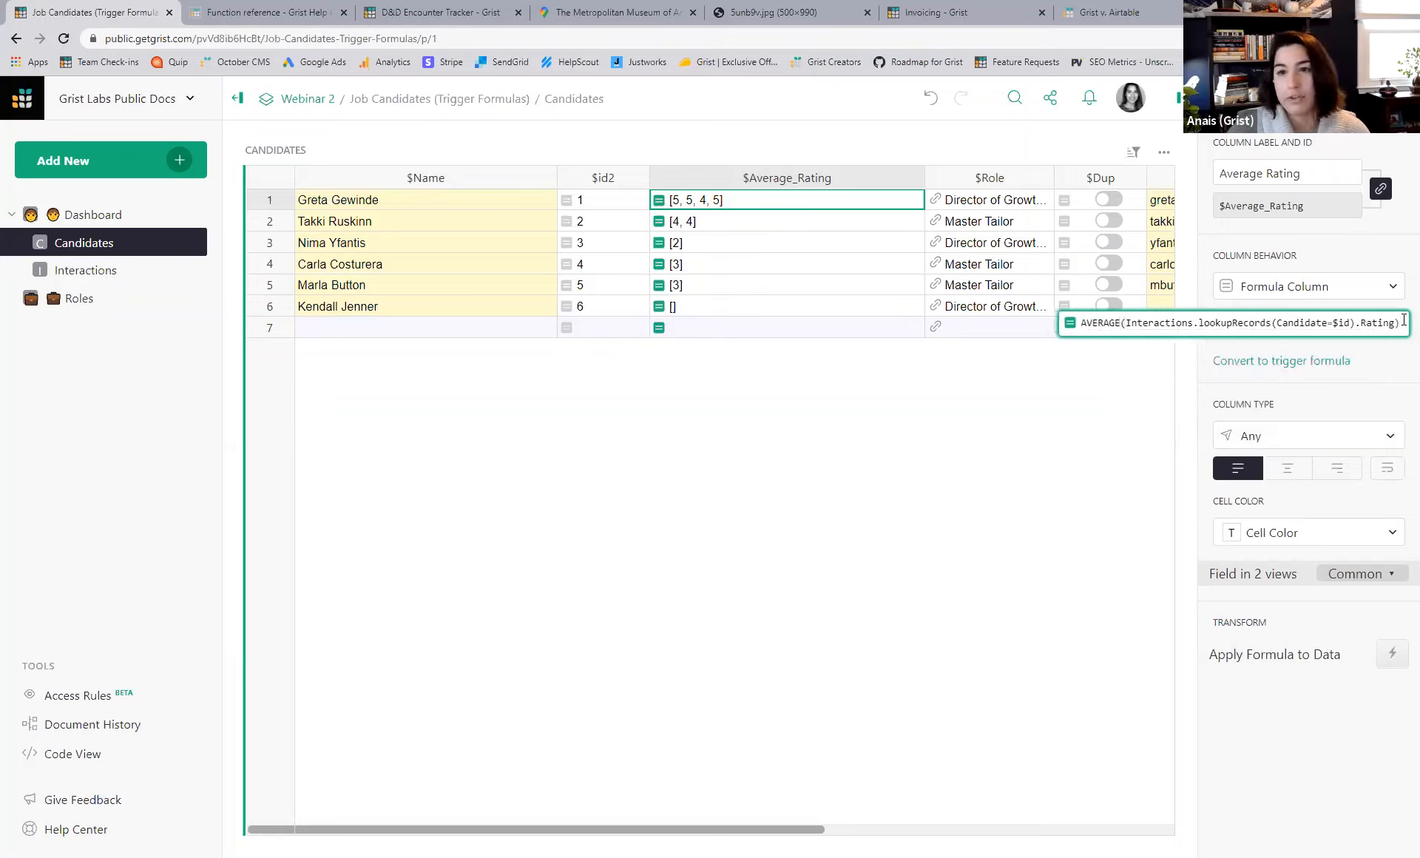
{"action": "key", "text": "Return"}
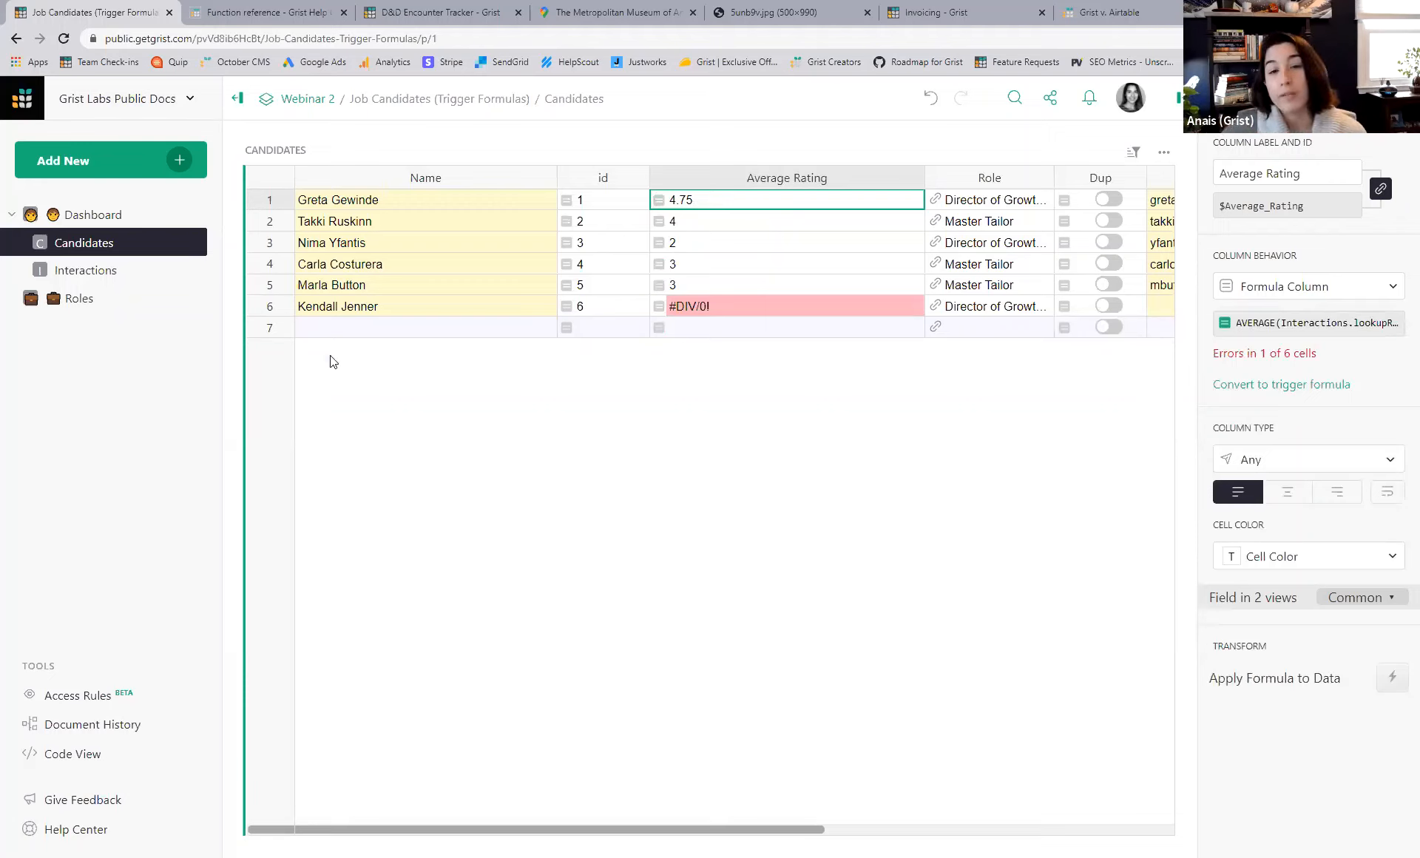
{"action": "left_click", "coordinate": [495, 308]}
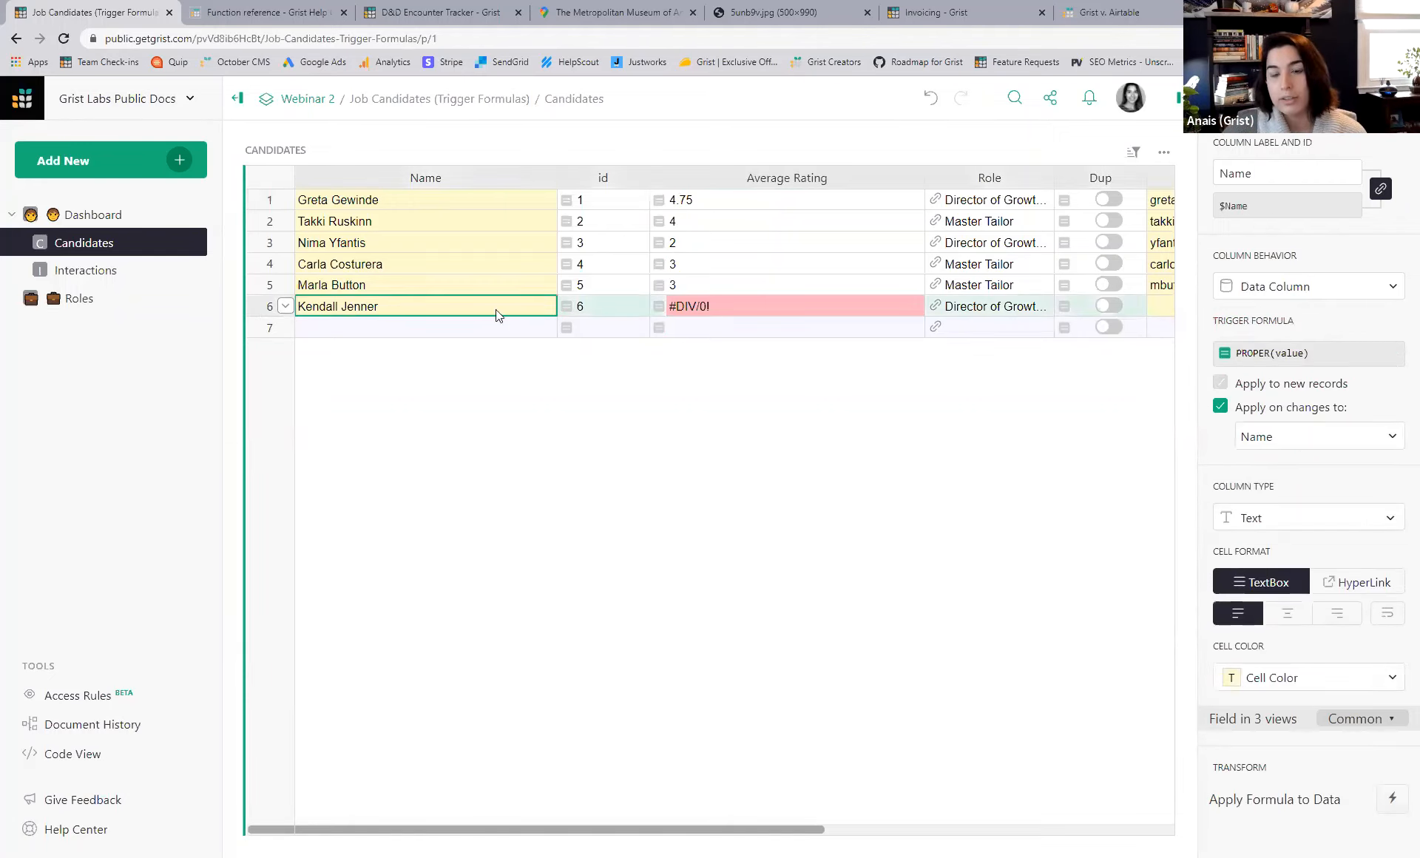
{"action": "left_click", "coordinate": [744, 306]}
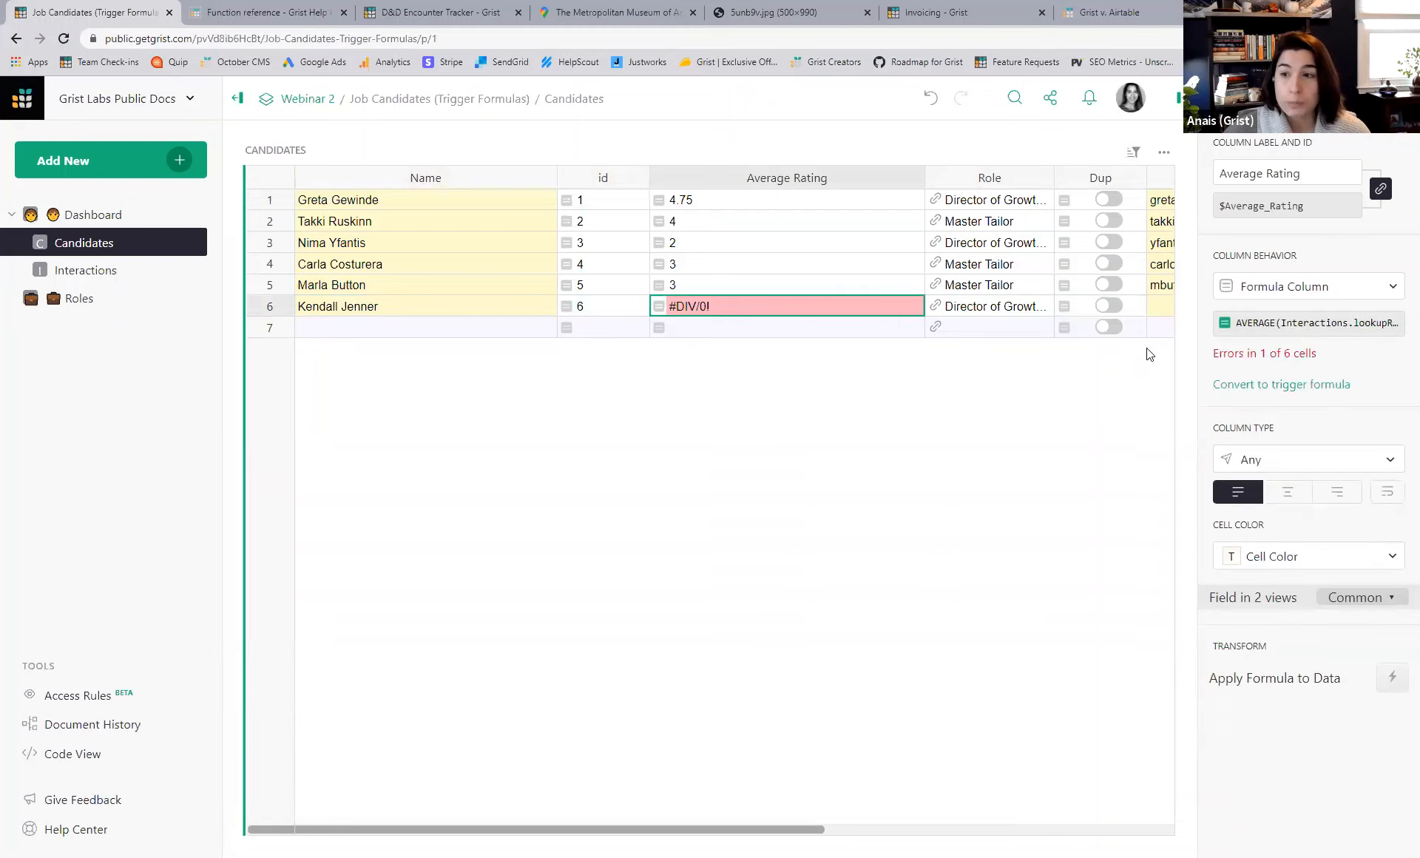
{"action": "left_click", "coordinate": [1250, 330]}
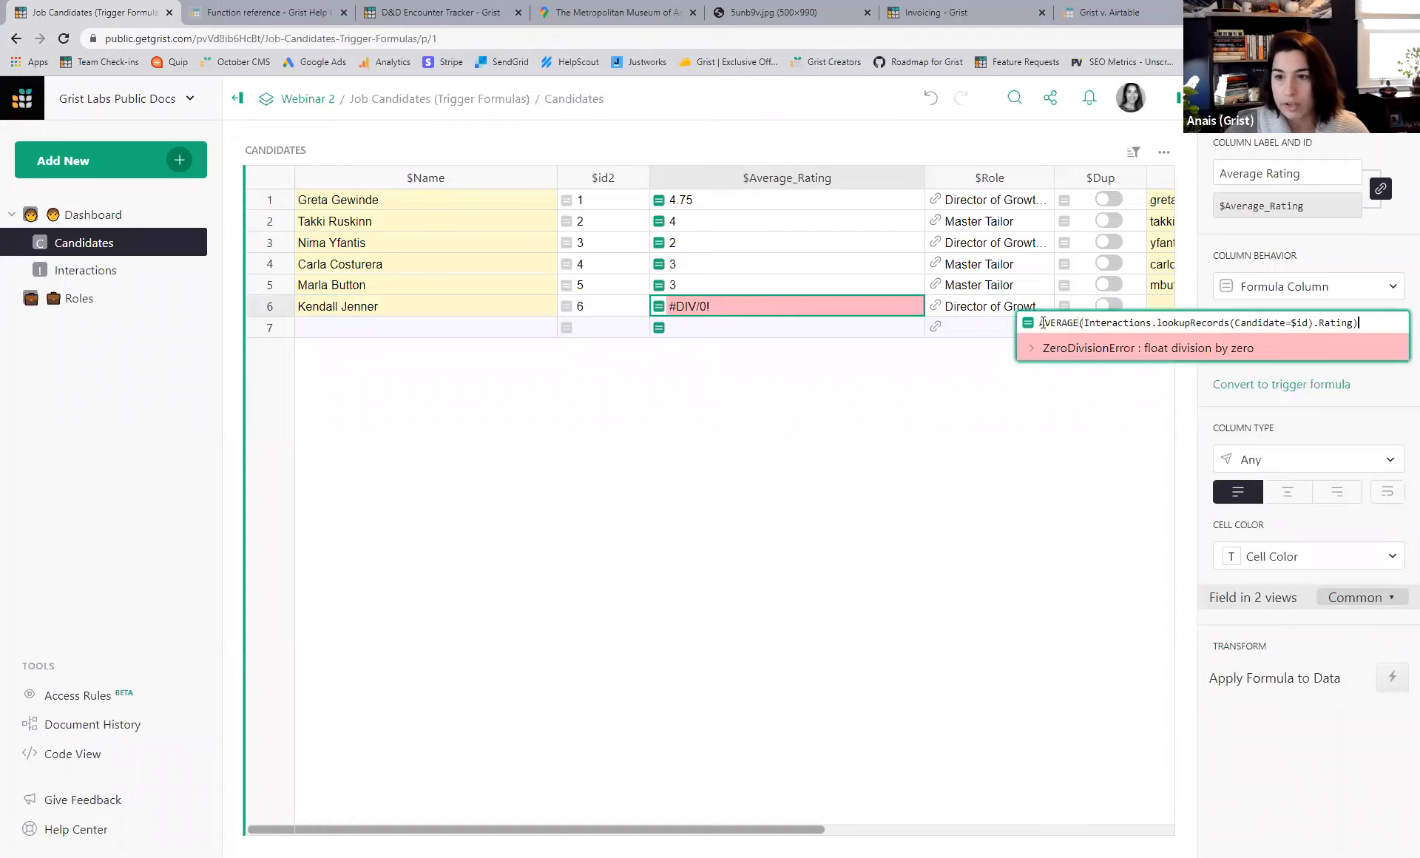
{"action": "type", "text": "IFERROR"}
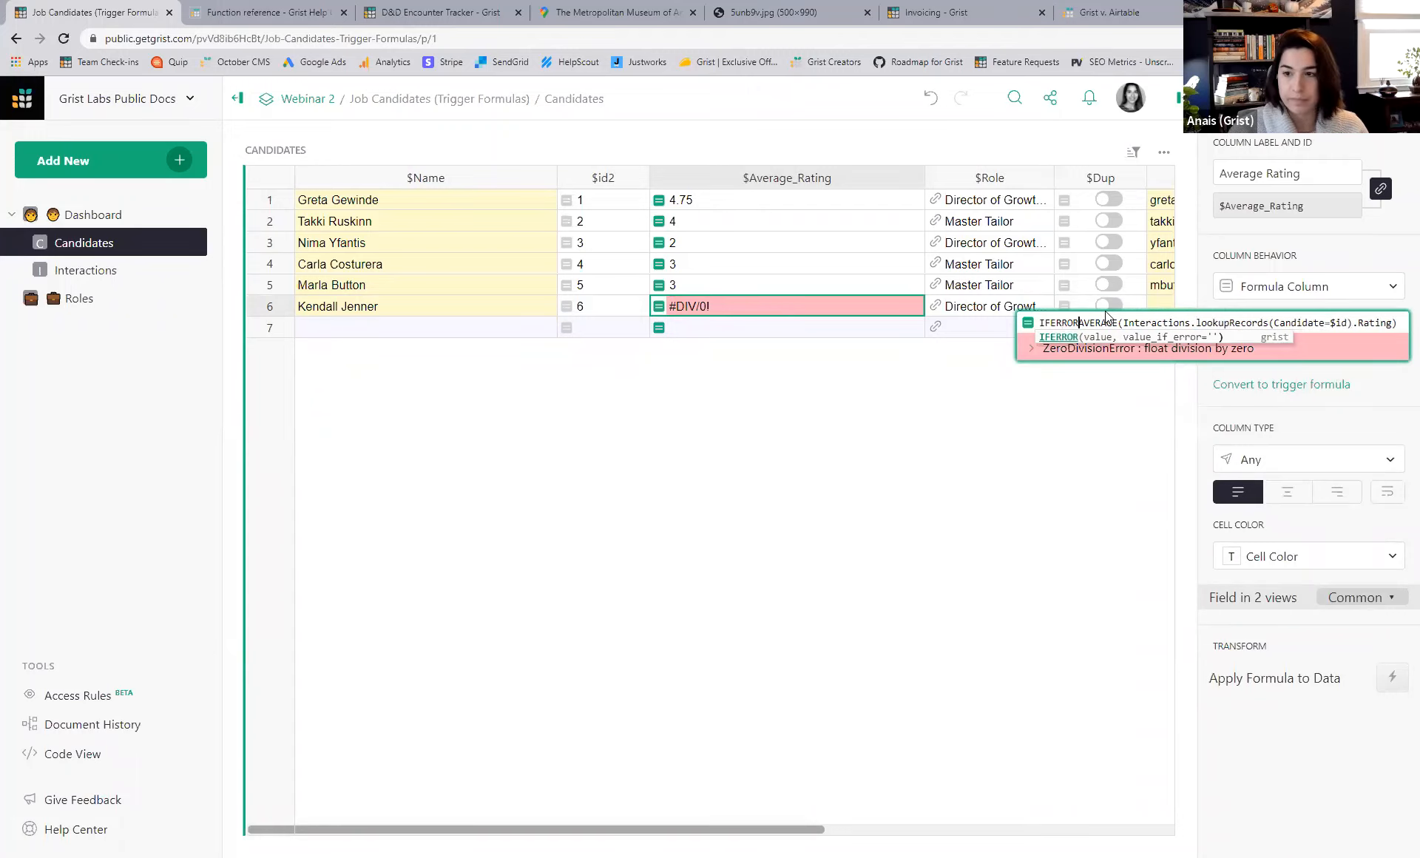
{"action": "type", "text": "("}
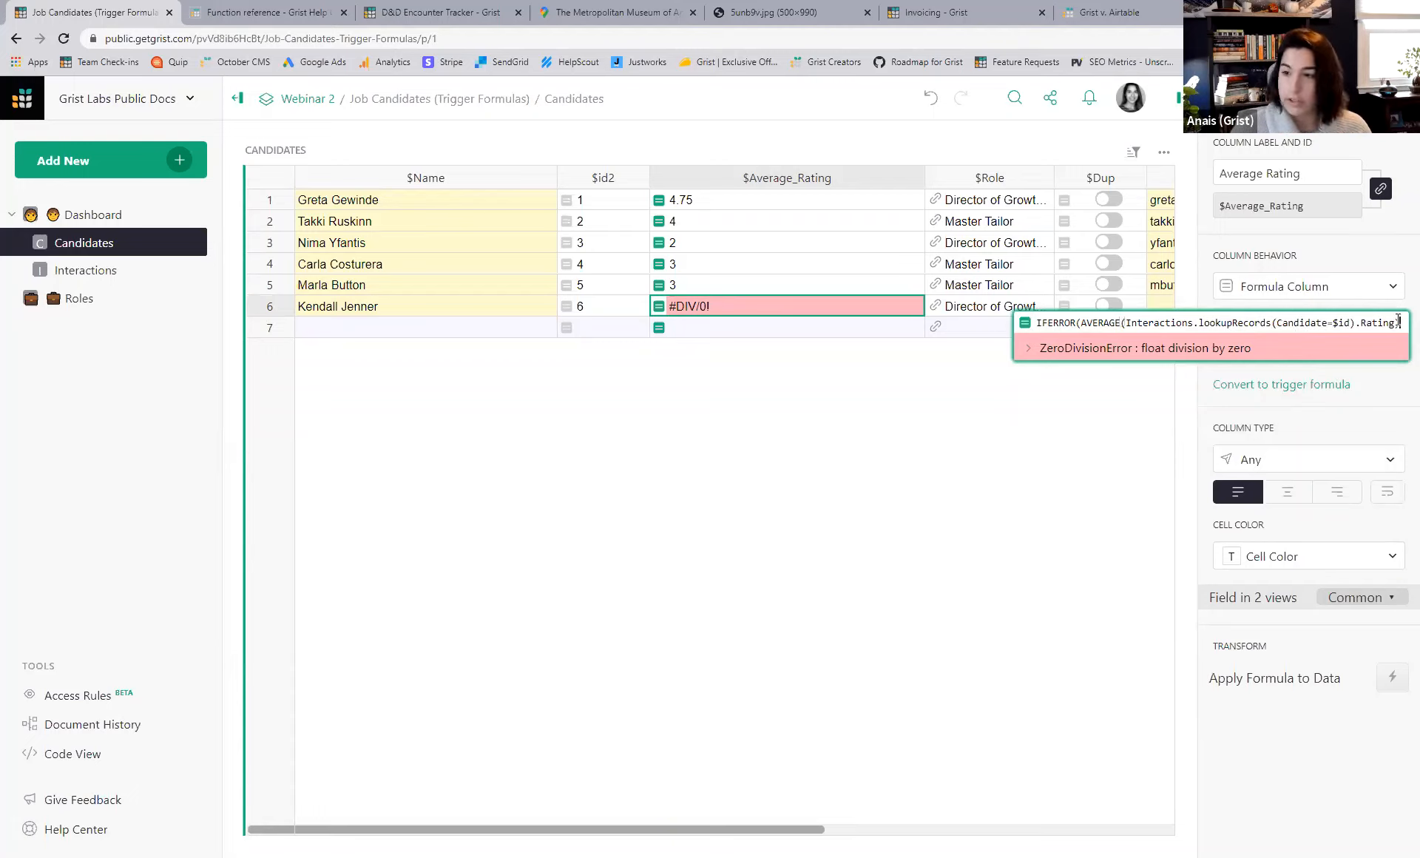
{"action": "type", "text": ", \"\""}
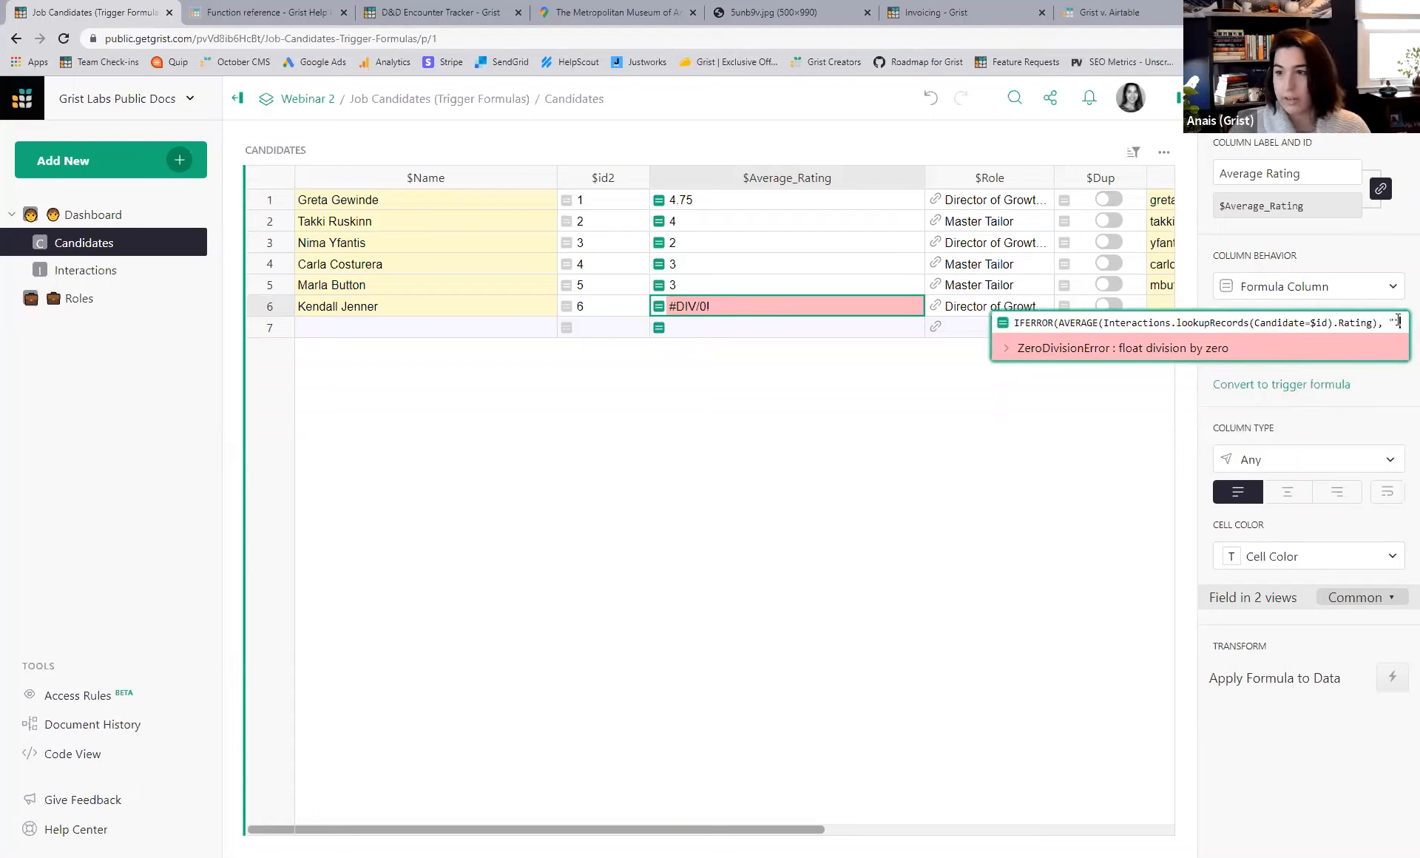
{"action": "type", "text": ")"}
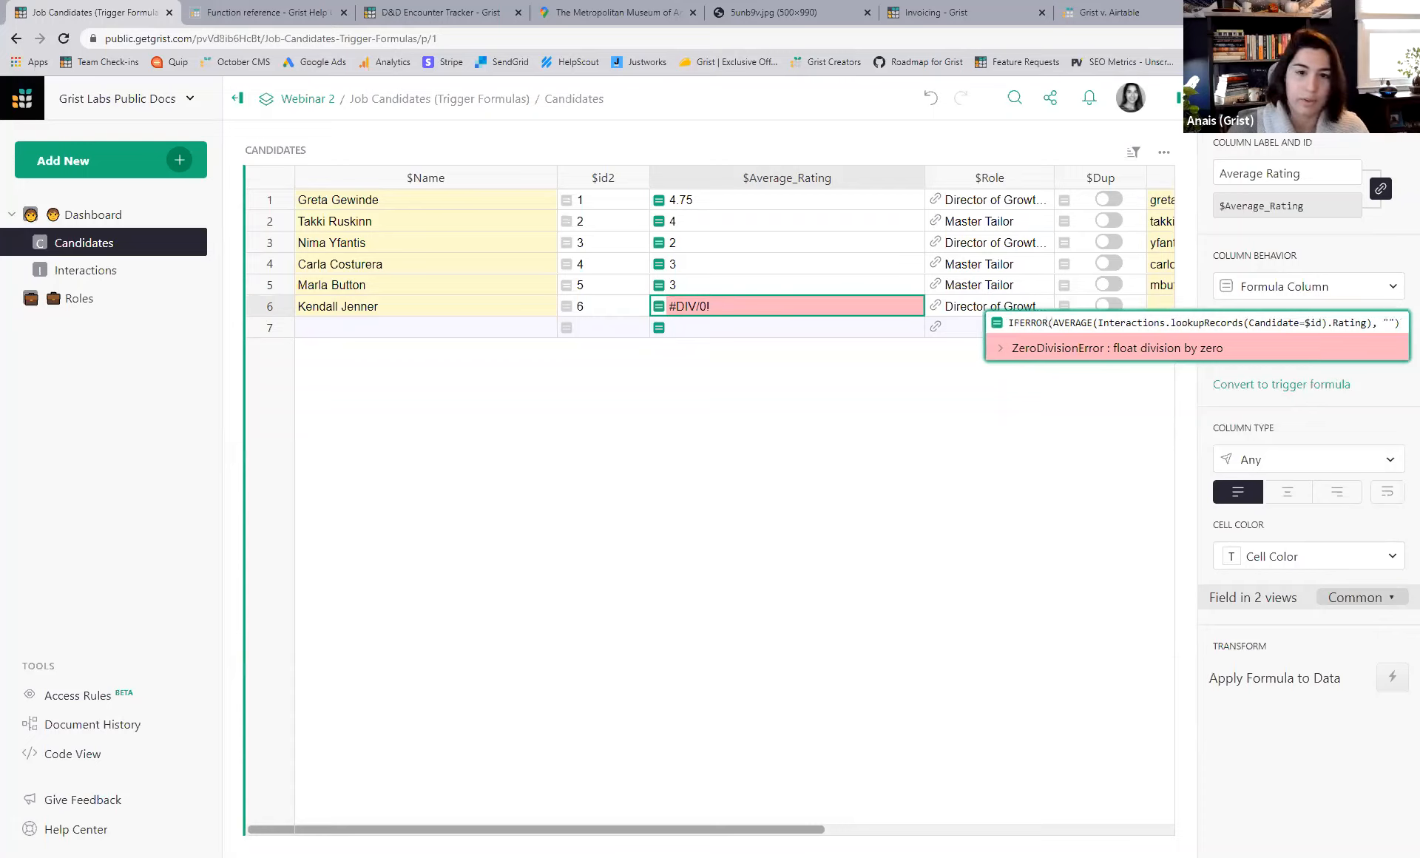
{"action": "key", "text": "Return"}
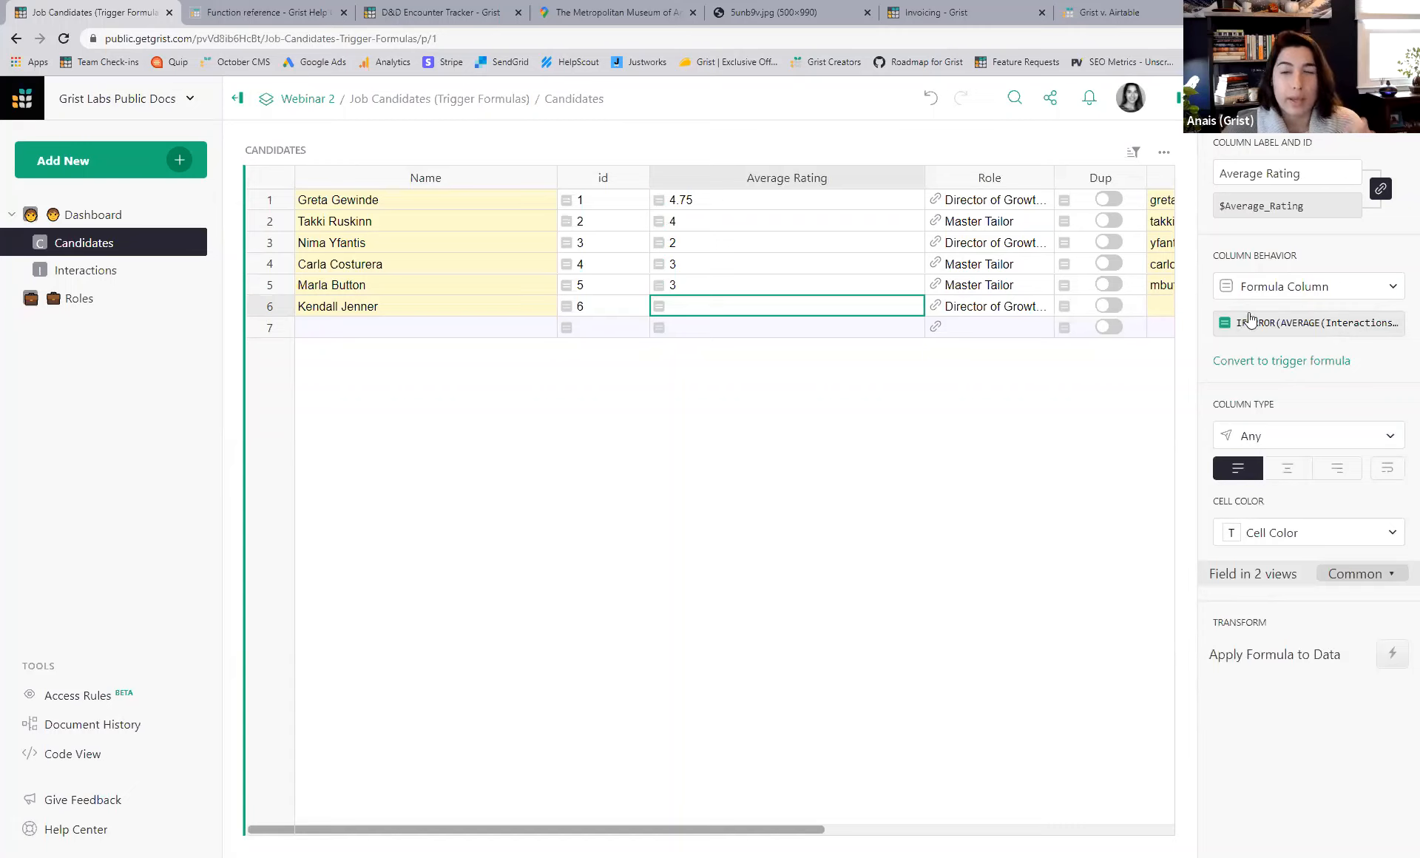
{"action": "left_click", "coordinate": [1330, 327]}
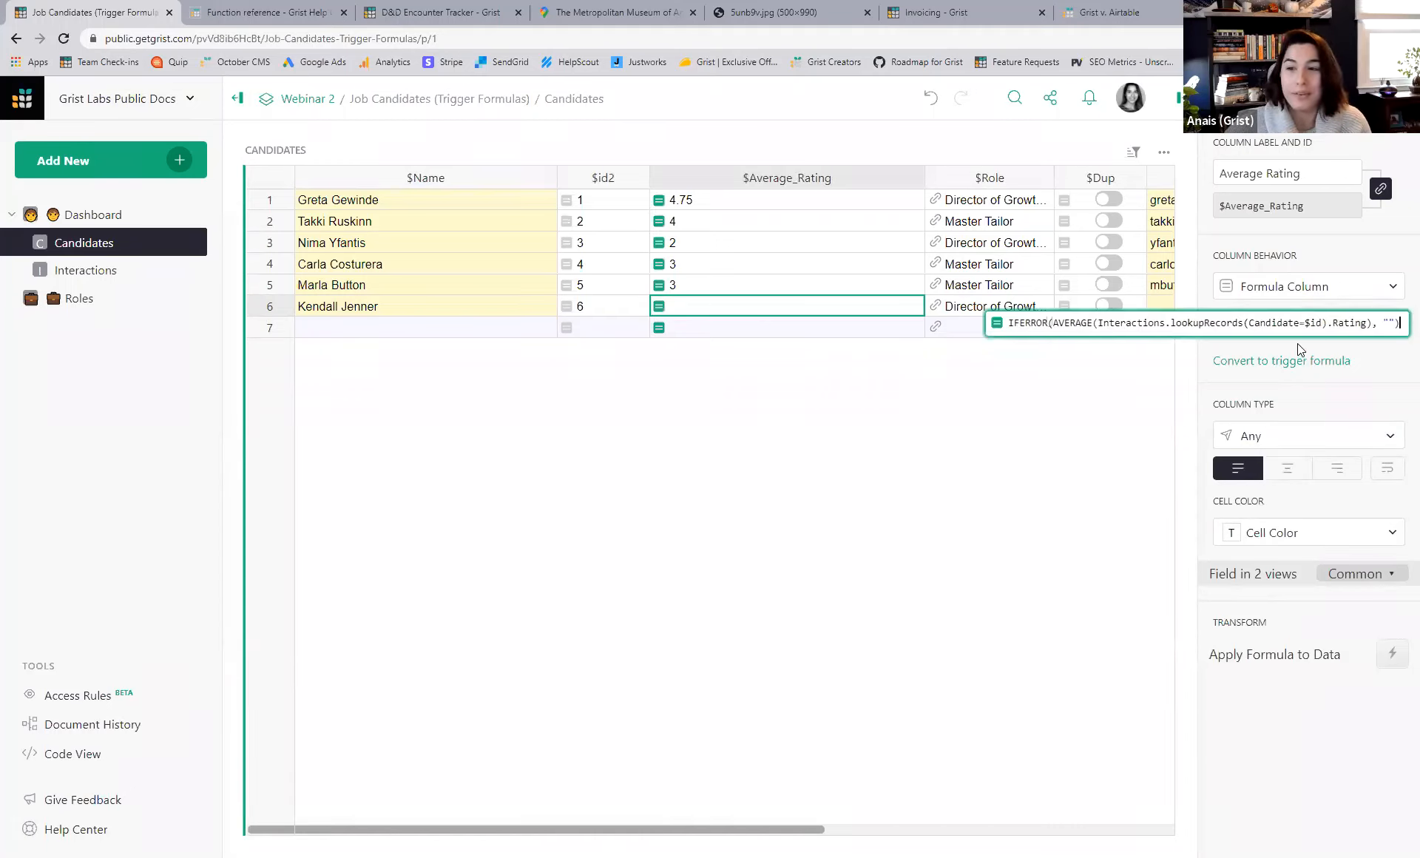
{"action": "left_click", "coordinate": [1316, 323]}
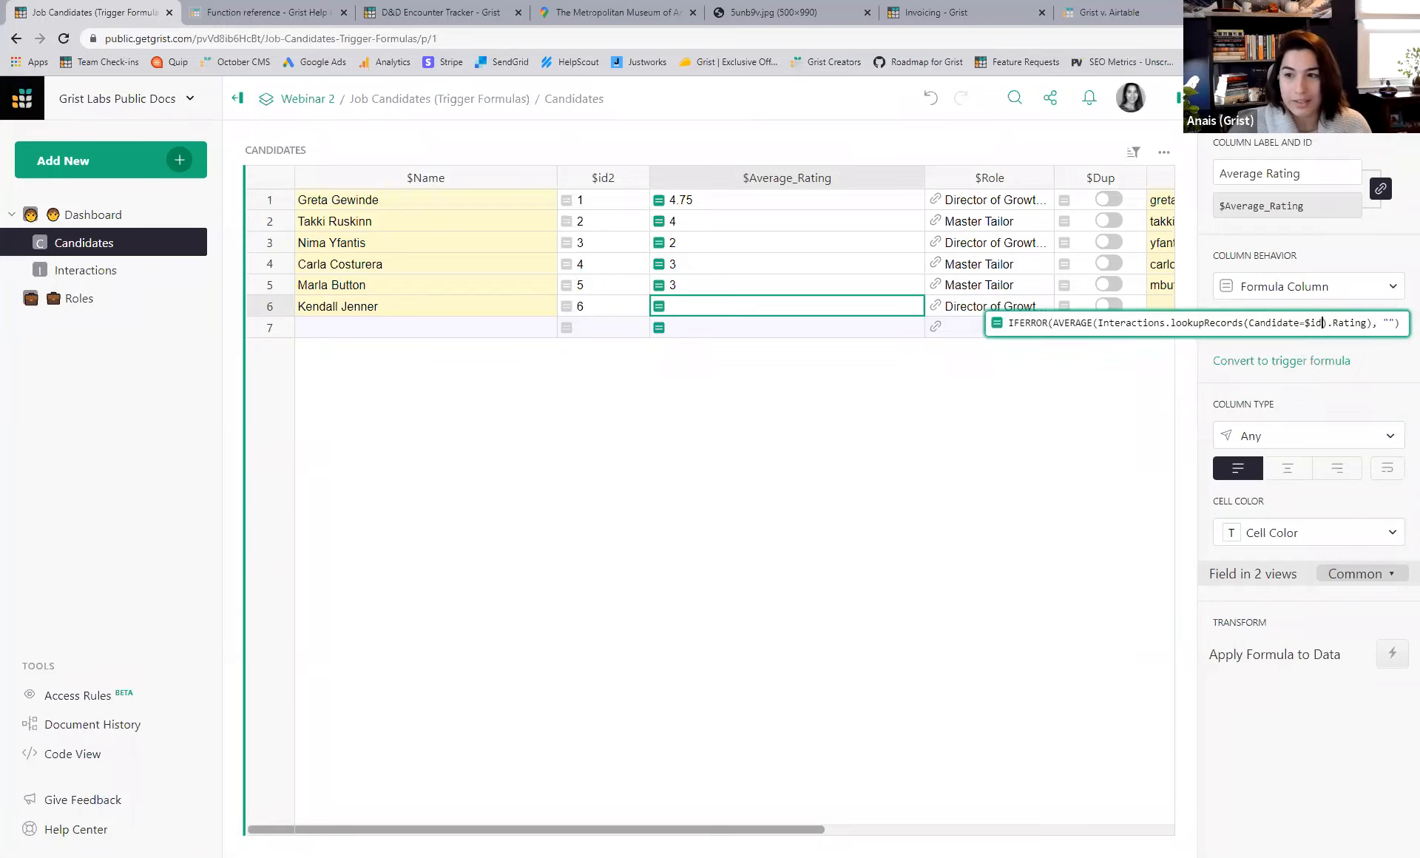
{"action": "key", "text": "BackSpace"}
{"action": "key", "text": "BackSpace"}
{"action": "key", "text": "Delete"}
{"action": "type", "text": "$id2"}
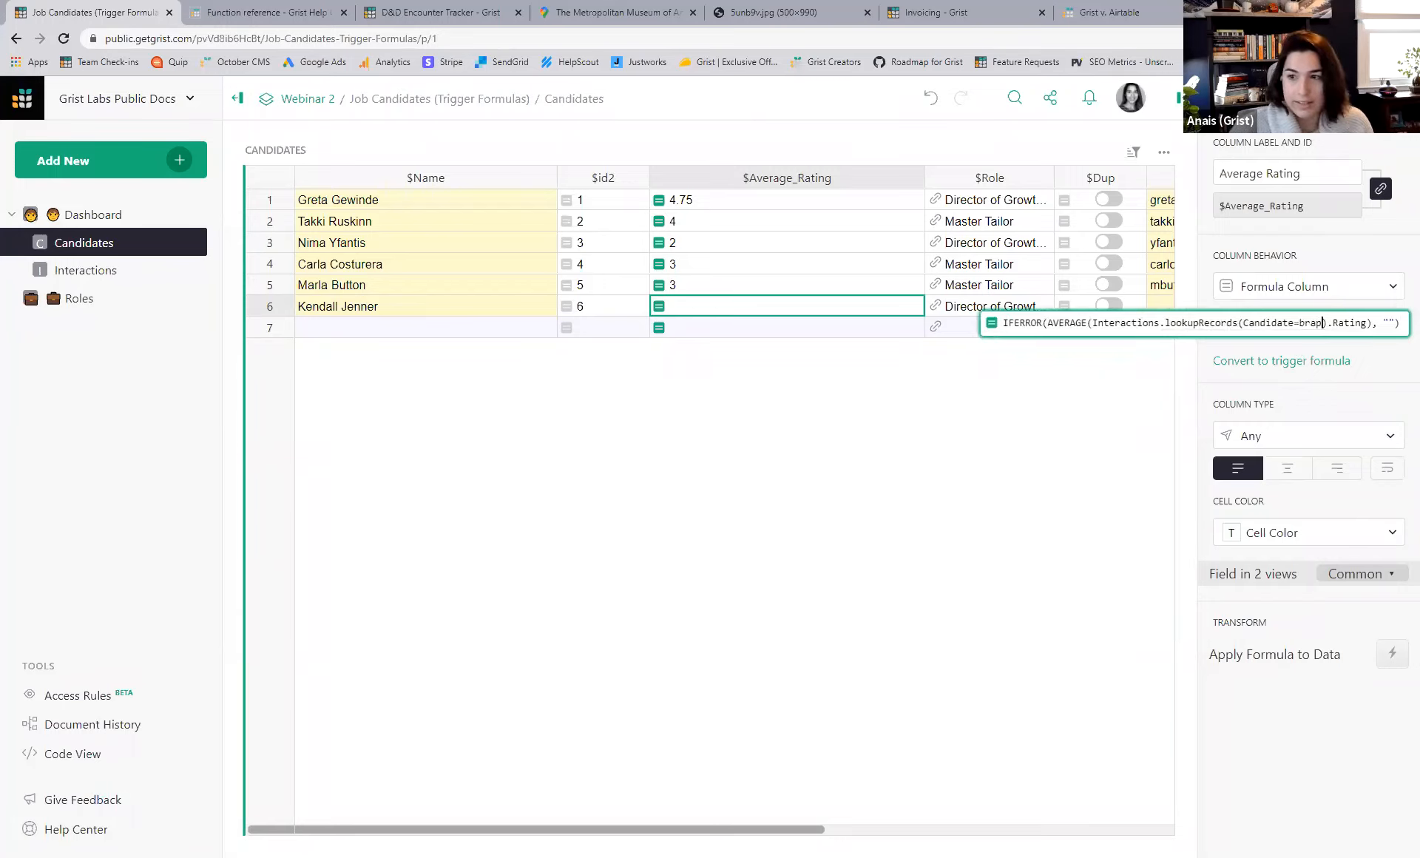
{"action": "key", "text": "Return"}
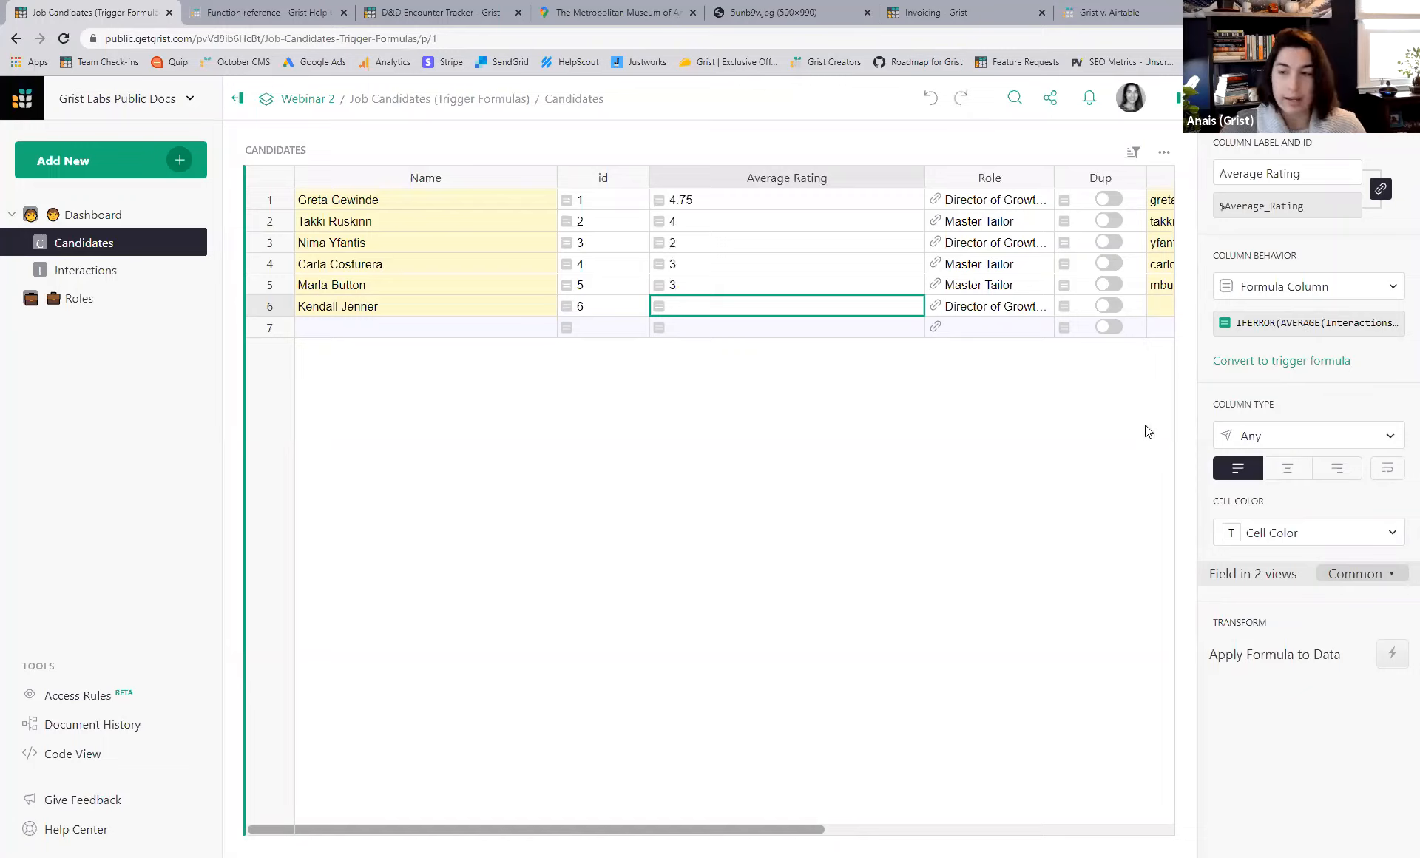
{"action": "key", "text": "ctrl+z"}
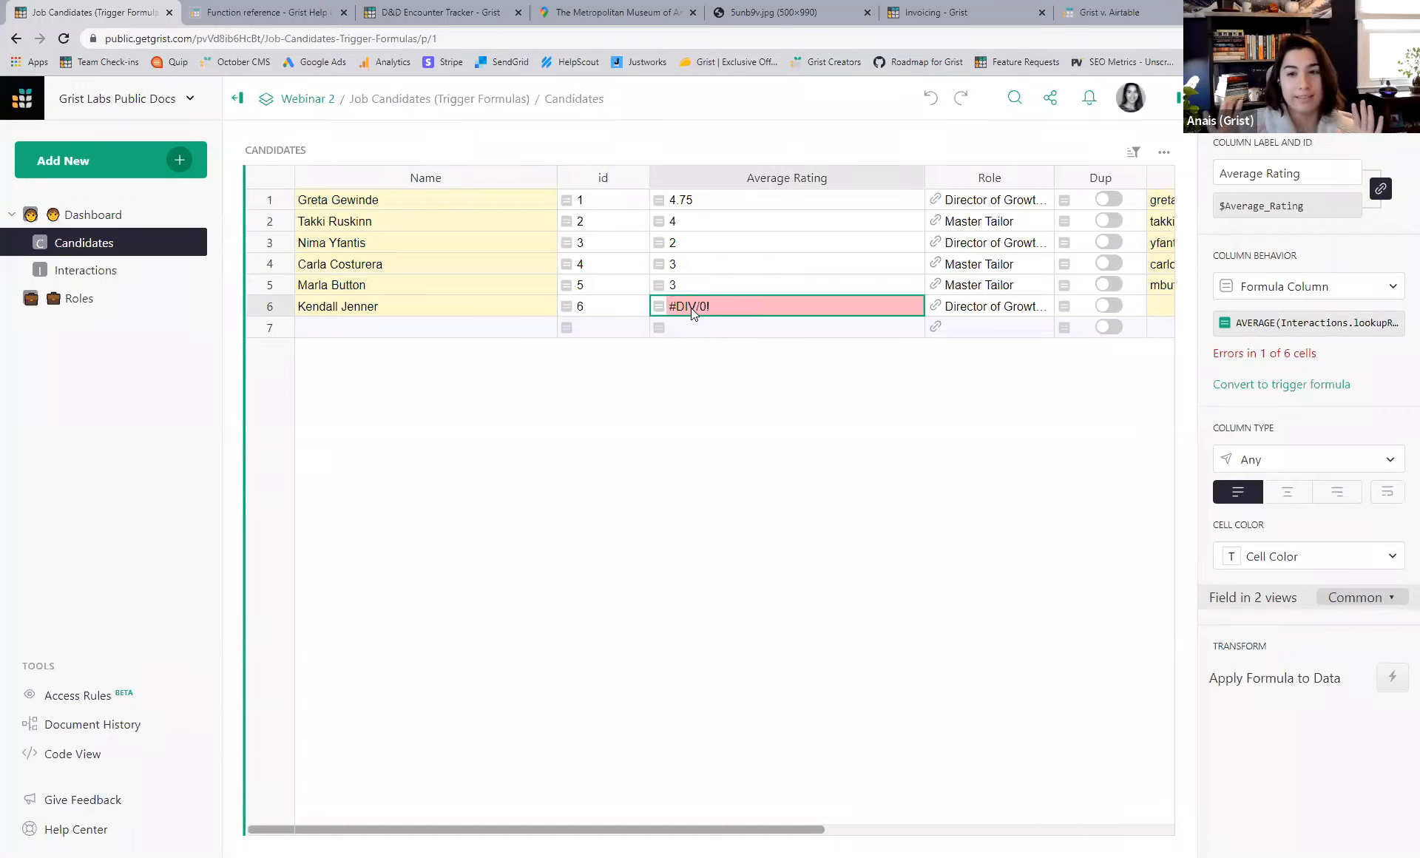
- On the Dashboard, hide id, Average Rating and Format Email in Candidates, and show Dup
{"action": "left_click", "coordinate": [152, 215]}
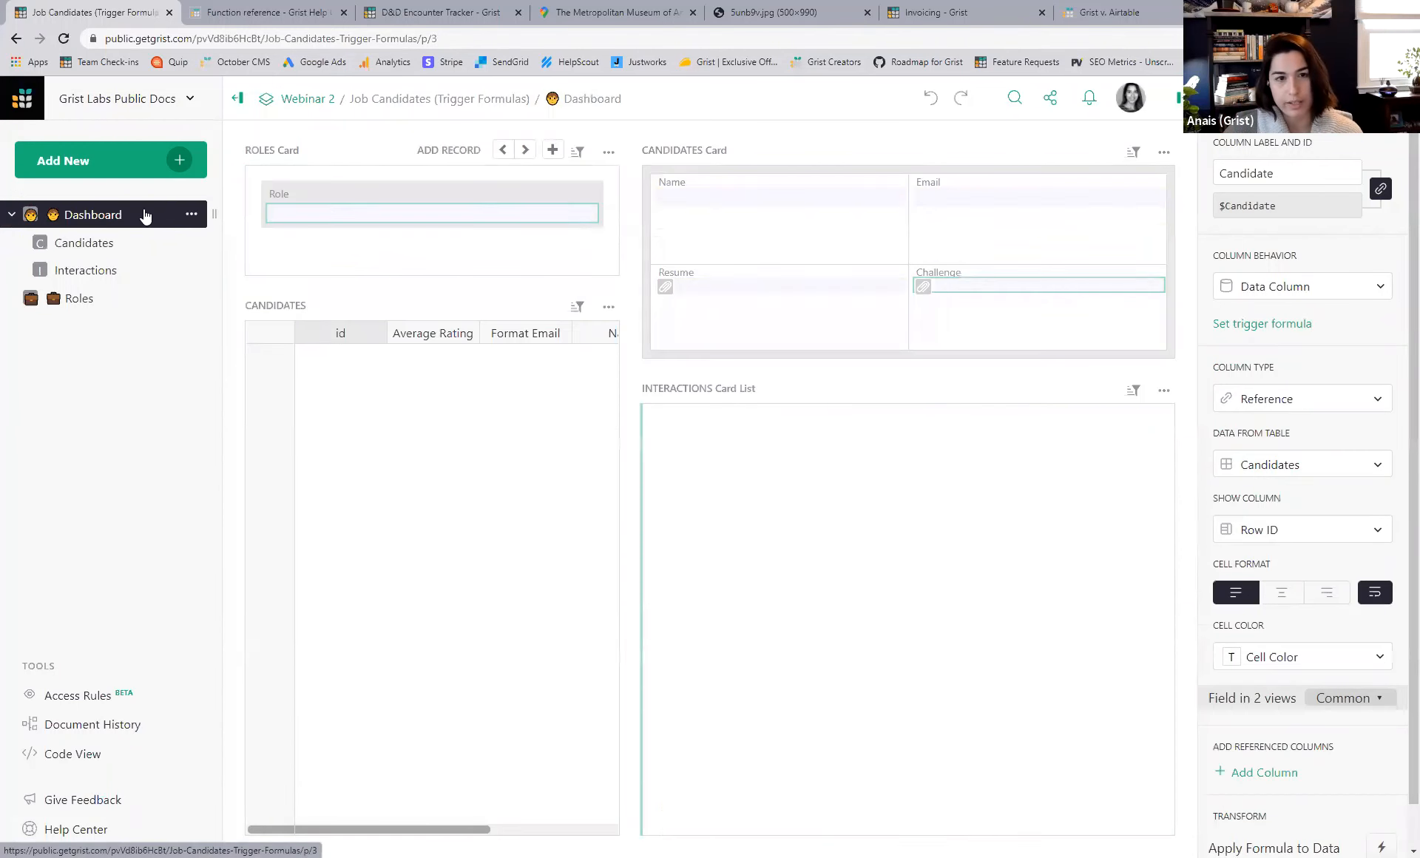
{"action": "left_click", "coordinate": [509, 594]}
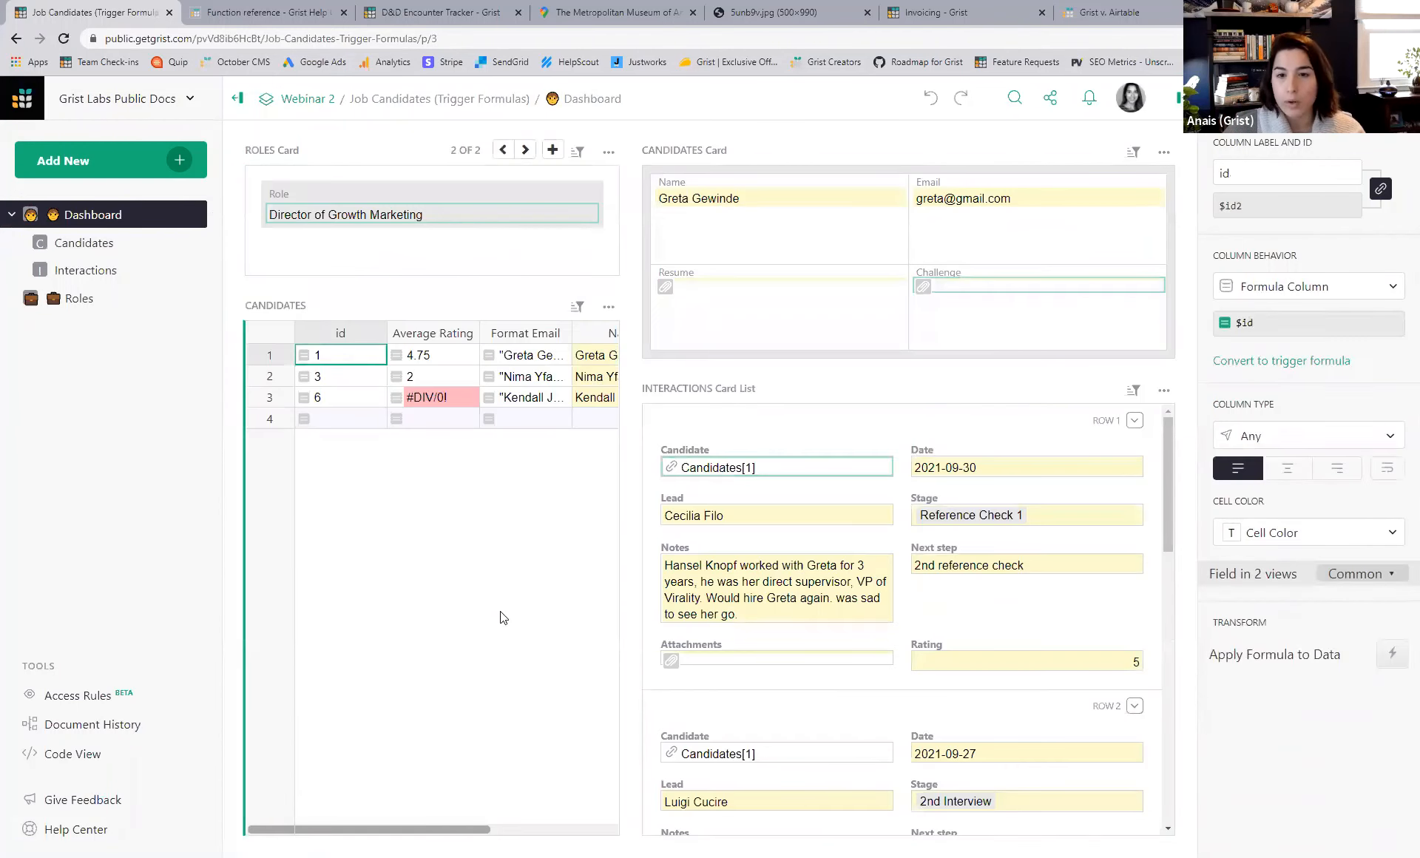
{"action": "left_click", "coordinate": [1365, 98]}
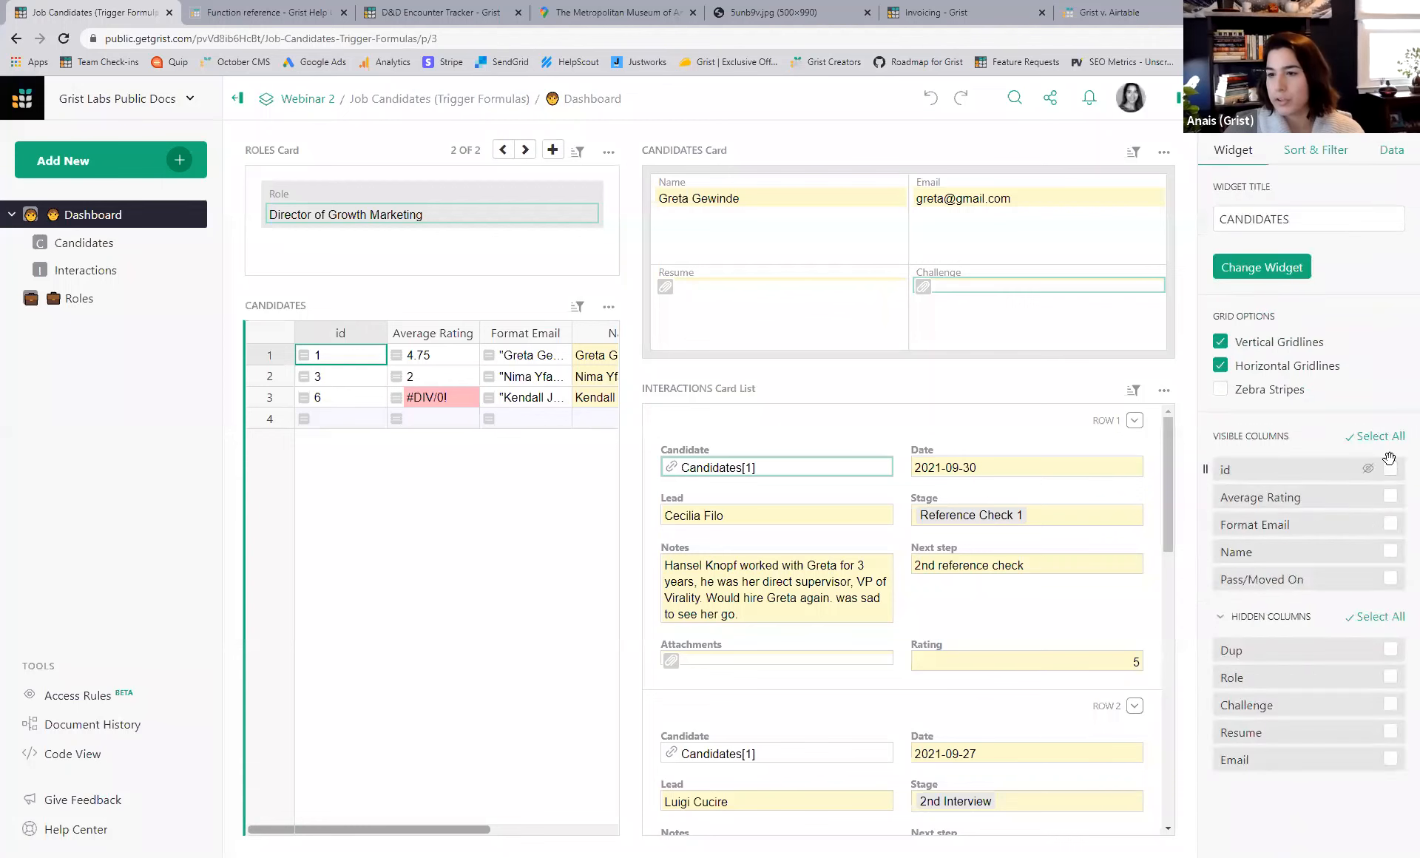
{"action": "left_click", "coordinate": [1369, 470]}
{"action": "left_click", "coordinate": [1369, 471]}
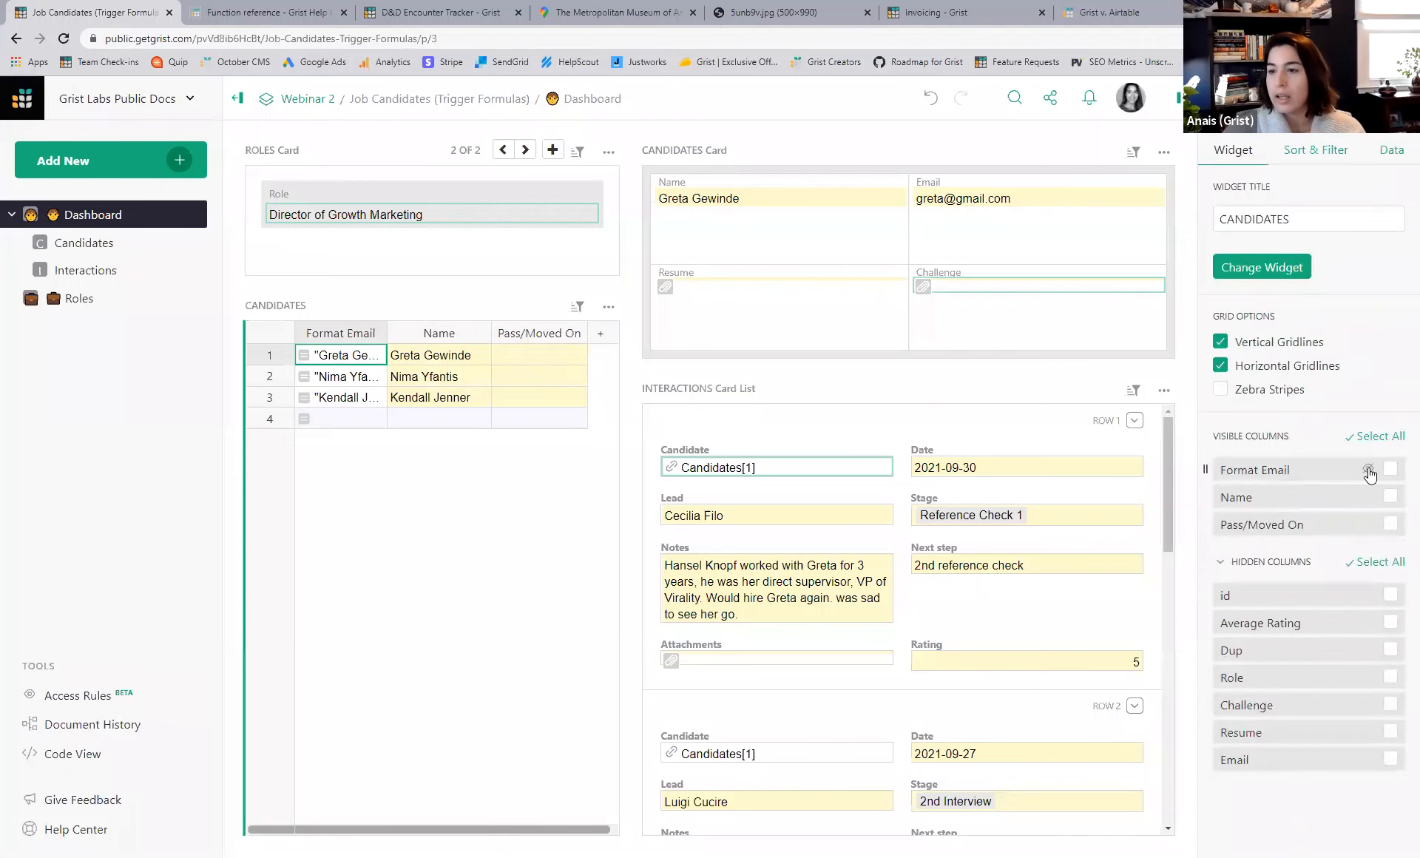
{"action": "left_click", "coordinate": [1369, 470]}
{"action": "left_click", "coordinate": [1369, 623]}
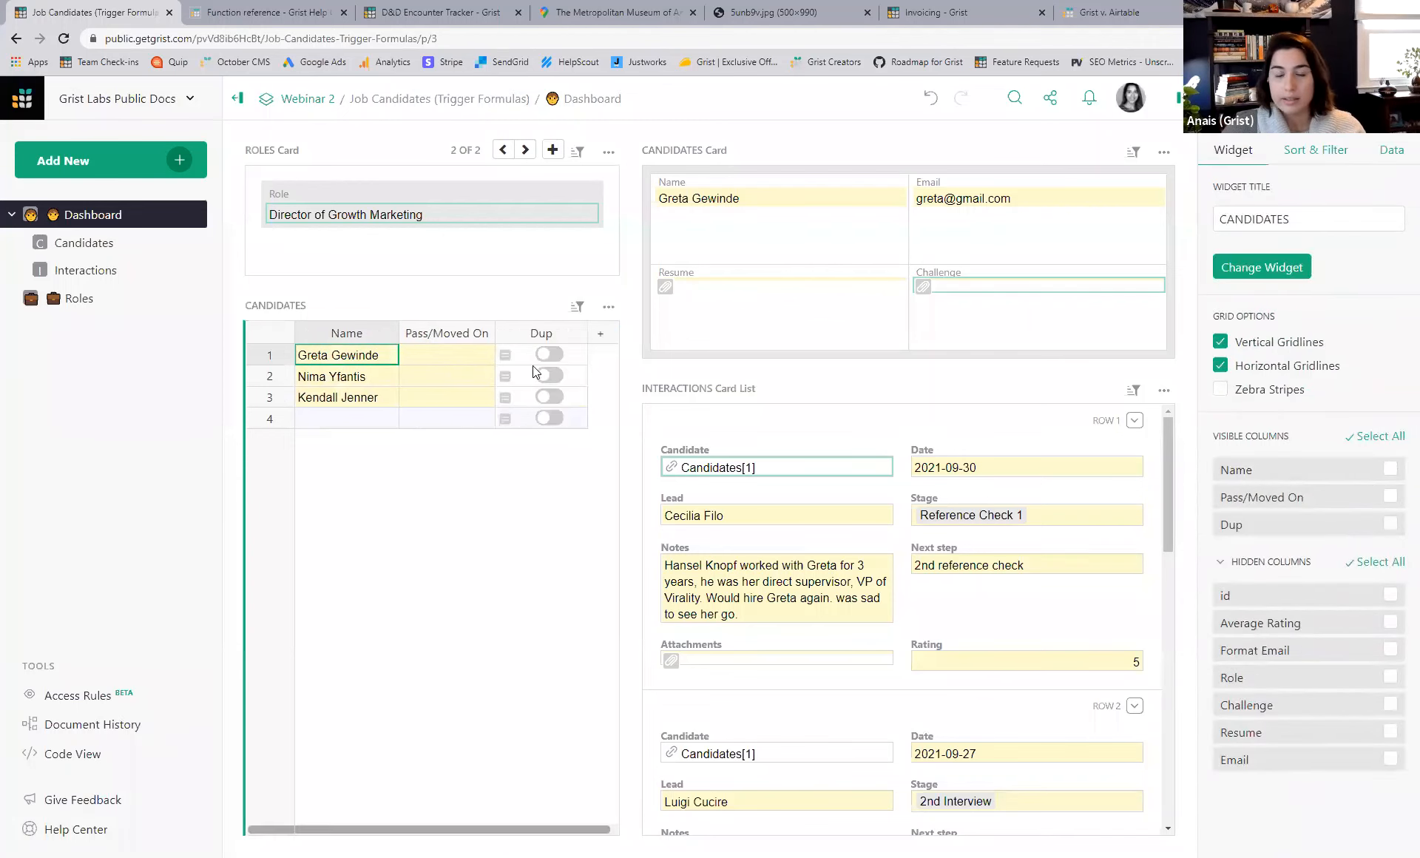
- Add a duplicate 'Kendall Jenner' candidate in row 4 and inspect the Dup column's formula
{"action": "left_click", "coordinate": [527, 395]}
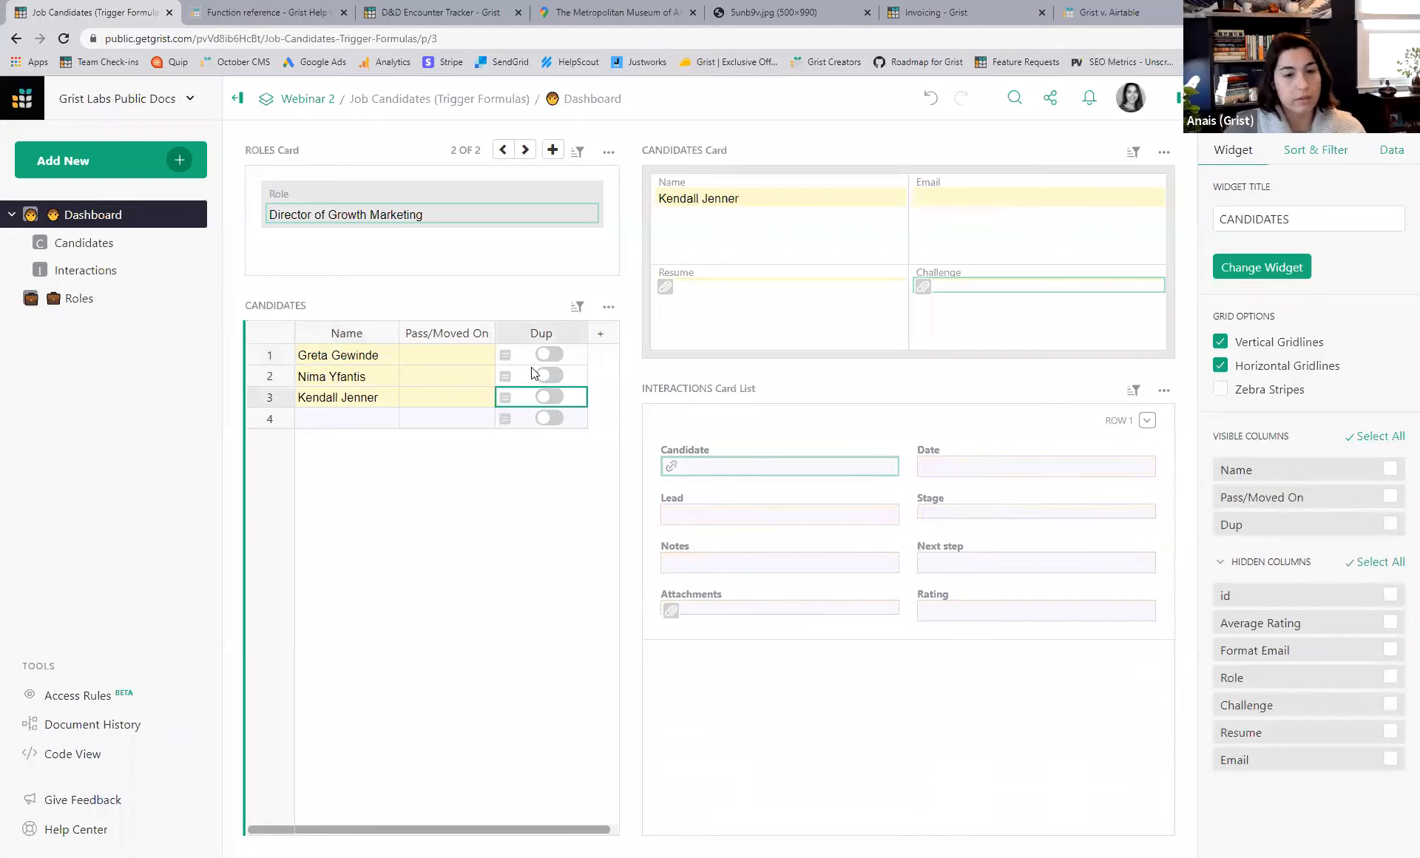
{"action": "left_click", "coordinate": [349, 417]}
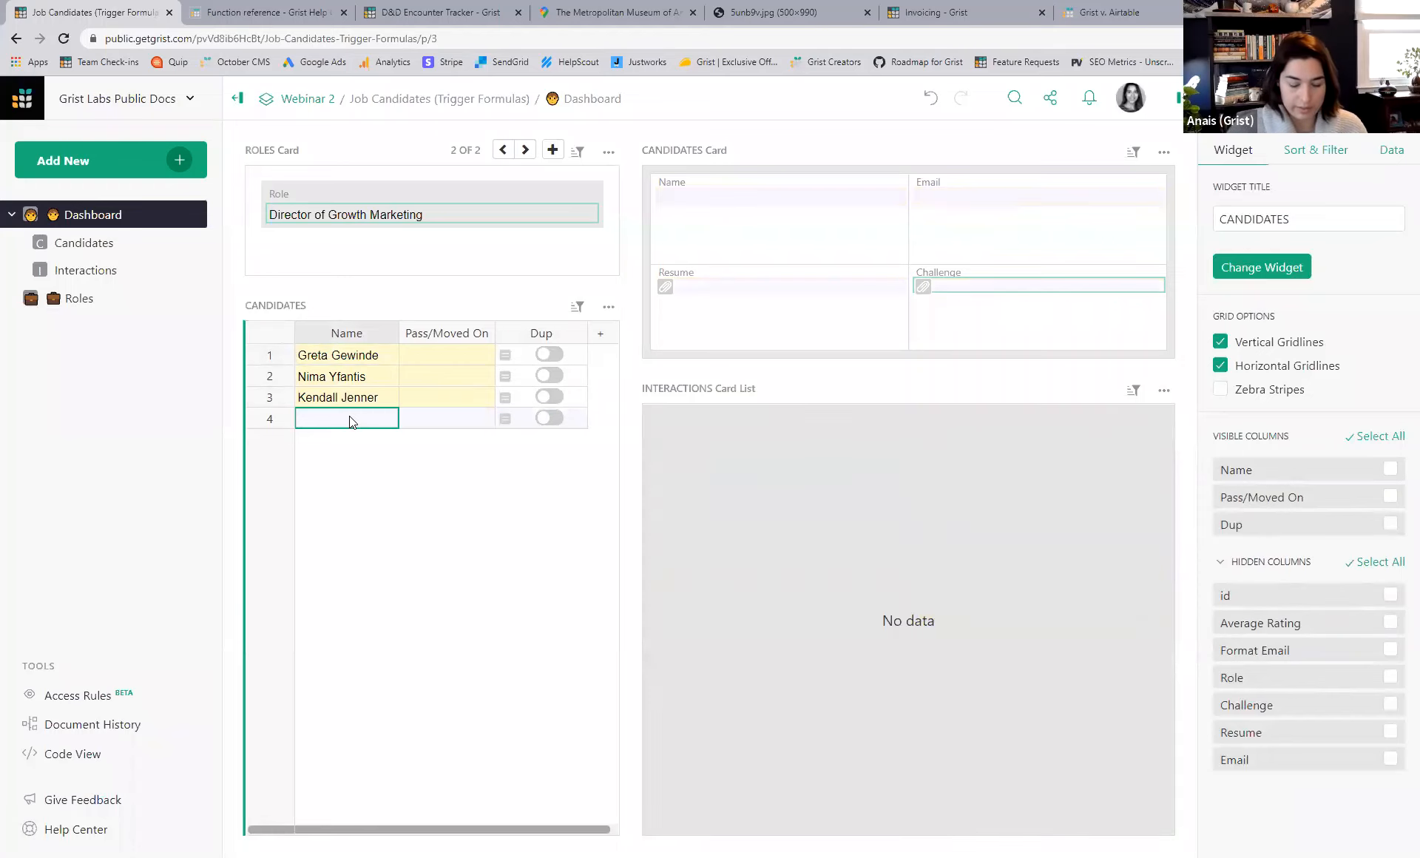
{"action": "type", "text": "Kendall Jenner"}
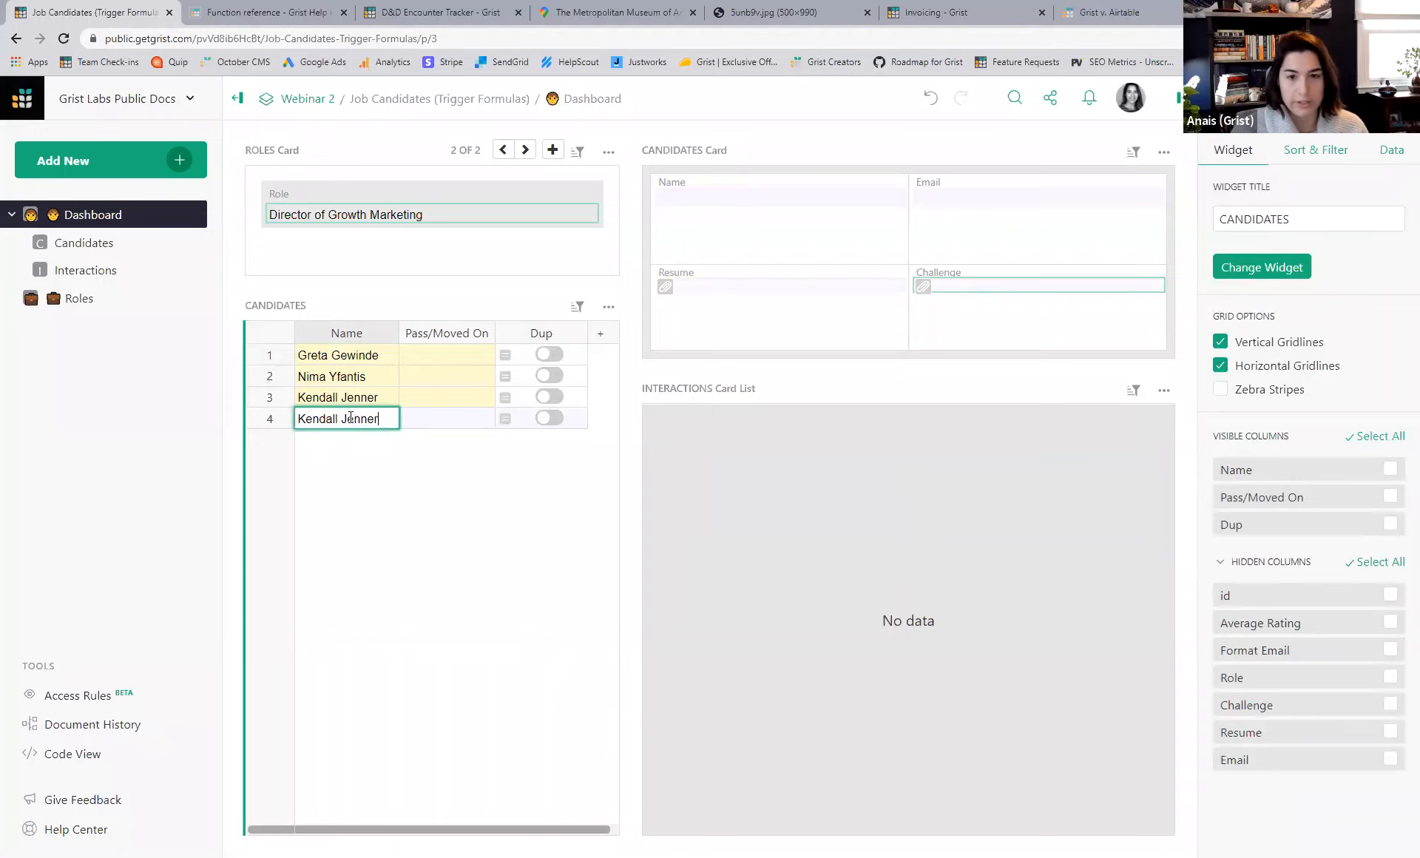
{"action": "key", "text": "Return"}
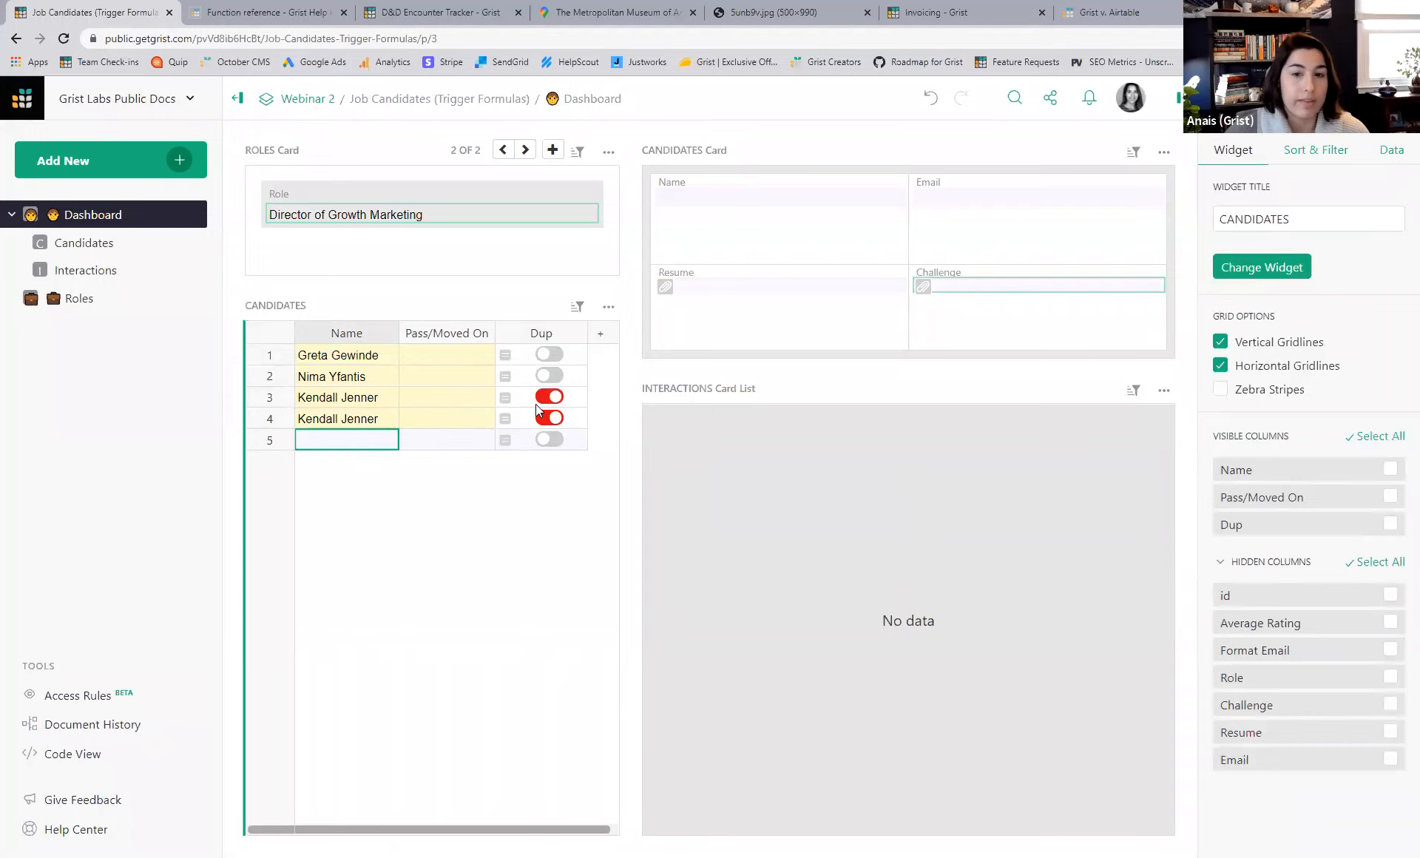
{"action": "left_click", "coordinate": [568, 420]}
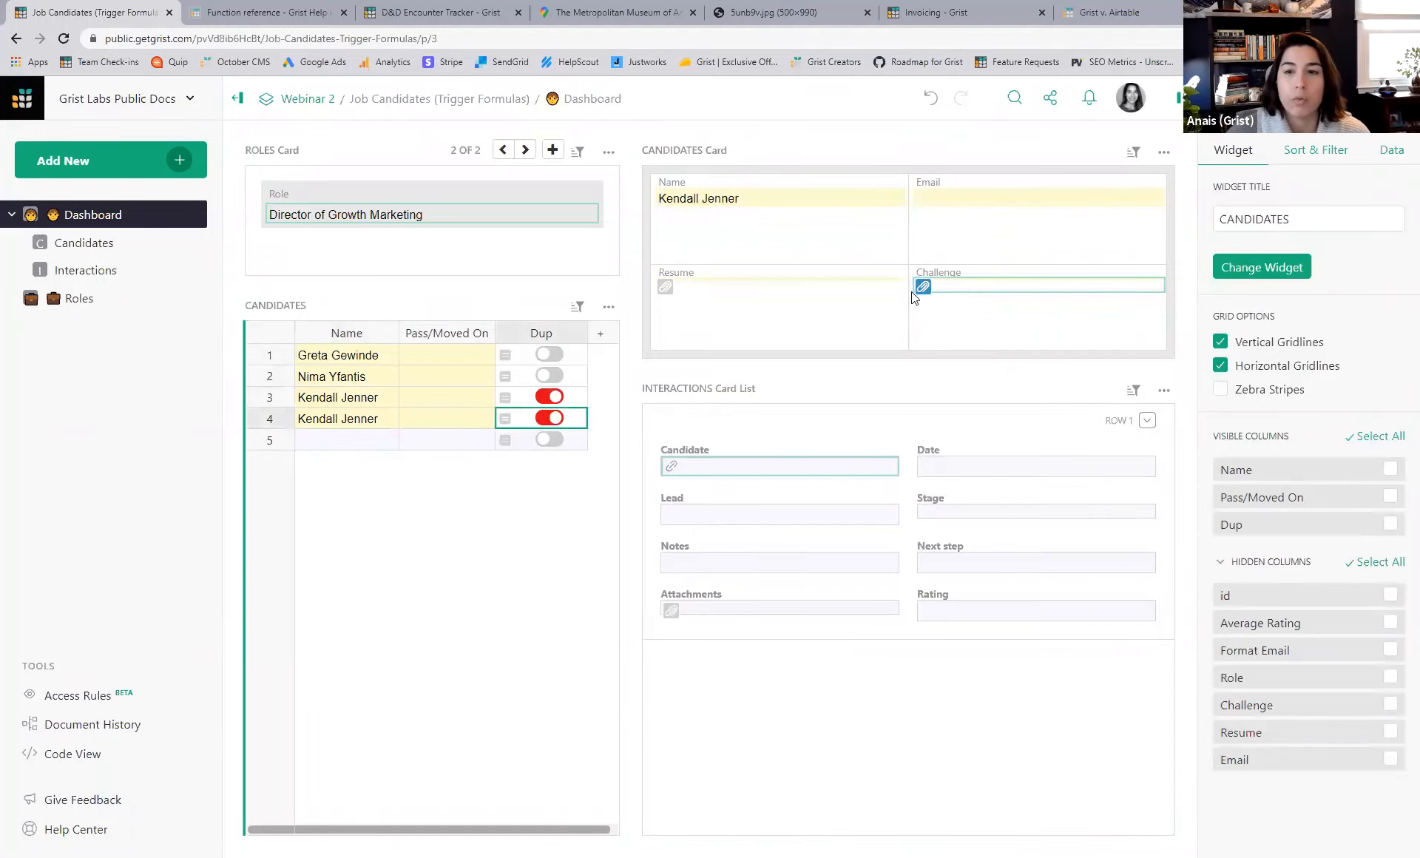
{"action": "left_click", "coordinate": [1257, 100]}
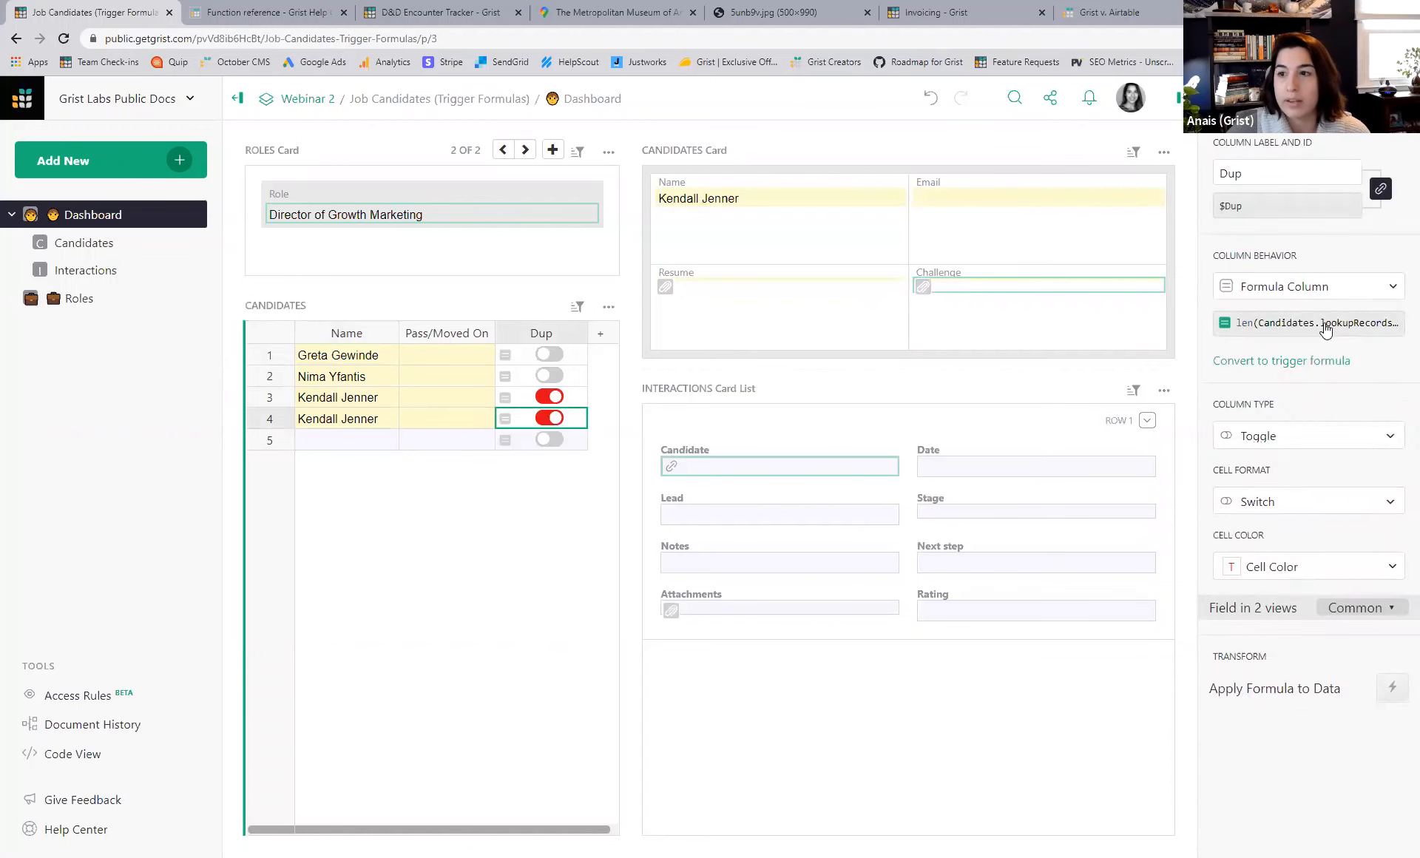
{"action": "left_click", "coordinate": [1325, 325]}
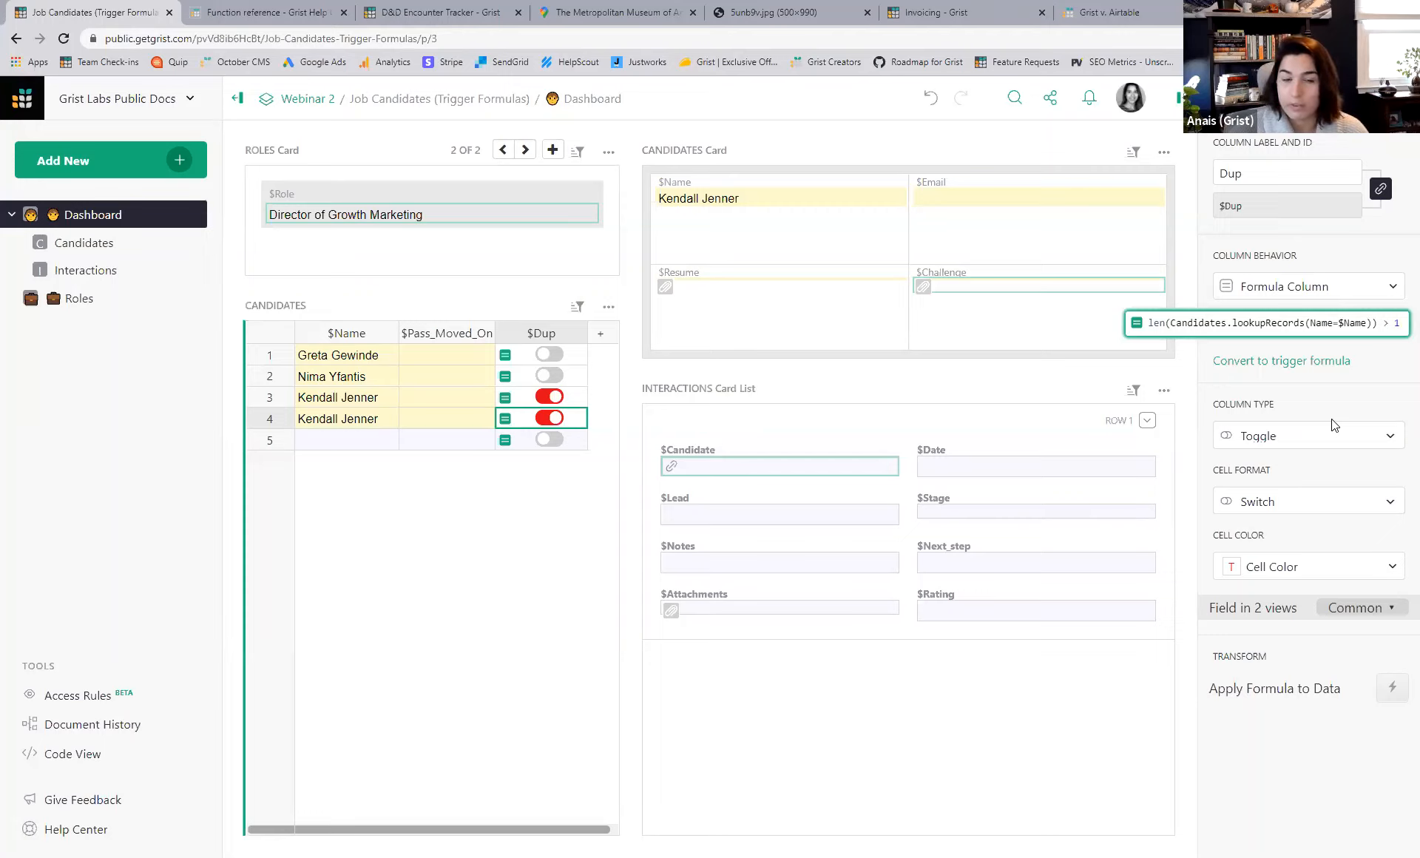
{"action": "key", "text": "Return"}
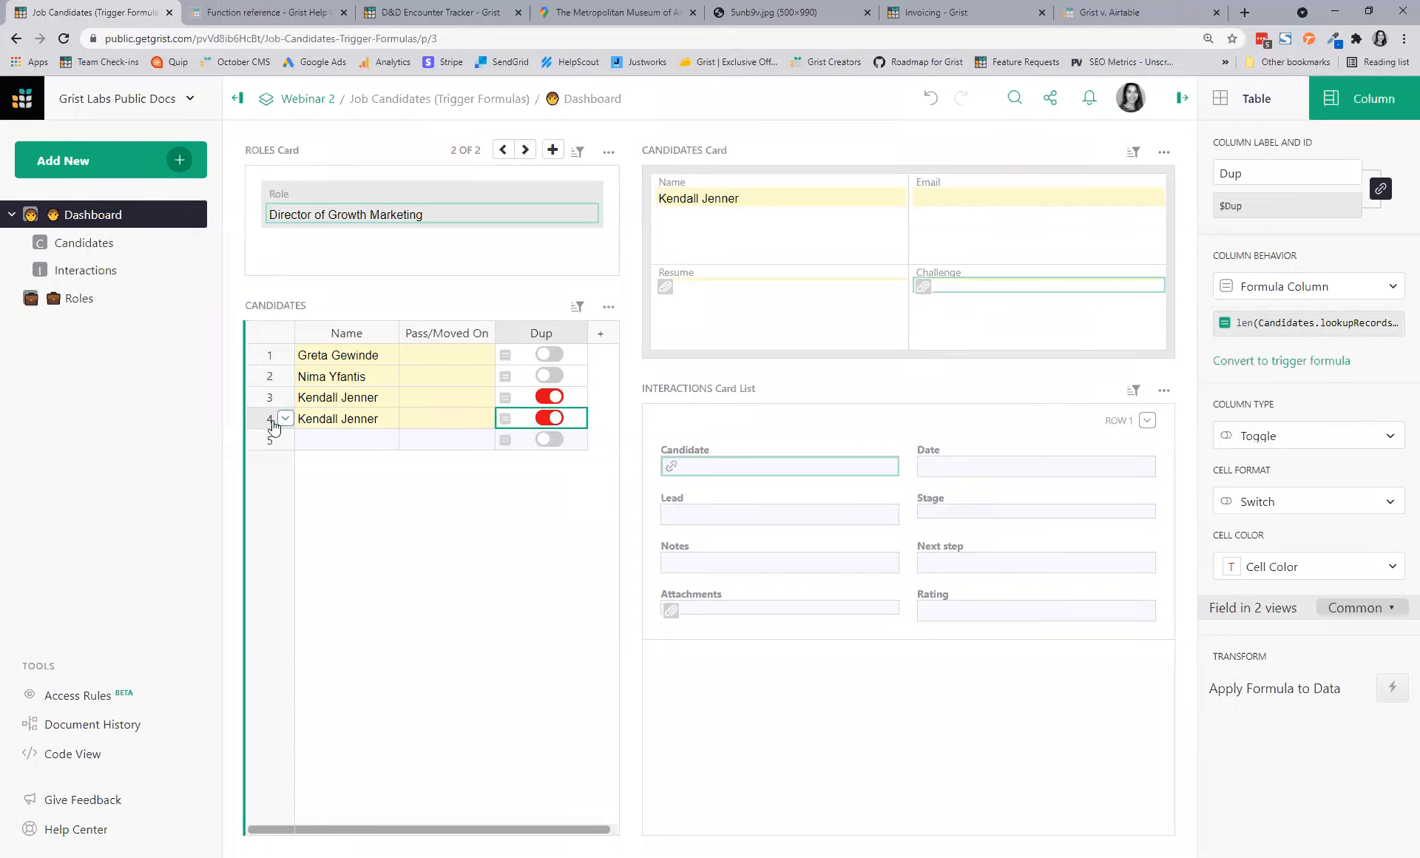
- Delete the duplicate Kendall Jenner row 4, then switch to the Invoicing template
{"action": "left_click", "coordinate": [285, 419]}
{"action": "left_click", "coordinate": [361, 548]}
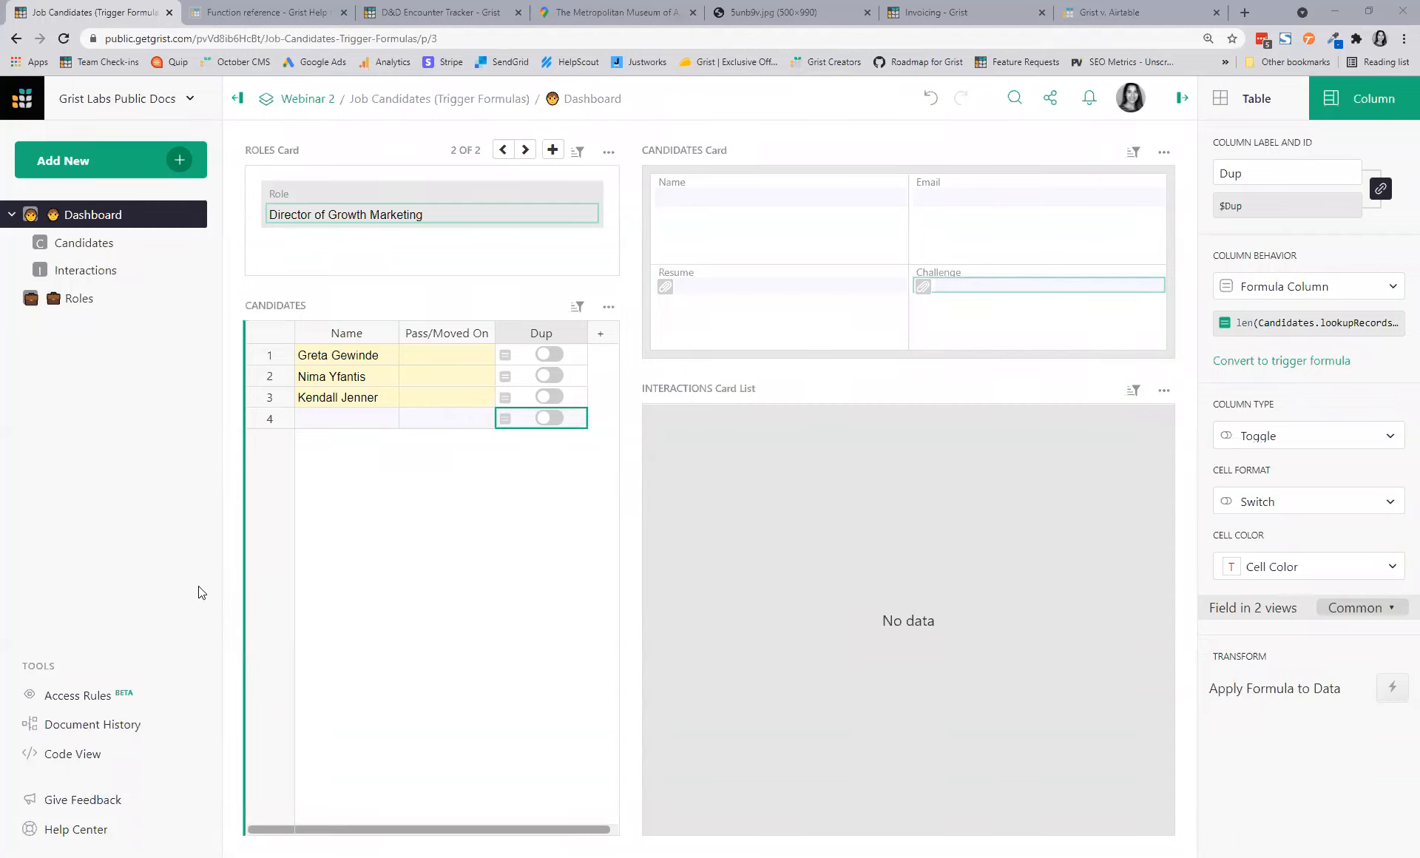
{"action": "left_click", "coordinate": [968, 9]}
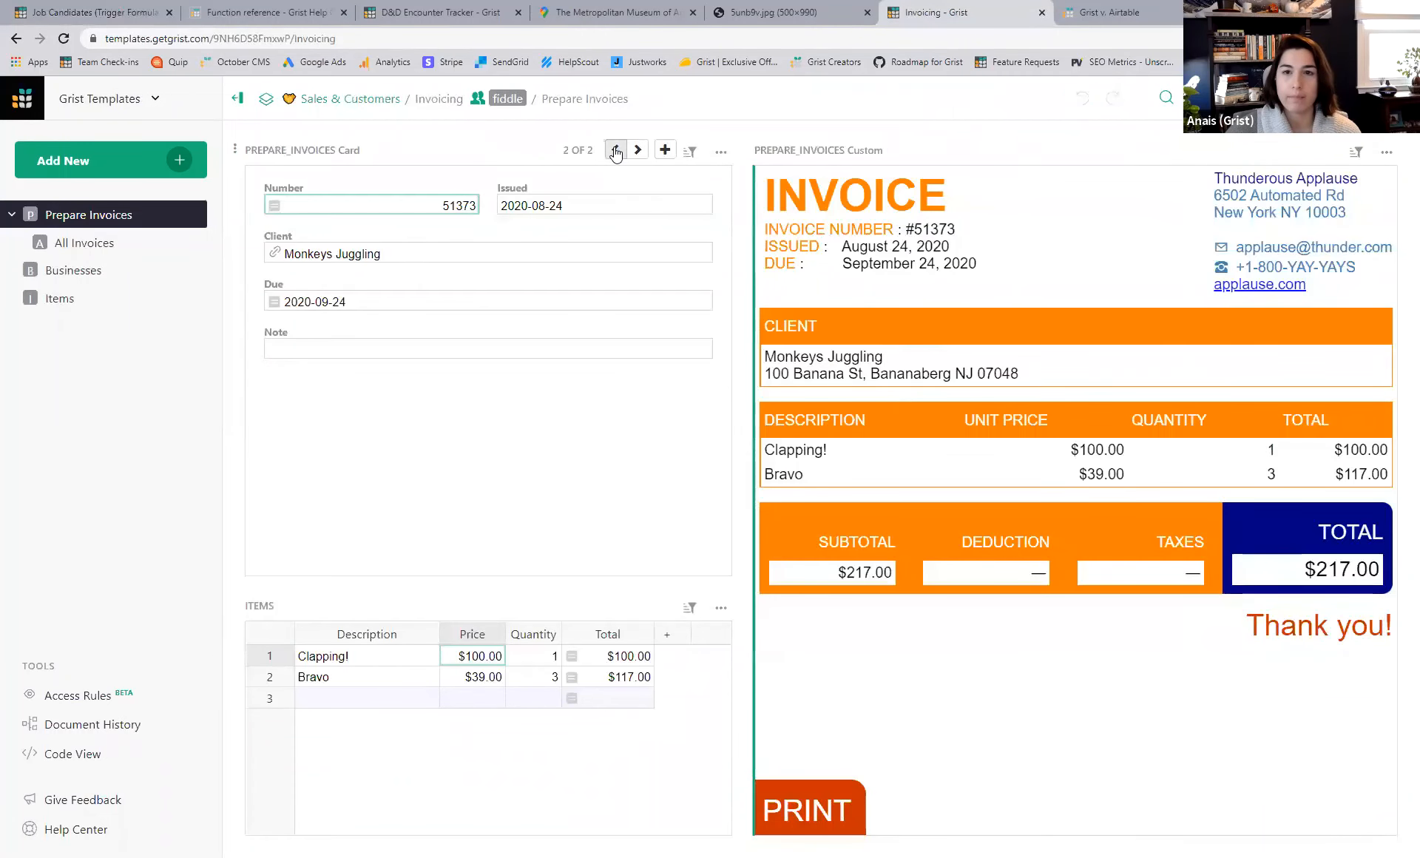
- Browse invoice records, then open the currency choices for the $39.00 Items Price column
{"action": "left_click", "coordinate": [616, 151]}
{"action": "left_click", "coordinate": [637, 151]}
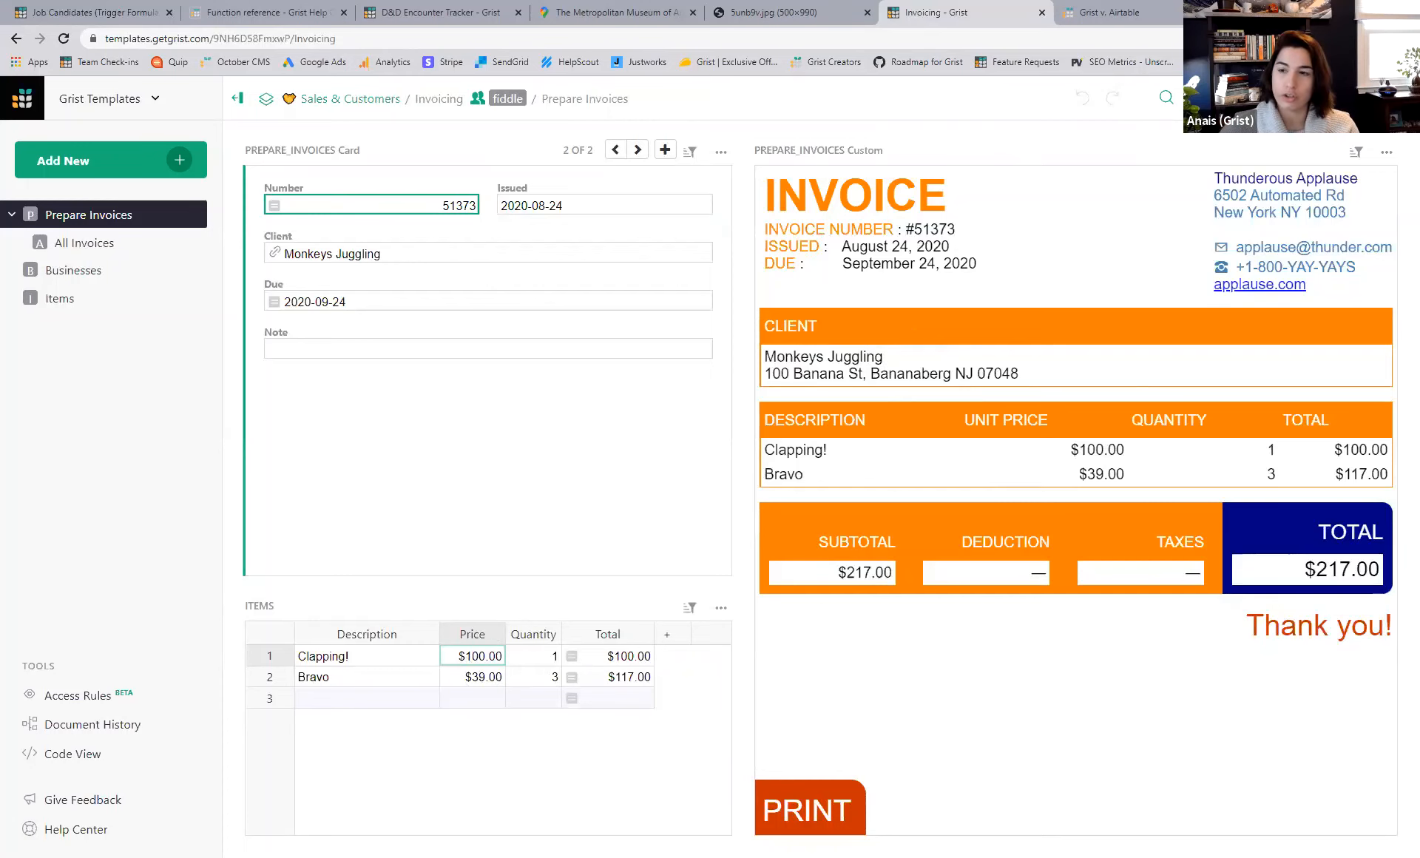
{"action": "left_click", "coordinate": [1254, 98]}
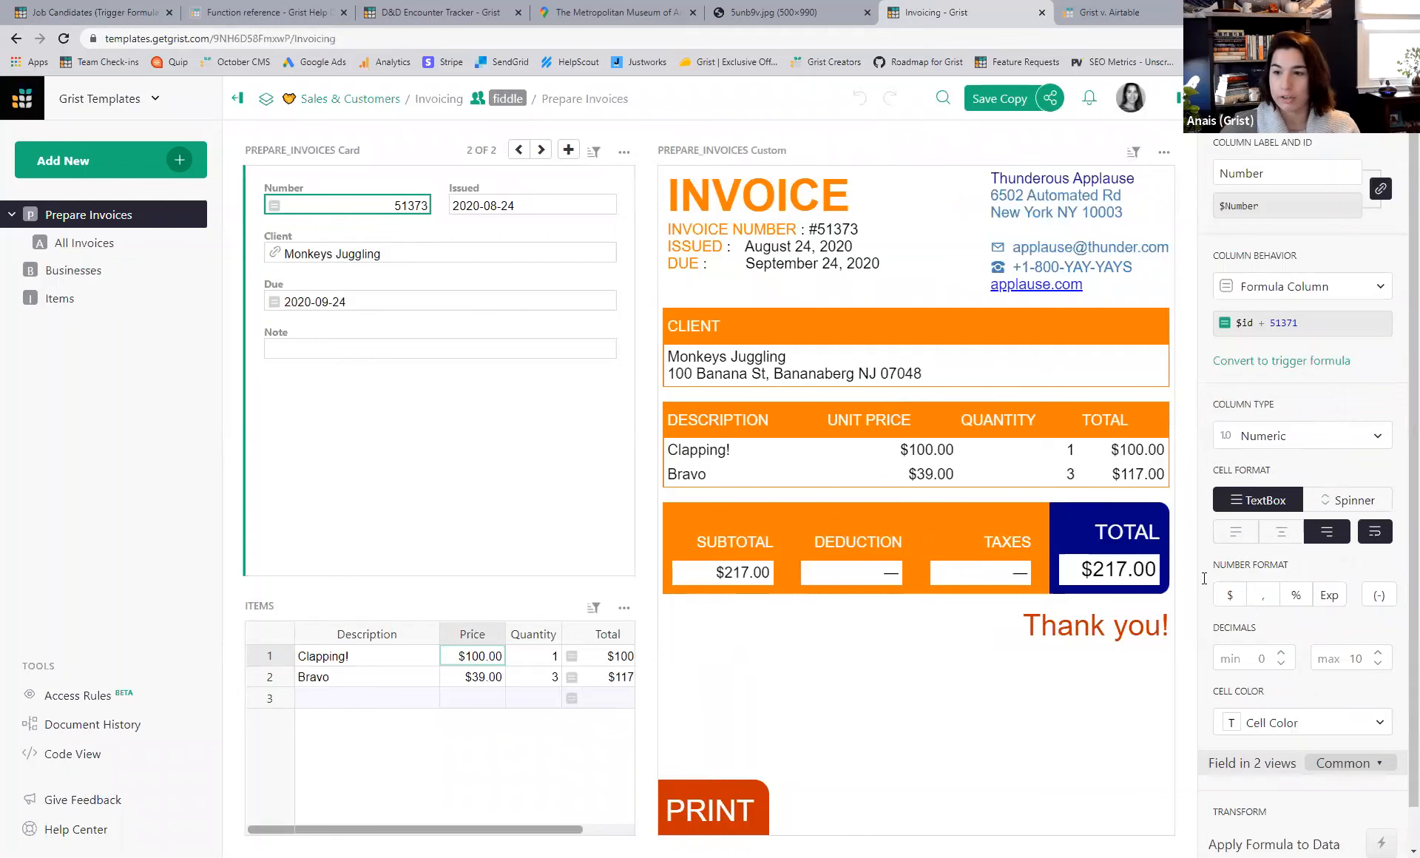
{"action": "scroll", "coordinate": [1253, 673], "scroll_direction": "down", "scroll_amount": 1}
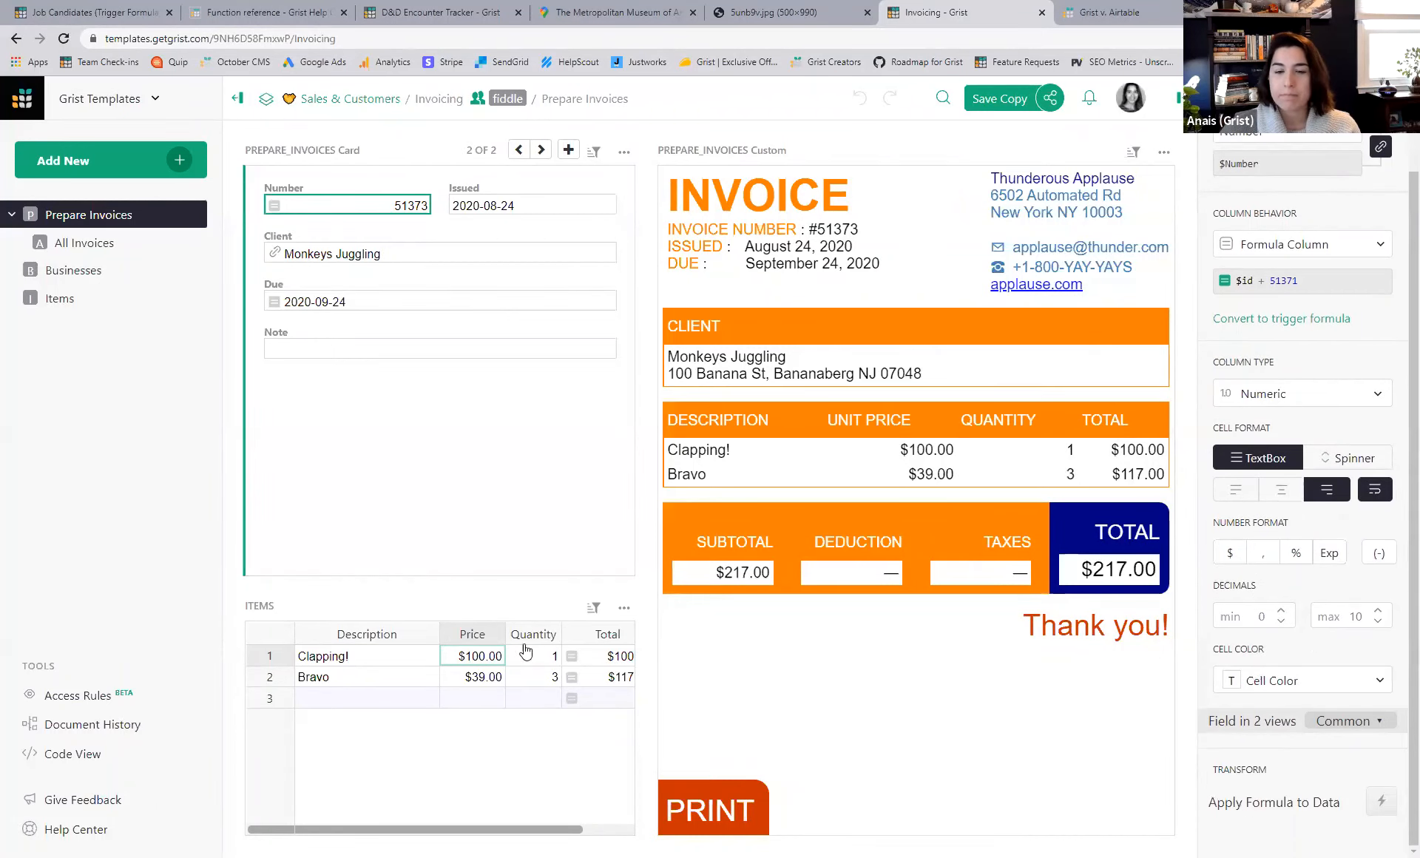
{"action": "left_click", "coordinate": [484, 677]}
{"action": "left_click", "coordinate": [1300, 583]}
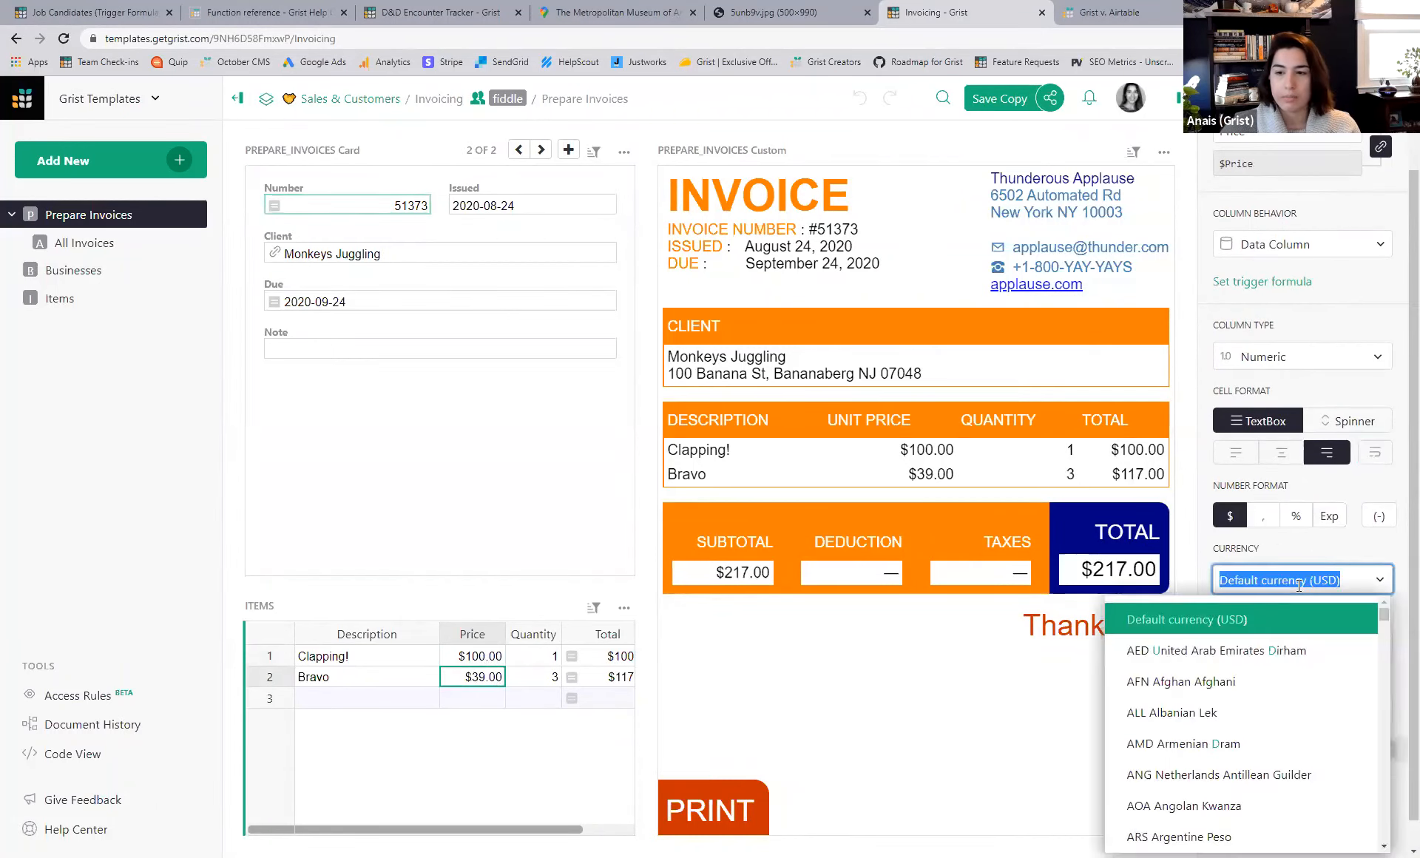
- Keep USD, then view the custom invoice widget's settings with read table access
{"action": "left_click", "coordinate": [1339, 541]}
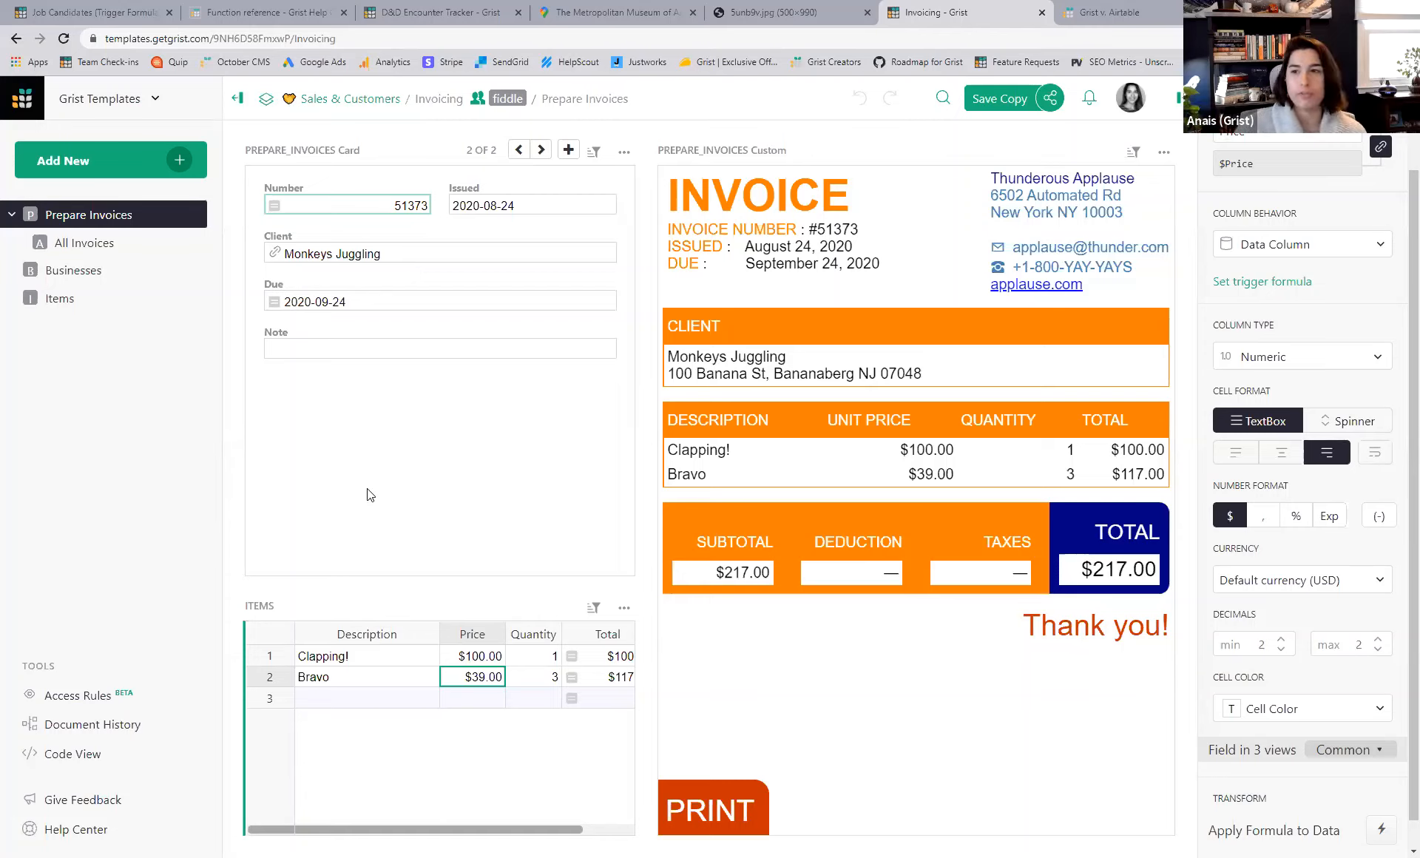
{"action": "left_click", "coordinate": [774, 488]}
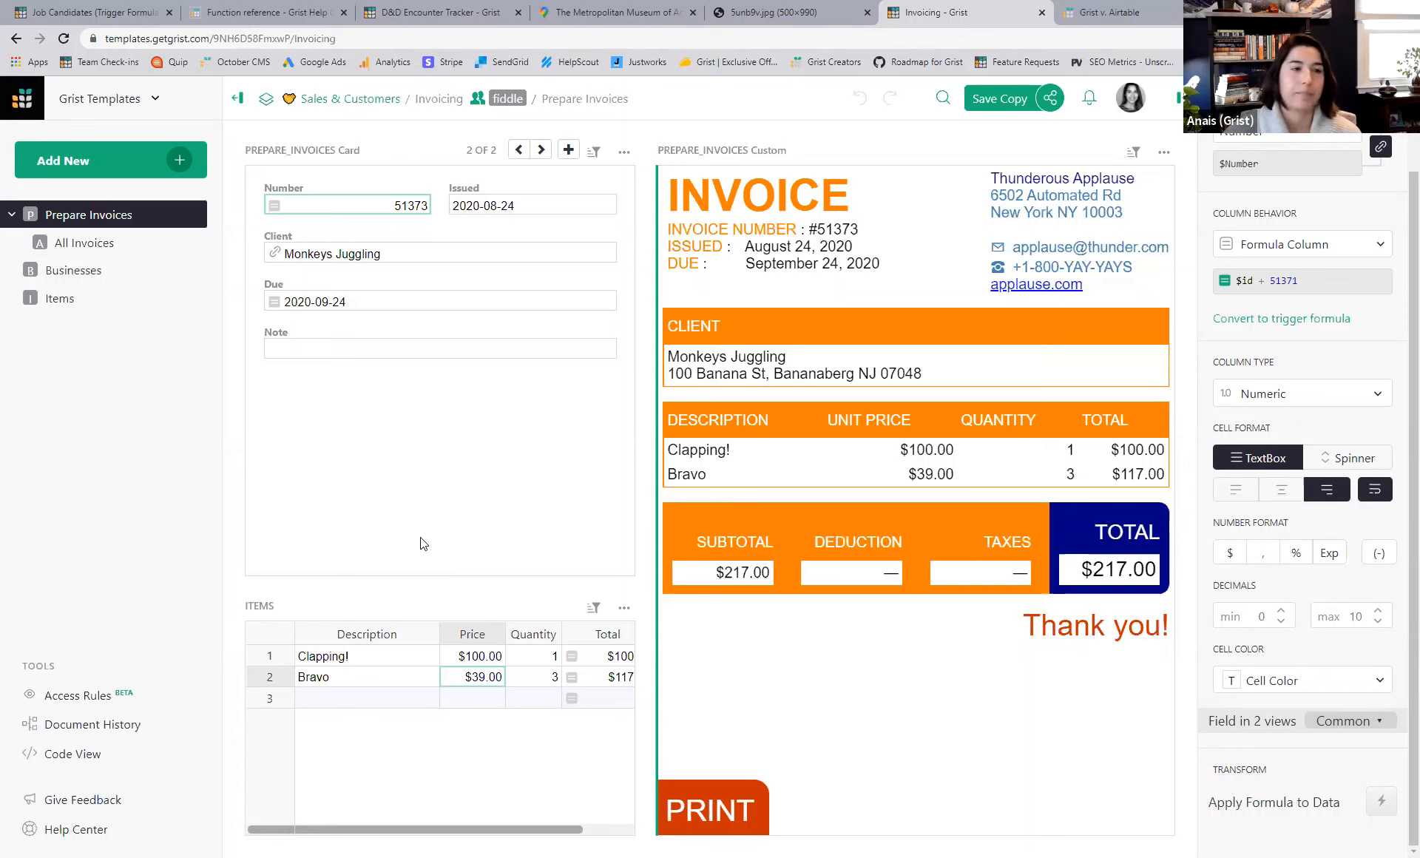
{"action": "left_click", "coordinate": [1066, 474]}
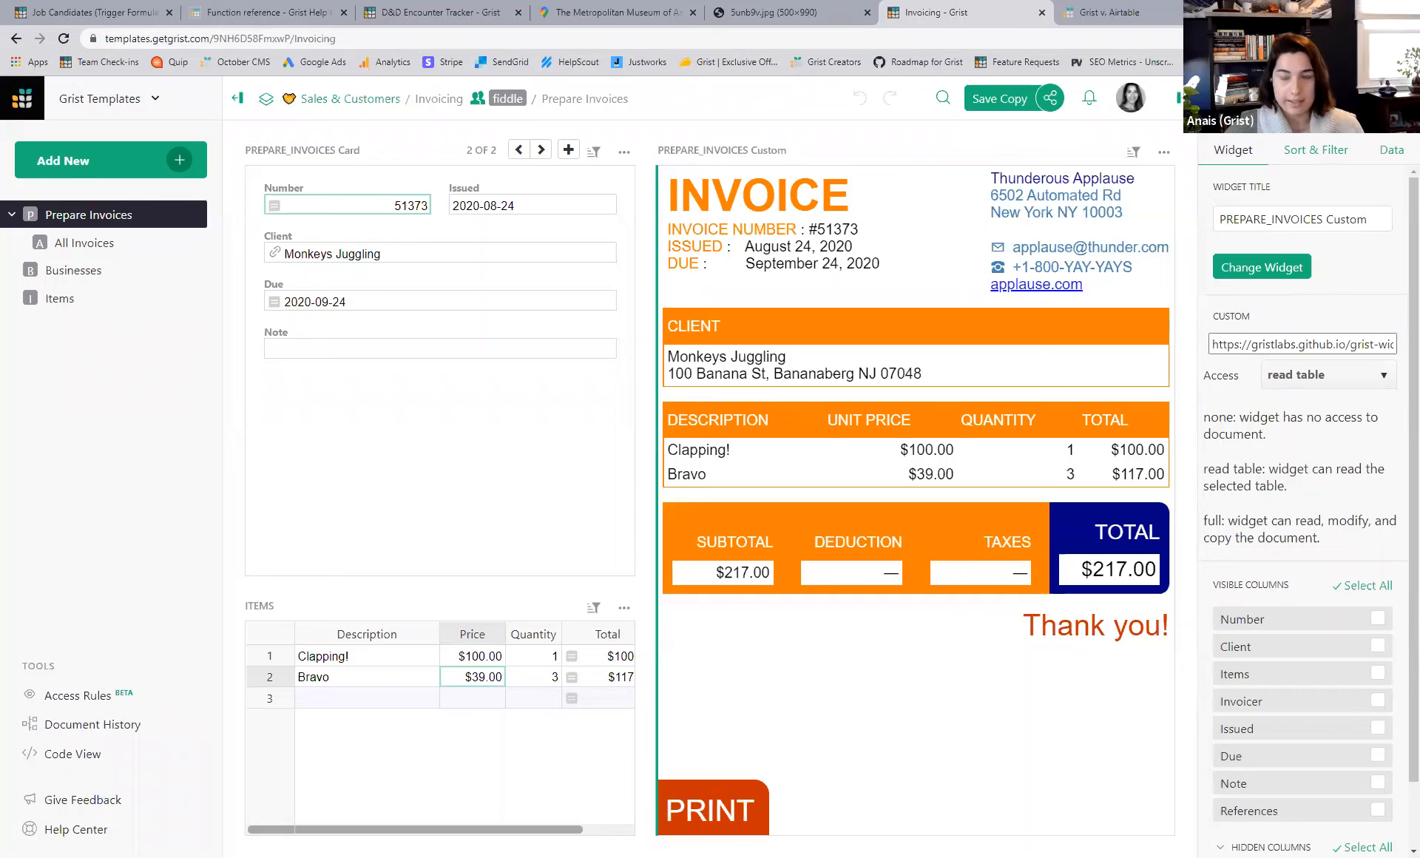
- Load support.getgrist.com in a new browser tab
{"action": "key", "text": "ctrl+t"}
{"action": "type", "text": "sup"}
{"action": "key", "text": "Return"}
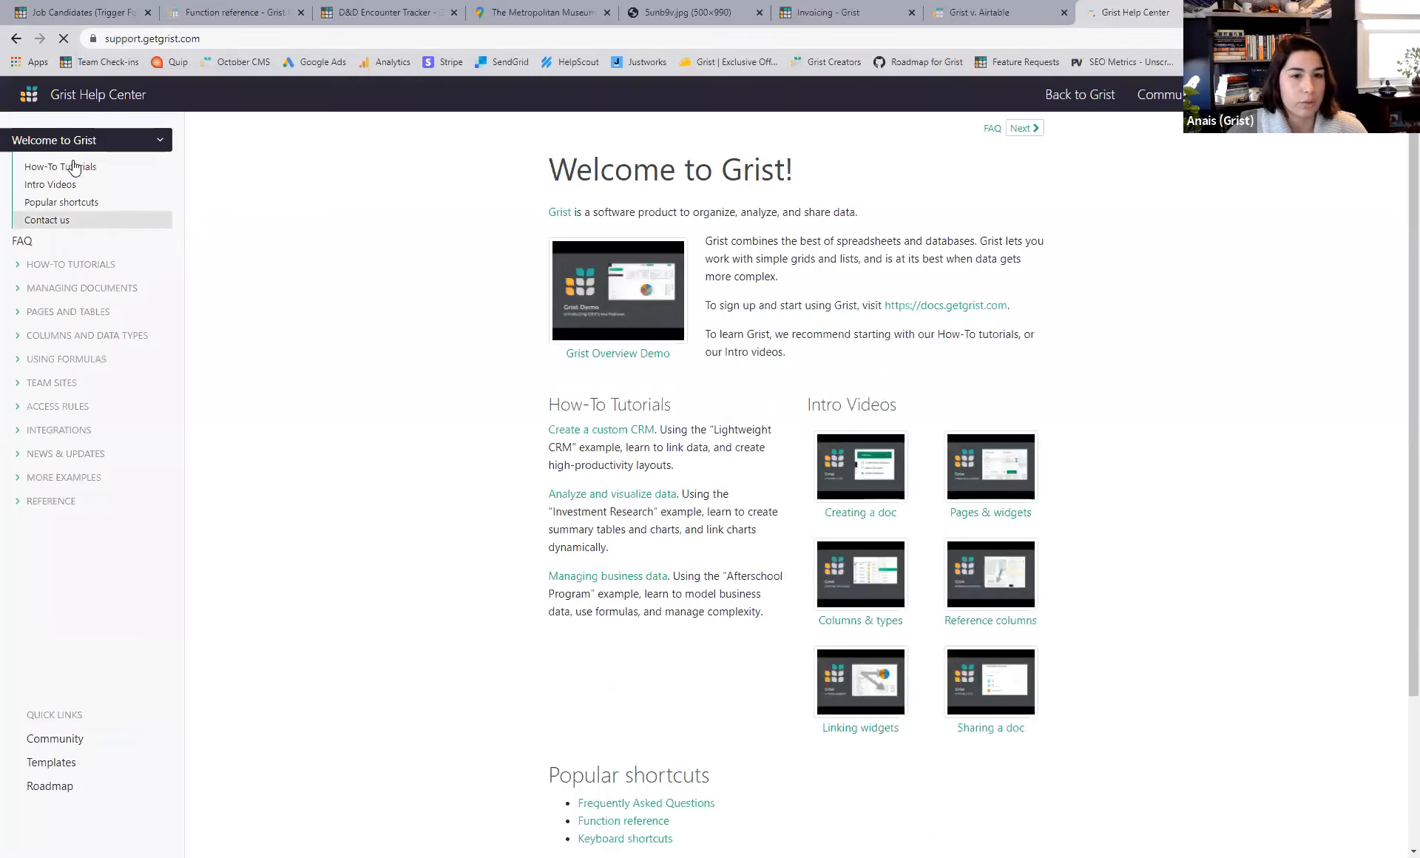
- Open the 'Create your own CRM' how-to tutorial and expand More Examples
{"action": "left_click", "coordinate": [76, 267]}
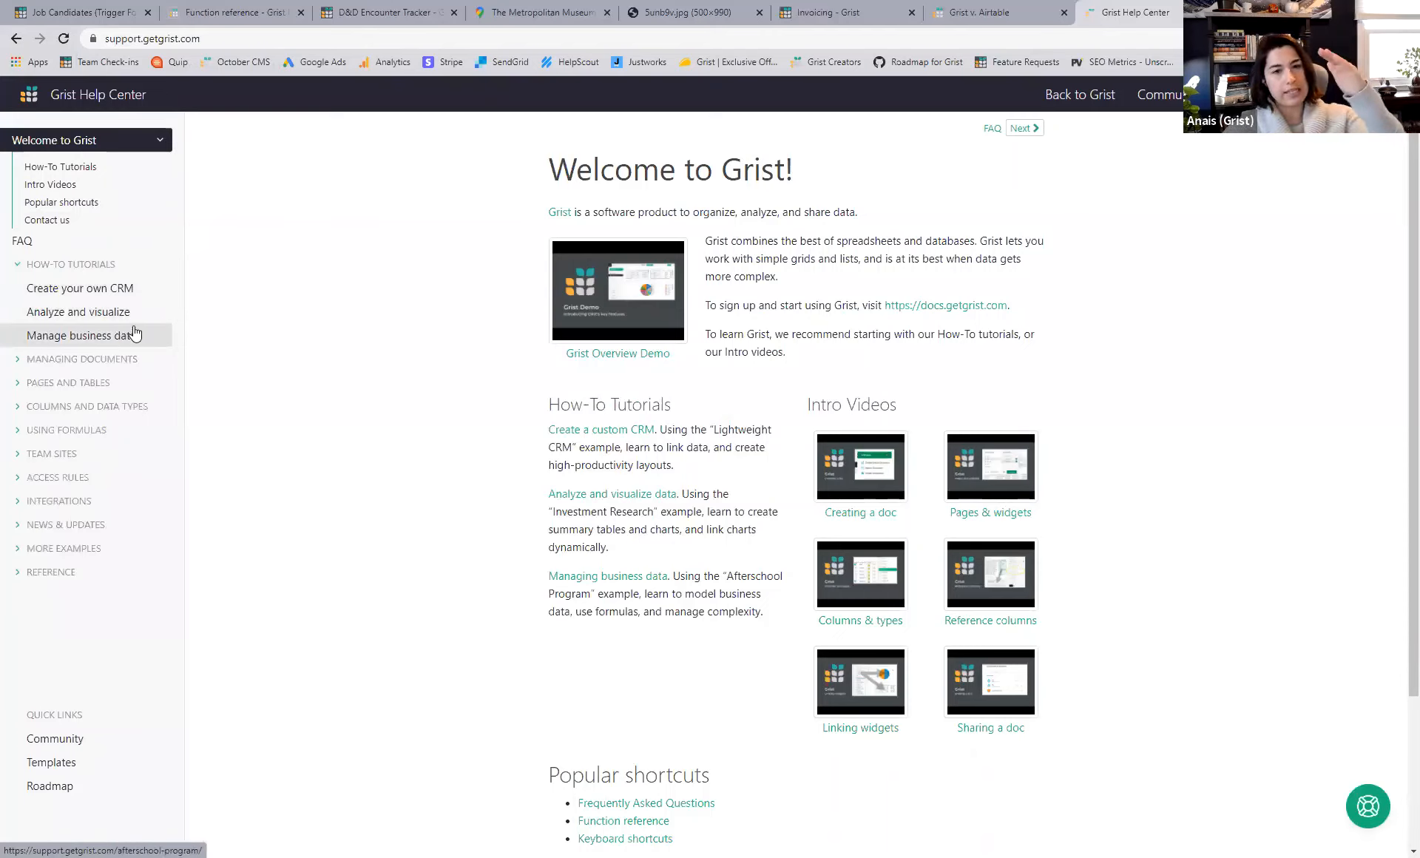
{"action": "left_click", "coordinate": [111, 288]}
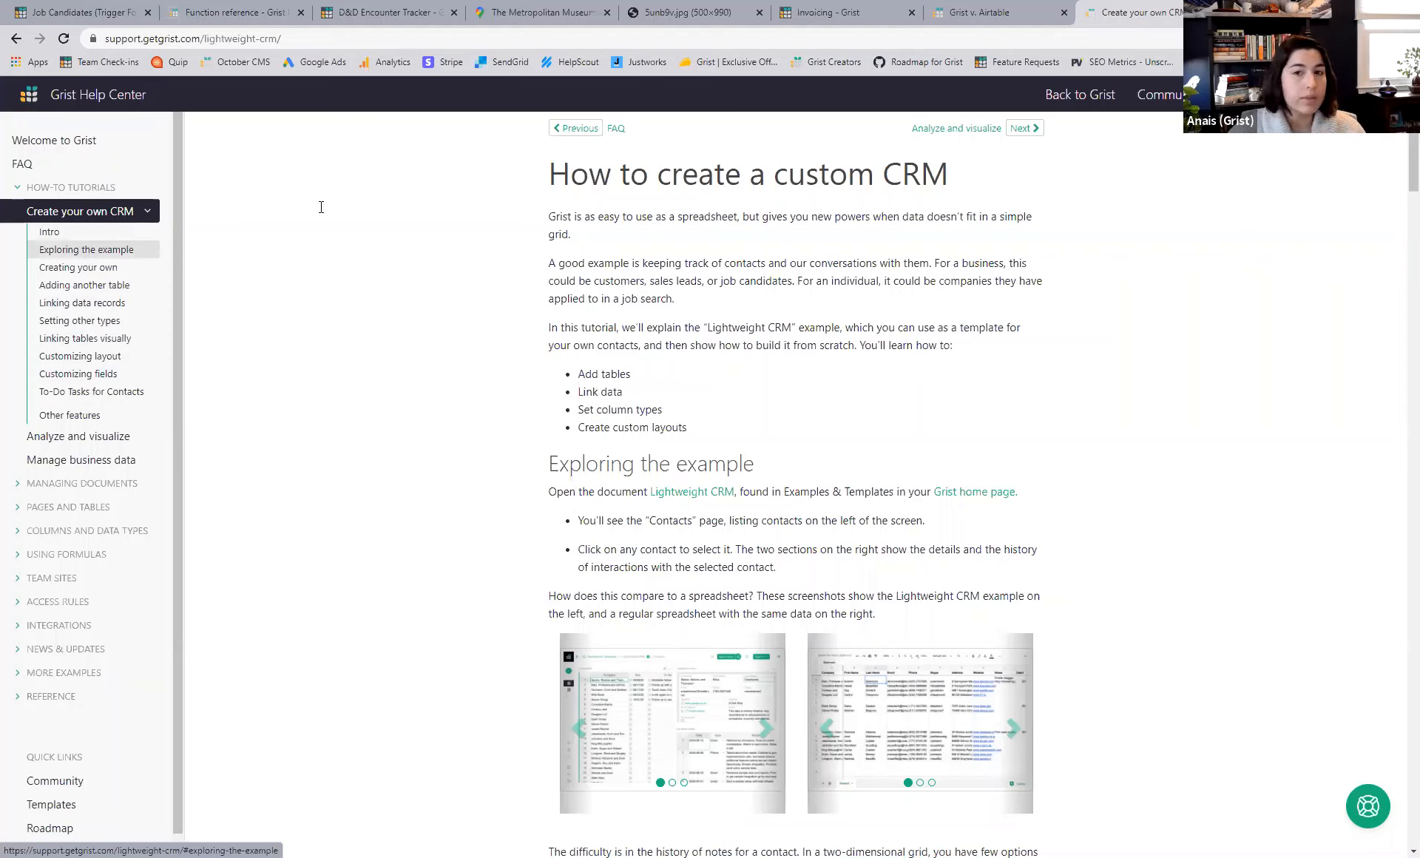
{"action": "left_click", "coordinate": [65, 673]}
{"action": "scroll", "coordinate": [88, 643], "scroll_direction": "down", "scroll_amount": 1}
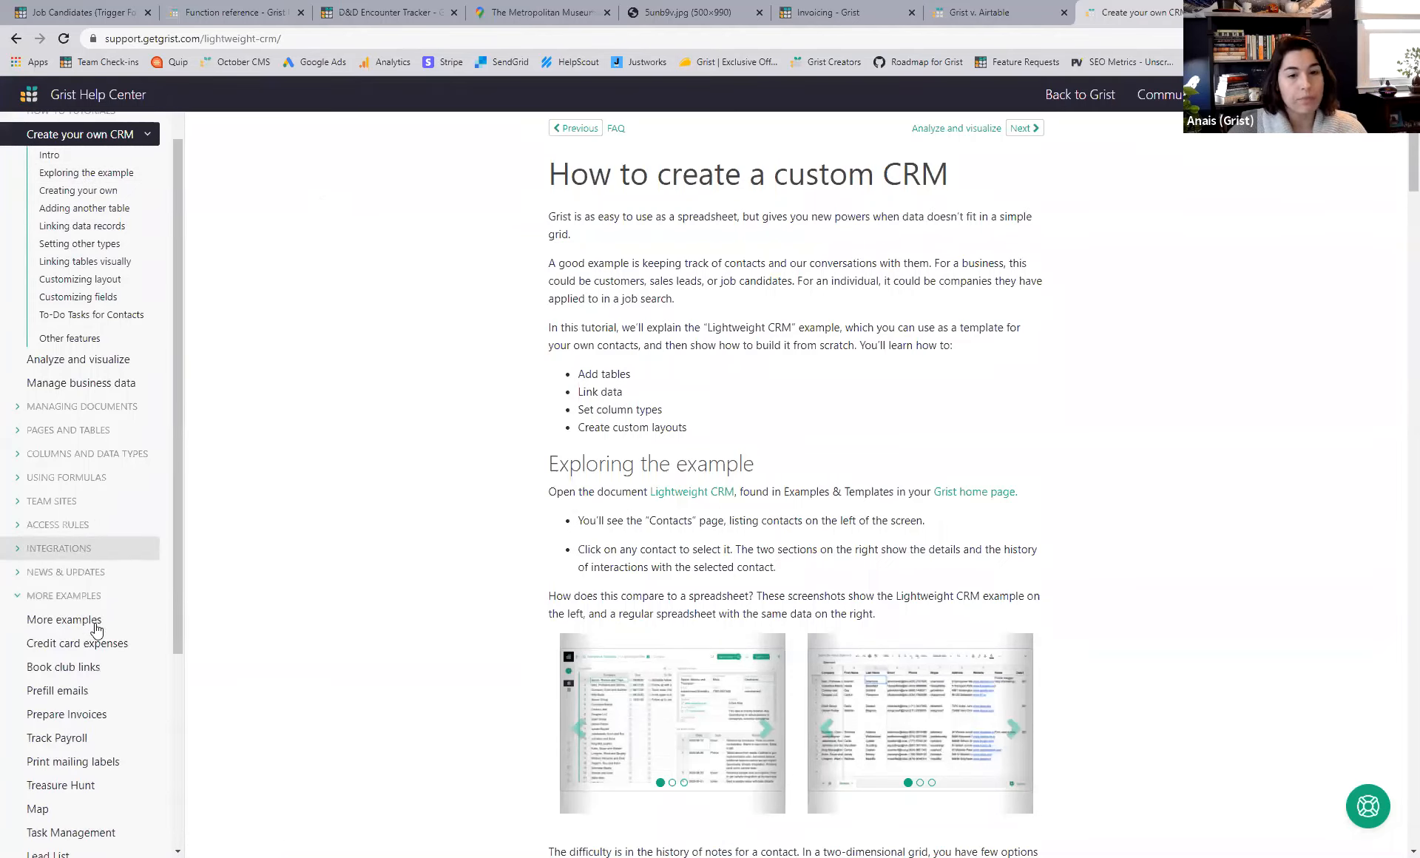
- Read the Reference Columns Guide, open the Summary Tables Guide, then go to the Grist v. Airtable post
{"action": "scroll", "coordinate": [103, 626], "scroll_direction": "down", "scroll_amount": 4}
{"action": "left_click", "coordinate": [104, 621]}
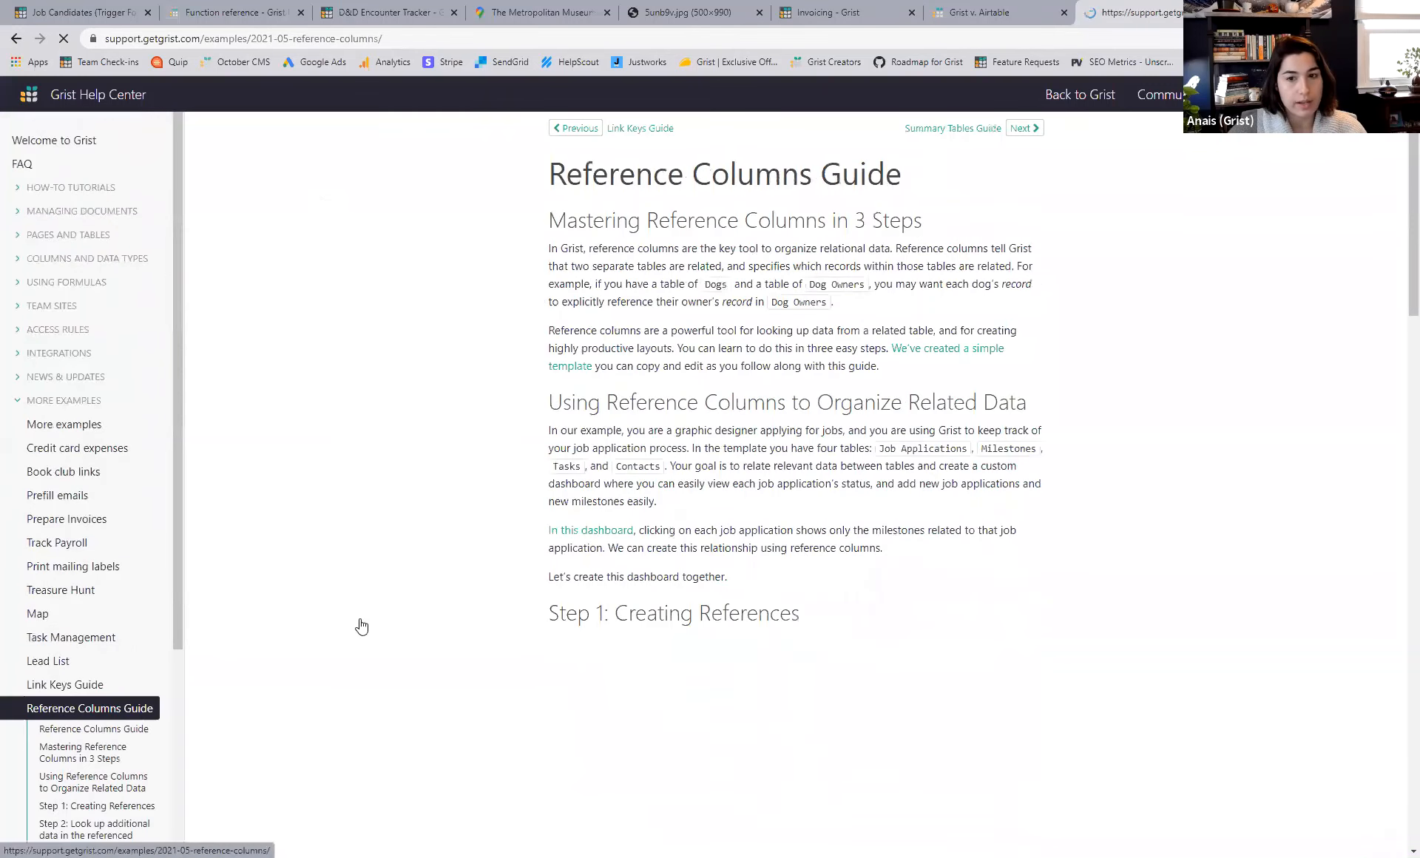
{"action": "scroll", "coordinate": [1025, 552], "scroll_direction": "down", "scroll_amount": 10}
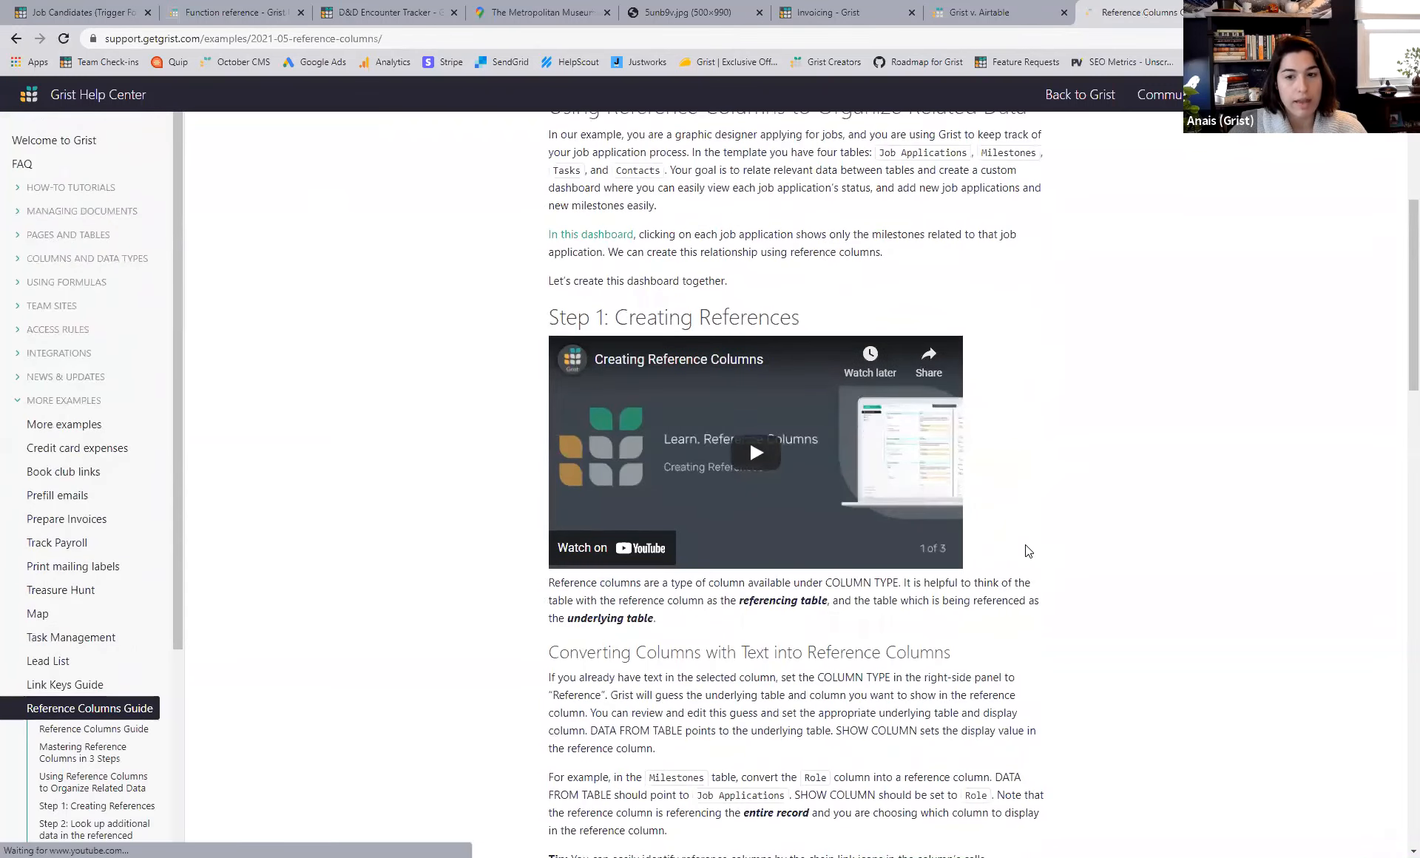
{"action": "scroll", "coordinate": [1025, 552], "scroll_direction": "down", "scroll_amount": 8}
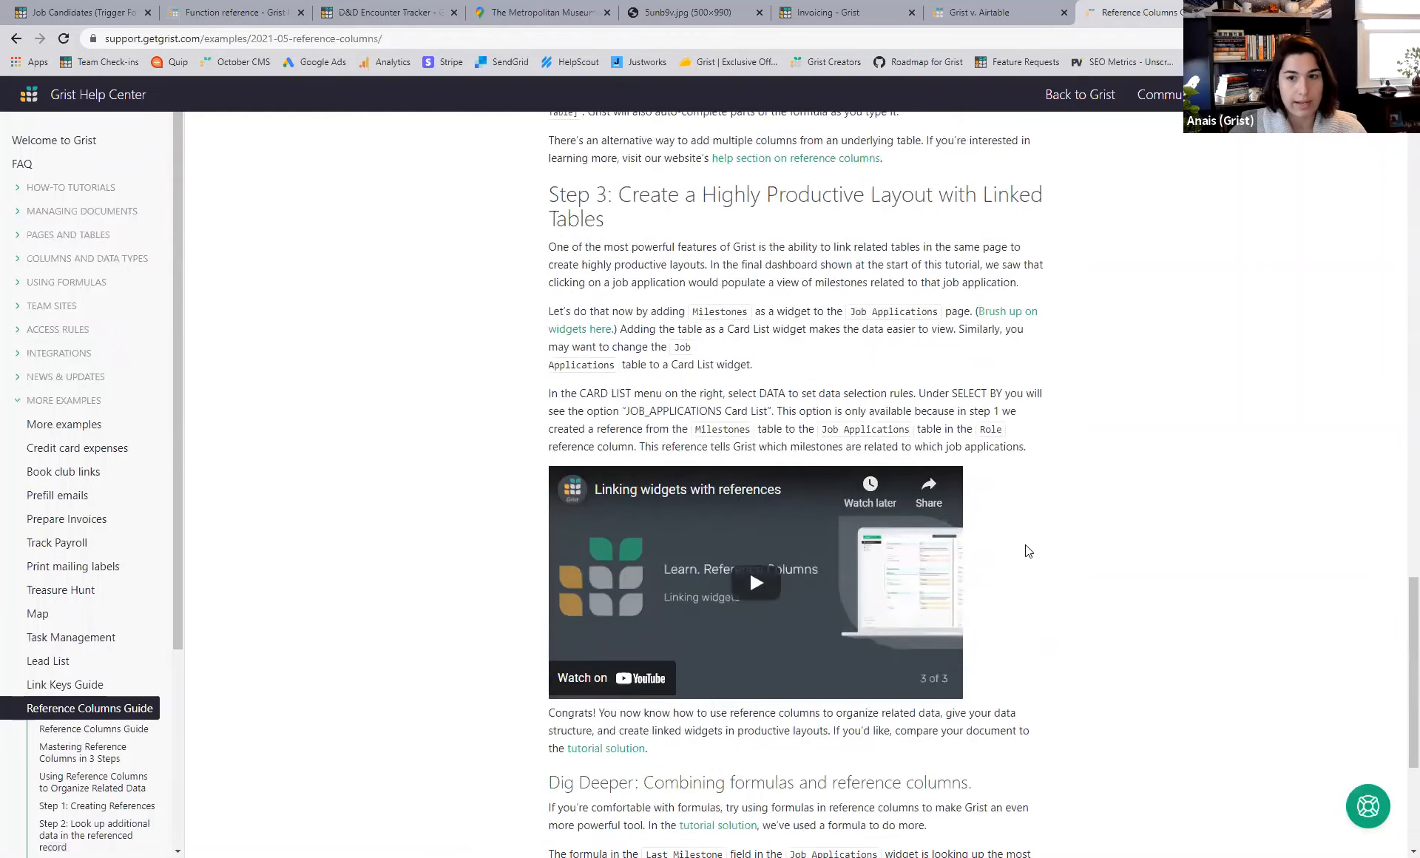
{"action": "scroll", "coordinate": [271, 666], "scroll_direction": "up", "scroll_amount": 7}
{"action": "scroll", "coordinate": [74, 659], "scroll_direction": "down", "scroll_amount": 1}
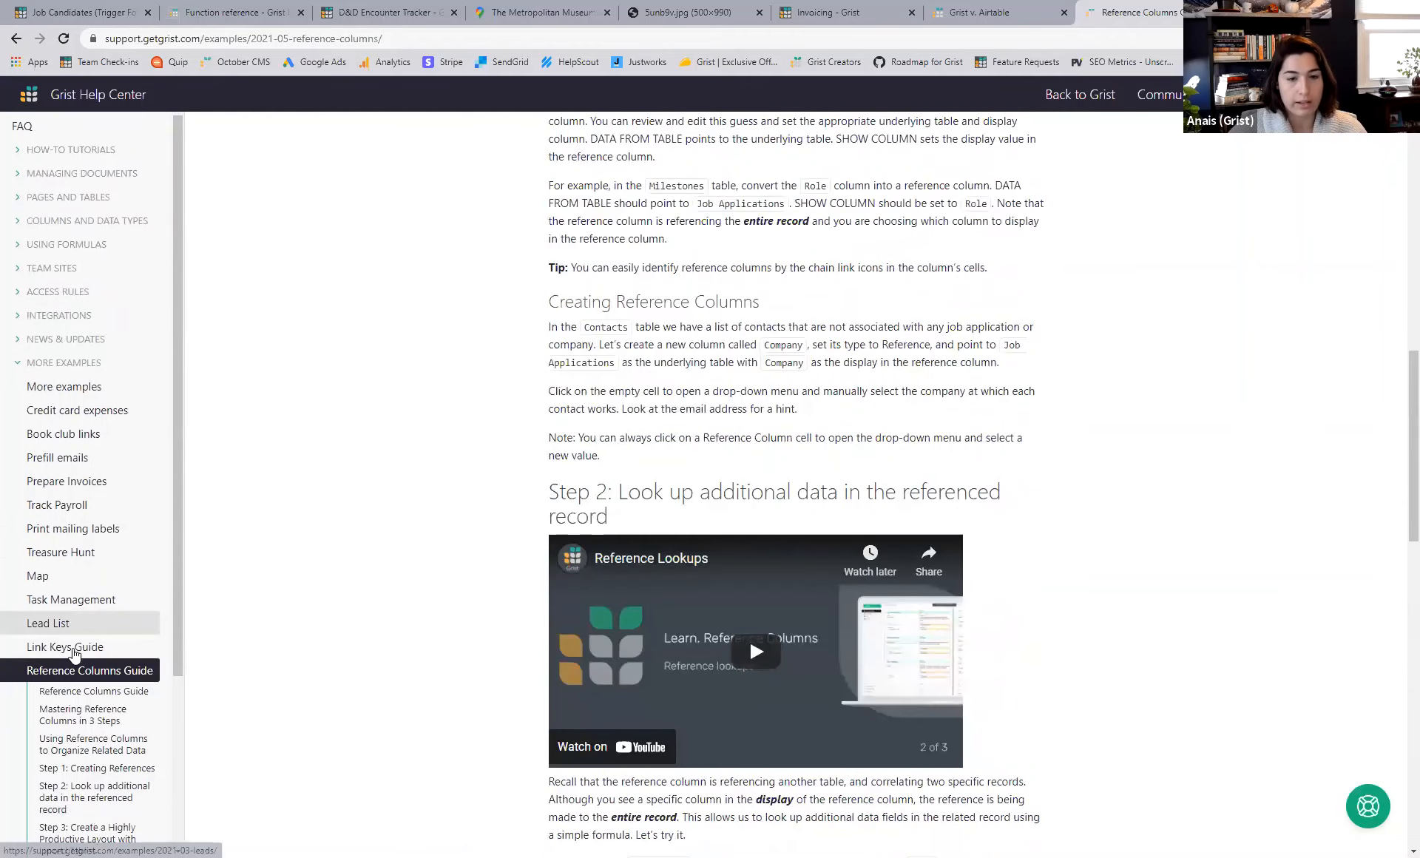
{"action": "scroll", "coordinate": [84, 645], "scroll_direction": "down", "scroll_amount": 3}
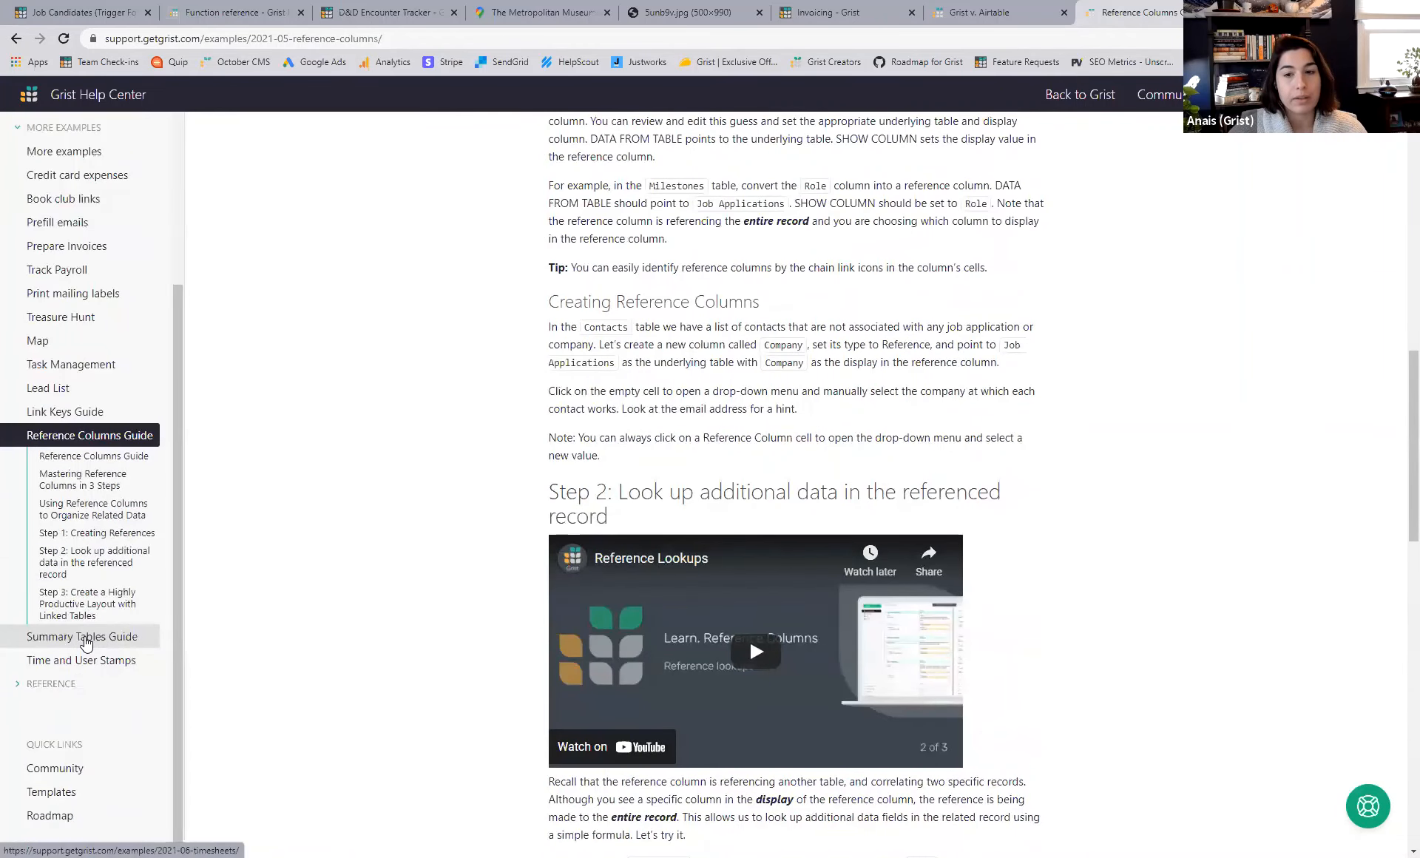
{"action": "left_click", "coordinate": [86, 639]}
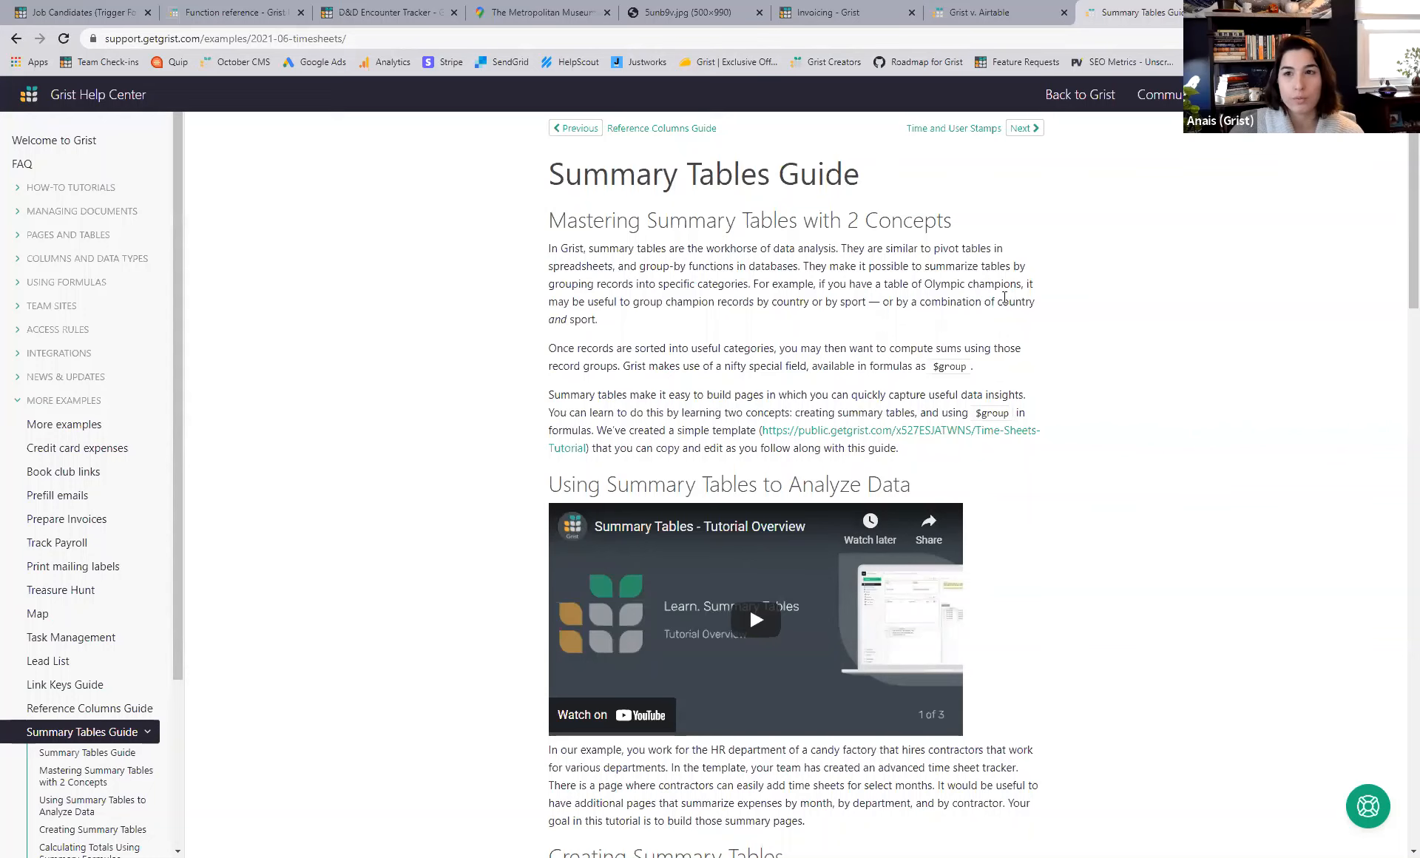
{"action": "left_click", "coordinate": [965, 8]}
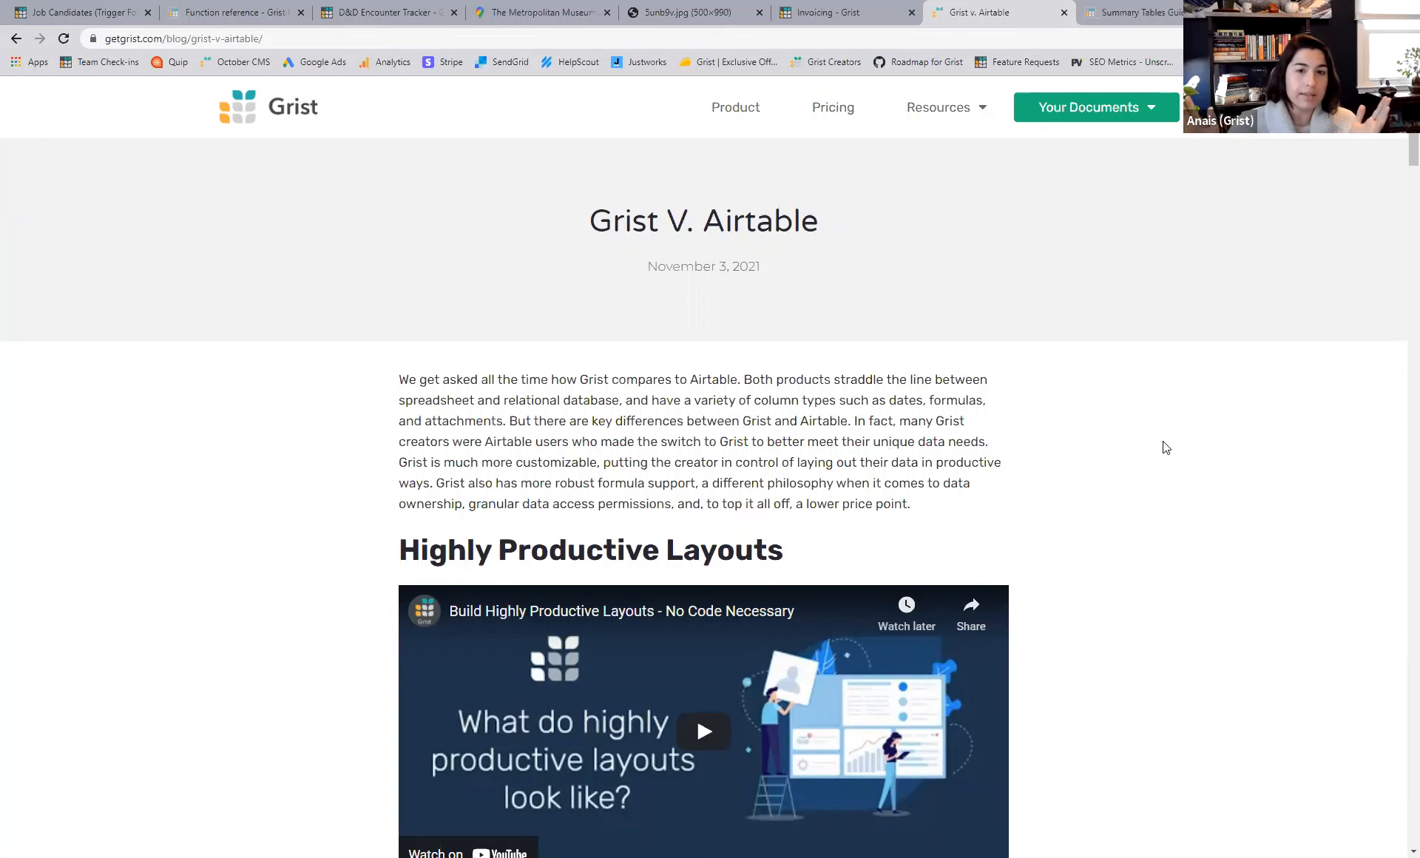
- Return to the Job Candidates document and start dragging the Candidates card by its title
{"action": "scroll", "coordinate": [1162, 444], "scroll_direction": "down", "scroll_amount": 3}
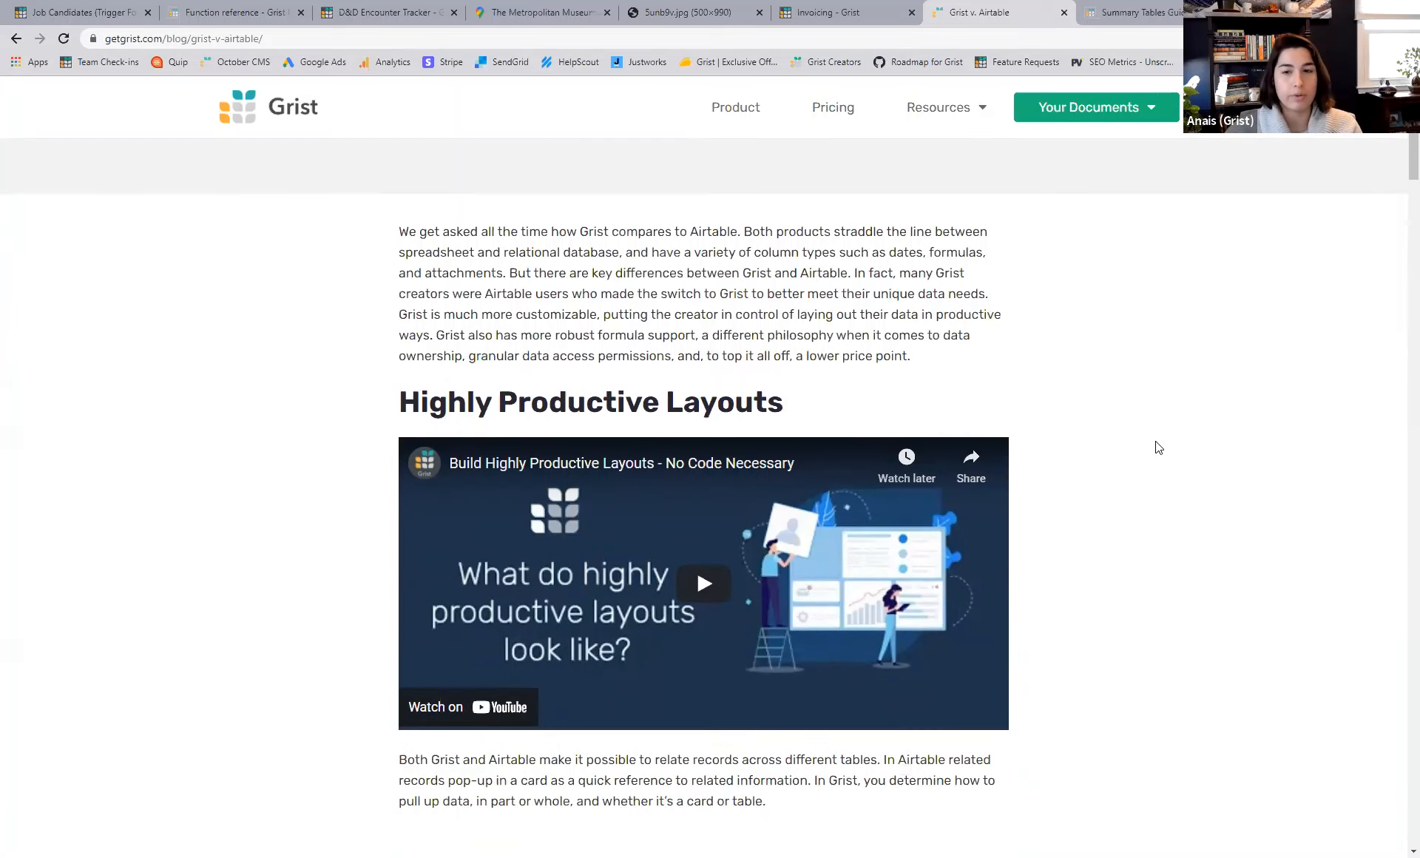
{"action": "left_click", "coordinate": [71, 10]}
{"action": "left_click_drag", "start_coordinate": [670, 148], "coordinate": [660, 233]}
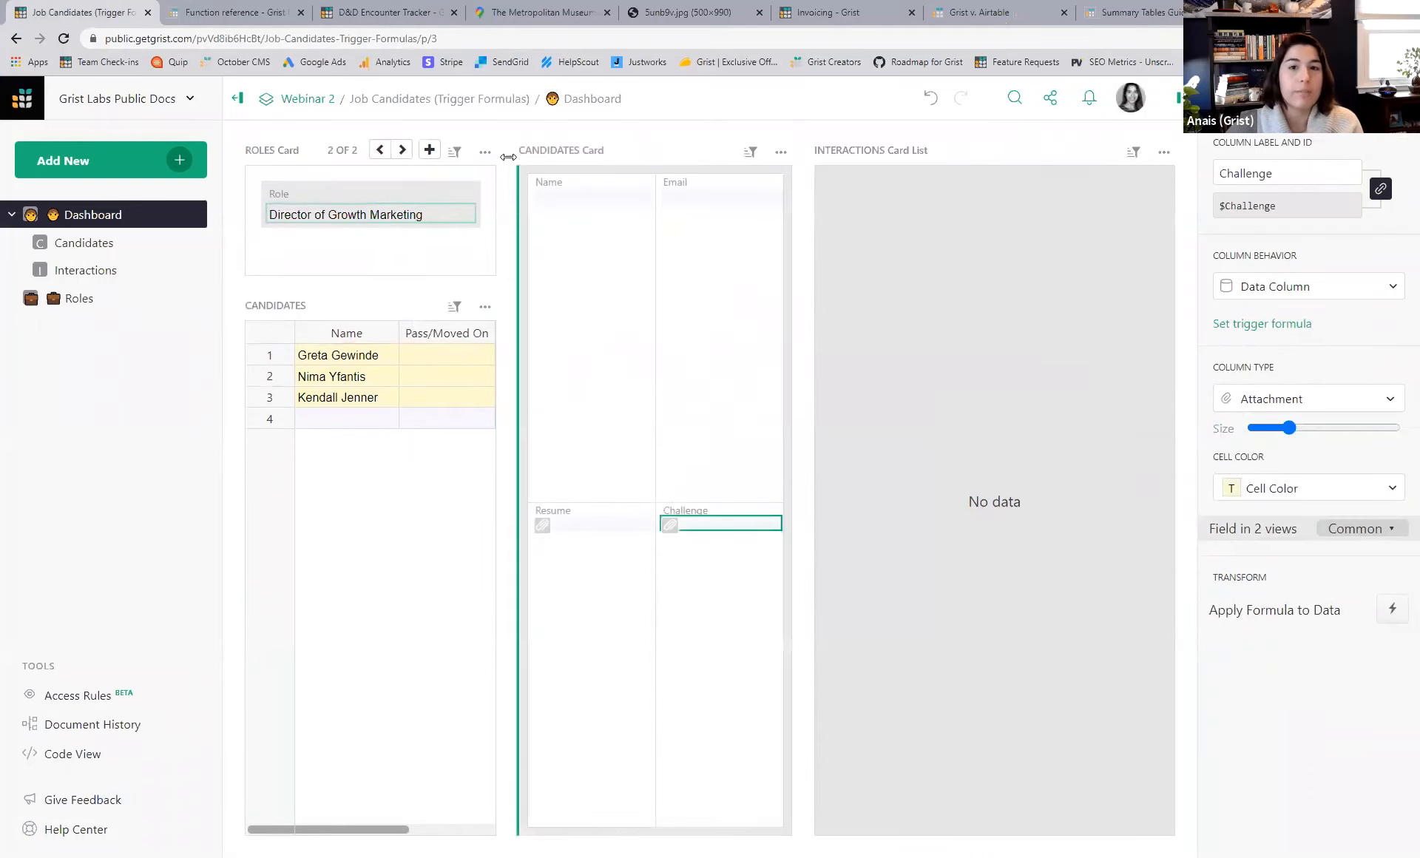
- Dock the Candidates card above the Interactions list, then return to the Grist v. Airtable post
{"action": "left_click_drag", "start_coordinate": [510, 151], "coordinate": [961, 318]}
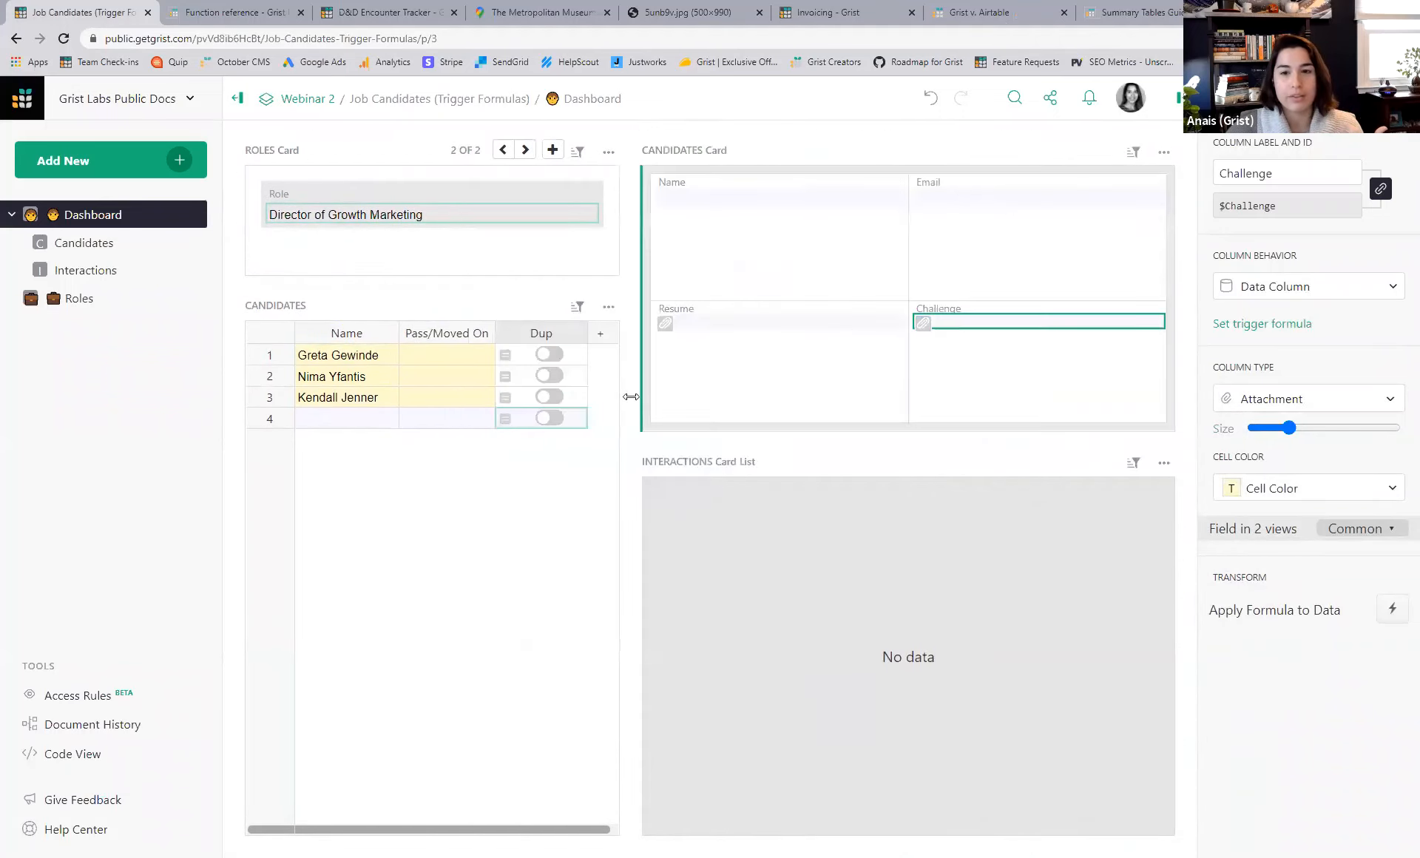
{"action": "left_click_drag", "start_coordinate": [628, 402], "coordinate": [662, 402]}
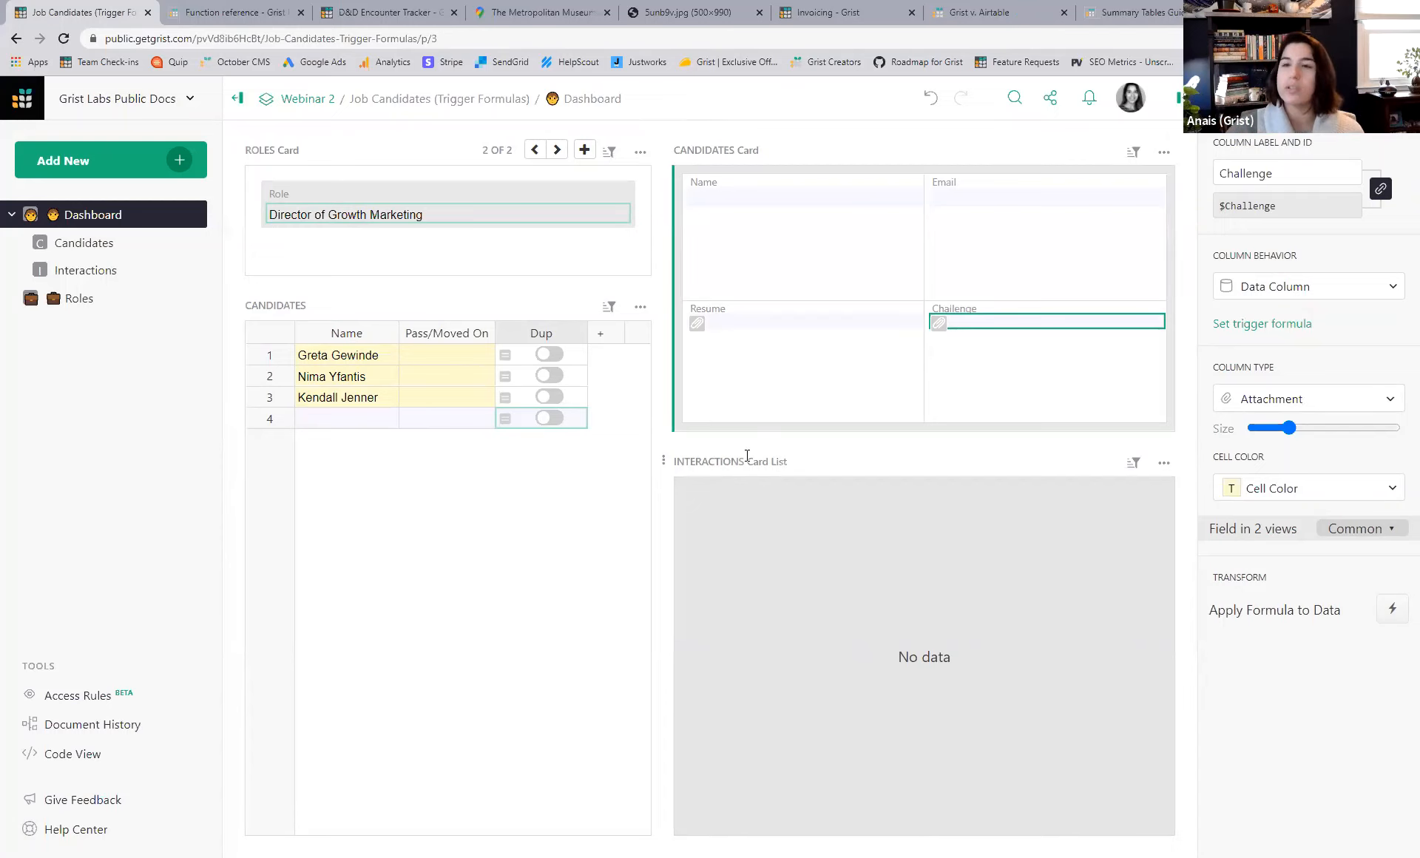
{"action": "left_click", "coordinate": [977, 9]}
{"action": "scroll", "coordinate": [1106, 411], "scroll_direction": "down", "scroll_amount": 10}
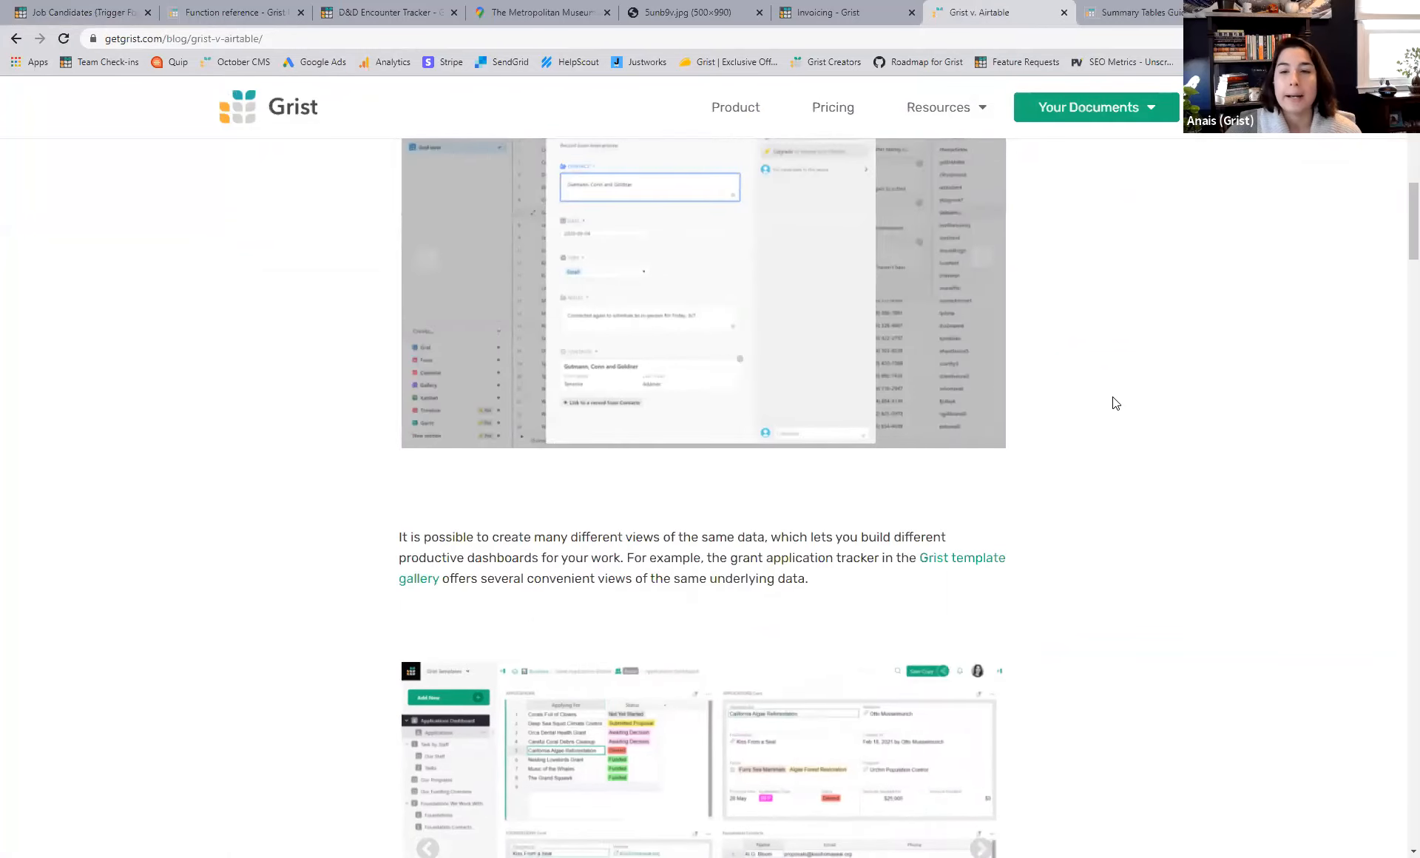
- Scroll to Formulas and open the Python formula behind the DECRYPT table's HELLO Plaintext cell
{"action": "scroll", "coordinate": [1116, 404], "scroll_direction": "down", "scroll_amount": 15}
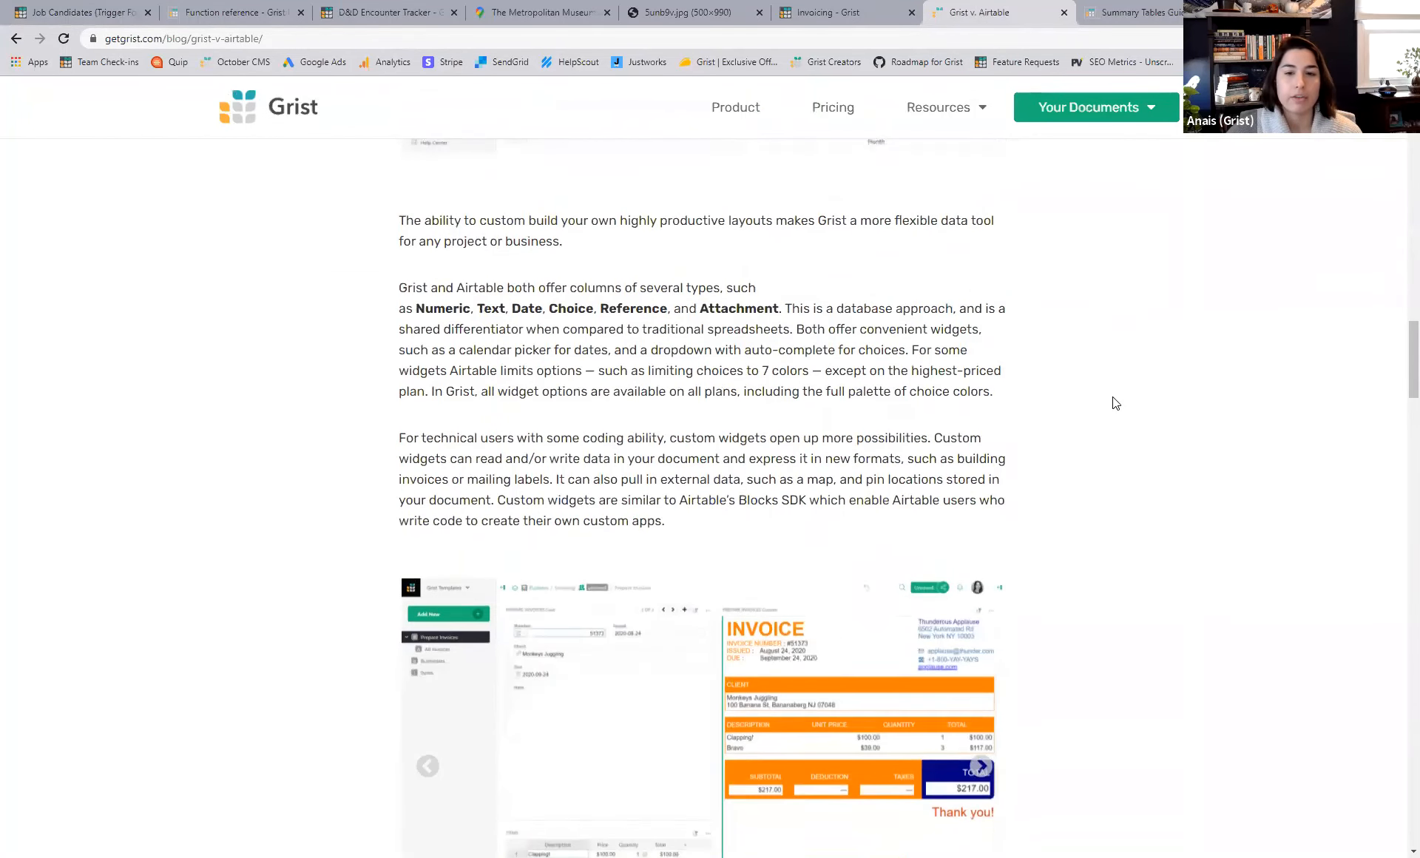
{"action": "scroll", "coordinate": [1114, 403], "scroll_direction": "down", "scroll_amount": 10}
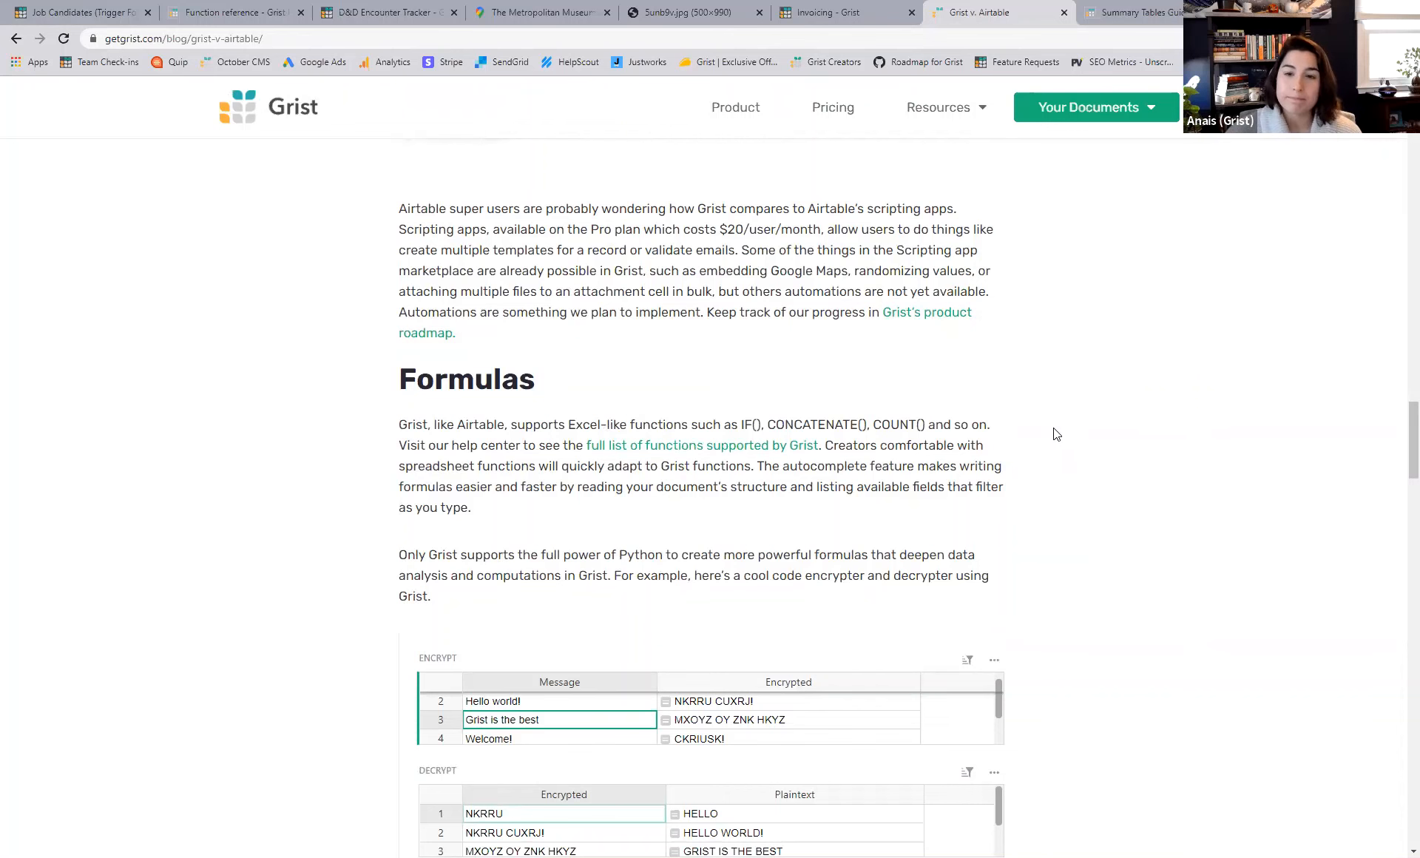
{"action": "scroll", "coordinate": [1059, 435], "scroll_direction": "down", "scroll_amount": 7}
{"action": "scroll", "coordinate": [1060, 435], "scroll_direction": "down", "scroll_amount": 2}
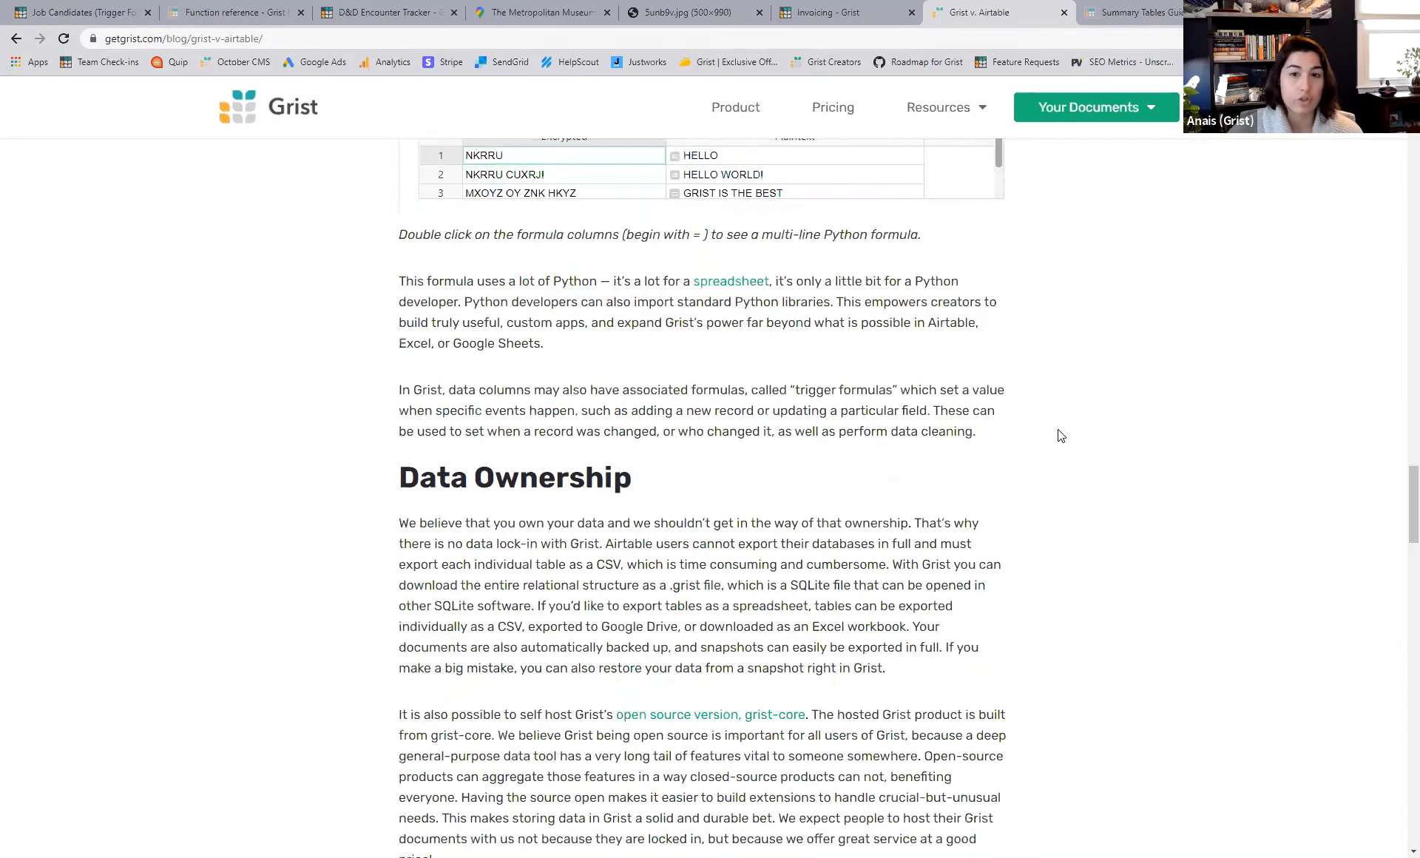
{"action": "scroll", "coordinate": [1059, 435], "scroll_direction": "up", "scroll_amount": 3}
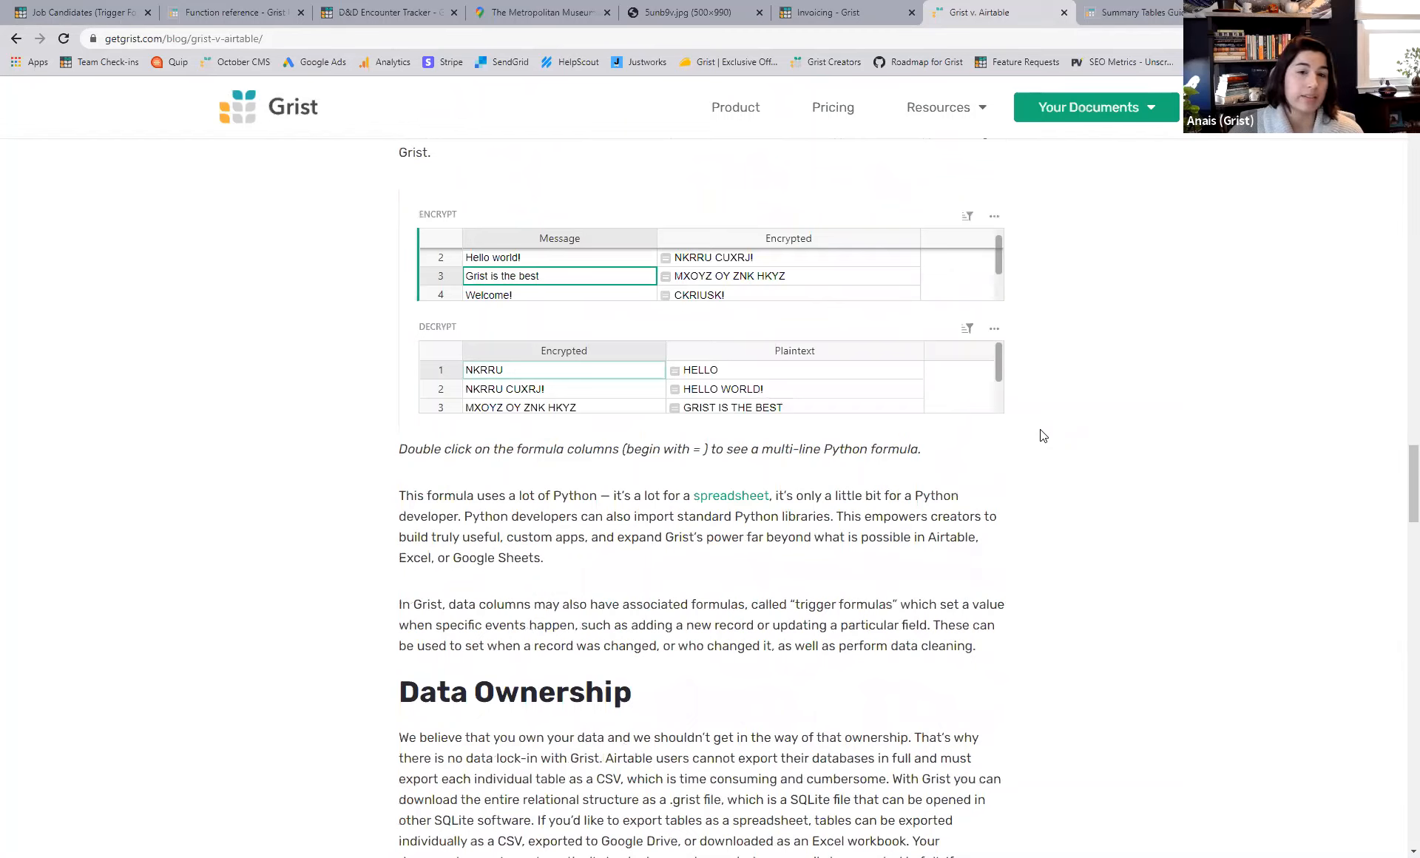
{"action": "left_click", "coordinate": [761, 375]}
{"action": "double_click", "coordinate": [761, 375]}
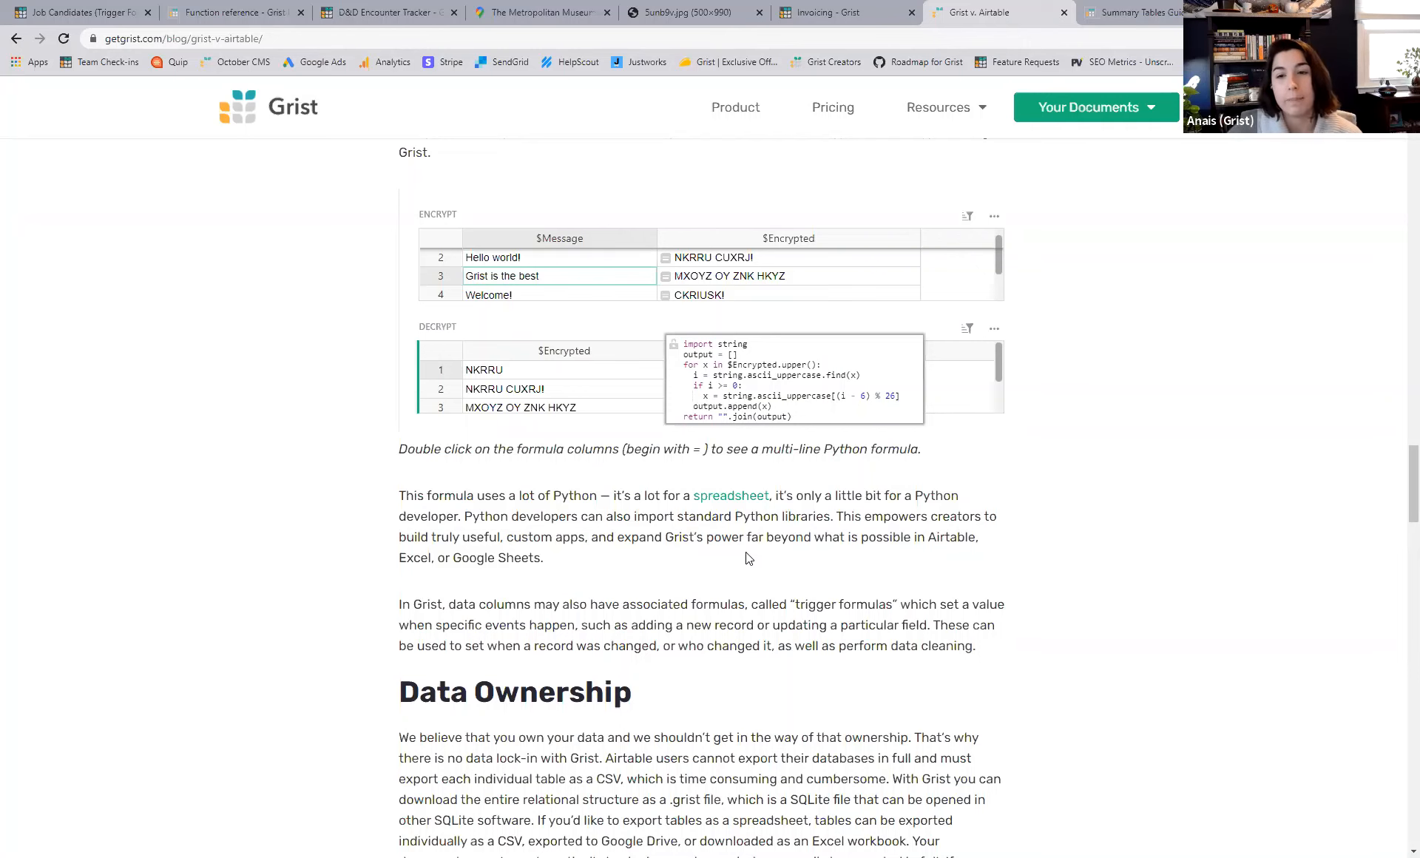
- Scroll the Grist vs Airtable post past Data Ownership to Custom Access Permissions and the payroll example video
{"action": "scroll", "coordinate": [806, 562], "scroll_direction": "down", "scroll_amount": 4}
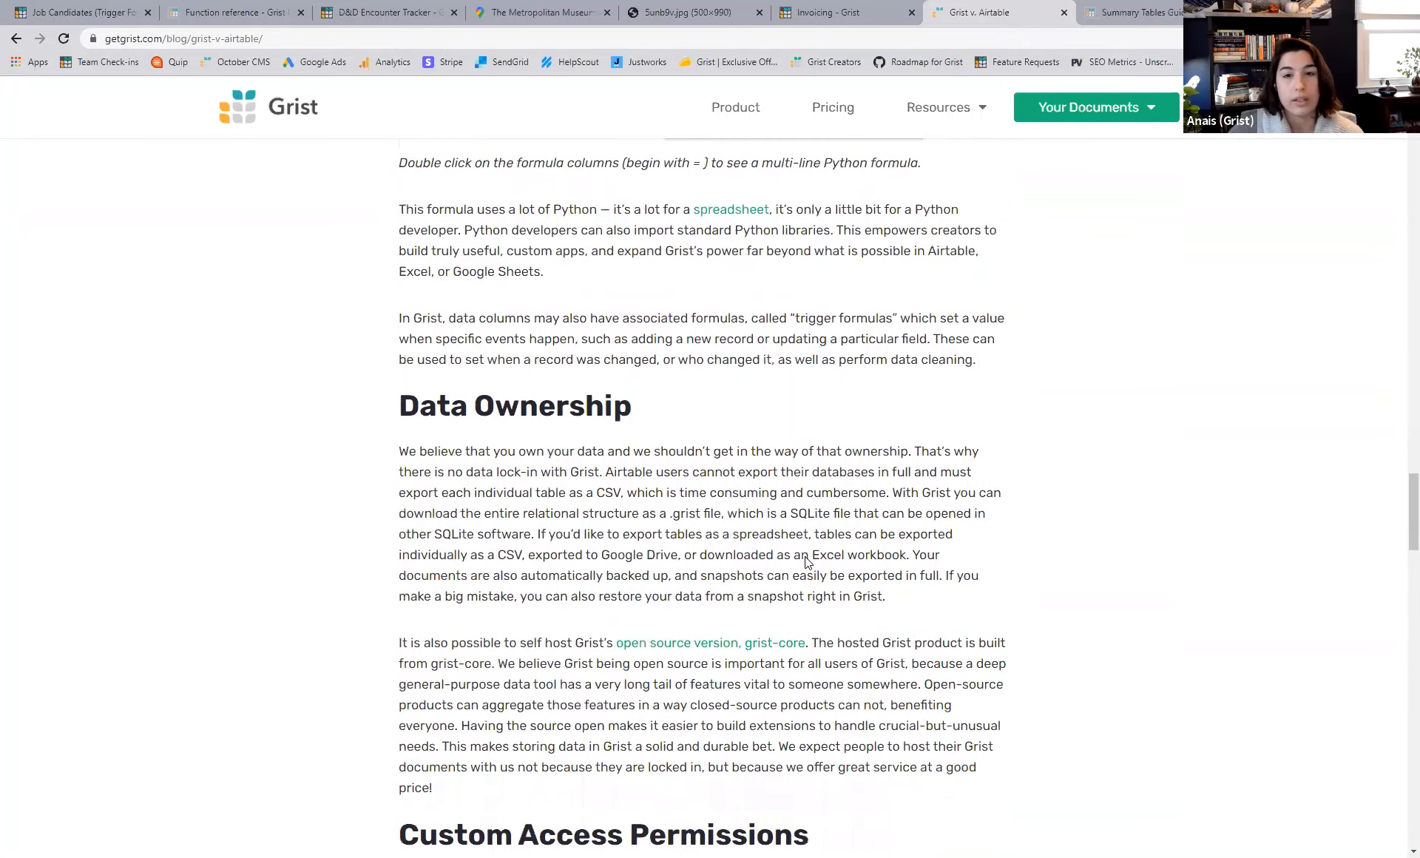
{"action": "scroll", "coordinate": [806, 562], "scroll_direction": "down", "scroll_amount": 1}
{"action": "scroll", "coordinate": [821, 494], "scroll_direction": "down", "scroll_amount": 2}
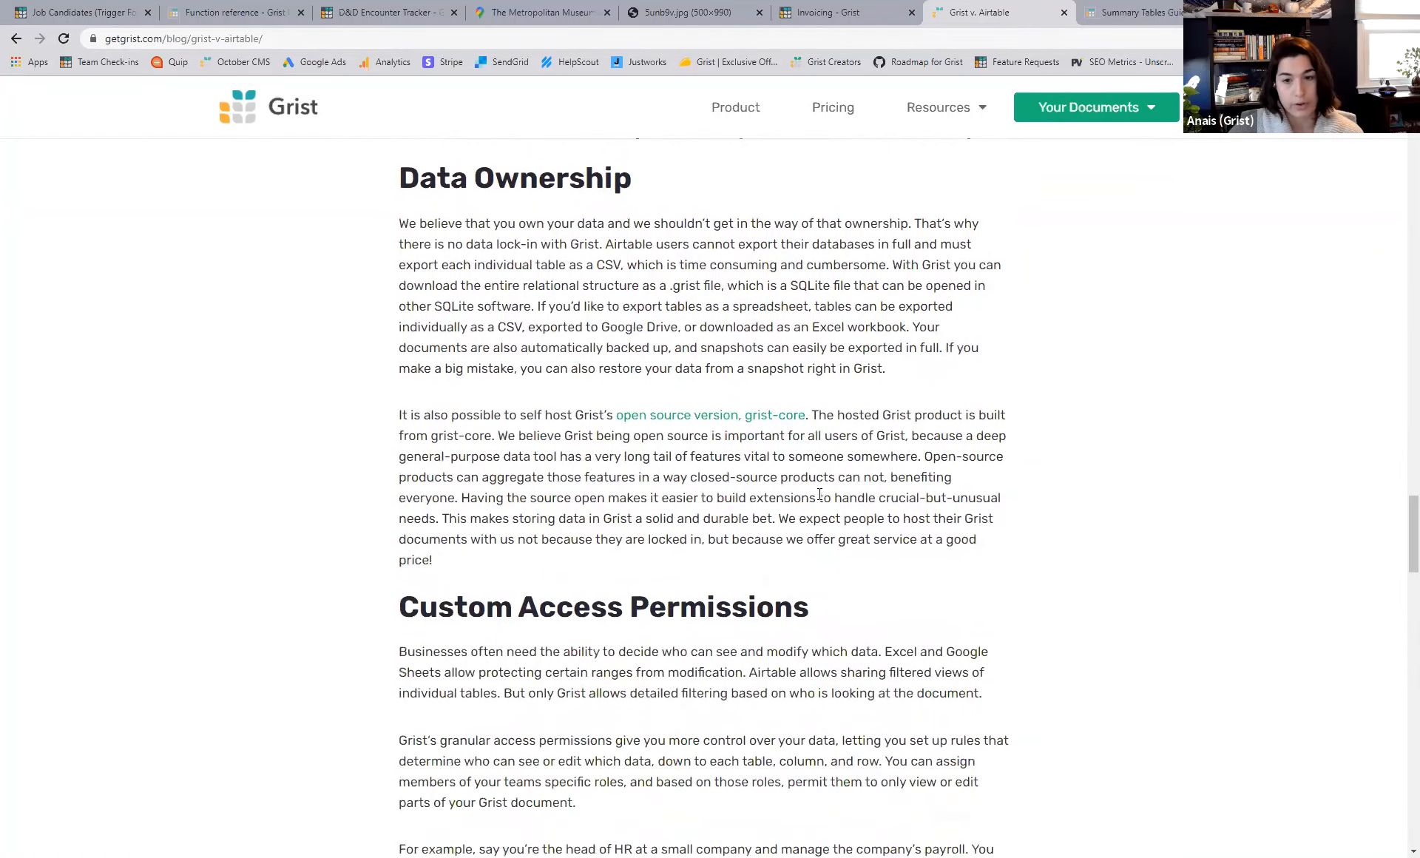
{"action": "scroll", "coordinate": [820, 494], "scroll_direction": "down", "scroll_amount": 3}
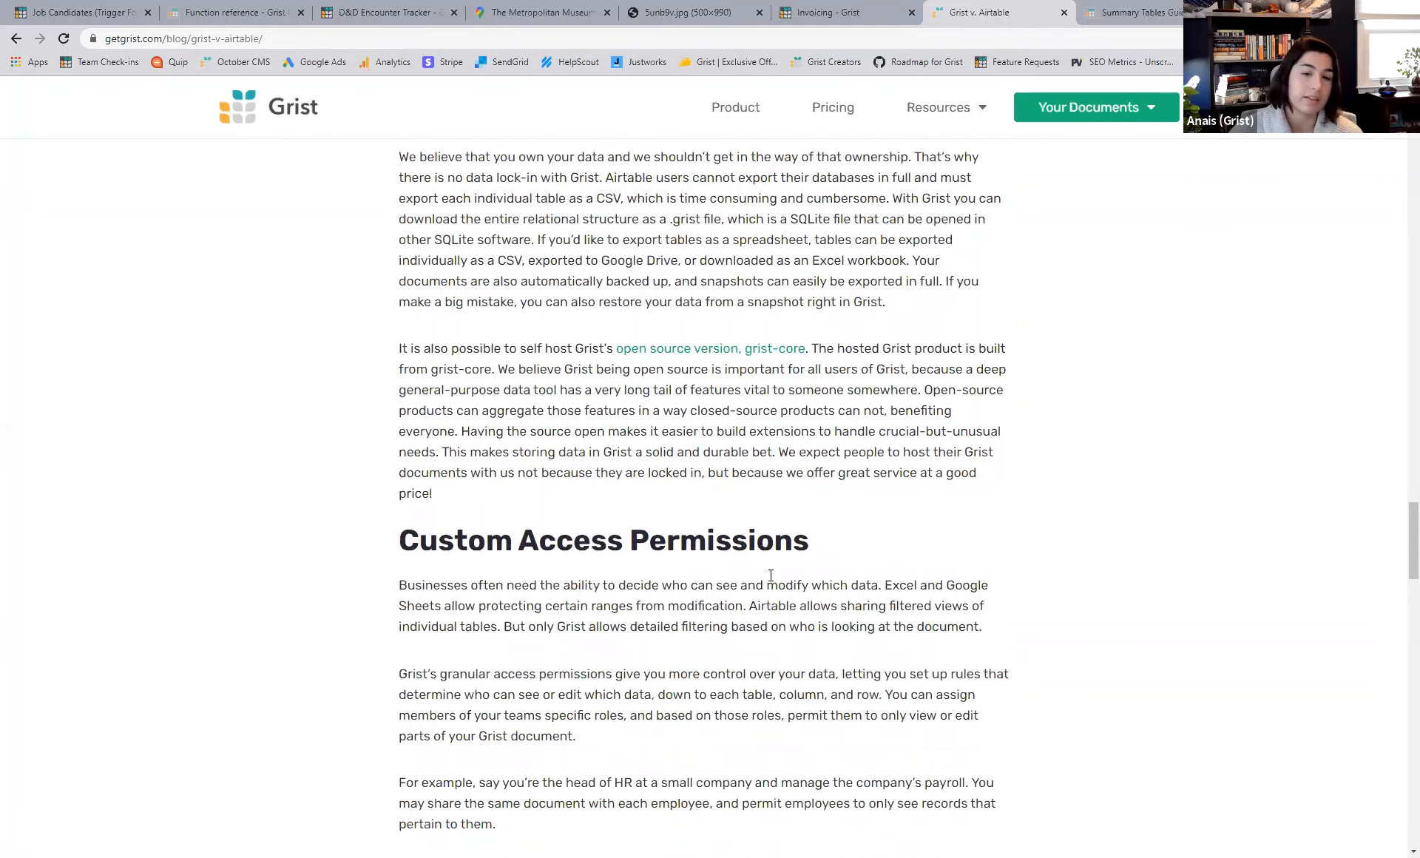
{"action": "scroll", "coordinate": [777, 557], "scroll_direction": "down", "scroll_amount": 4}
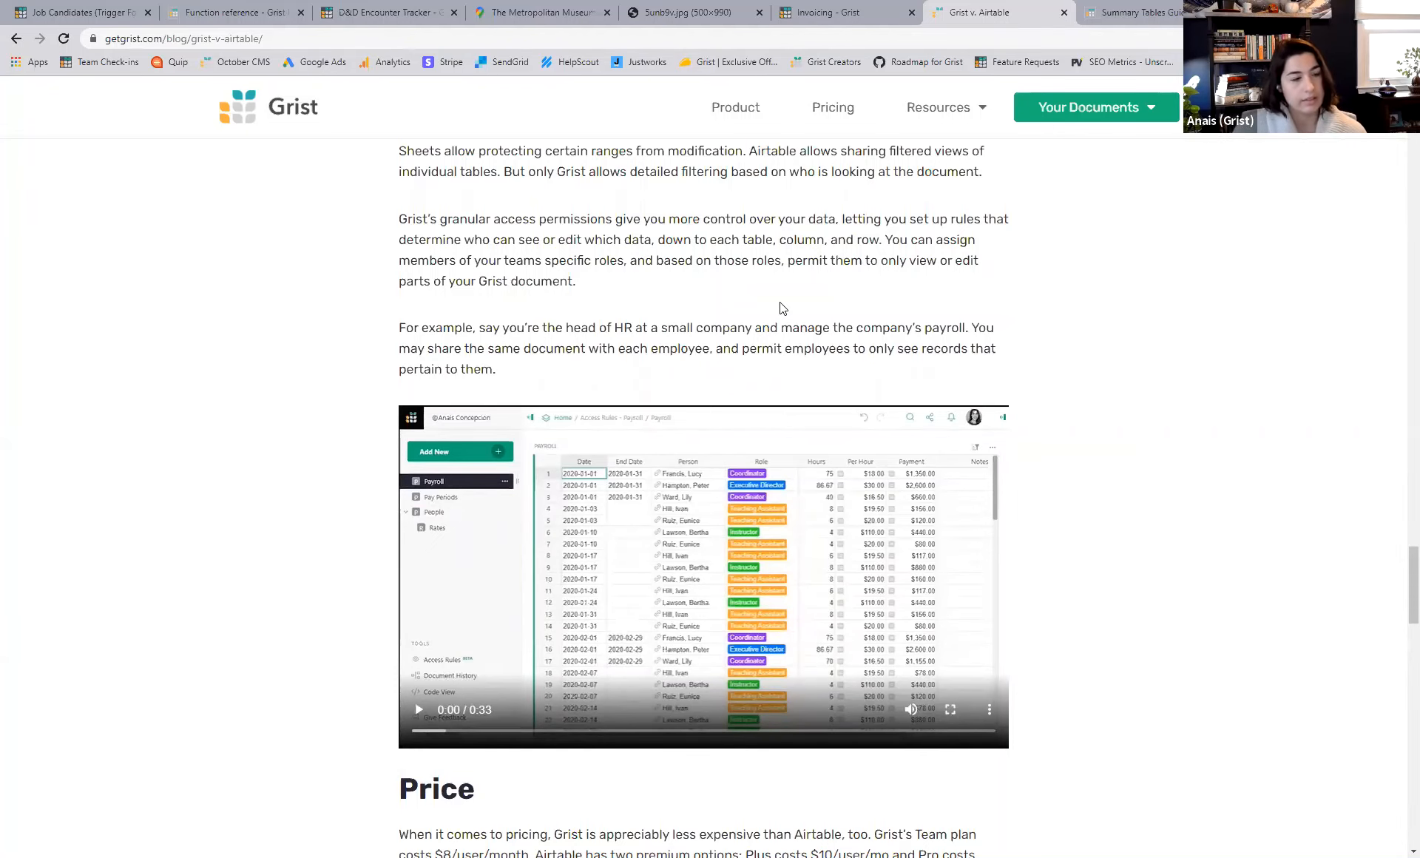
- Scroll through the Price section and Grist v Airtable features table to the Notes, then return to Price
{"action": "scroll", "coordinate": [782, 308], "scroll_direction": "down", "scroll_amount": 12}
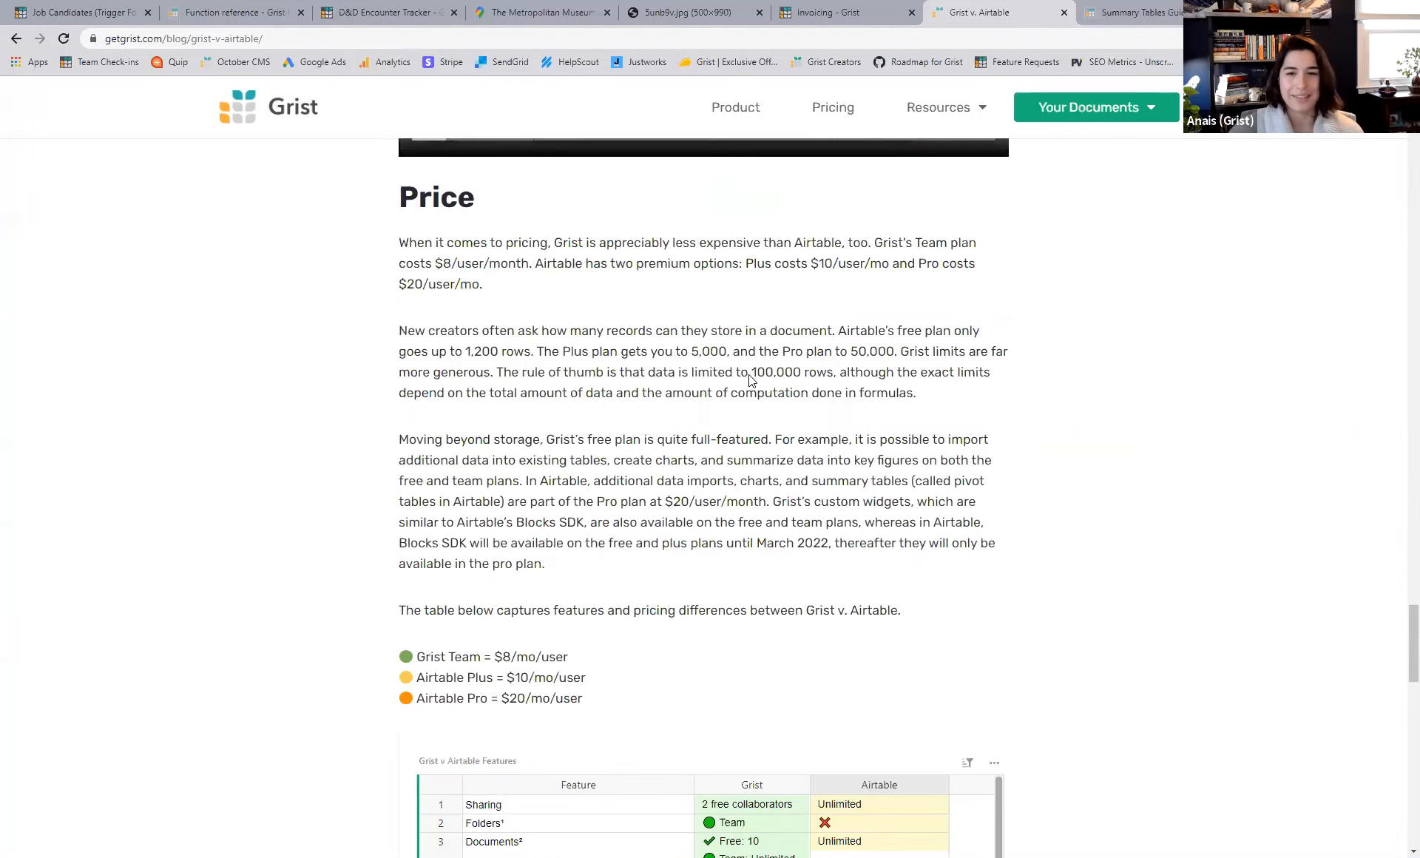
{"action": "scroll", "coordinate": [765, 399], "scroll_direction": "down", "scroll_amount": 5}
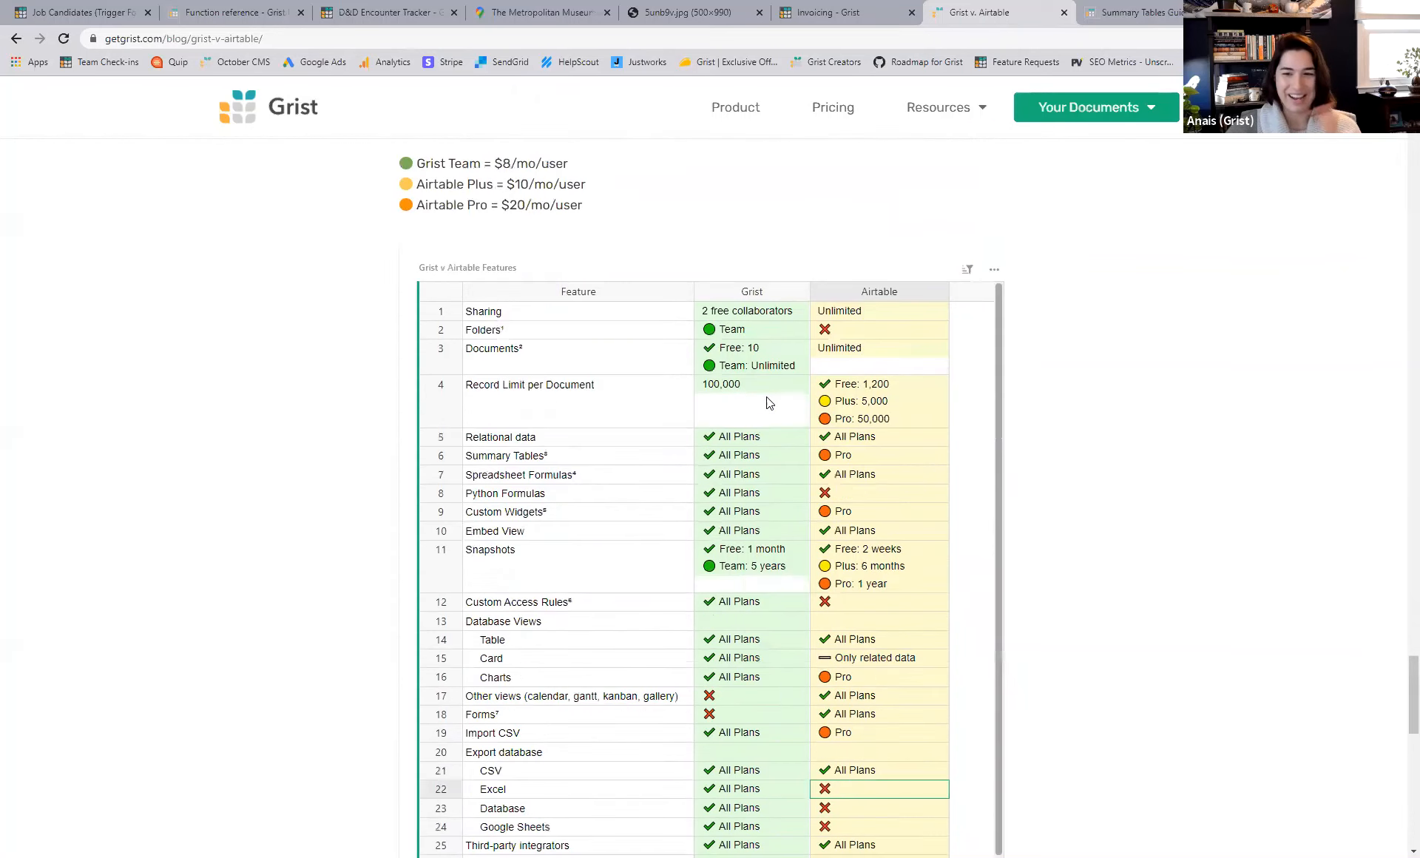
{"action": "scroll", "coordinate": [1133, 539], "scroll_direction": "down", "scroll_amount": 8}
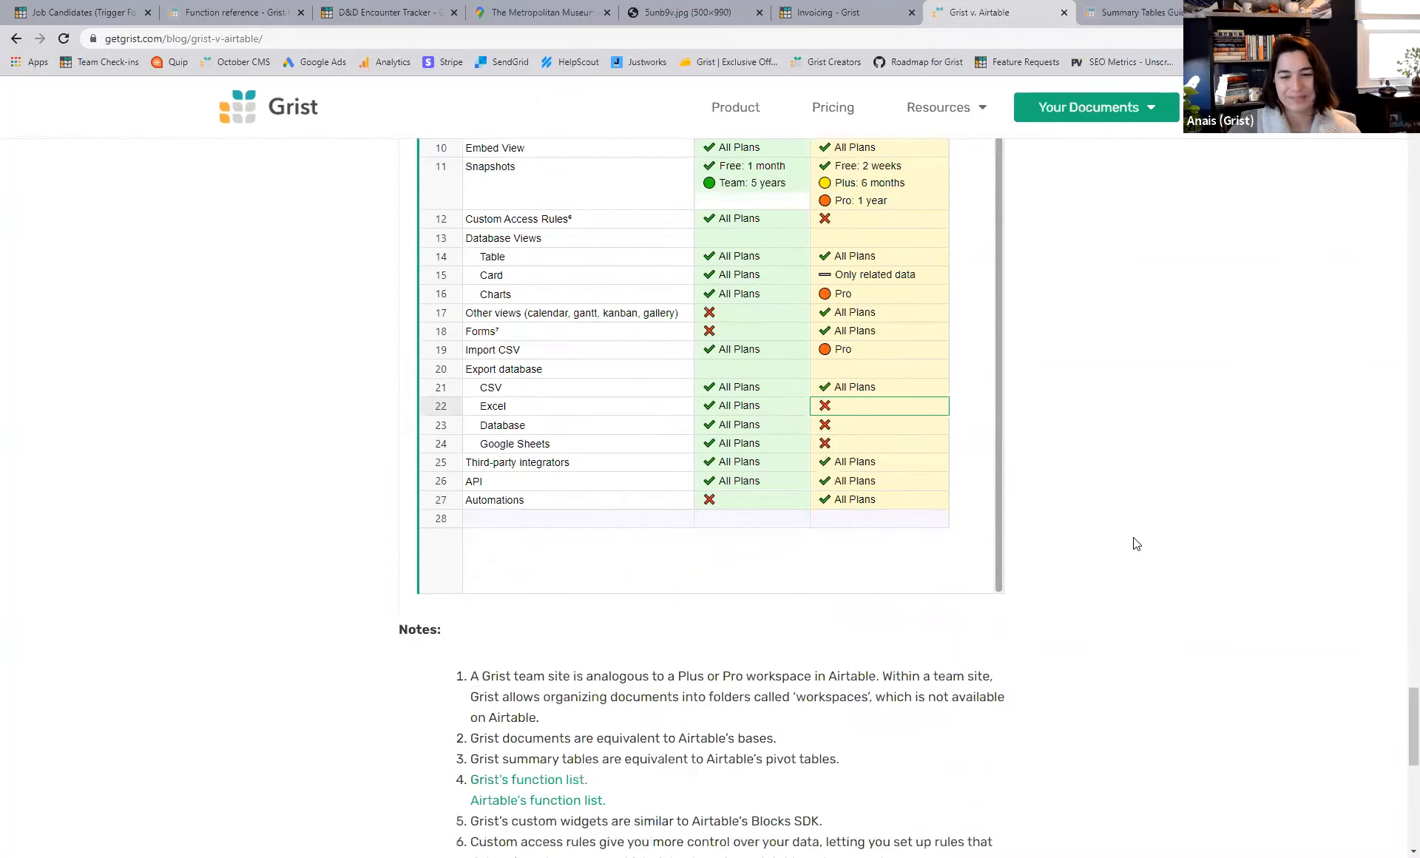
{"action": "scroll", "coordinate": [1136, 540], "scroll_direction": "up", "scroll_amount": 4}
{"action": "scroll", "coordinate": [1136, 540], "scroll_direction": "up", "scroll_amount": 15}
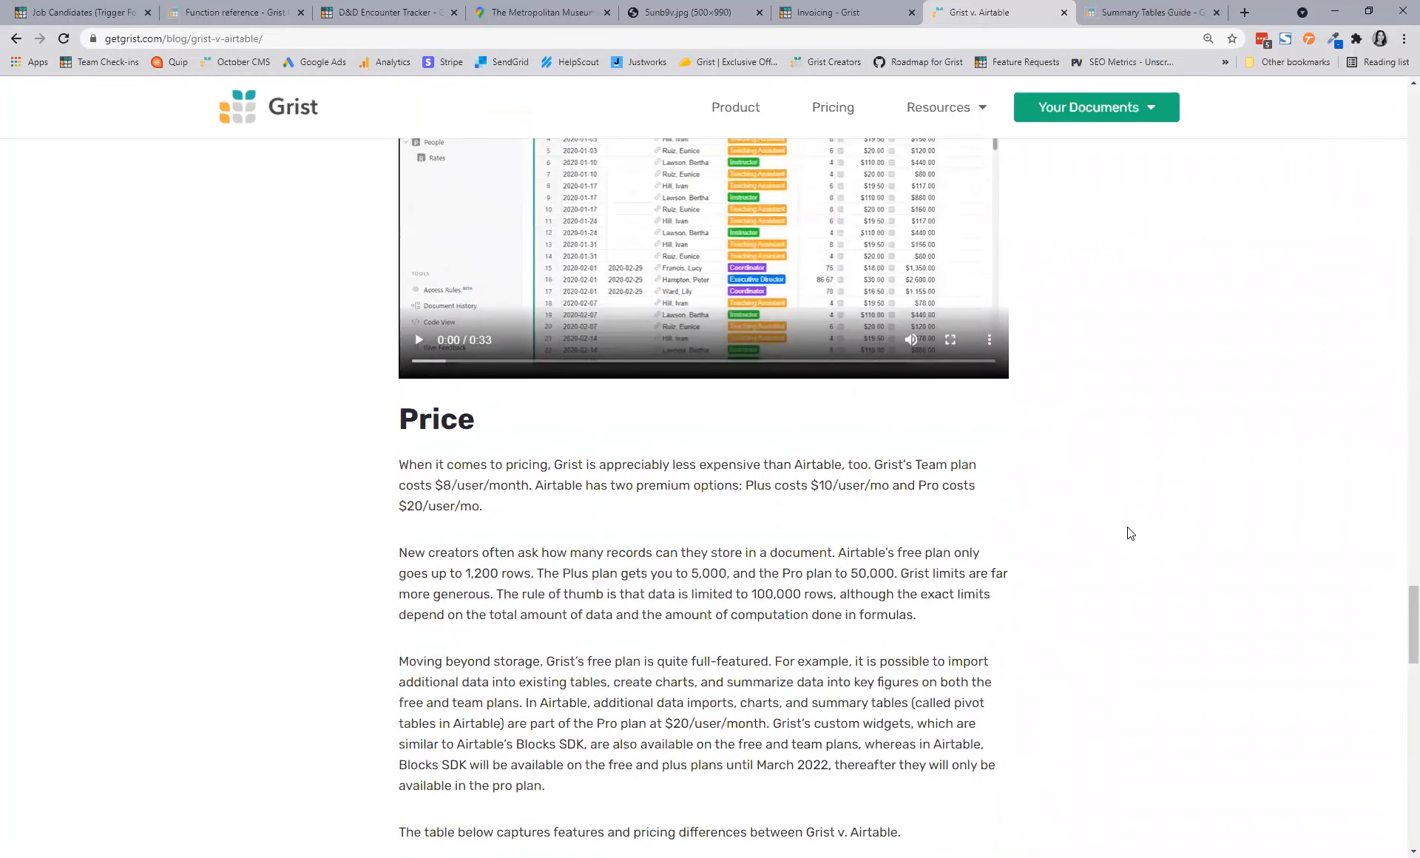
{"action": "scroll", "coordinate": [1131, 533], "scroll_direction": "down", "scroll_amount": 1}
{"action": "scroll", "coordinate": [1130, 532], "scroll_direction": "down", "scroll_amount": 2}
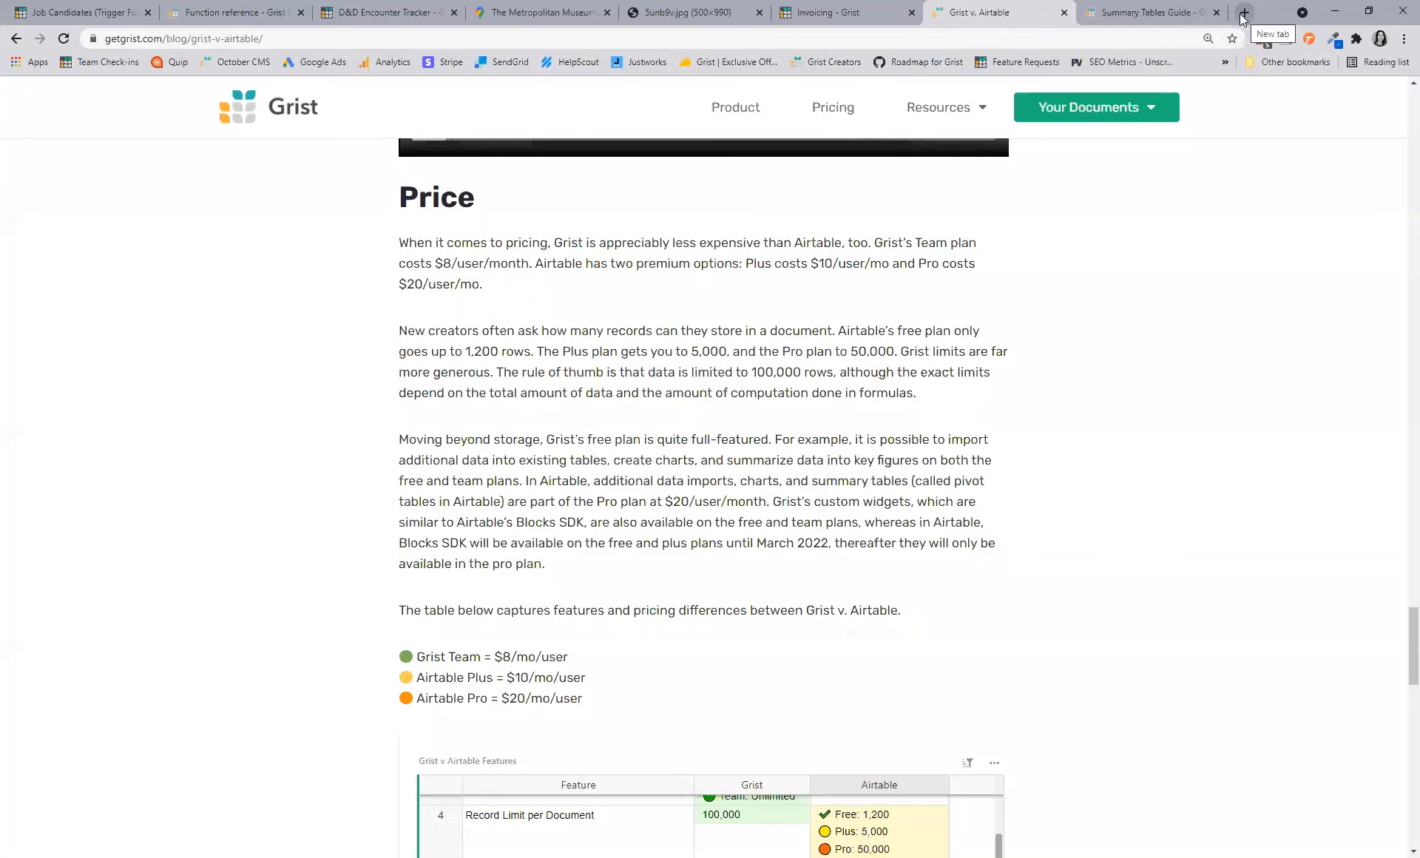
- Load producthunt.com in a new browser tab
{"action": "left_click", "coordinate": [1244, 14]}
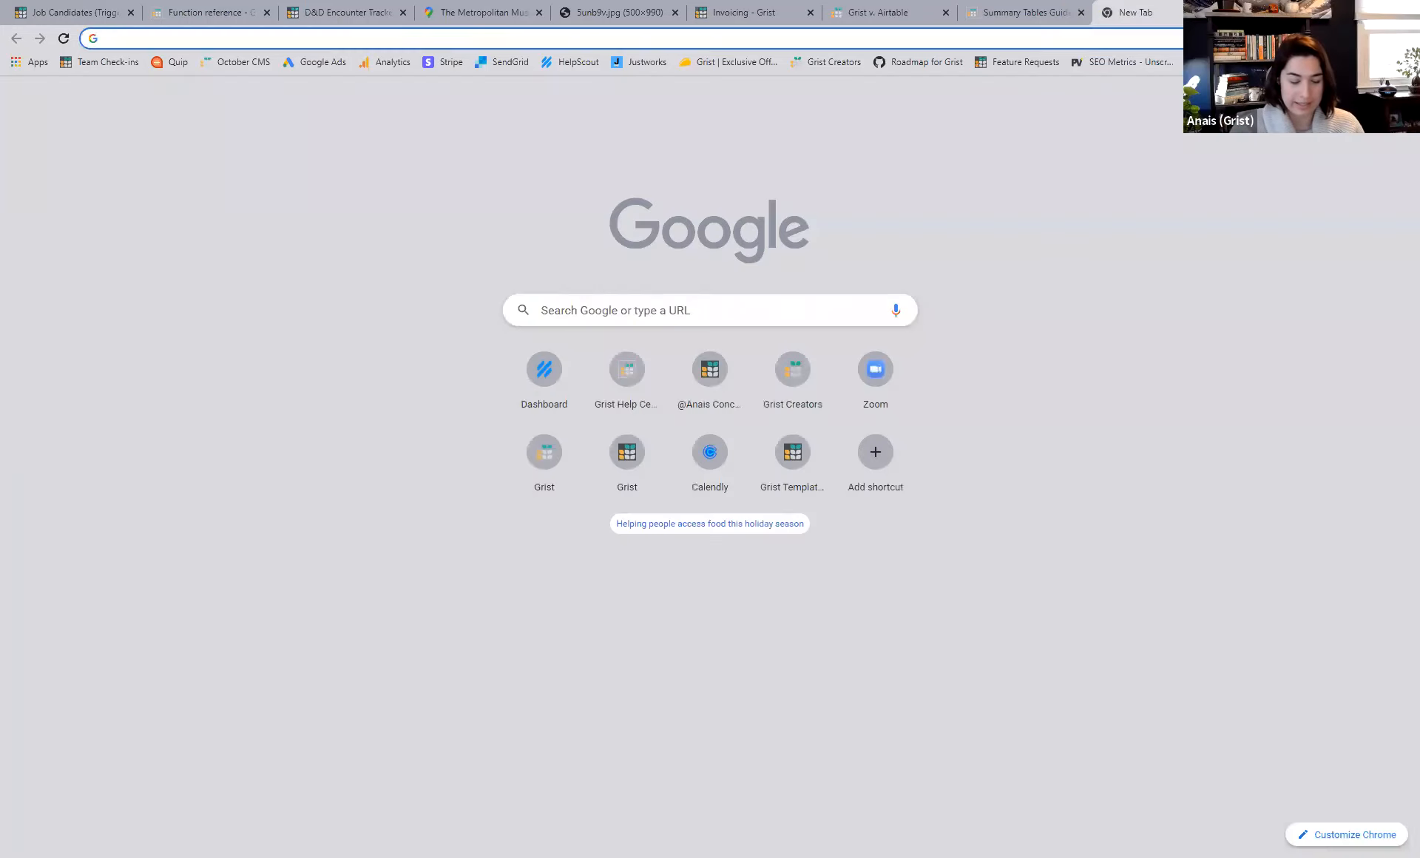
{"action": "type", "text": "producthunt.com"}
{"action": "key", "text": "Return"}
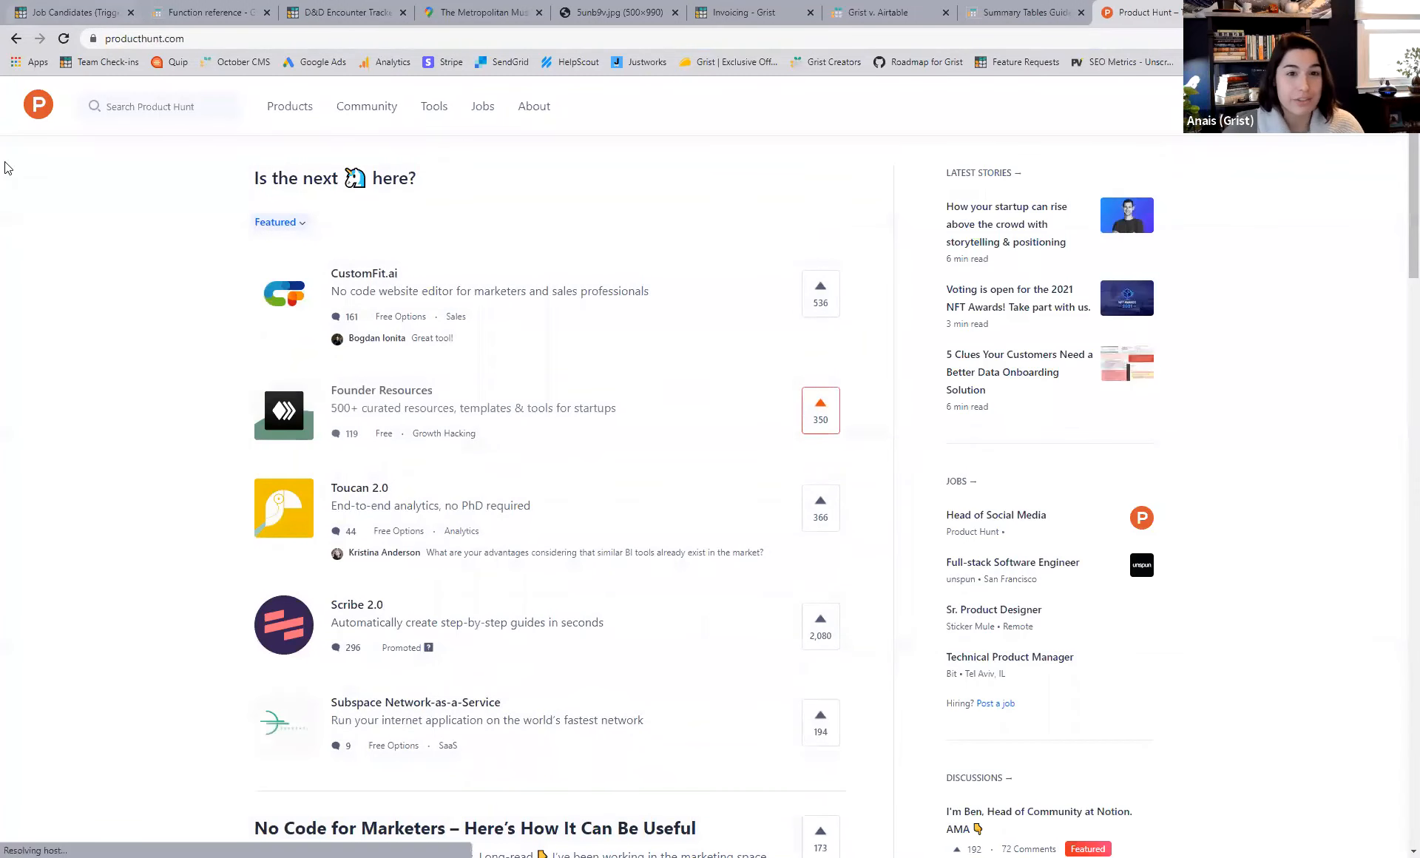
- Search Product Hunt for 'Grist', open its product listing and play the launch video
{"action": "left_click", "coordinate": [161, 104]}
{"action": "type", "text": "Grist"}
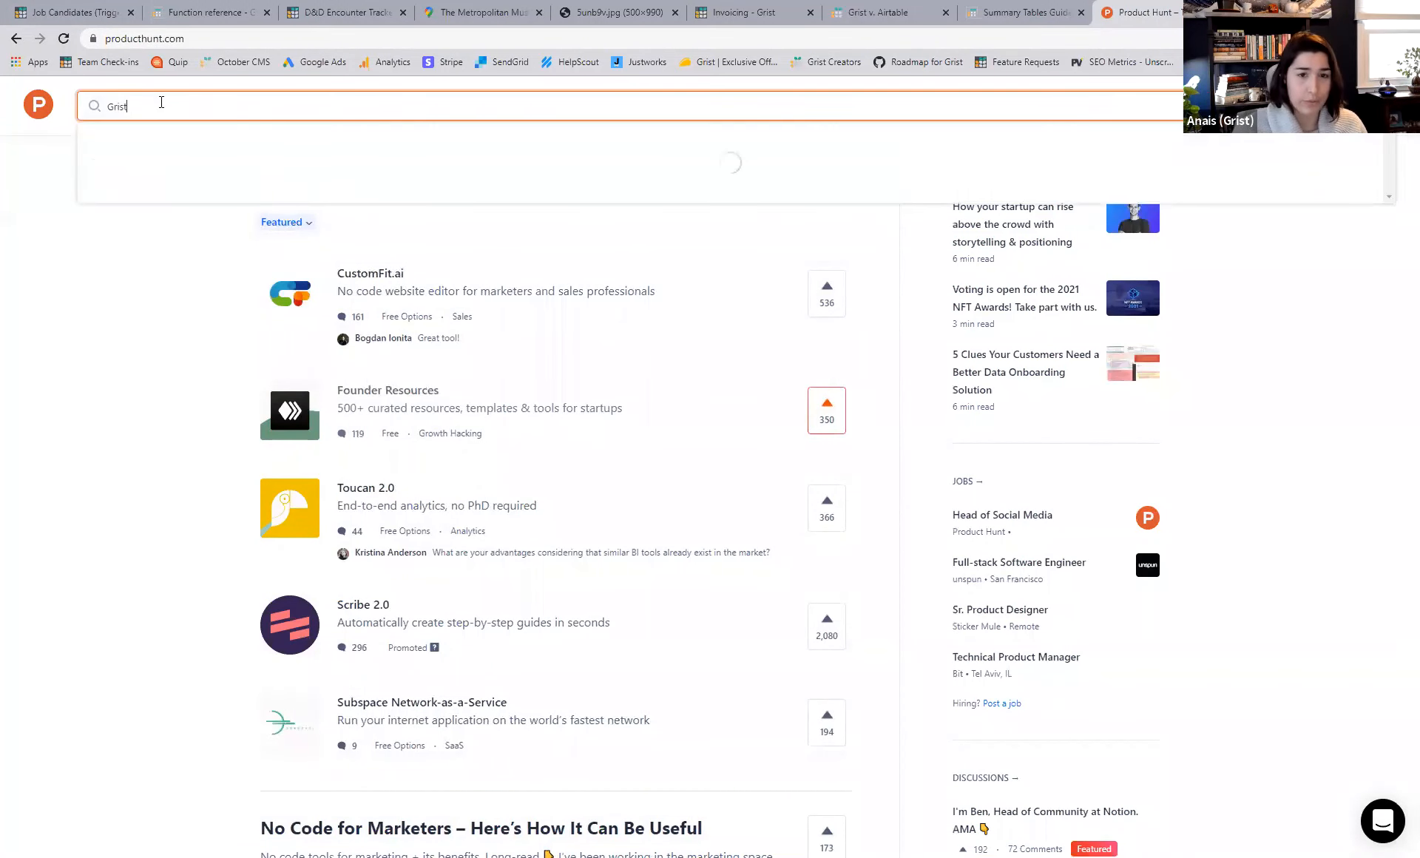
{"action": "left_click", "coordinate": [136, 191]}
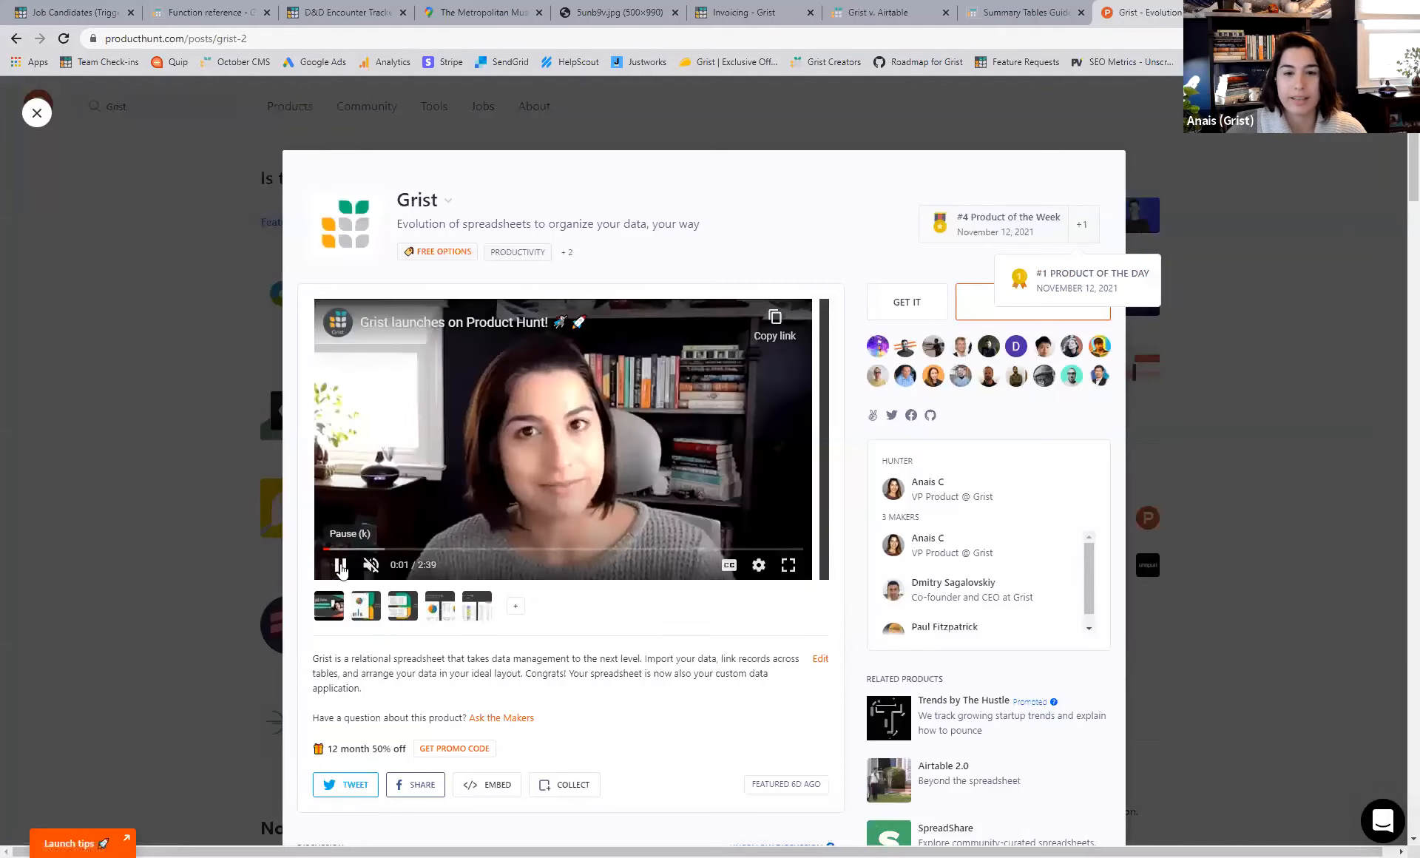
{"action": "left_click", "coordinate": [706, 374]}
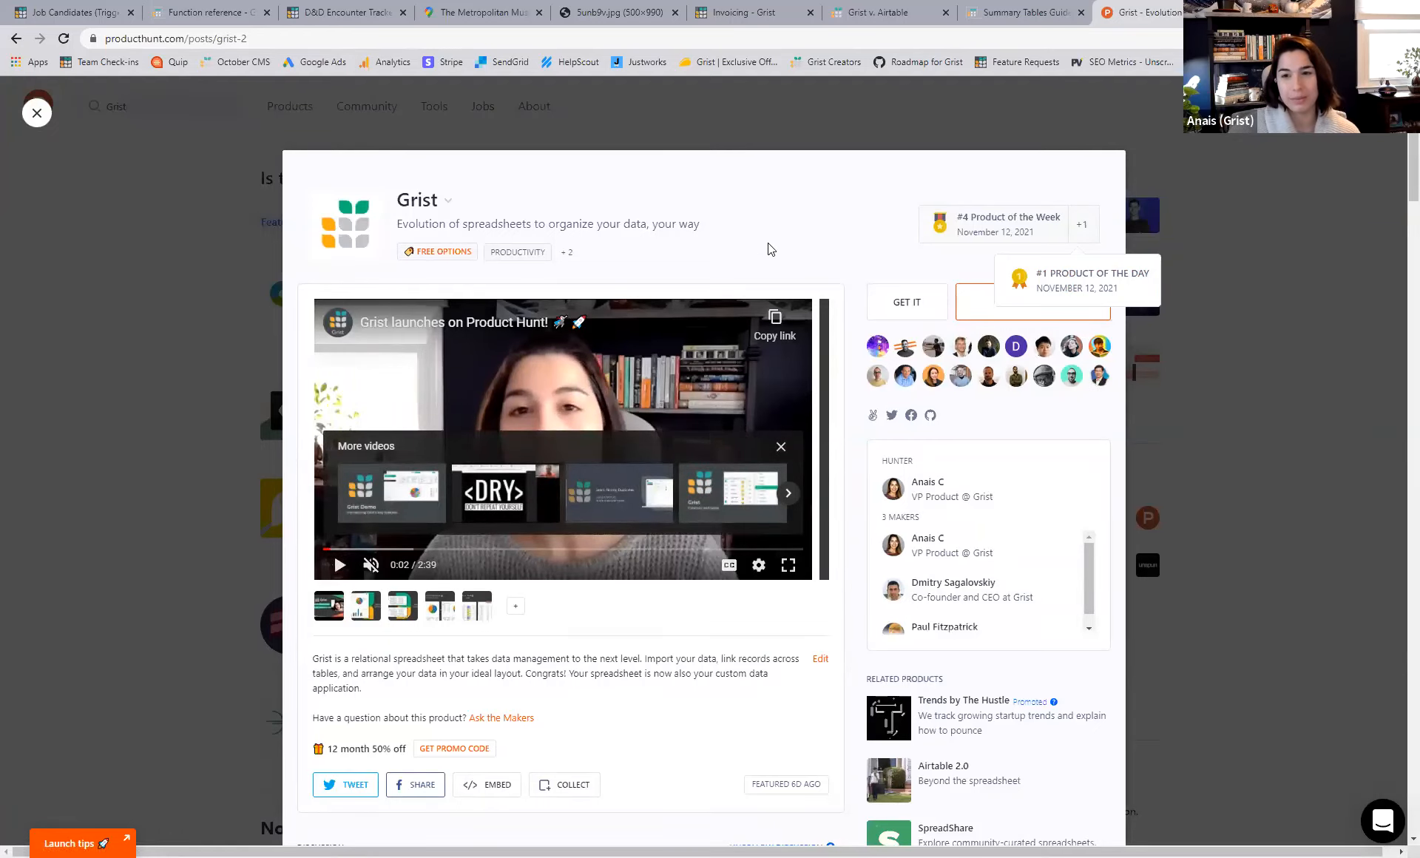
{"action": "scroll", "coordinate": [766, 252], "scroll_direction": "down", "scroll_amount": 5}
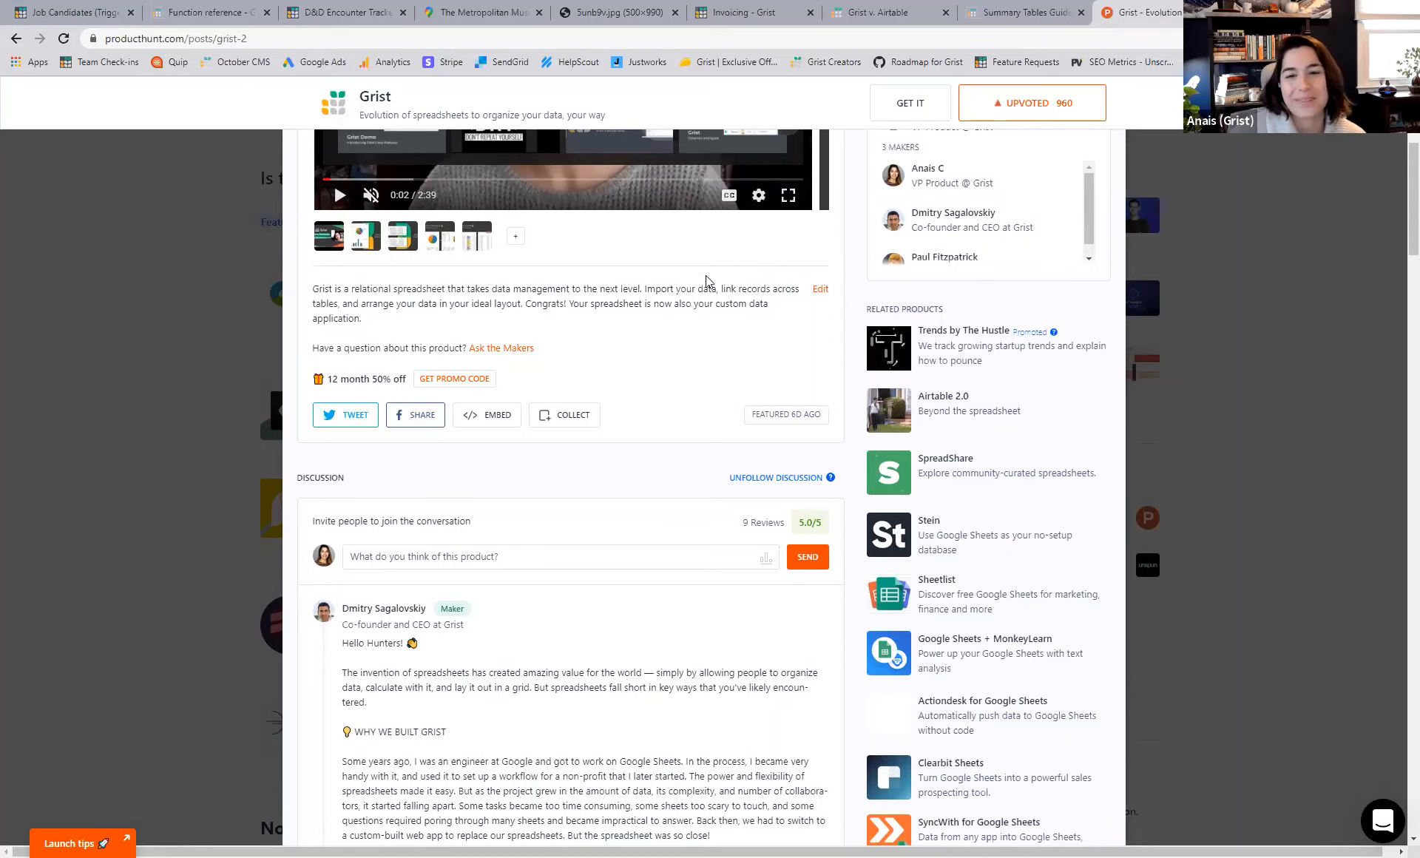
{"action": "scroll", "coordinate": [700, 266], "scroll_direction": "up", "scroll_amount": 5}
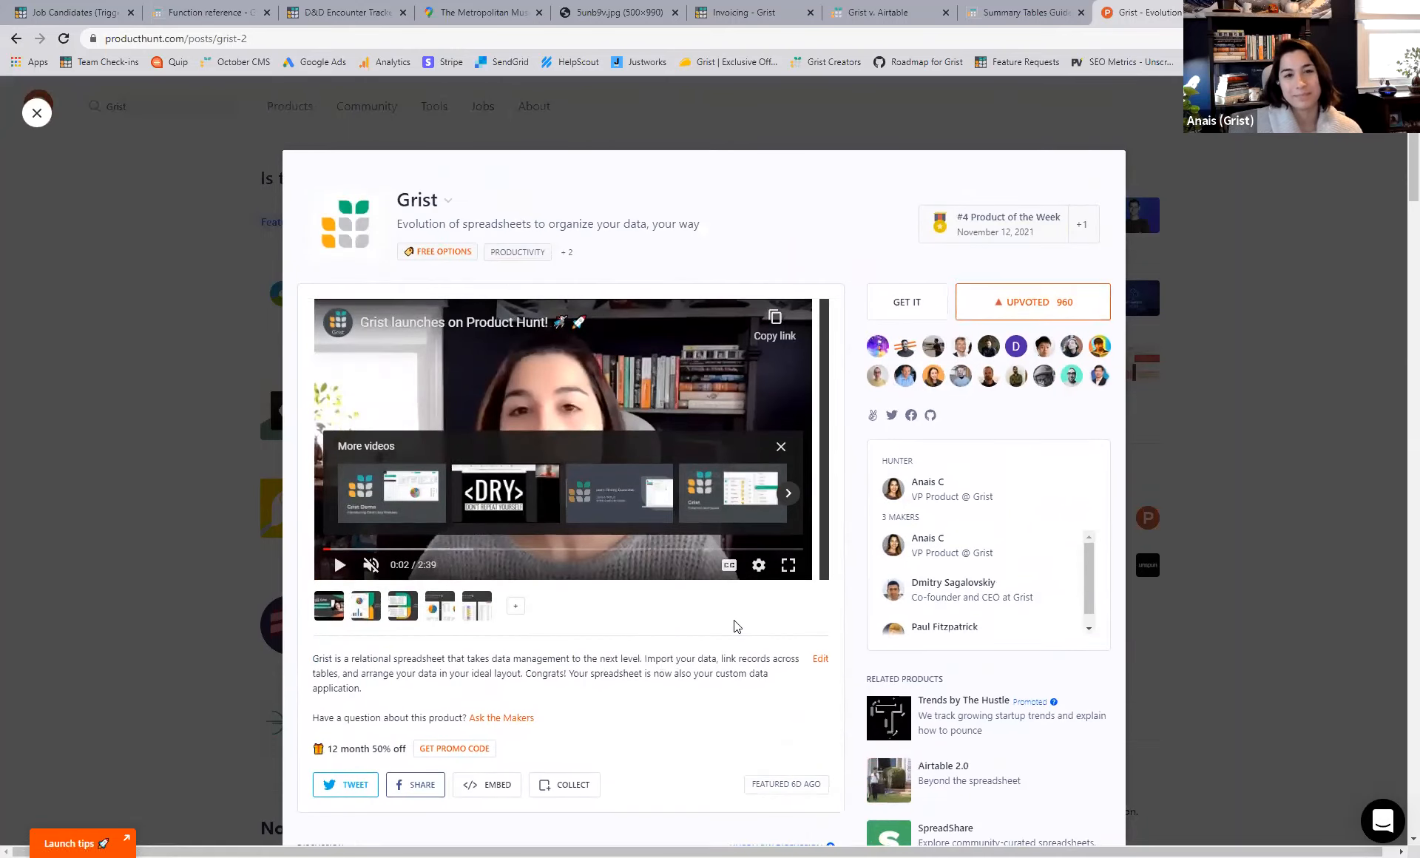